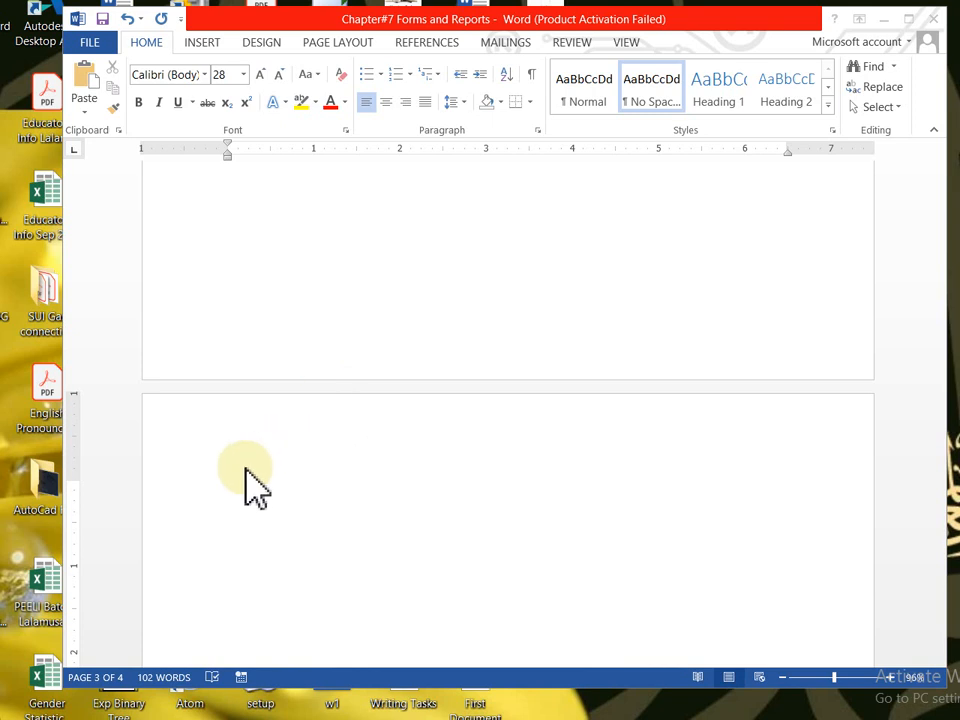
- Type the heading 'Design View:' on the blank page and start a new line
click(249, 484)
text(Design)
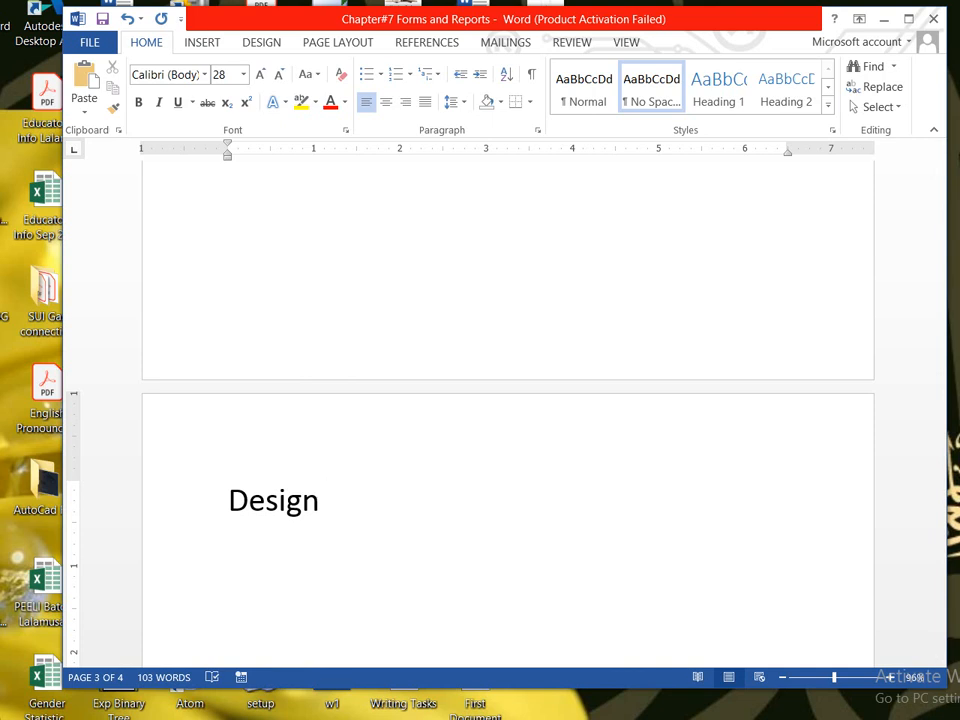
text(View)
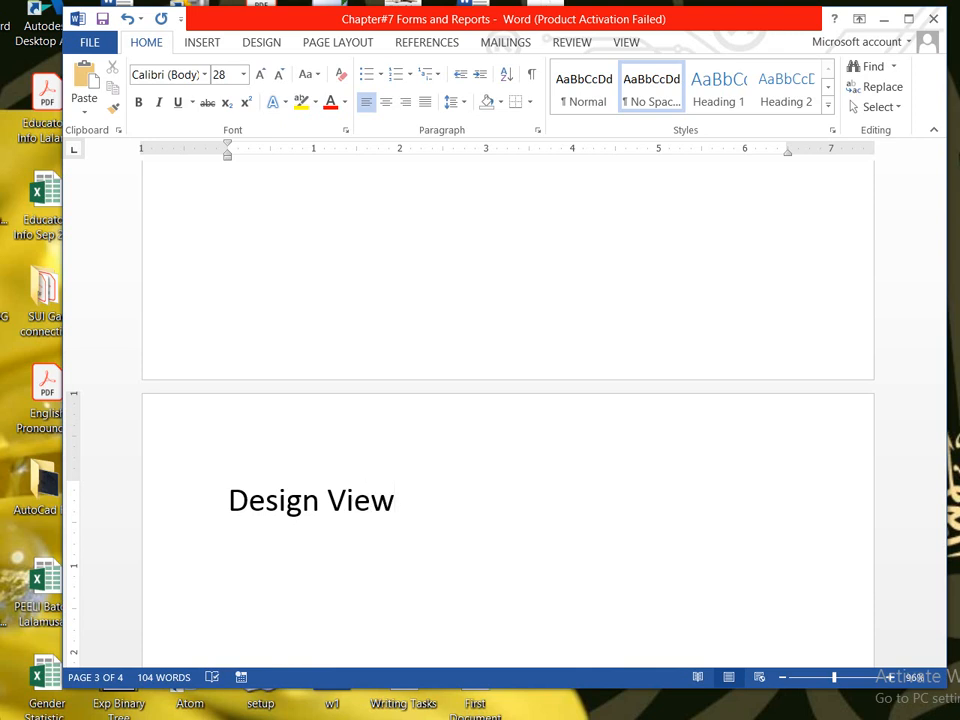
text(:)
key(Return)
- Add 'A blank window appear' with 'different objects' on its own line, fixing typos
text(a blank windo)
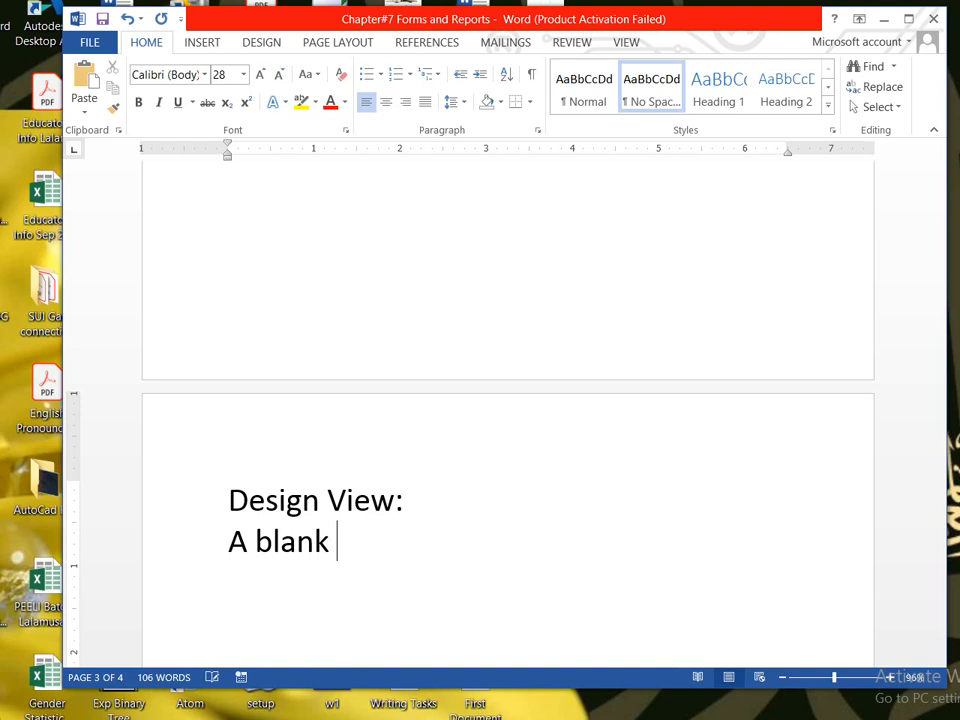
text(e)
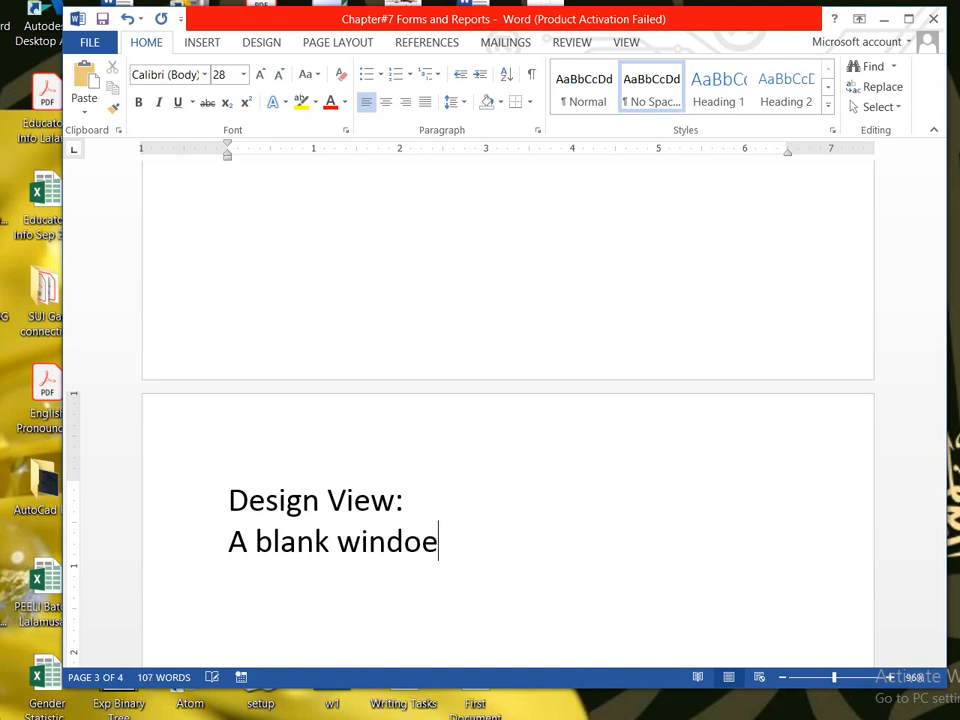
key(BackSpace)
text(w appear)
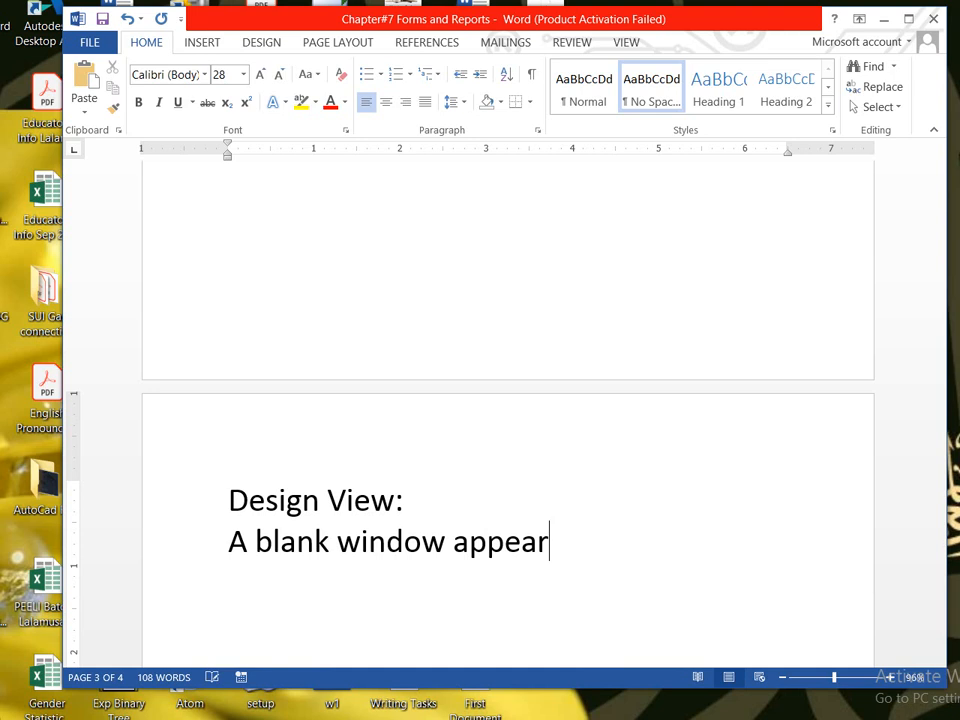
key(Return)
text(ob)
key(BackSpace)
key(BackSpace)
key(BackSpace)
text('different )
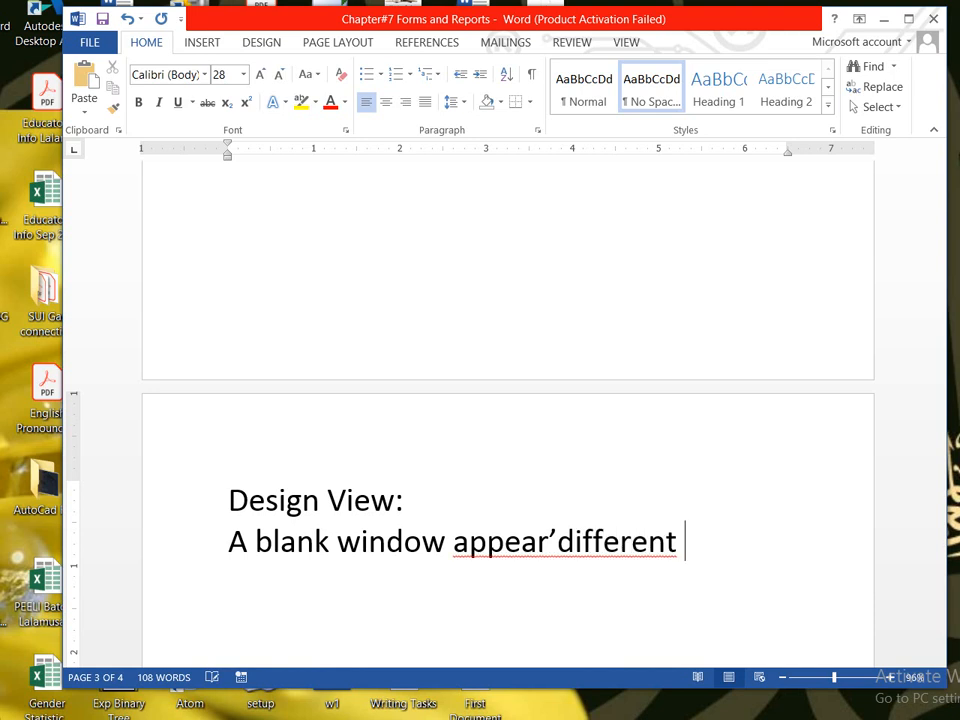
text(objects)
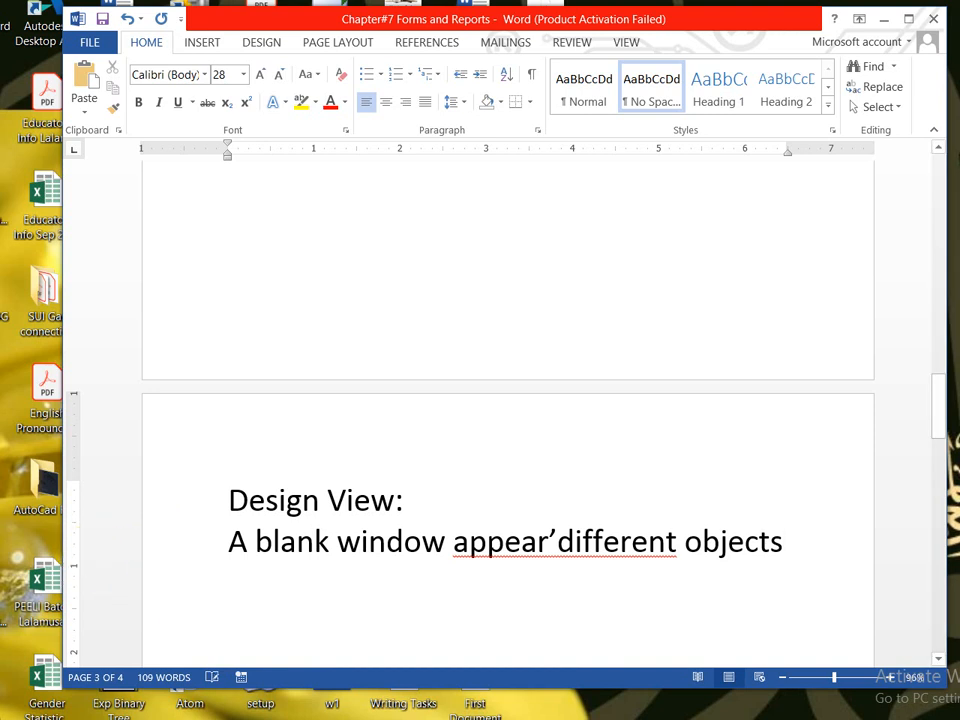
click(558, 541)
key(BackSpace)
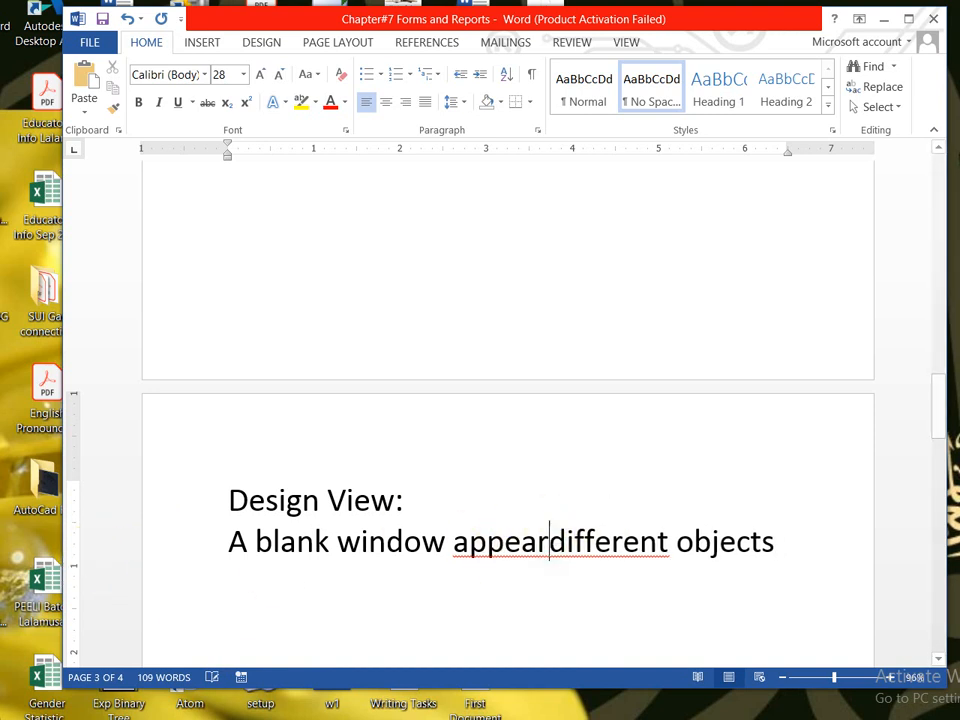
key(Return)
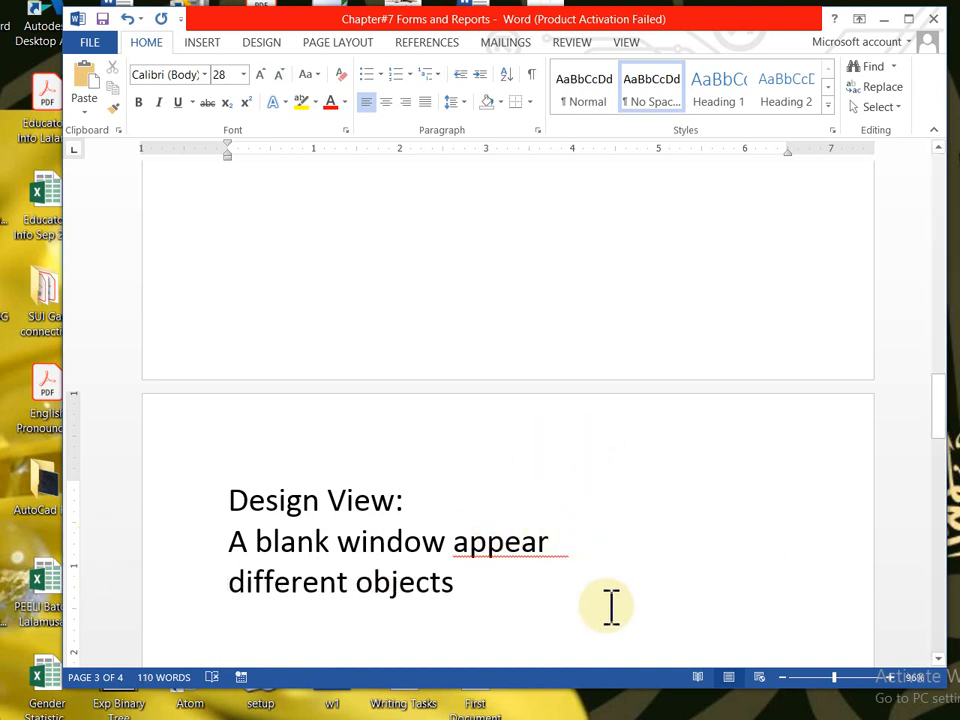
- Capitalise 'different' to 'Different' using the spelling suggestion
right_click(527, 550)
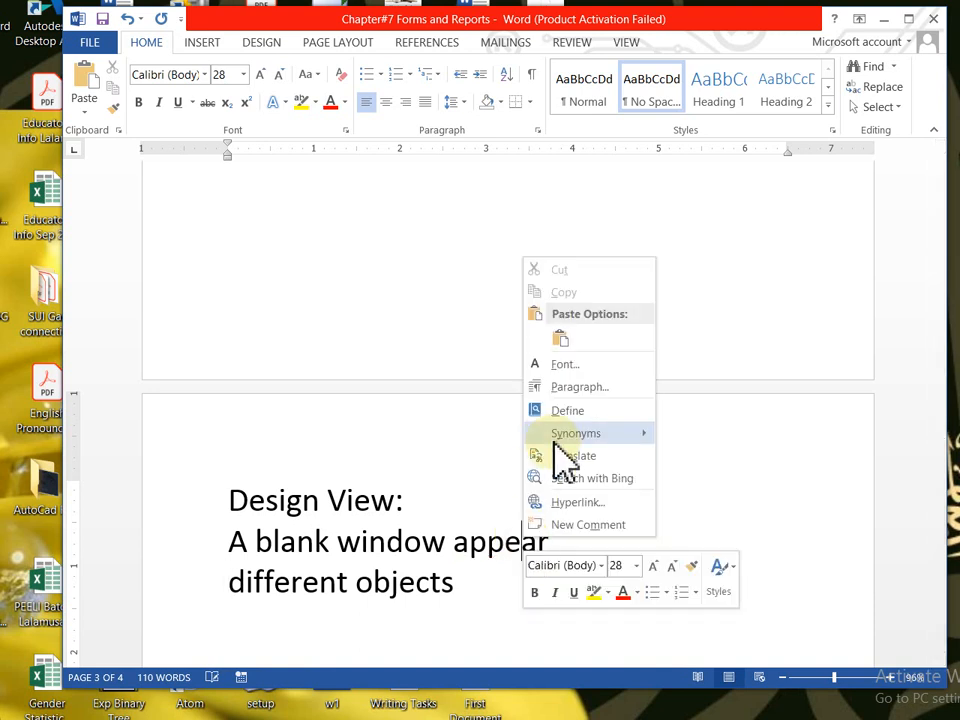
key(Escape)
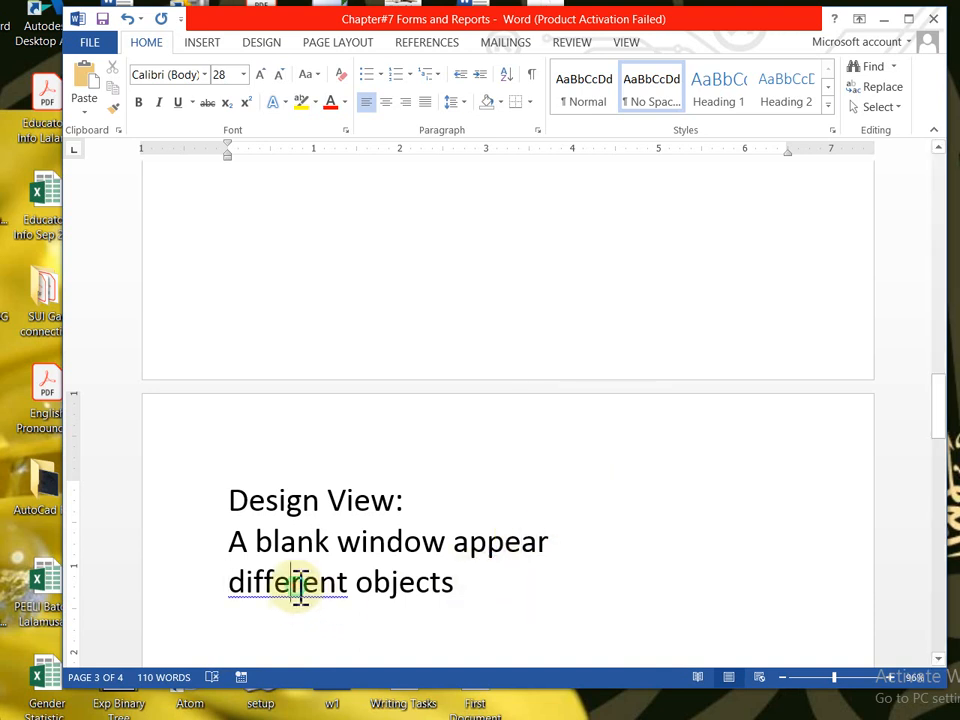
right_click(298, 590)
click(400, 615)
- Extend the line to 'Different objects placed' and add 'toolbox' on the next line
click(465, 590)
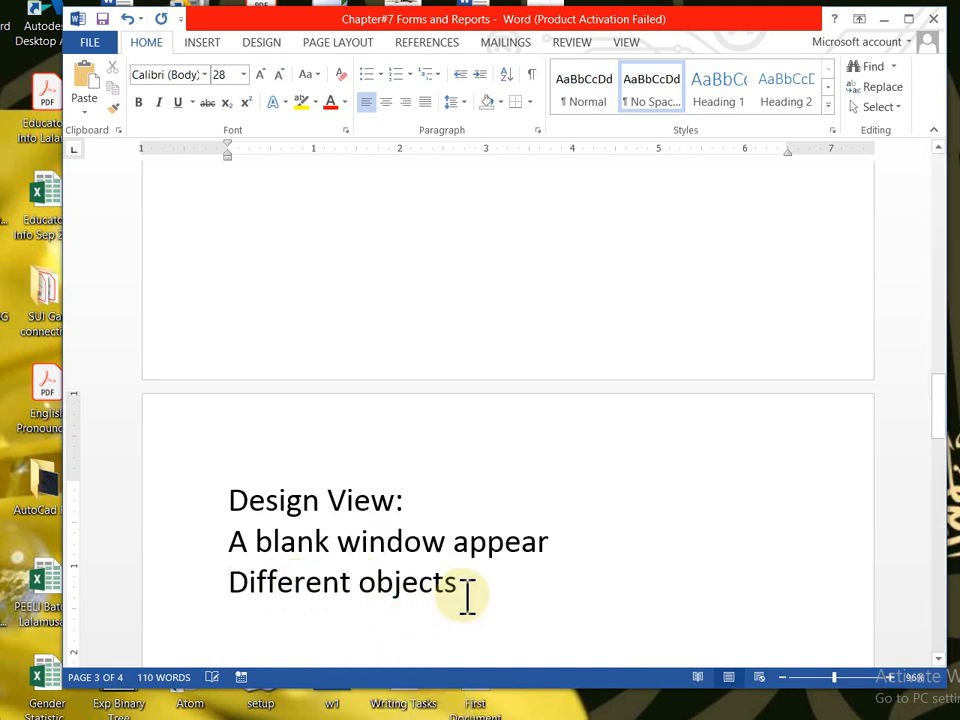
text(placed)
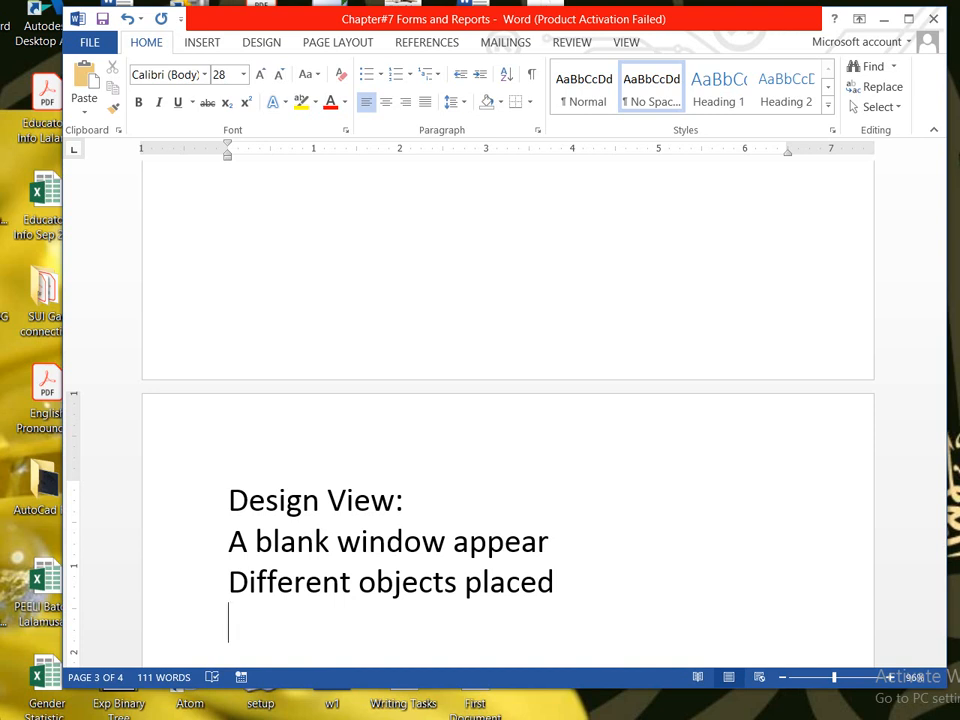
text(toolbox)
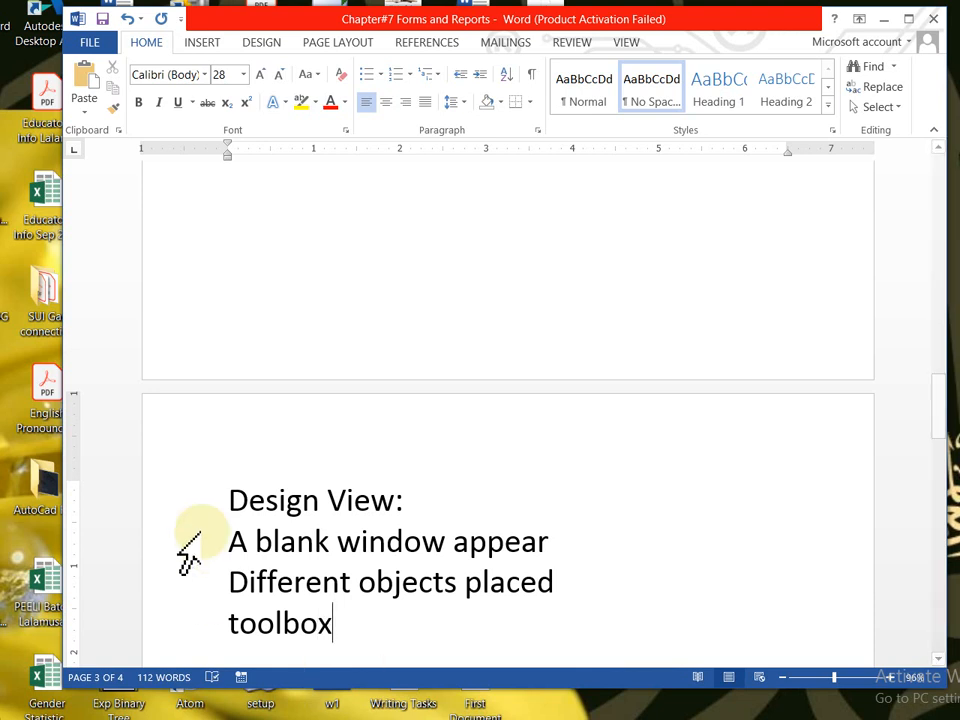
- Highlight the 'Design View:' heading in yellow and scroll to the toolbox diagram on page 4
drag(236, 491, 409, 497)
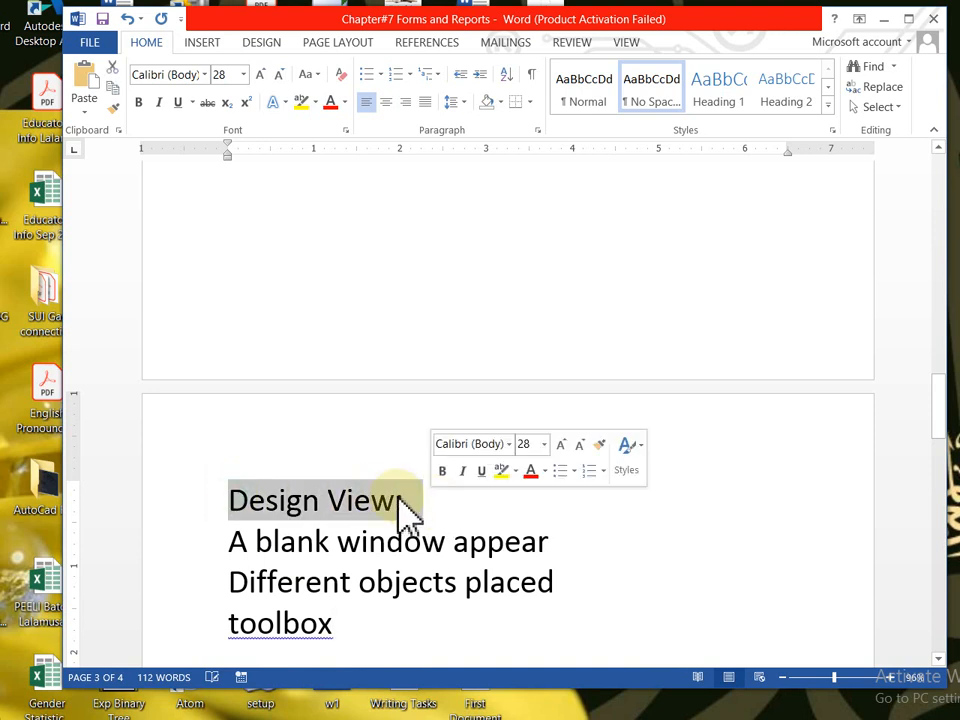
click(300, 102)
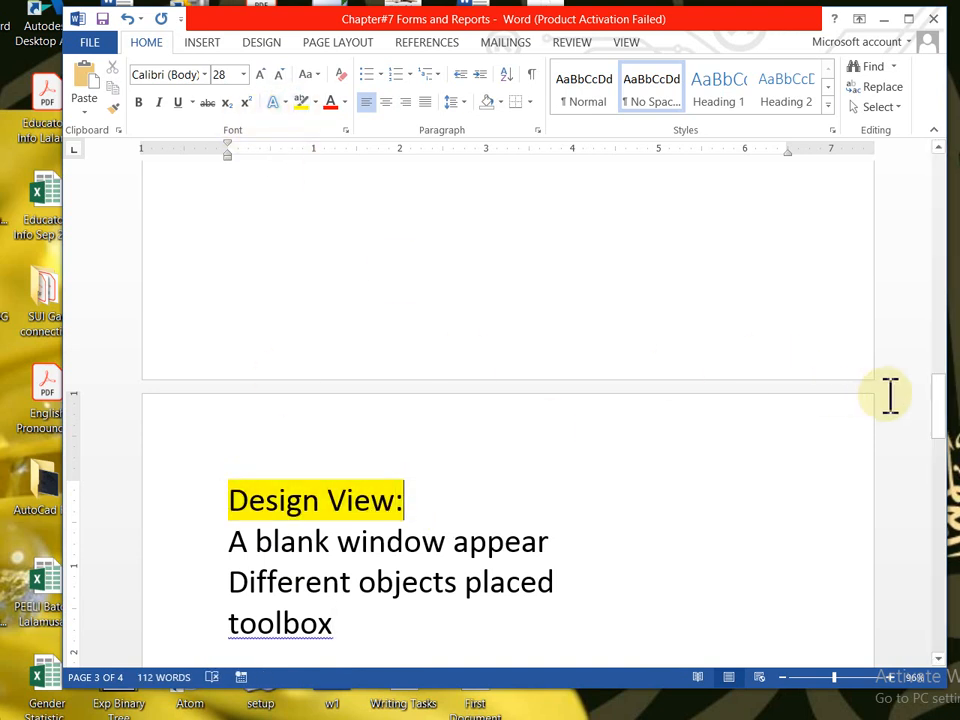
drag(945, 407, 949, 585)
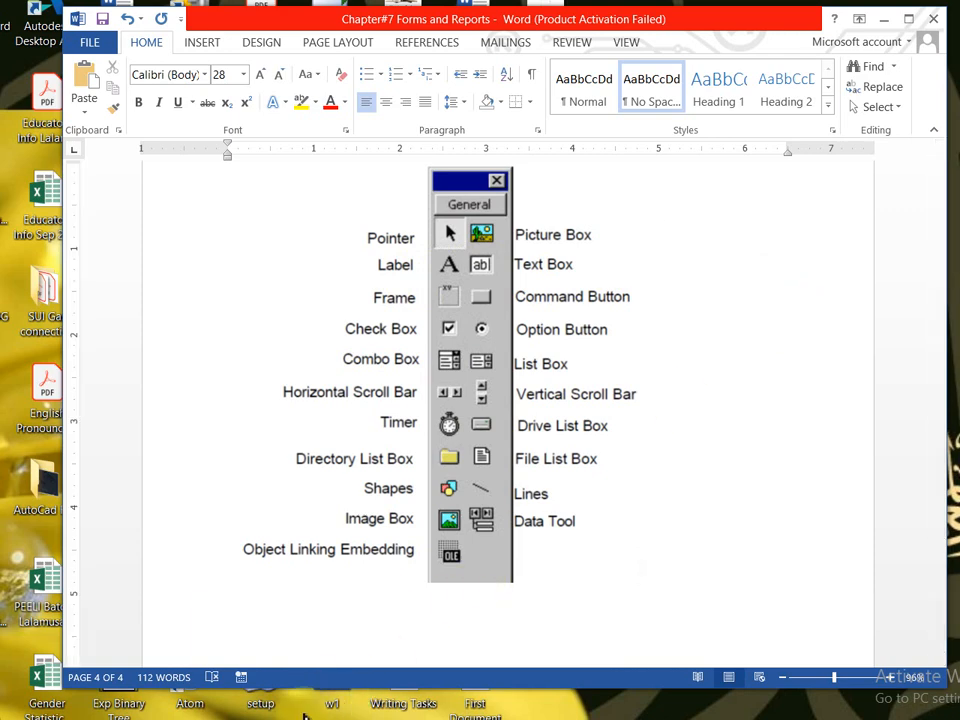
mouse_move(305, 705)
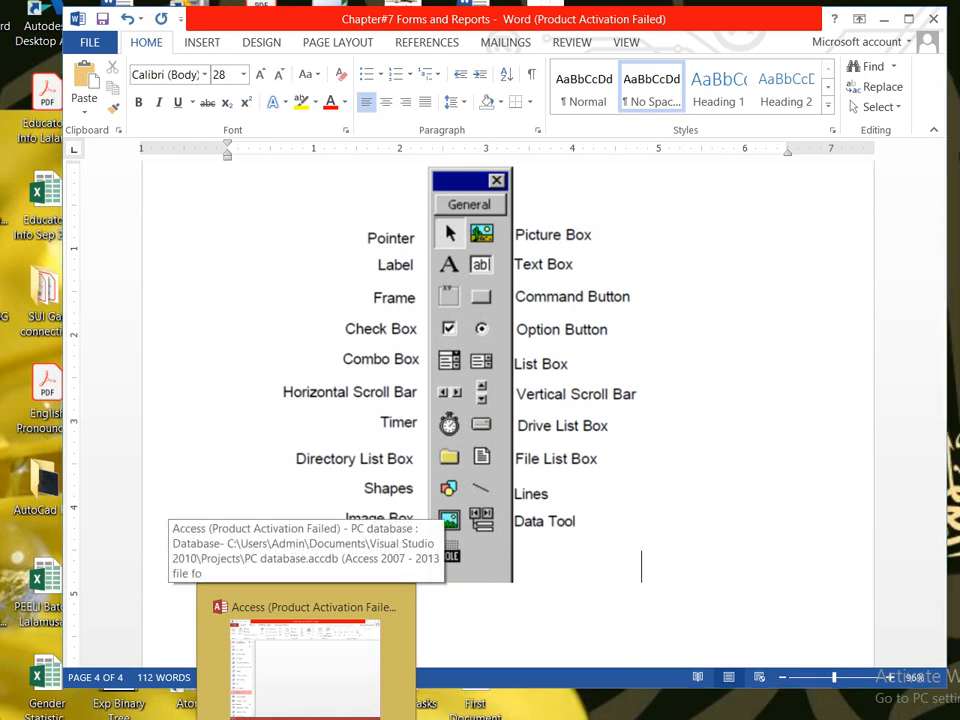
- Bring Access to the front, maximize and resize it, and show the Create tab options
click(305, 665)
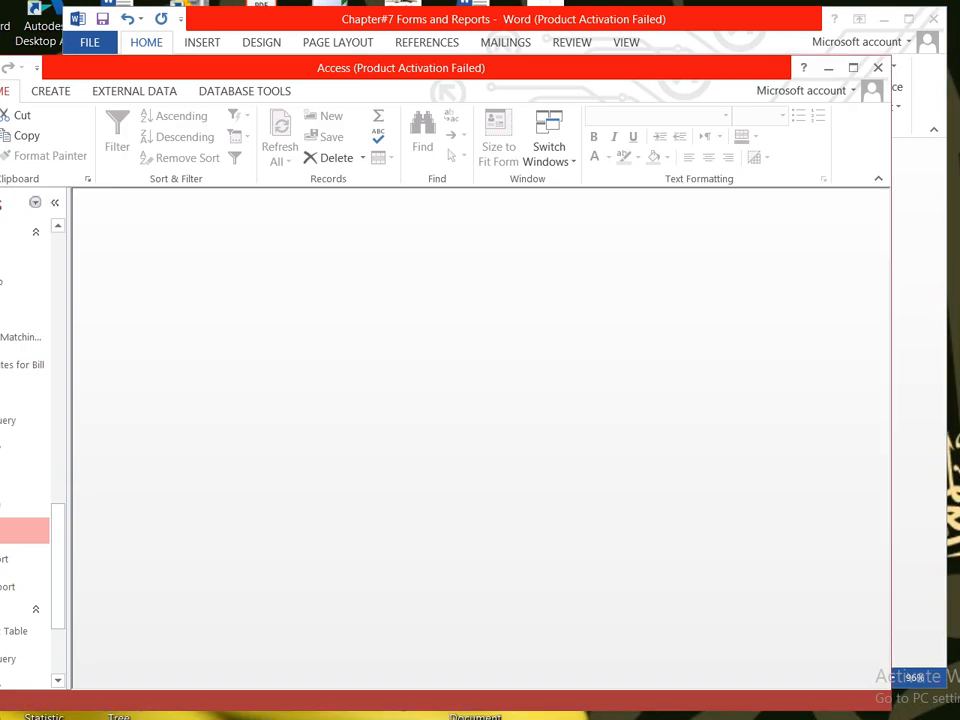
double_click(280, 72)
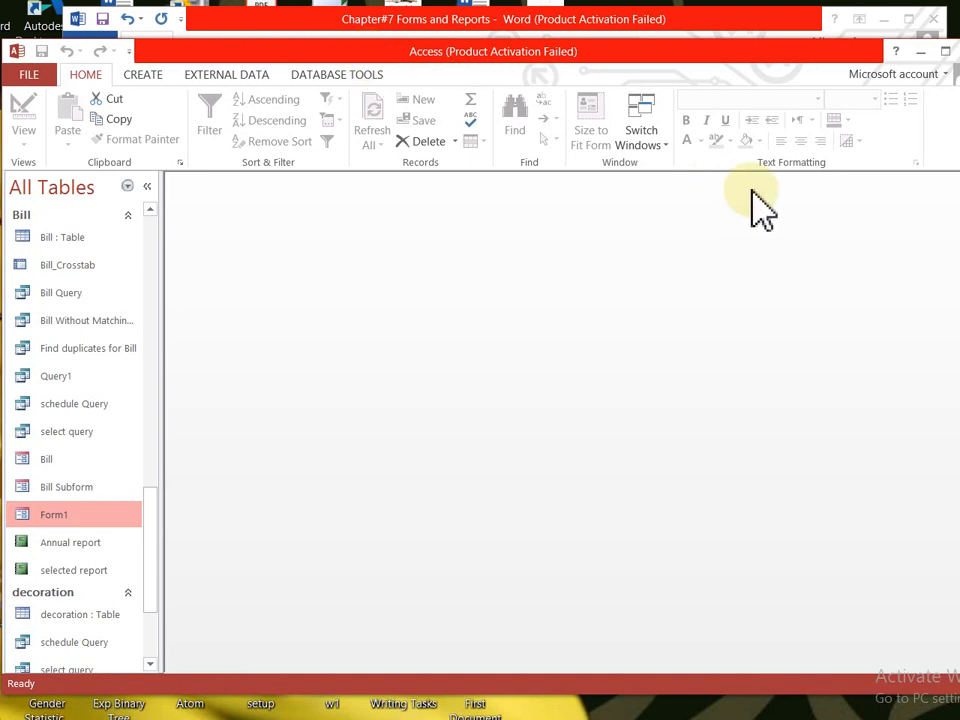
drag(945, 197, 932, 197)
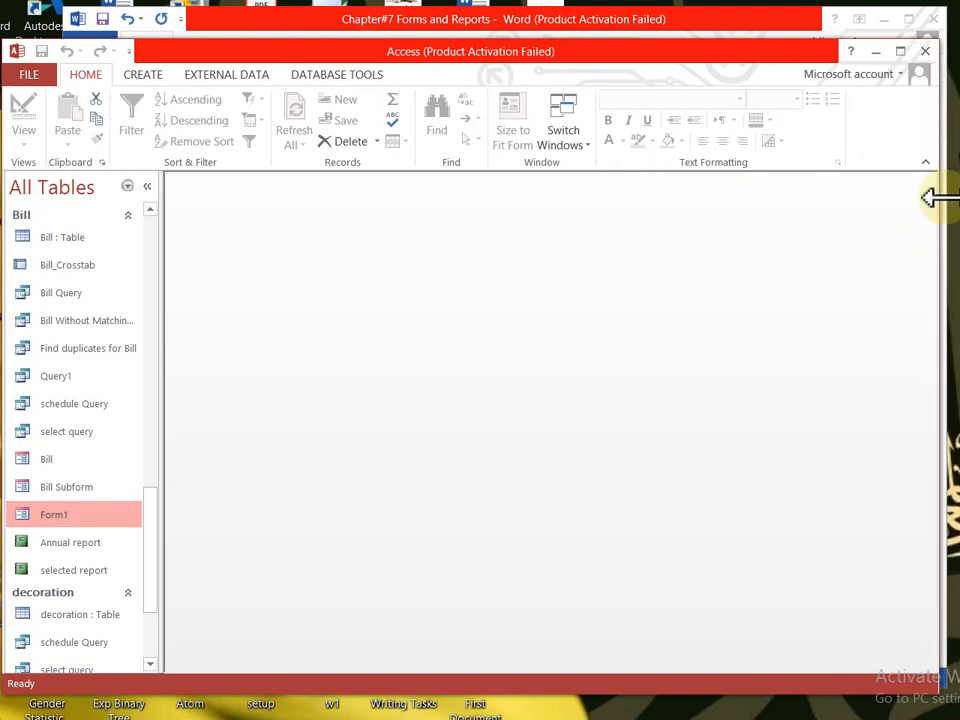
click(144, 78)
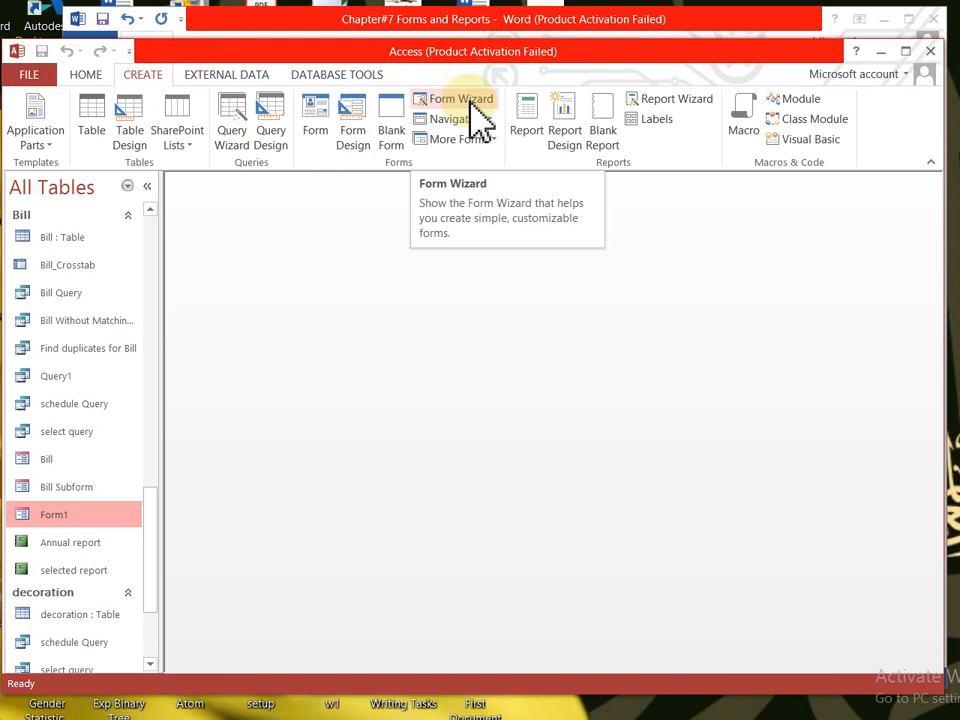
click(355, 115)
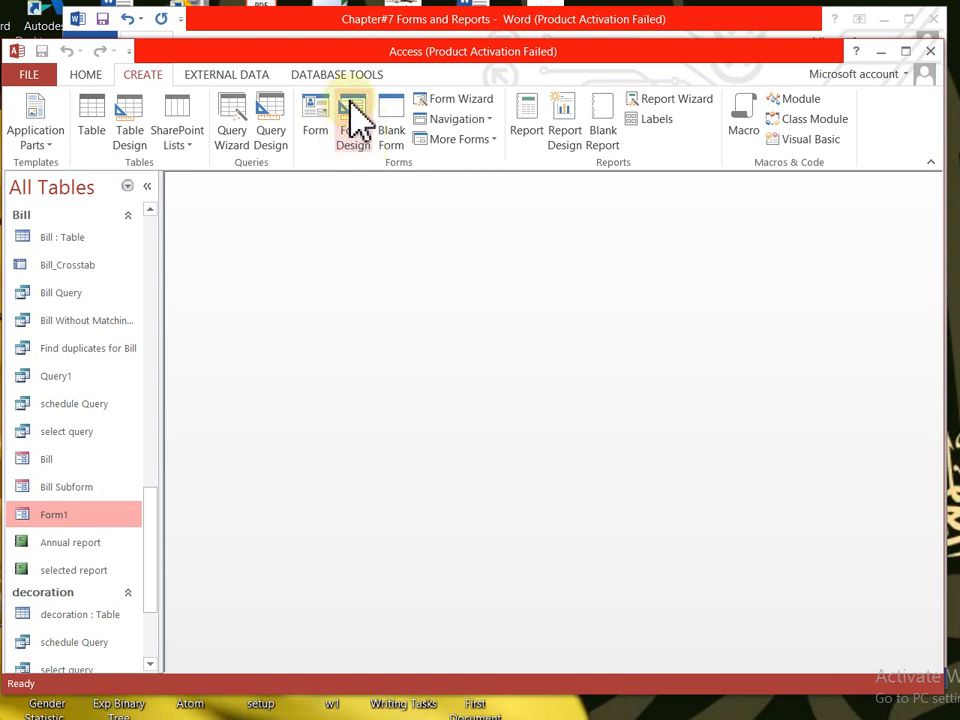
- Open blank Form2 in Design view and draw a Page1/Page2 tab control on its grid
click(355, 118)
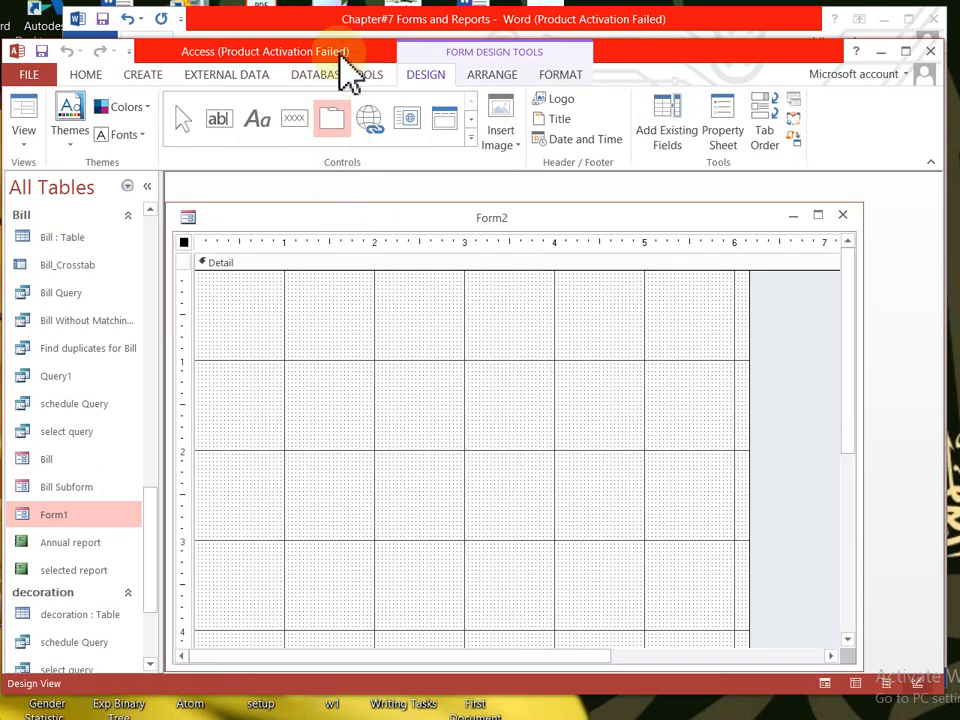
click(142, 76)
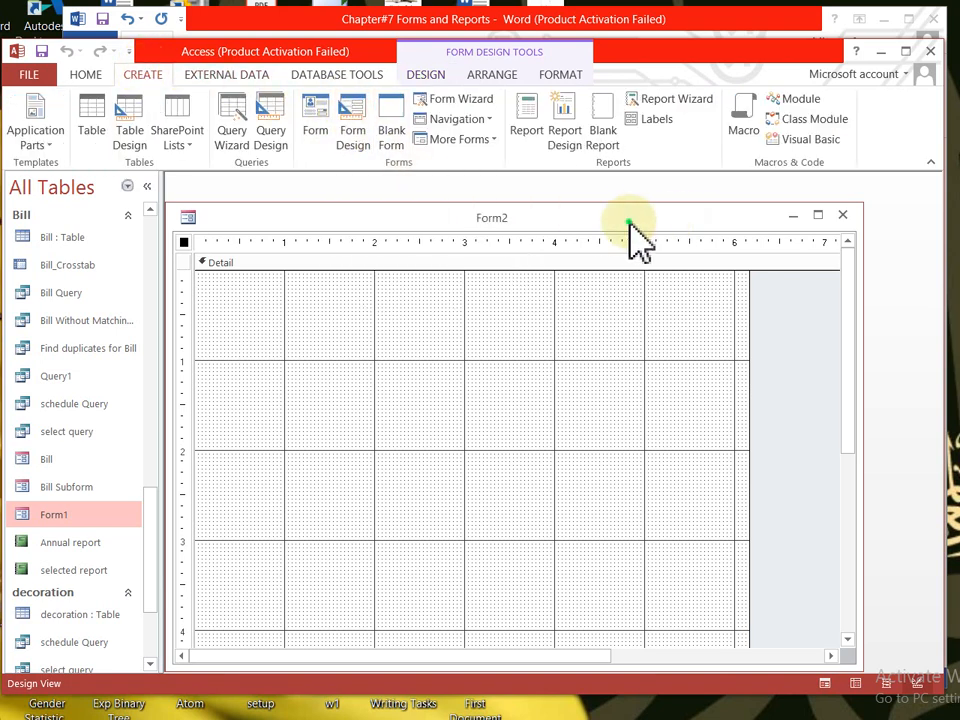
mouse_move(603, 216)
mouse_down()
mouse_move(632, 188)
mouse_move(619, 208)
mouse_up()
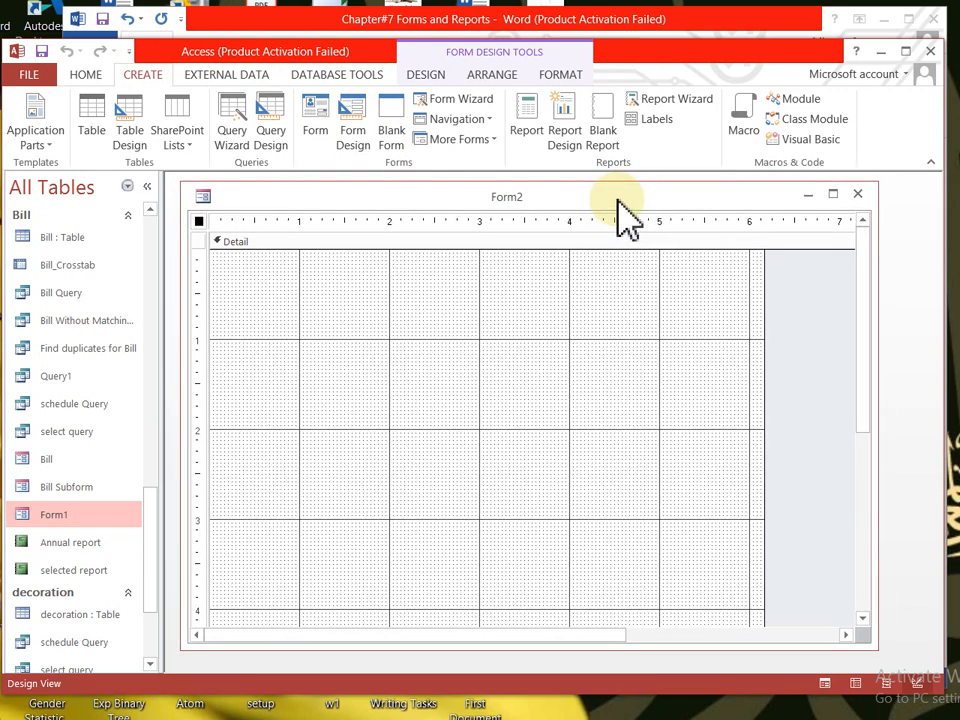
mouse_move(287, 244)
mouse_down()
mouse_move(632, 285)
mouse_move(390, 244)
mouse_move(495, 506)
mouse_move(367, 351)
mouse_move(236, 251)
mouse_move(264, 326)
mouse_move(437, 604)
mouse_move(247, 423)
mouse_move(255, 418)
mouse_move(249, 306)
mouse_move(326, 351)
mouse_move(420, 381)
mouse_up()
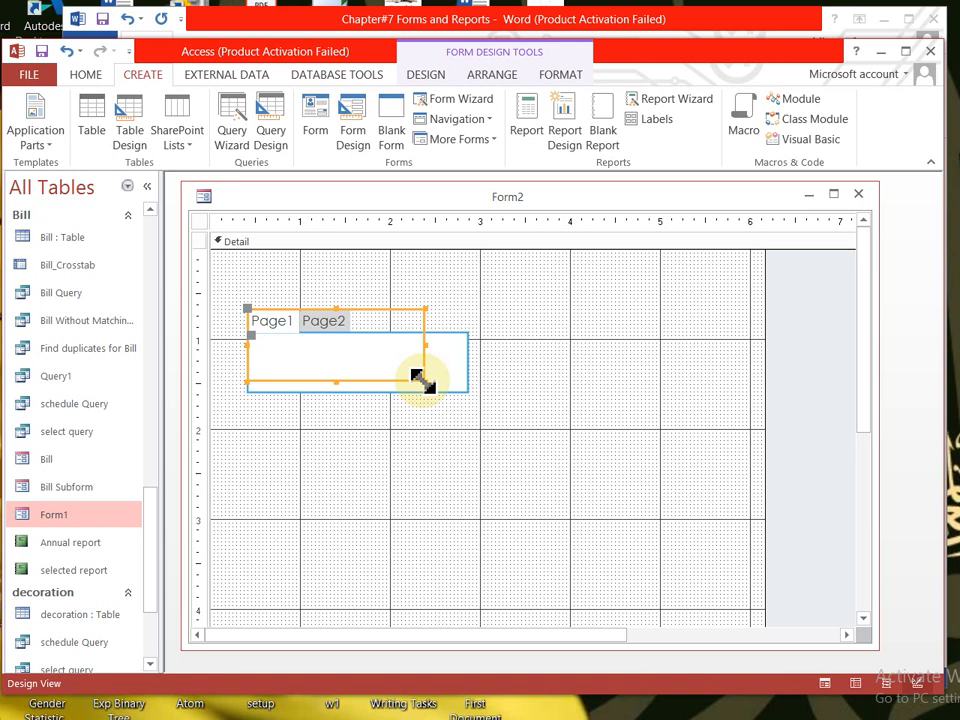
- Delete the tab control and close Form2, answering No to saving changes
key(Delete)
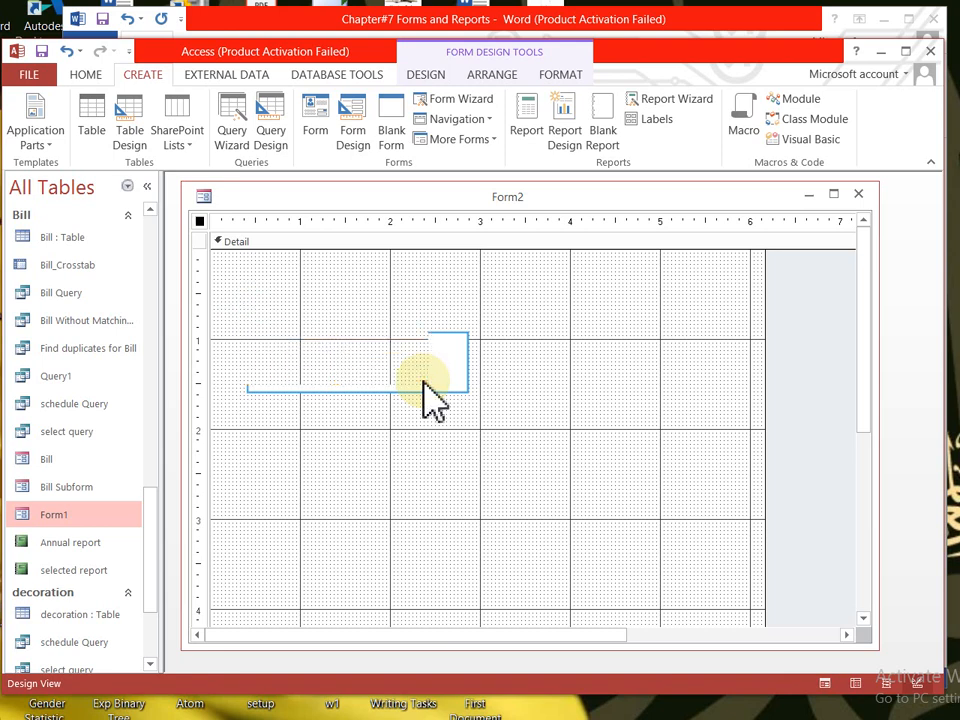
click(449, 387)
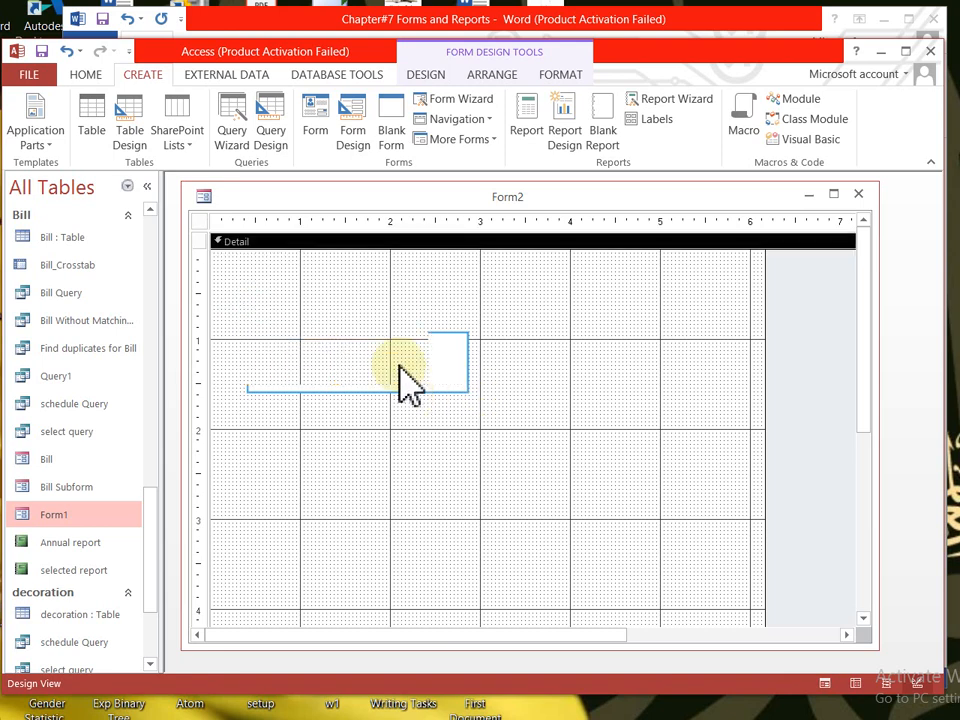
key(ctrl+z)
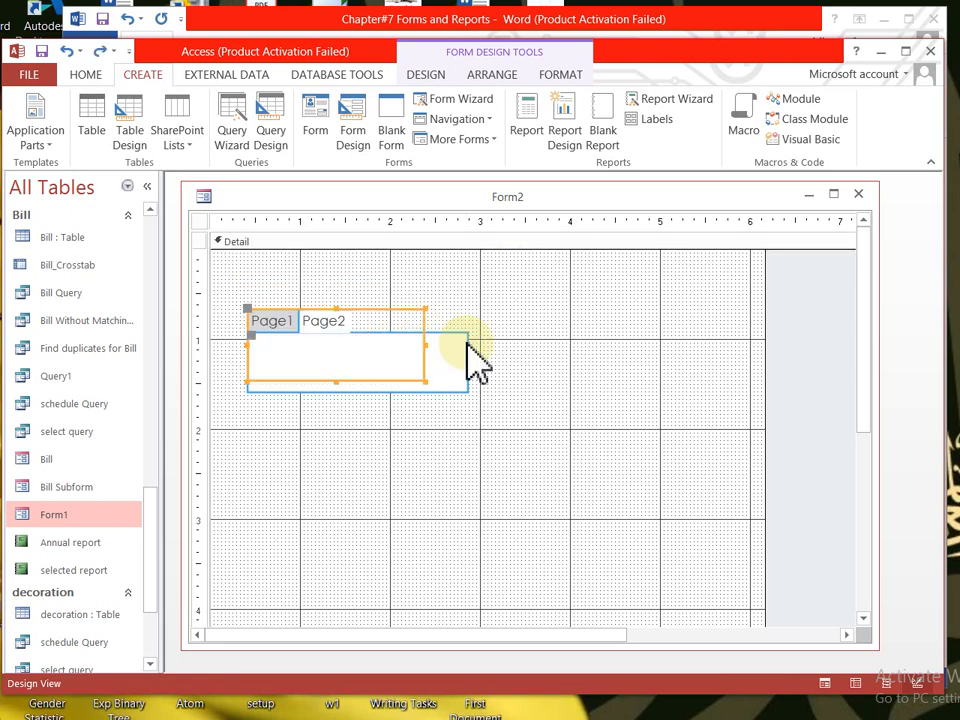
key(Delete)
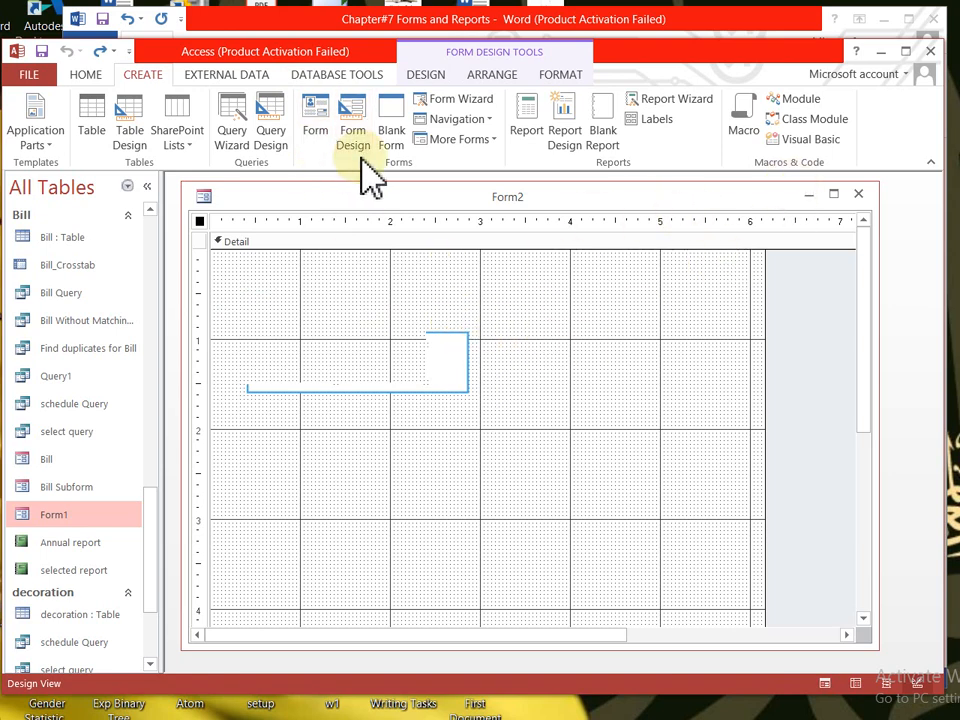
click(436, 80)
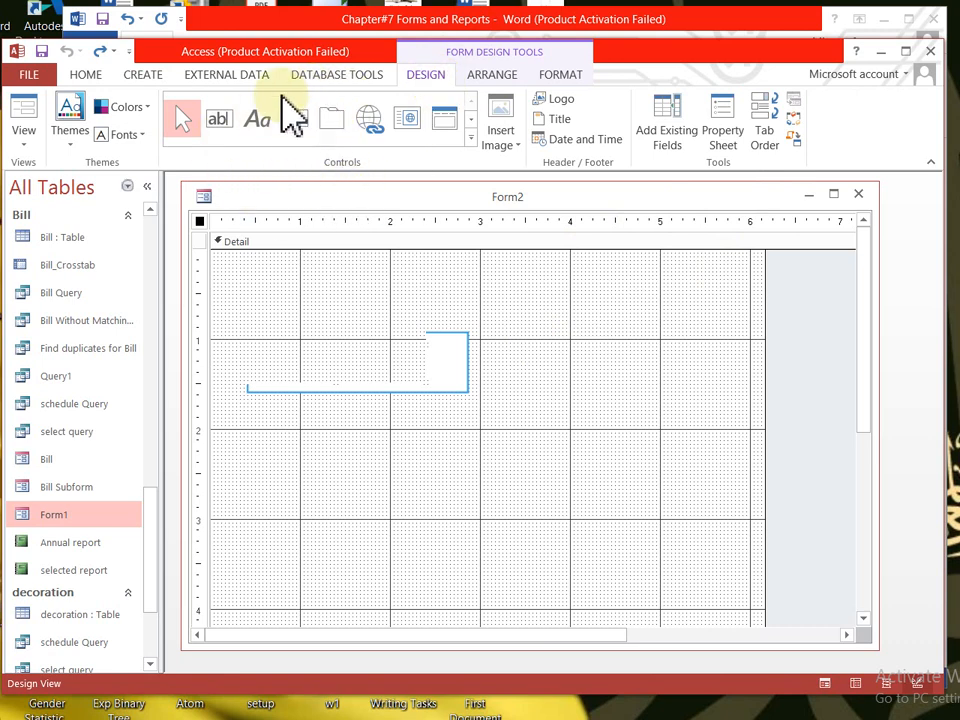
click(858, 195)
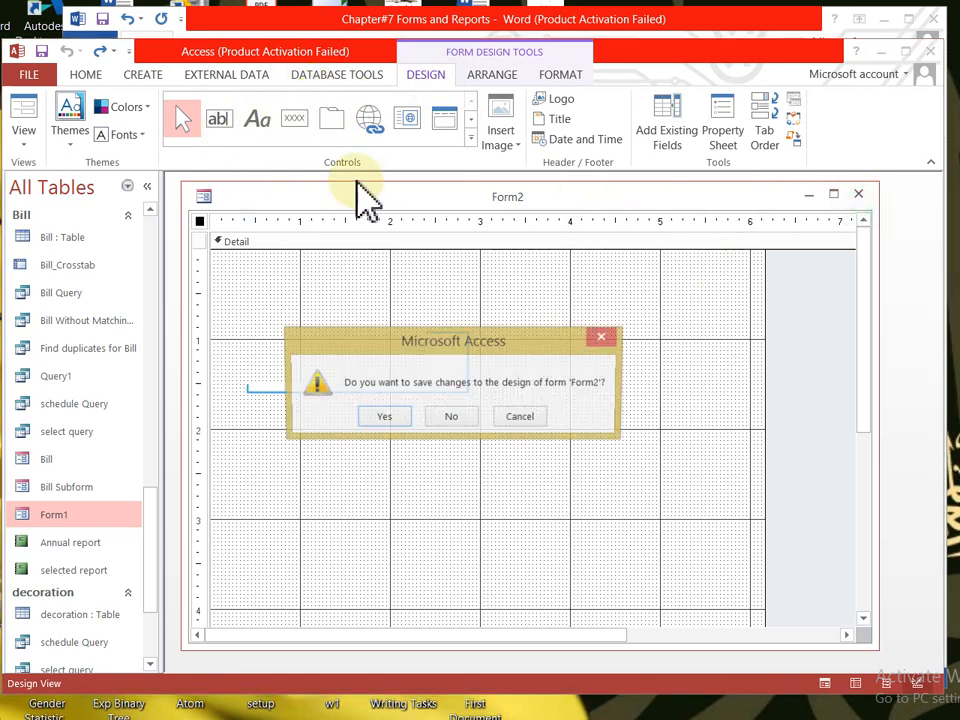
click(451, 417)
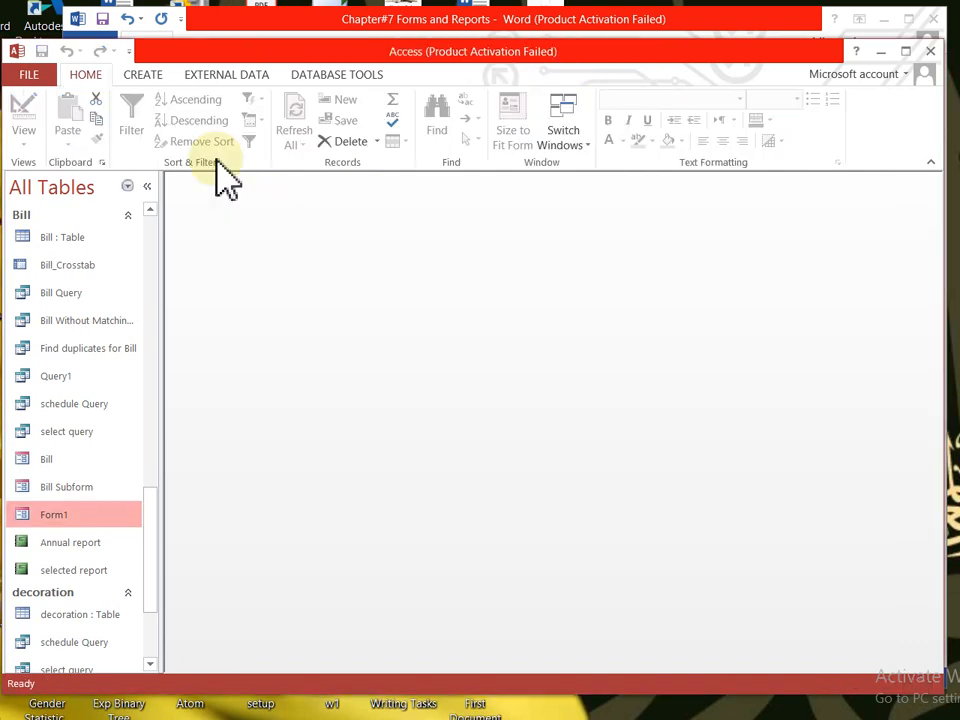
- Create a fresh blank Form2 with Form Design and reposition its window
click(155, 79)
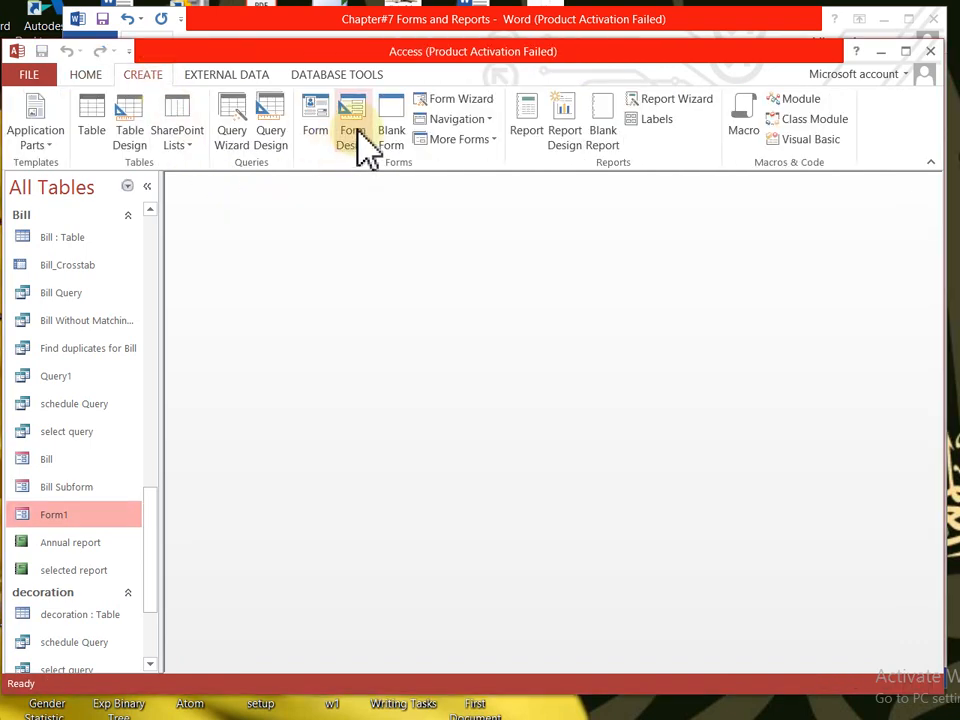
click(358, 135)
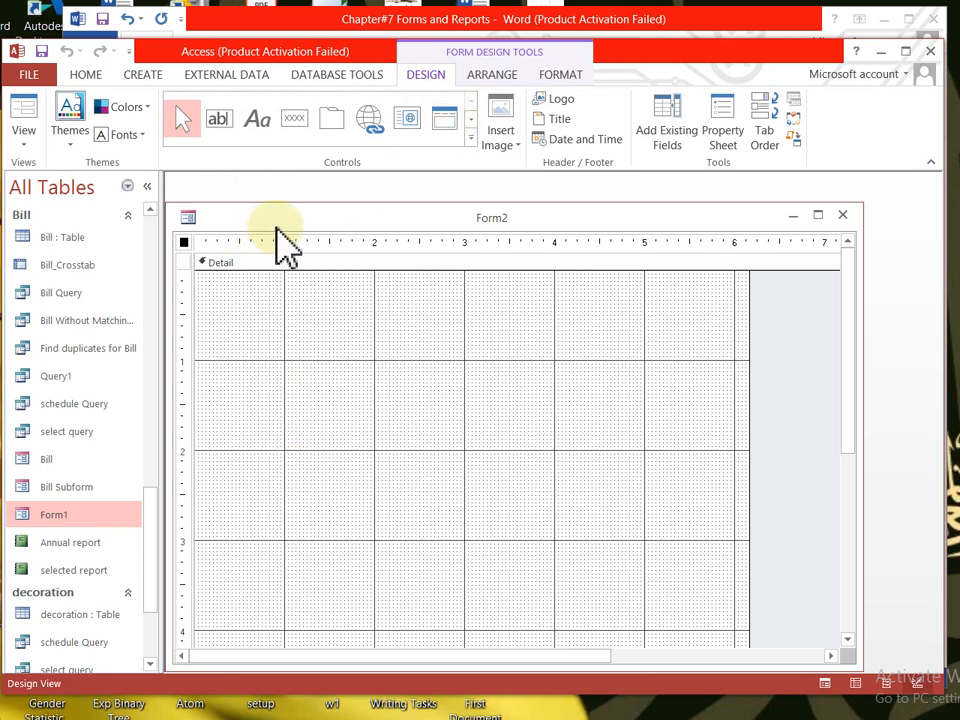
drag(276, 225, 299, 201)
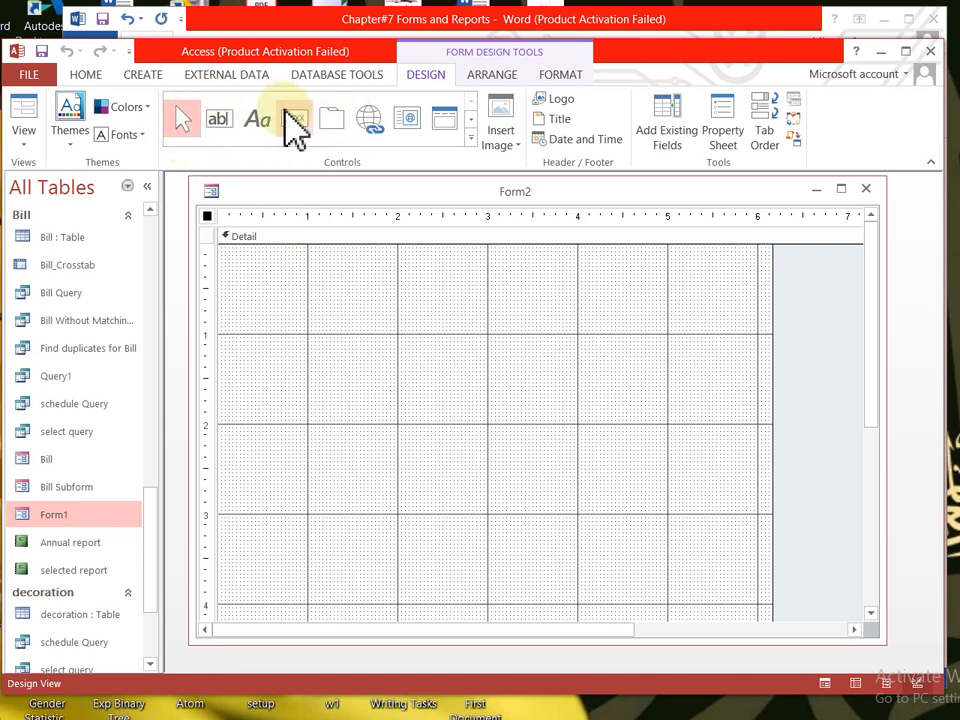
- Place unbound text box Text10, then draw a larger Text12 text box below it
click(220, 118)
click(222, 124)
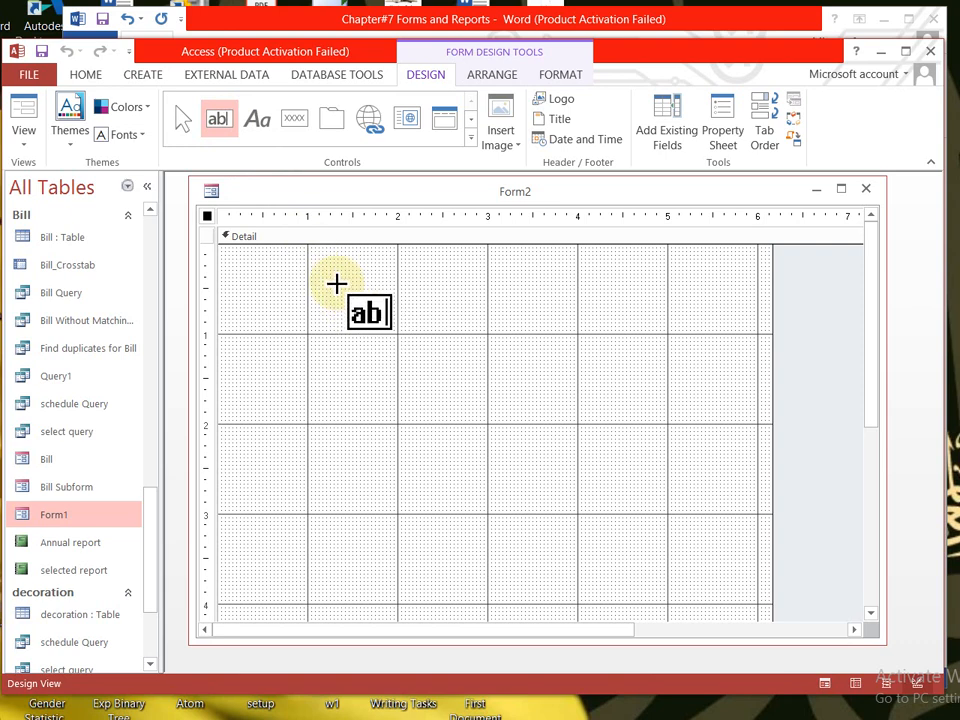
click(336, 284)
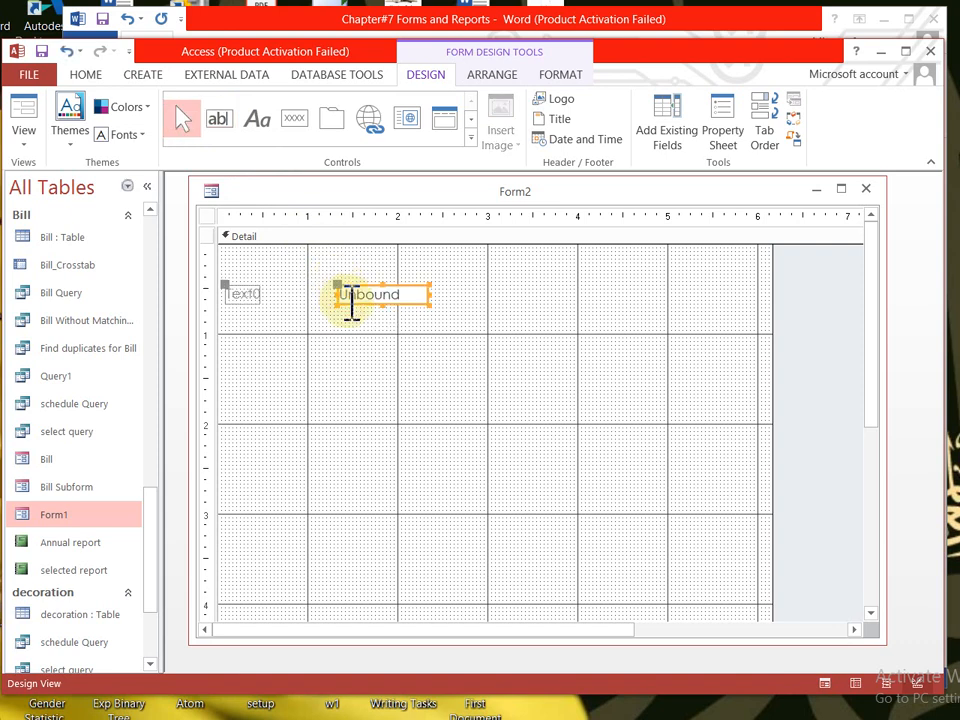
click(362, 390)
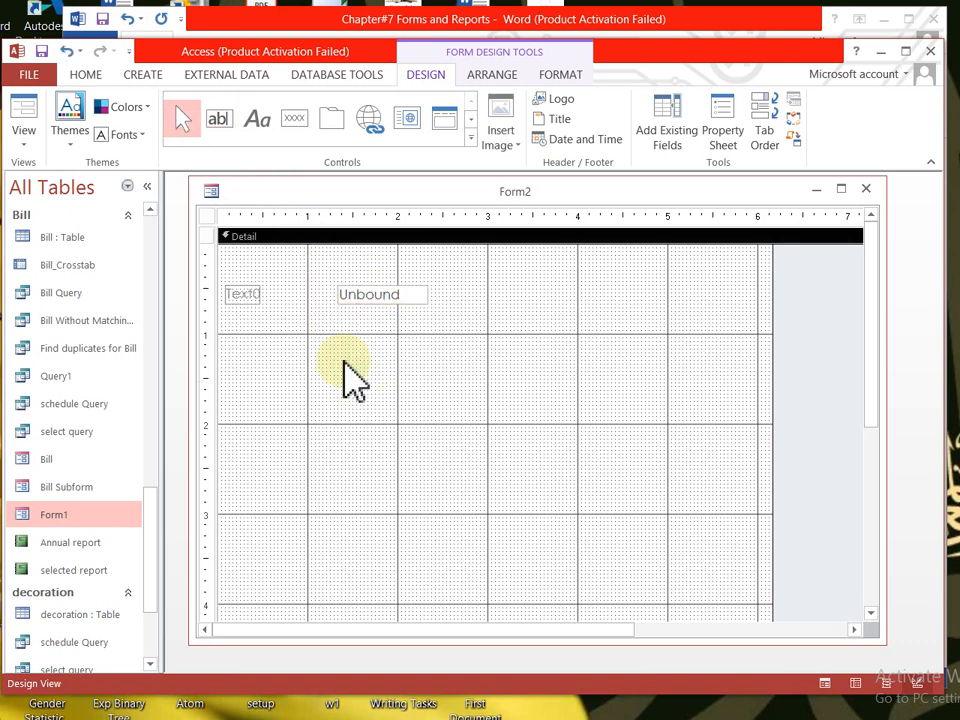
click(218, 119)
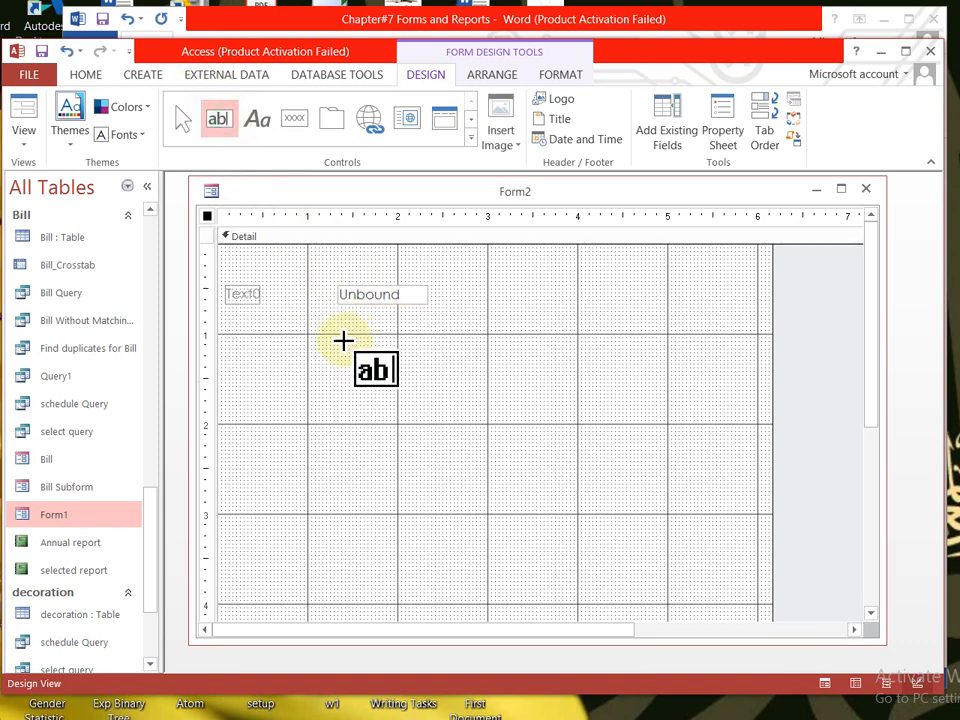
drag(342, 341, 532, 406)
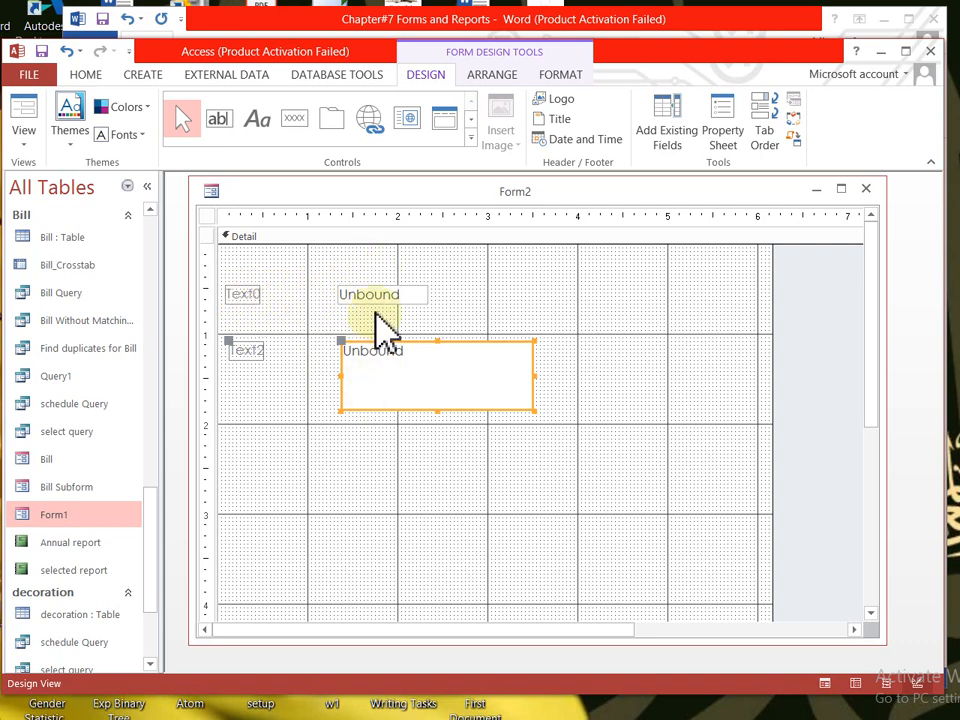
click(381, 382)
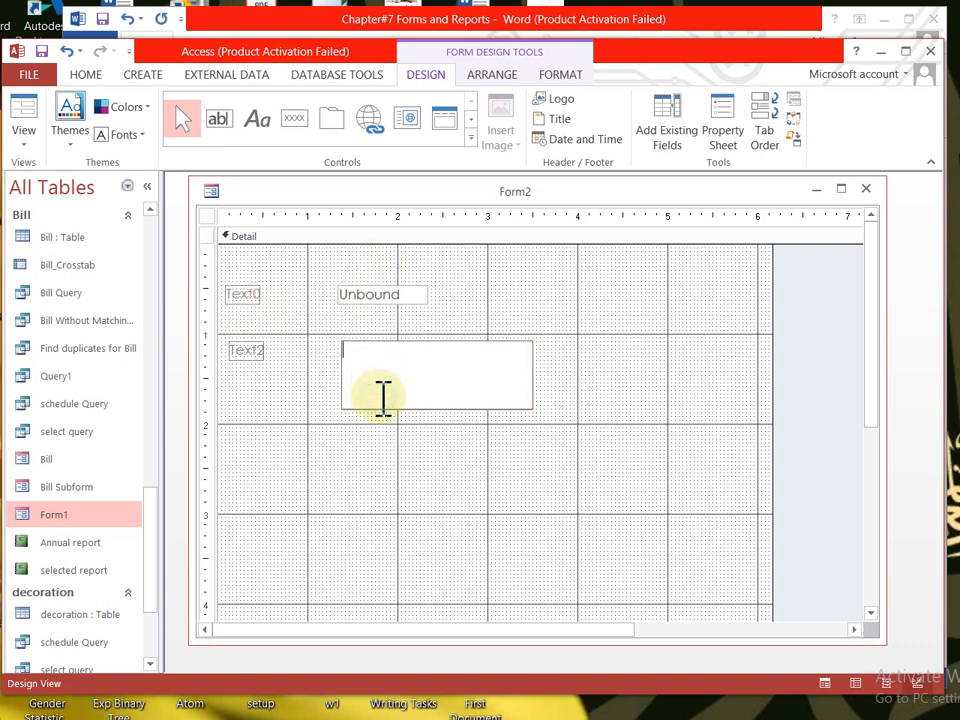
click(252, 351)
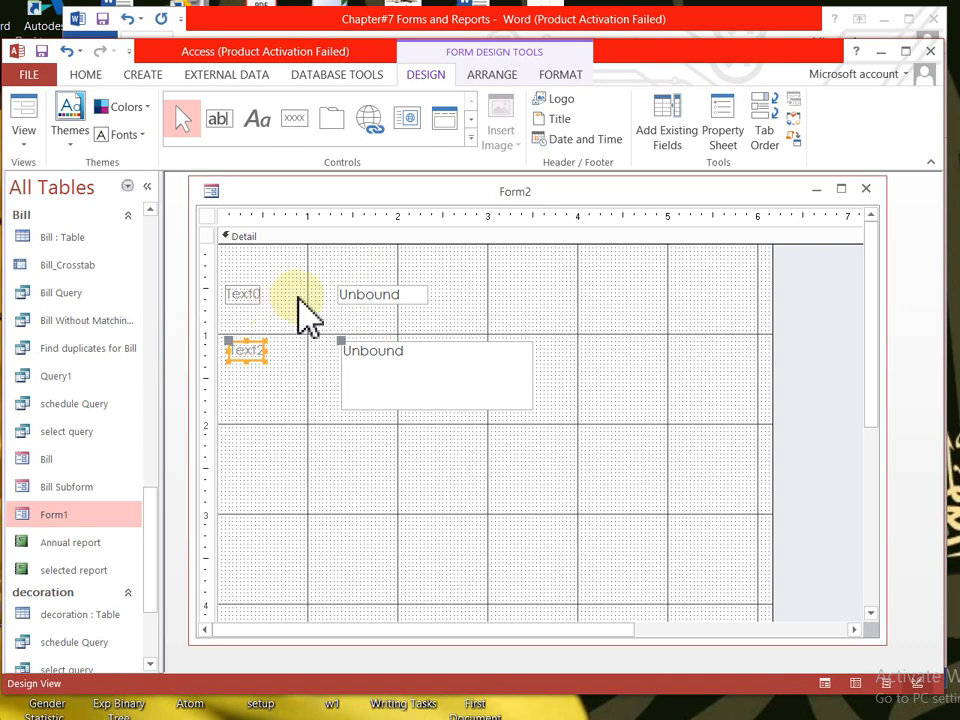
- Rearrange the Text10 and Text12 labels and their text boxes into a tidier layout
click(382, 296)
drag(339, 287, 346, 287)
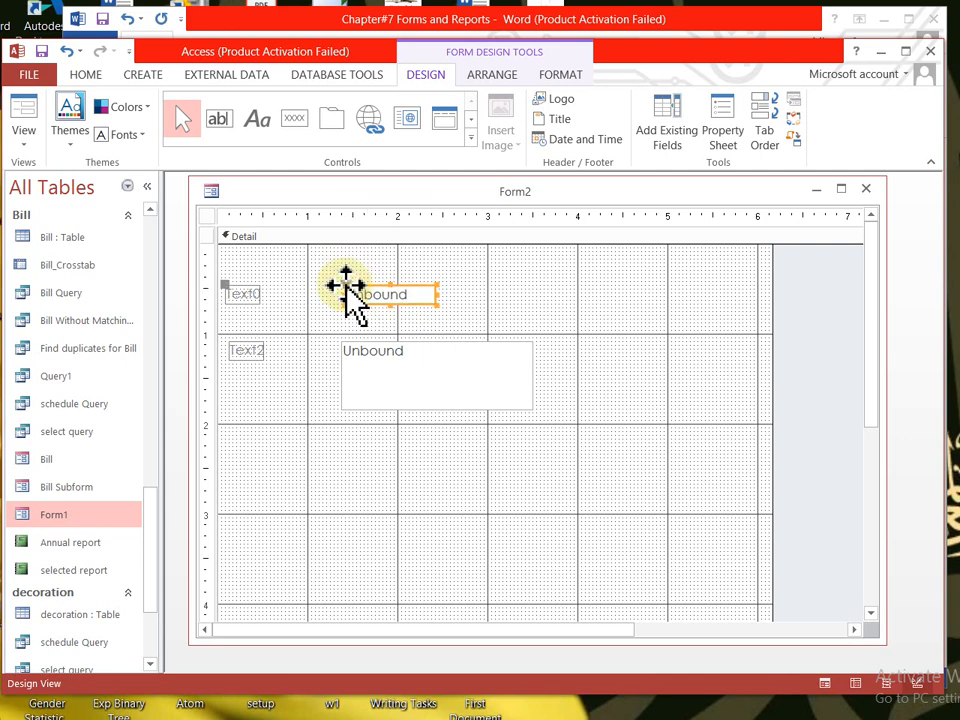
drag(225, 282, 253, 290)
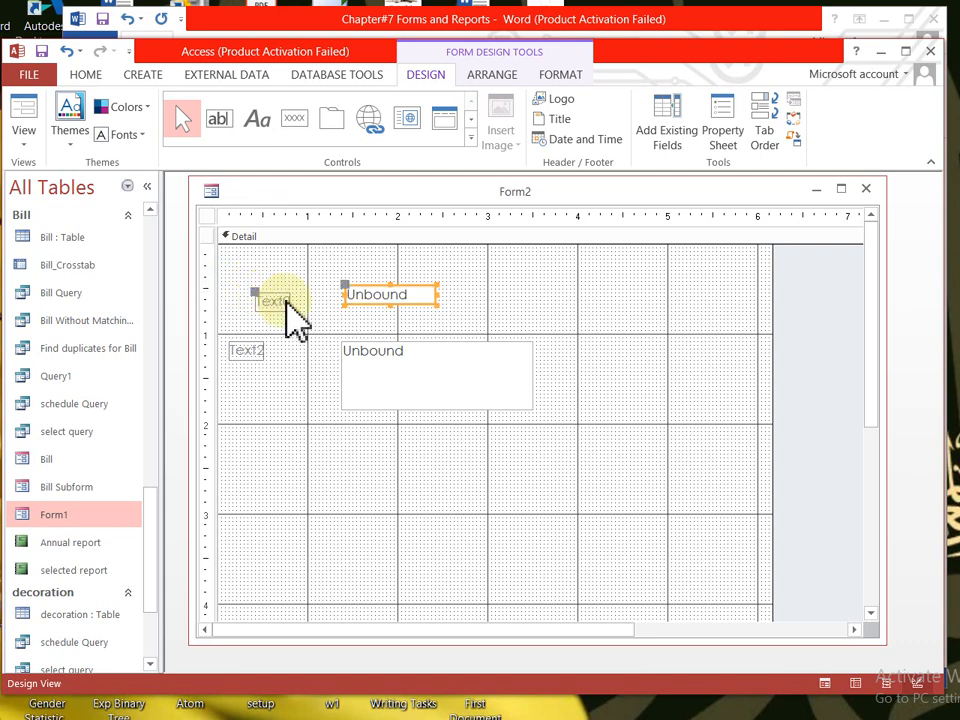
click(288, 302)
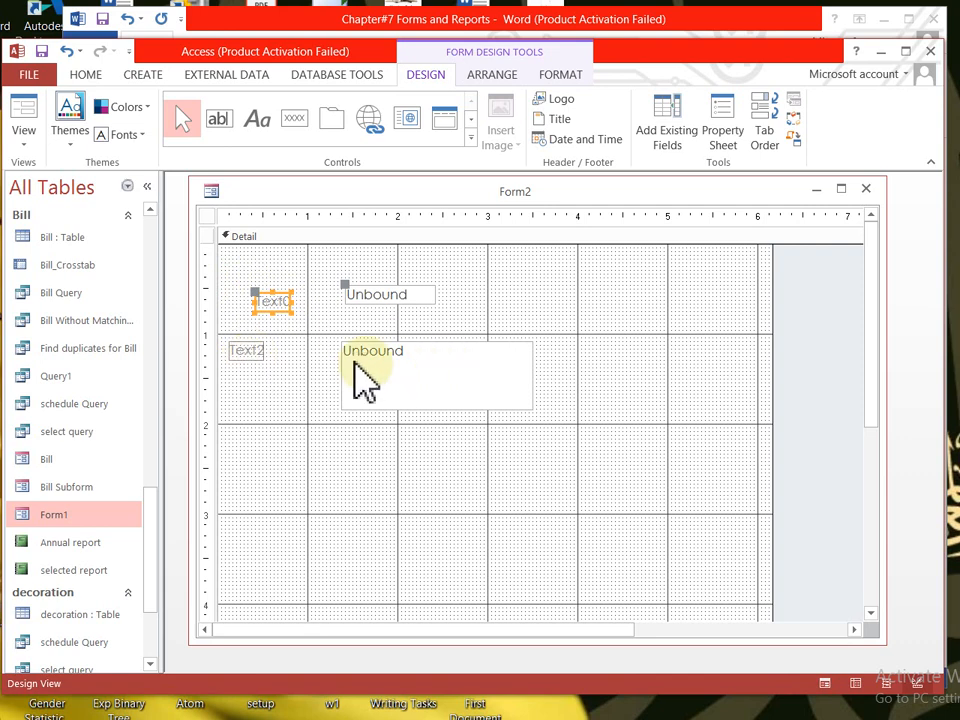
click(255, 355)
drag(256, 358, 282, 368)
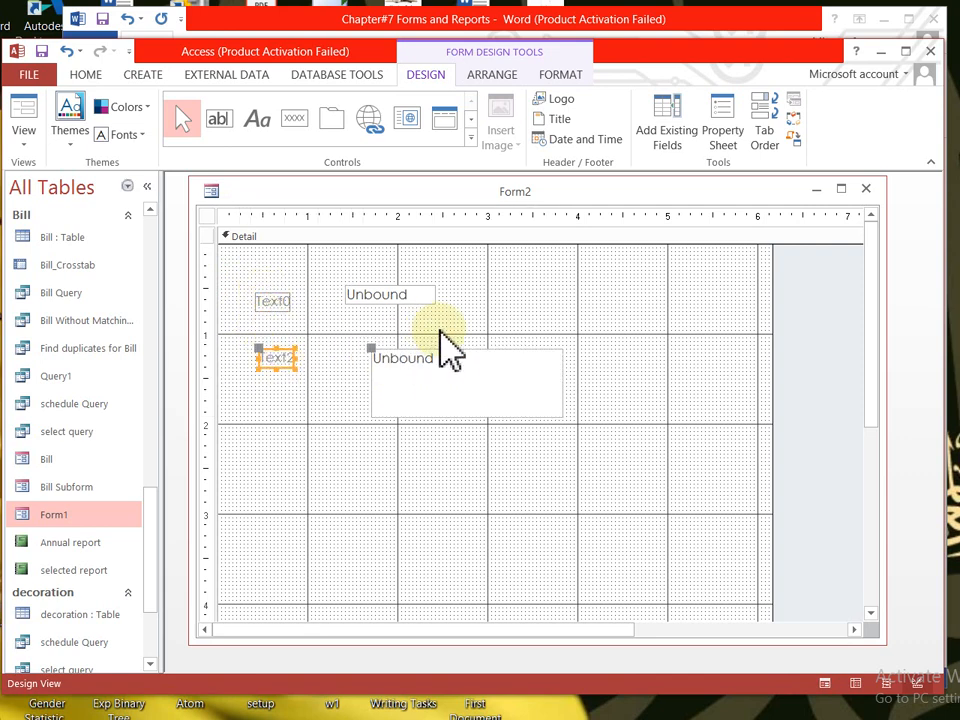
click(394, 296)
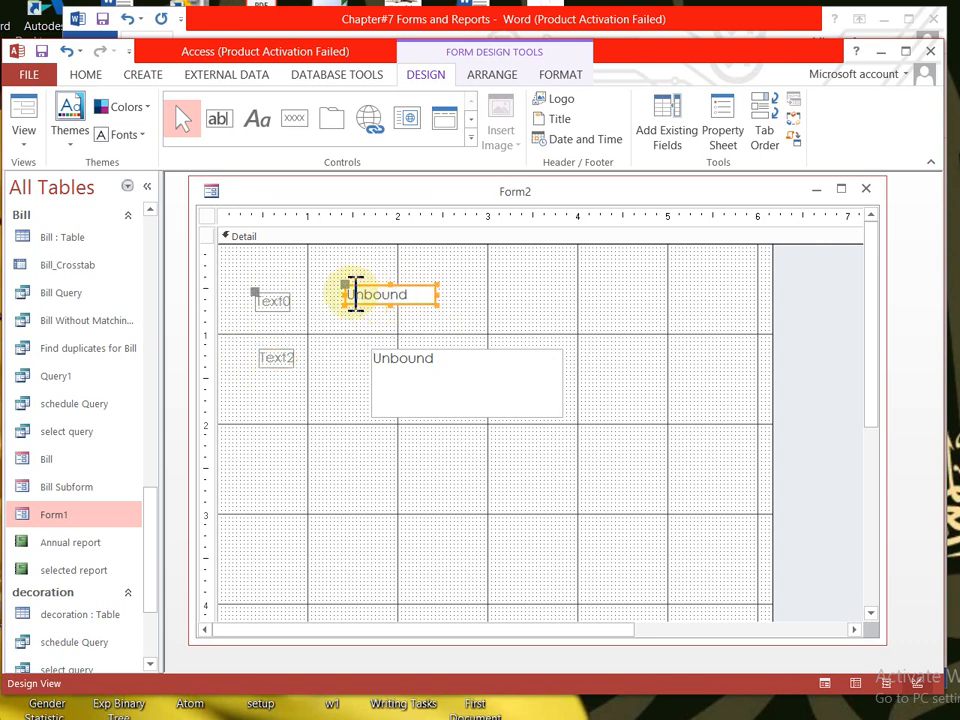
drag(362, 295, 376, 293)
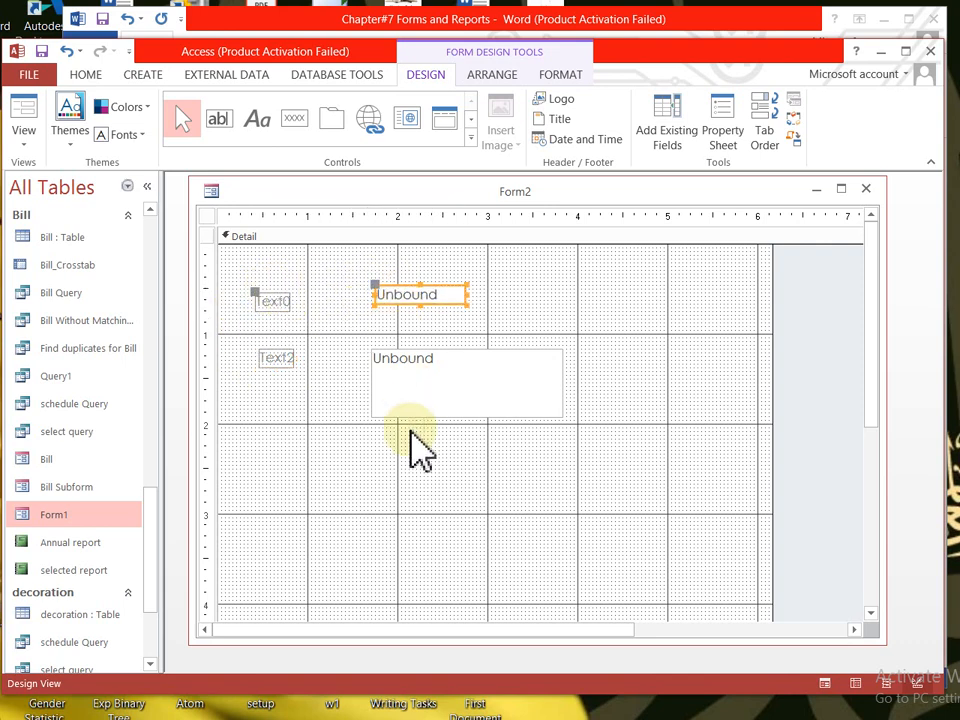
click(439, 285)
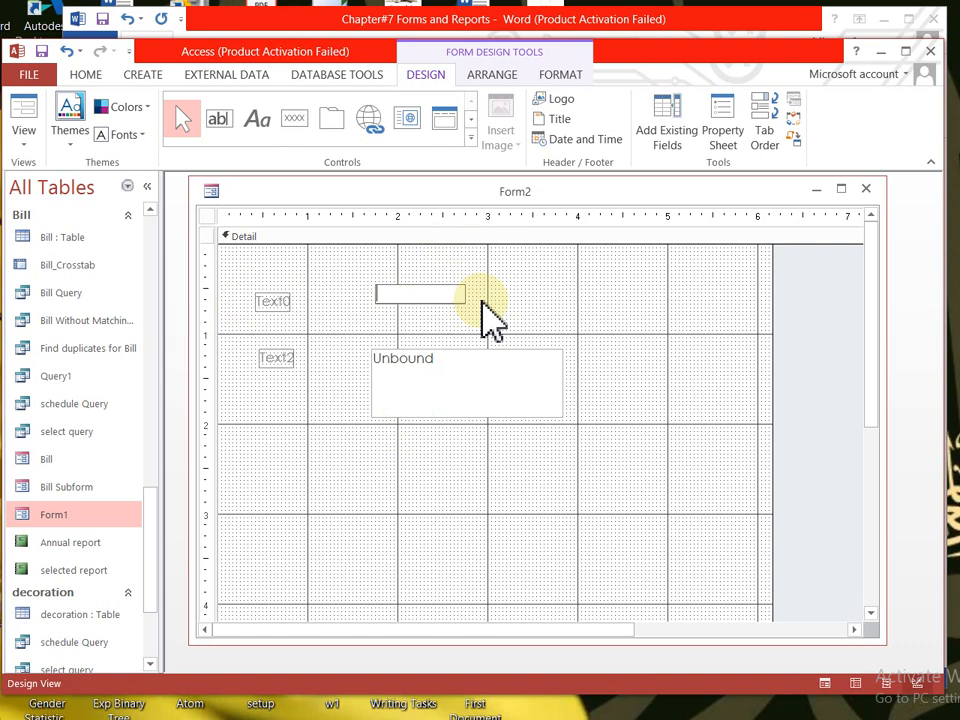
- Edit the first label to read 'NAmE' and move its text box right beside it
click(275, 303)
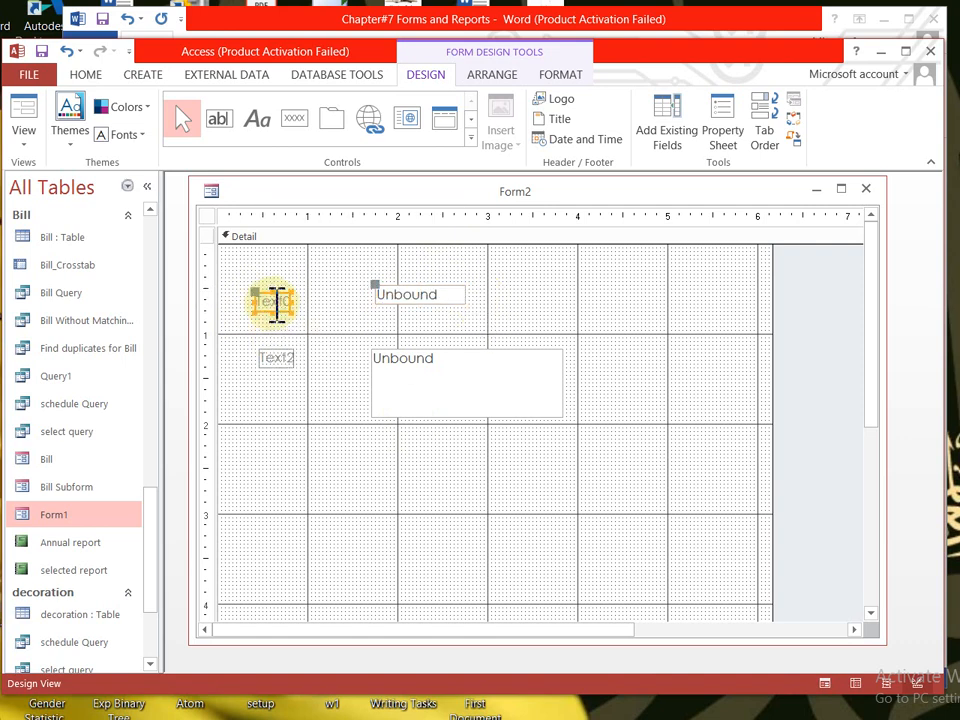
click(277, 304)
key(BackSpace)
key(BackSpace)
key(BackSpace)
key(BackSpace)
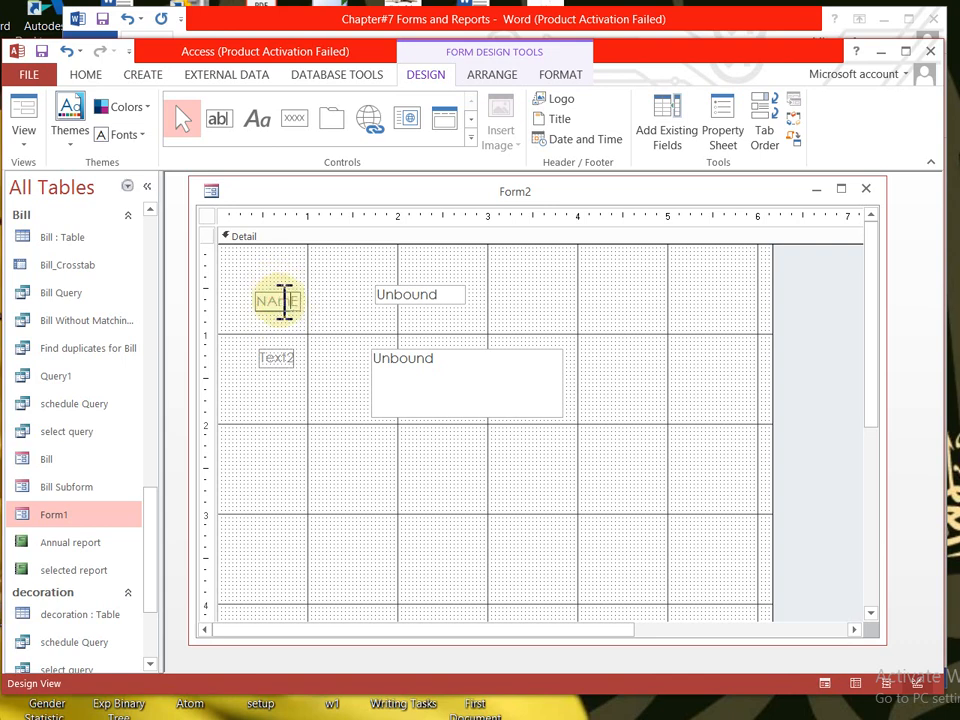
click(438, 300)
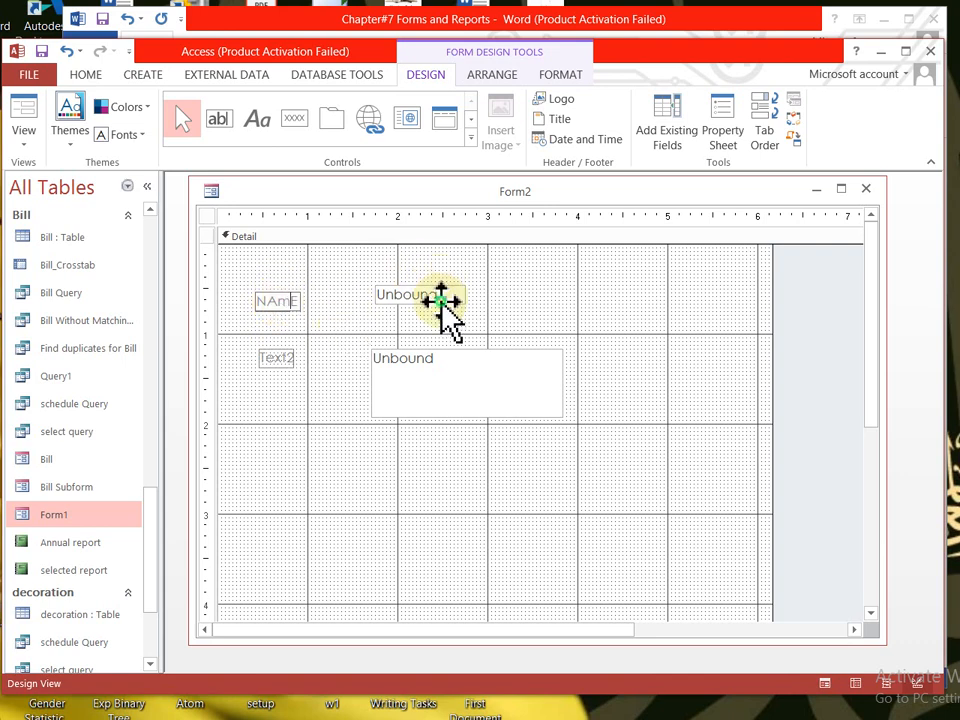
drag(373, 282, 335, 298)
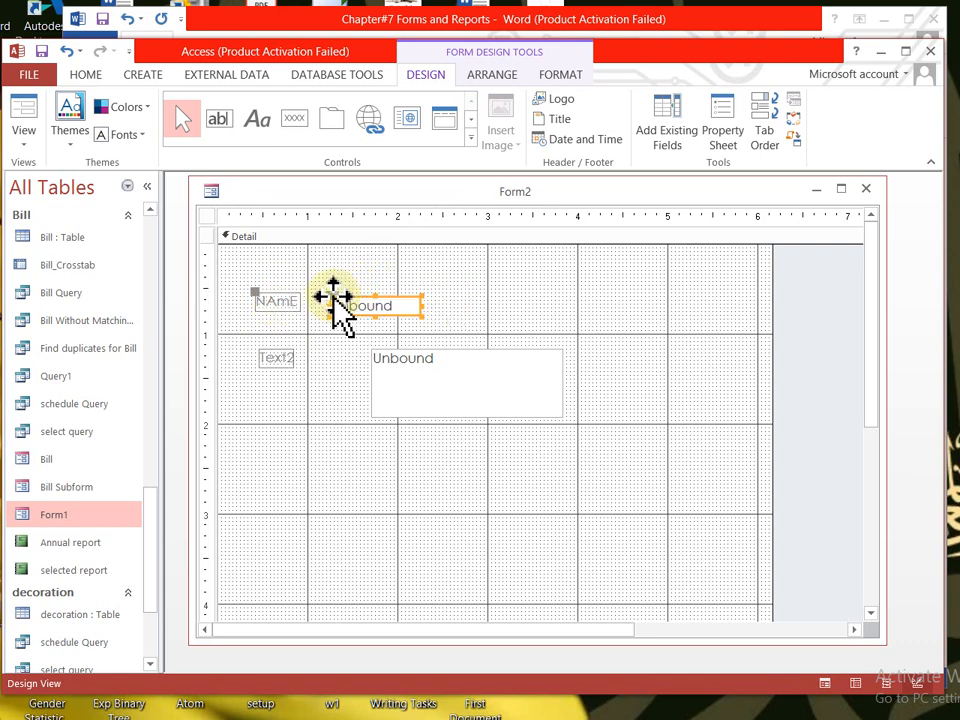
click(255, 298)
drag(255, 298, 254, 301)
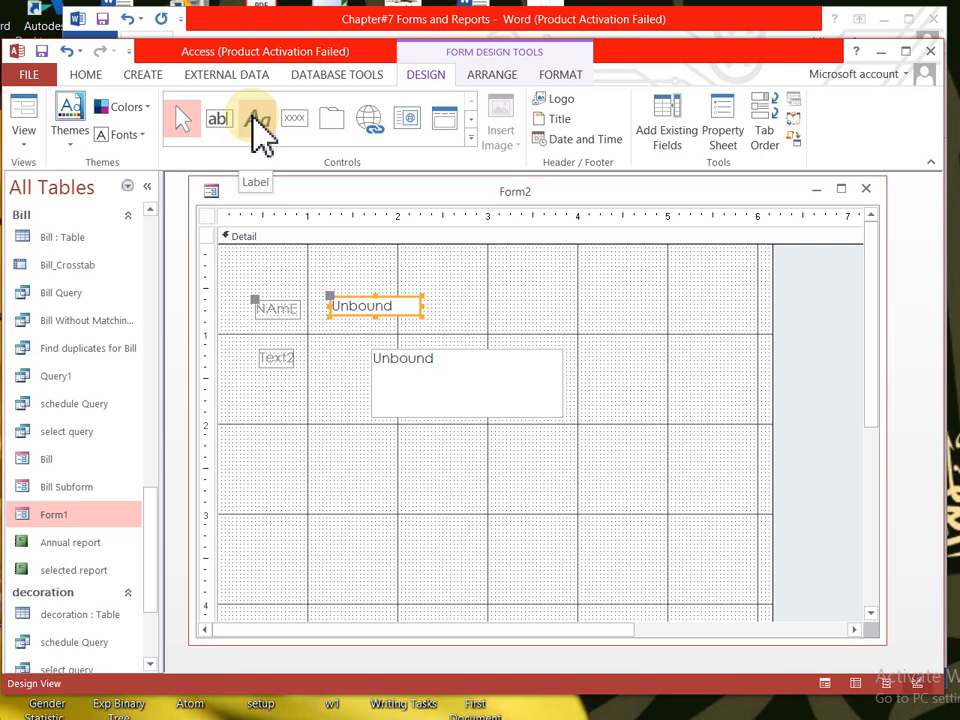
- Draw a new label reading 'Name' below the larger text box and select it
click(268, 440)
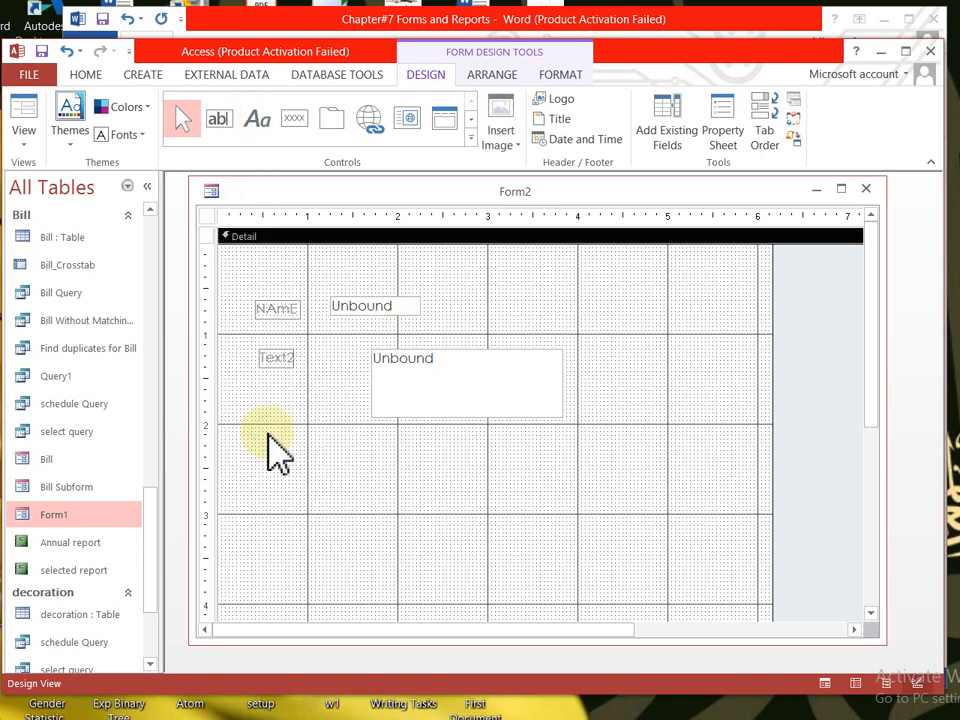
click(258, 122)
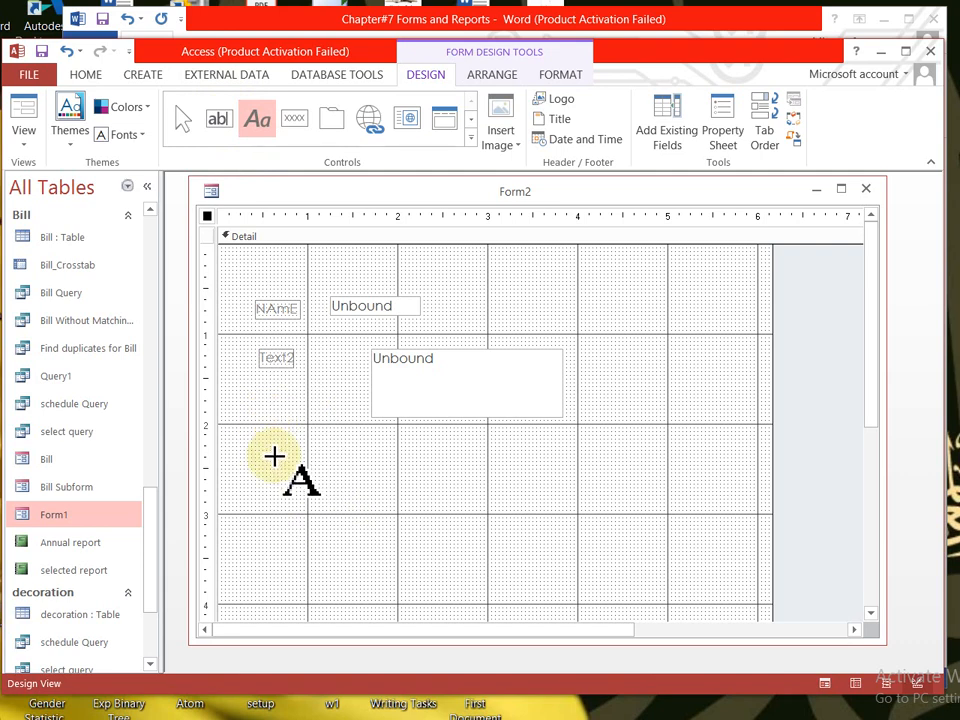
click(252, 125)
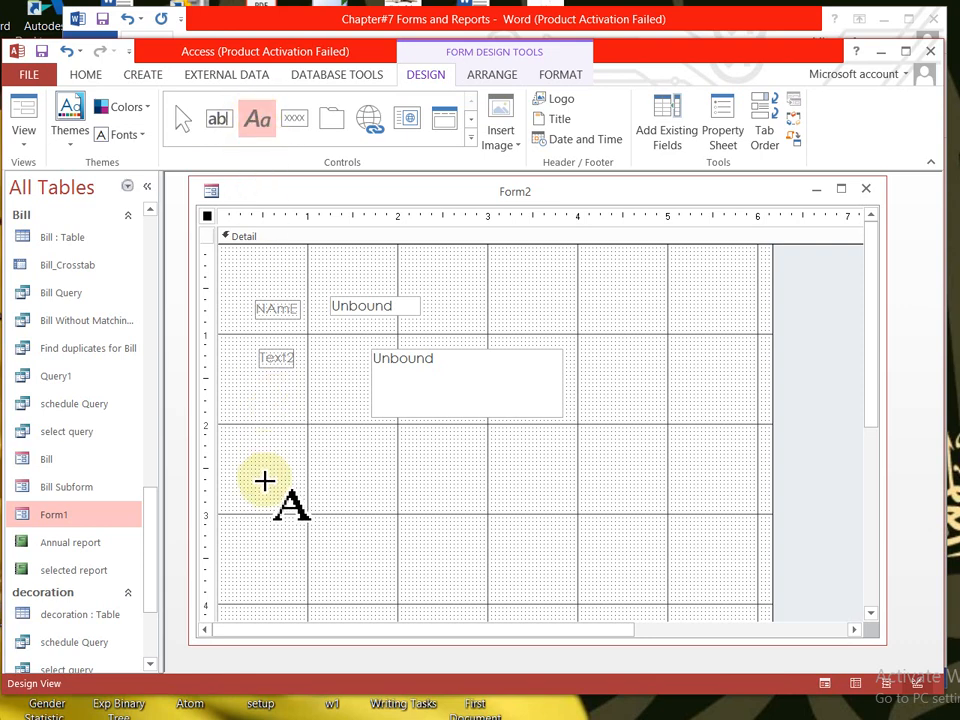
drag(263, 459, 346, 488)
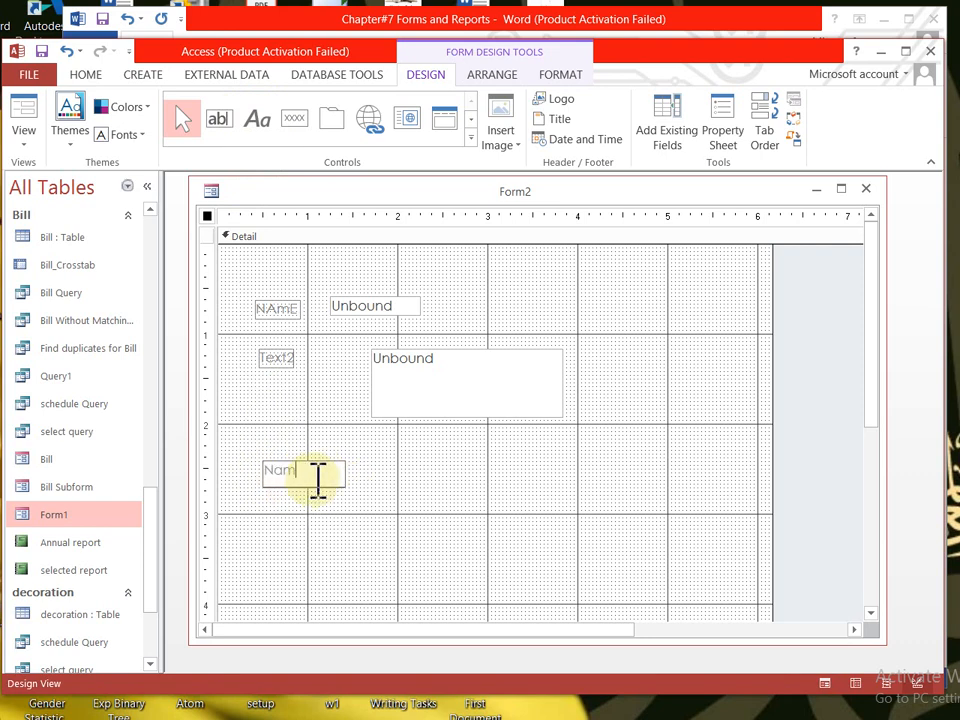
click(493, 589)
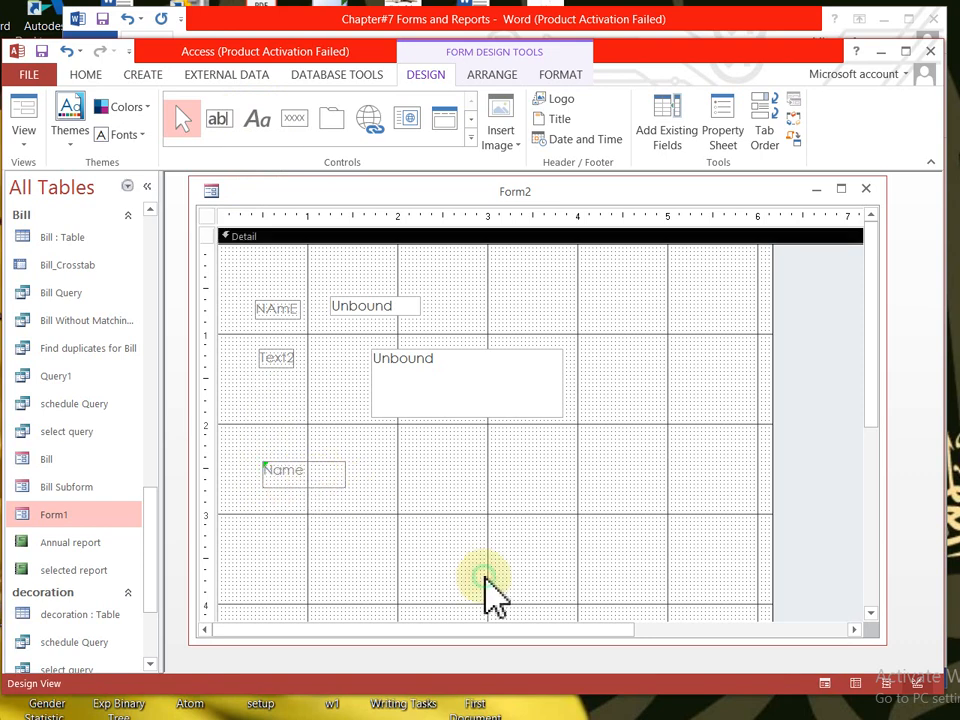
click(284, 472)
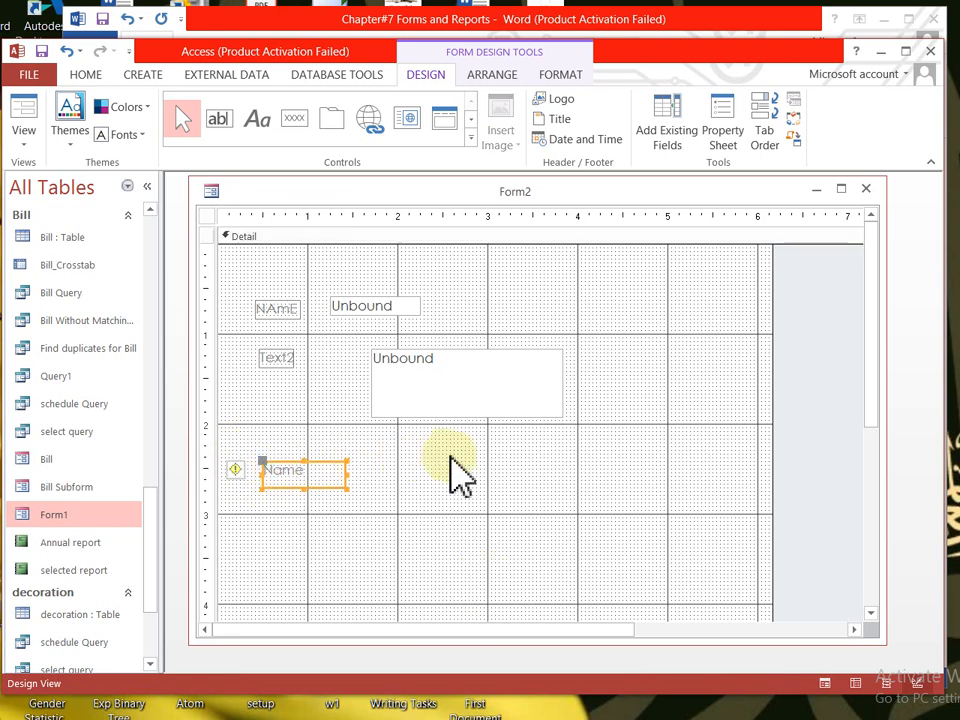
- Draw a third unbound text box (Text15) and position it and its label just above the Name label
click(219, 120)
drag(387, 462, 520, 490)
click(393, 449)
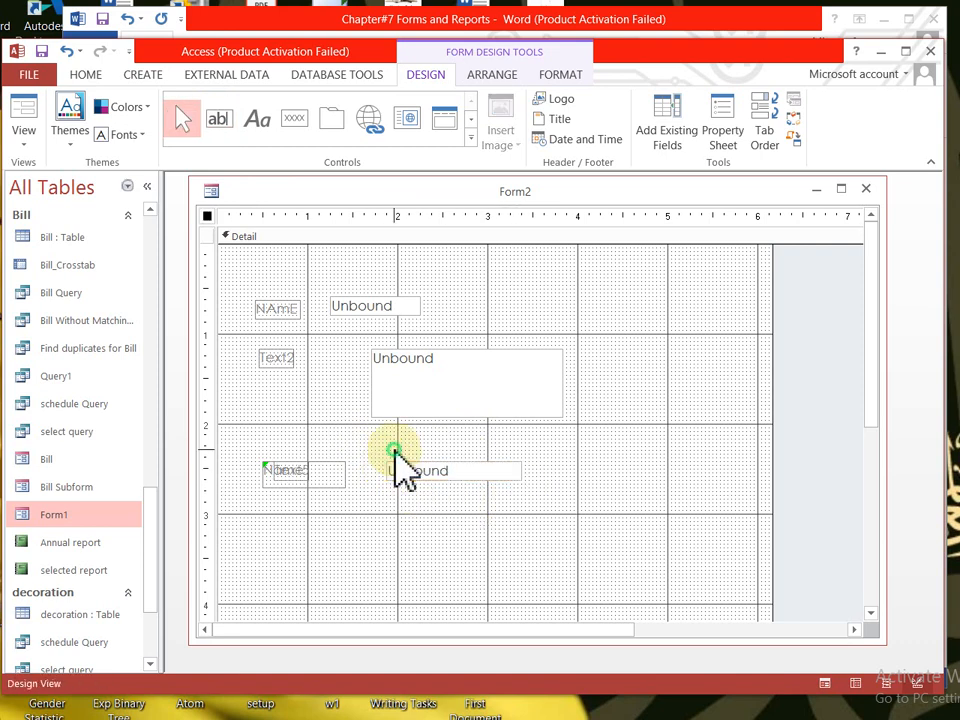
drag(300, 490, 305, 432)
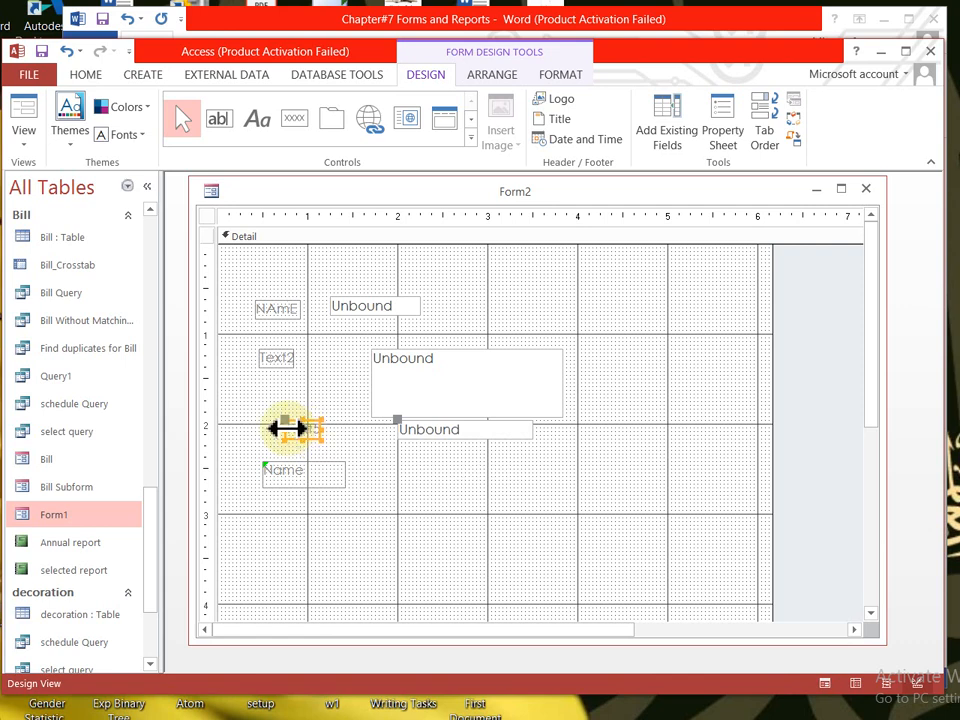
drag(300, 425, 272, 422)
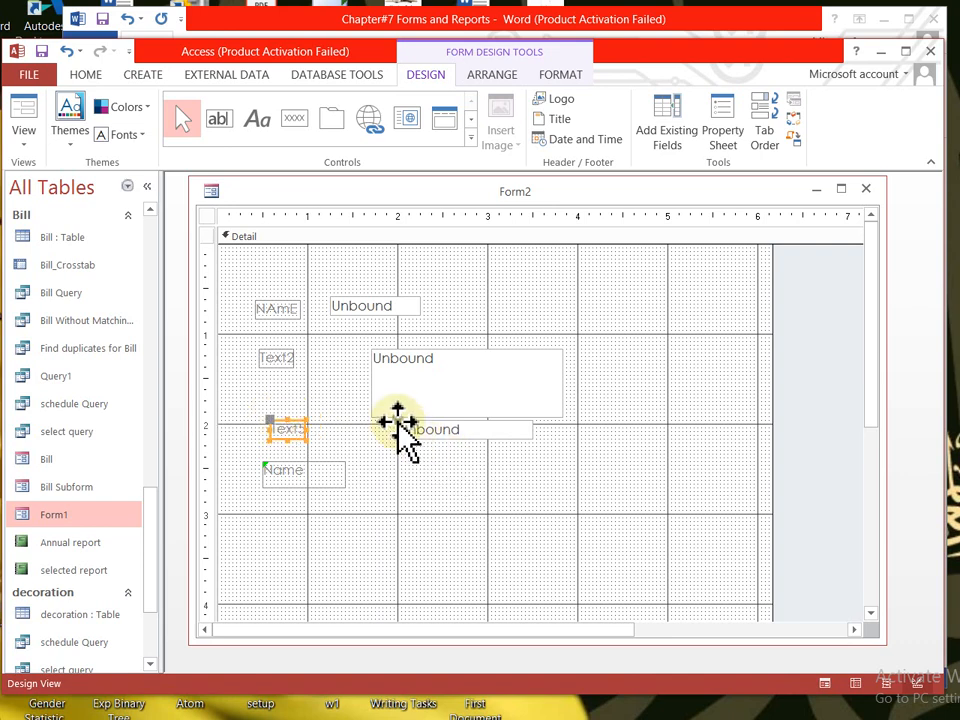
drag(398, 420, 362, 428)
drag(273, 428, 274, 436)
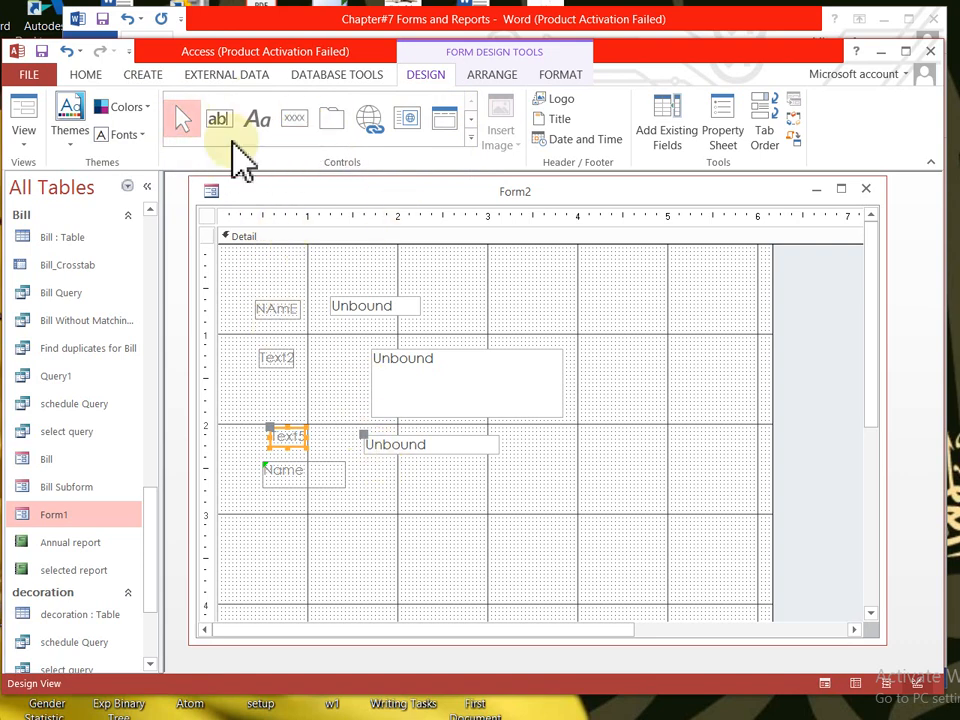
- Draw a Command7 button at the form's upper right, cancelling the wizard so no action is assigned
click(293, 125)
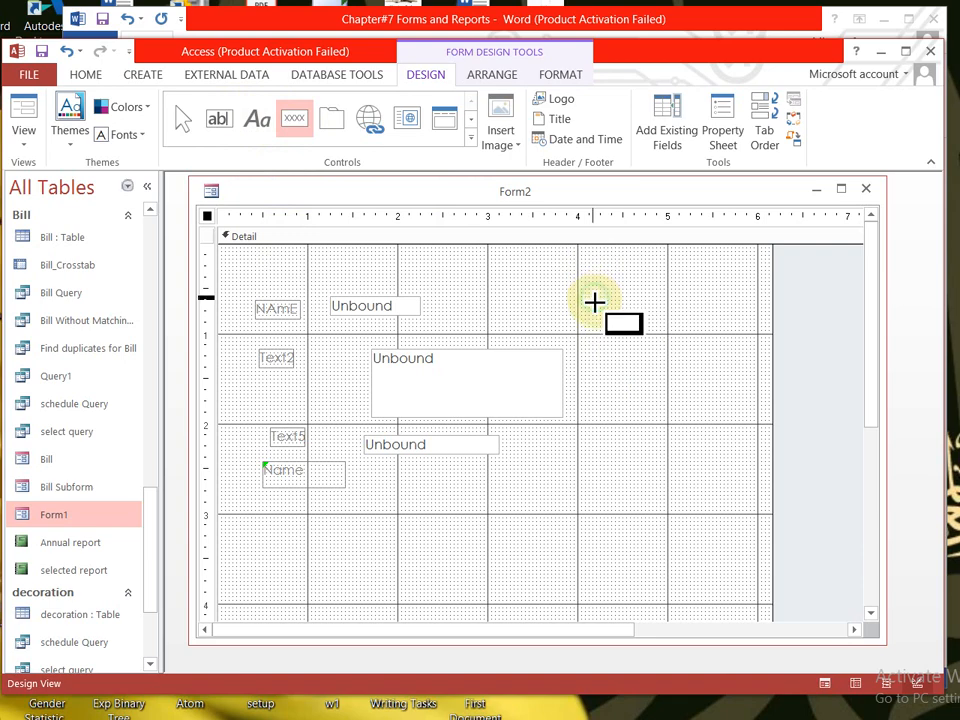
drag(592, 297, 713, 333)
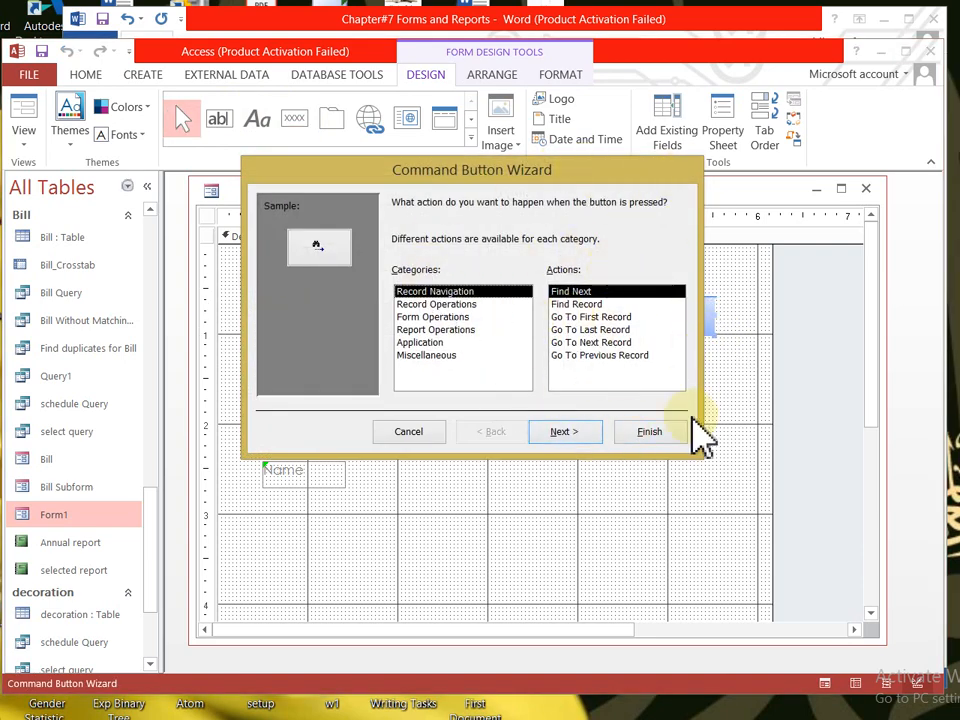
click(410, 433)
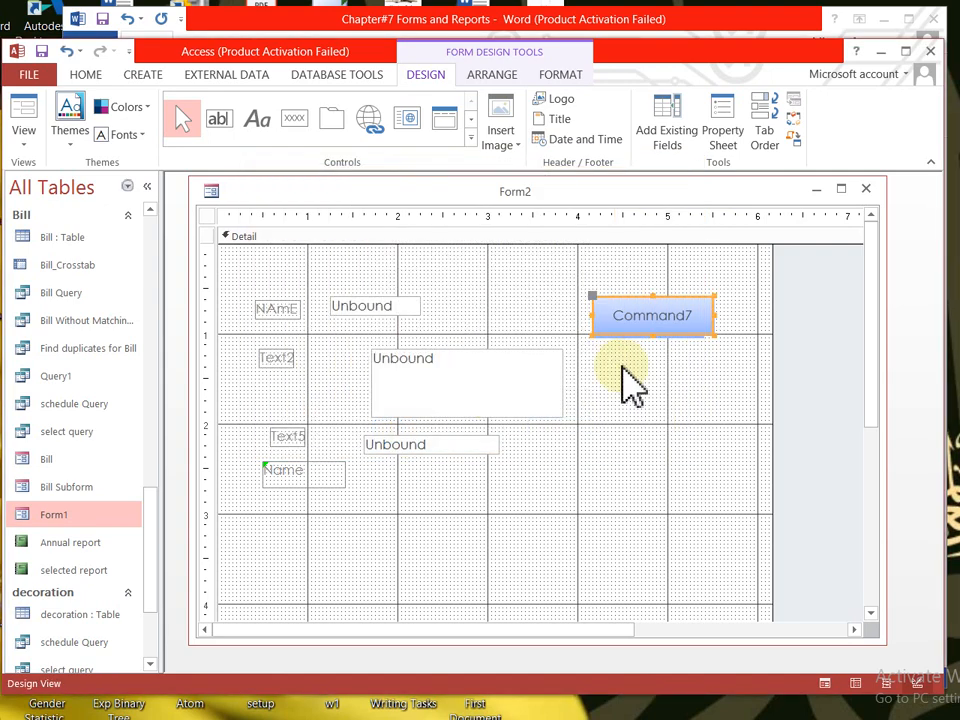
click(639, 439)
click(663, 330)
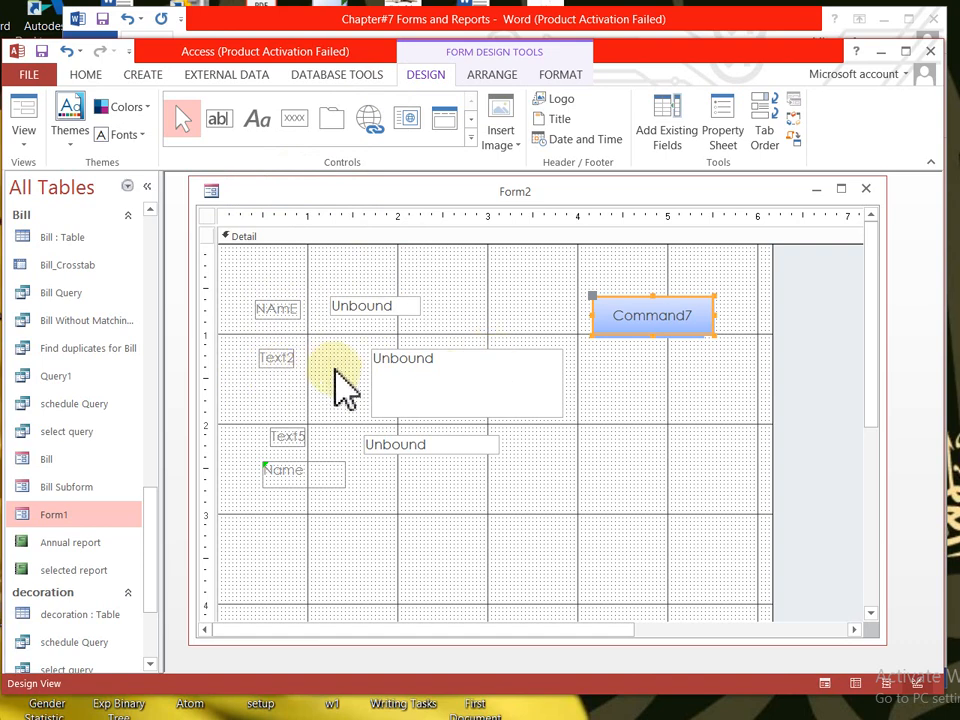
- Close Form2 without saving and start a new blank form in Design View
click(866, 189)
click(467, 416)
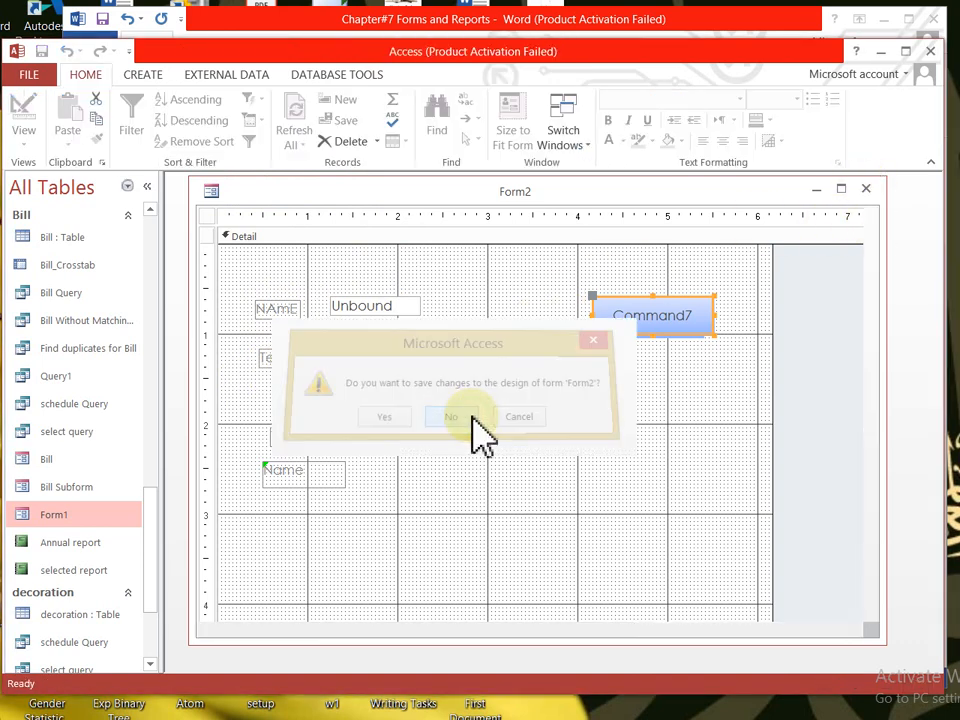
click(141, 78)
click(366, 108)
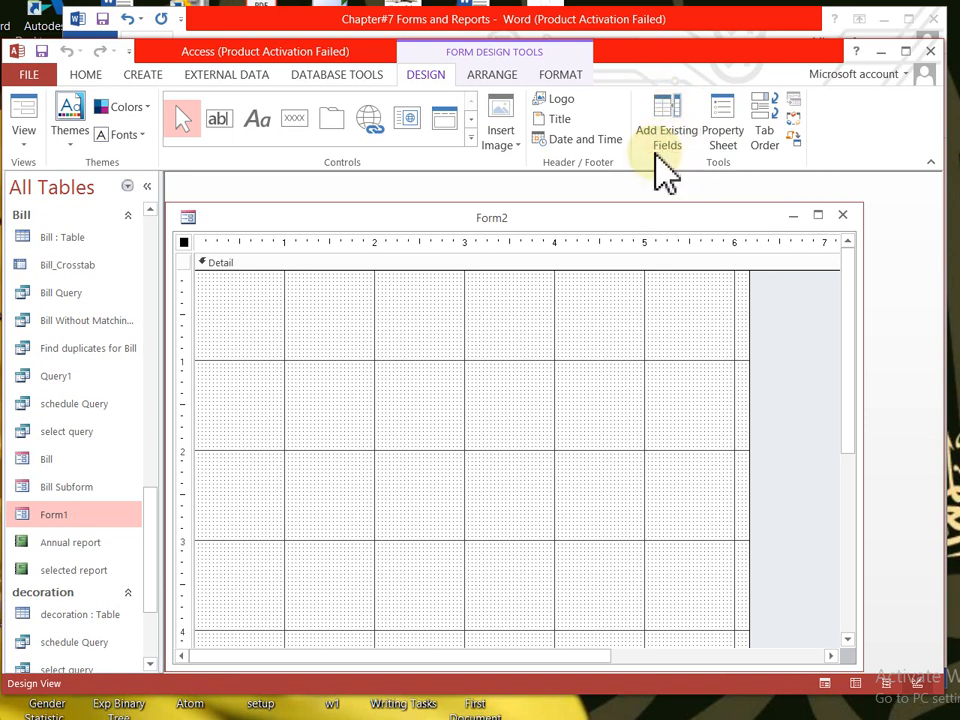
- Add the customer table's CustomerId, FirstName, LastName, ContactNo and OfficeContactNo fields to the form
click(672, 112)
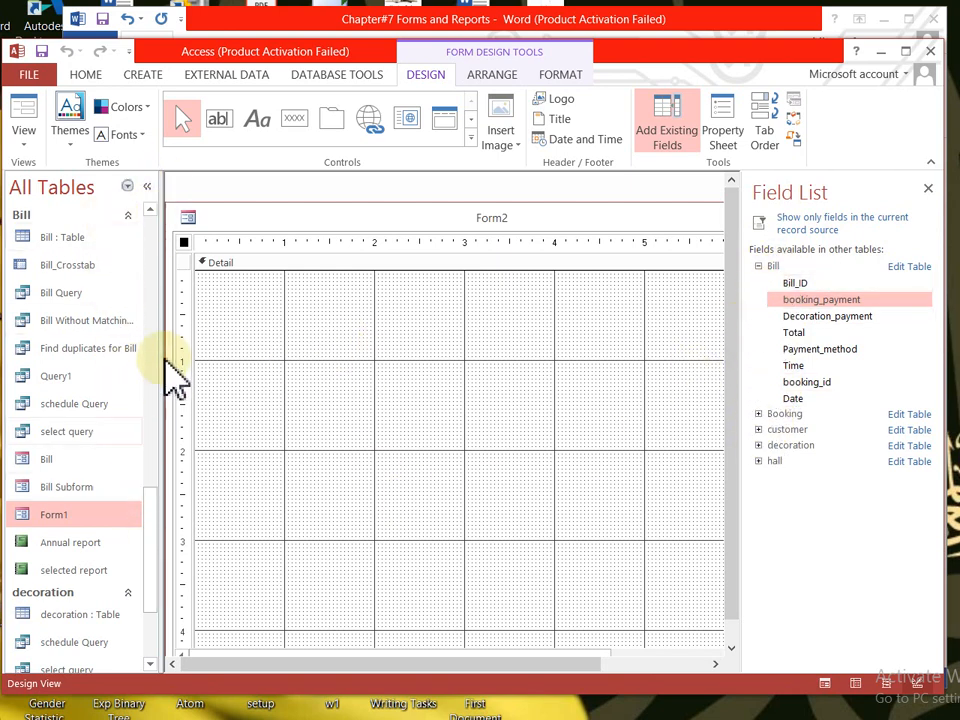
click(689, 613)
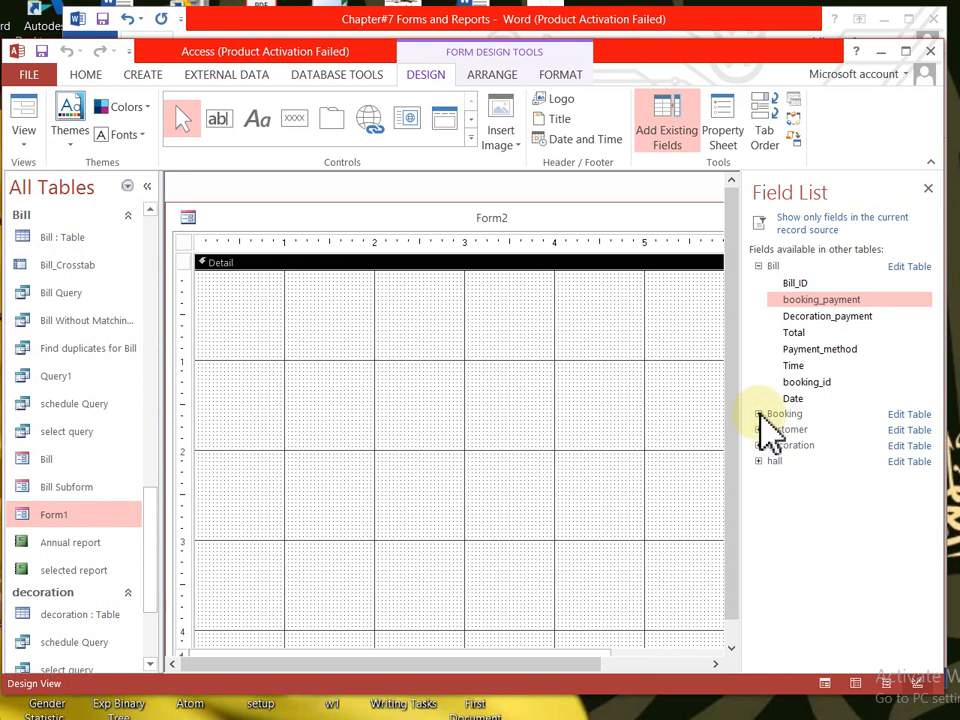
click(759, 430)
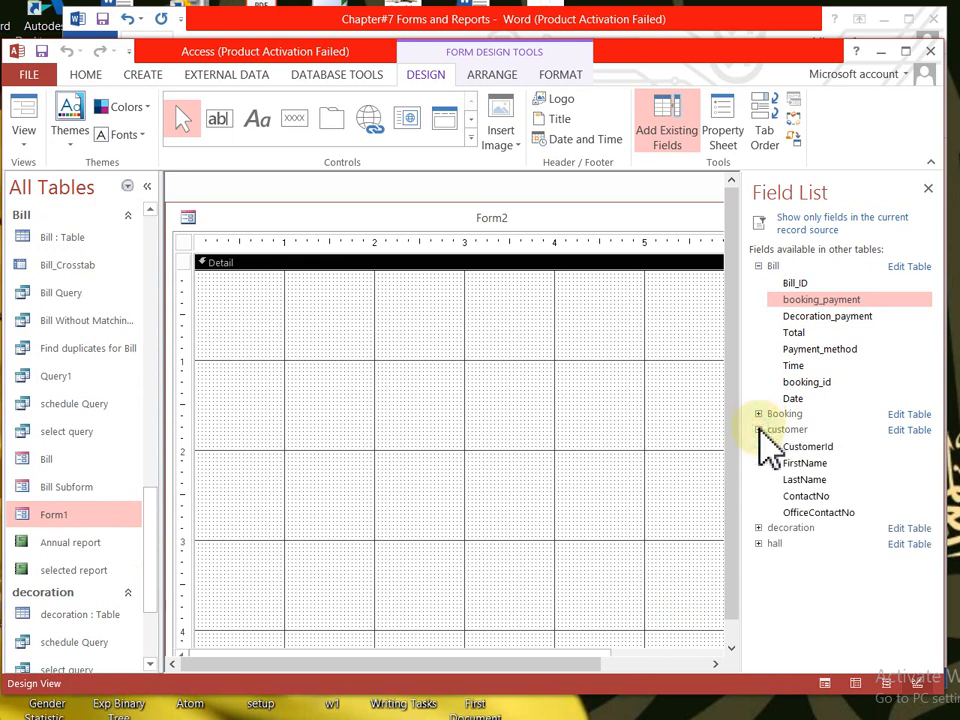
click(818, 449)
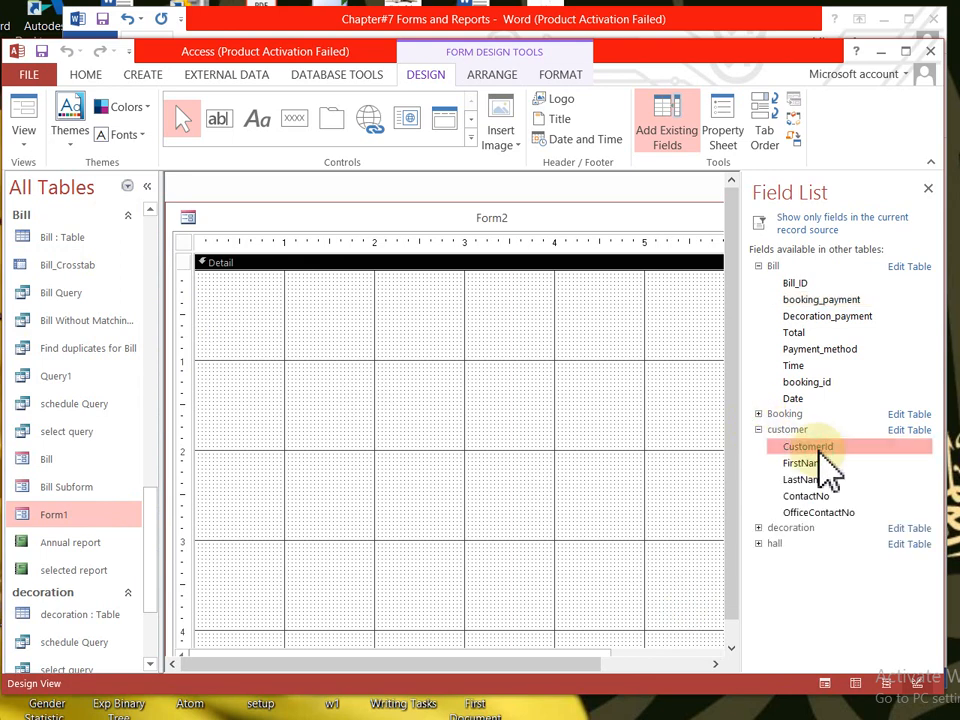
double_click(818, 449)
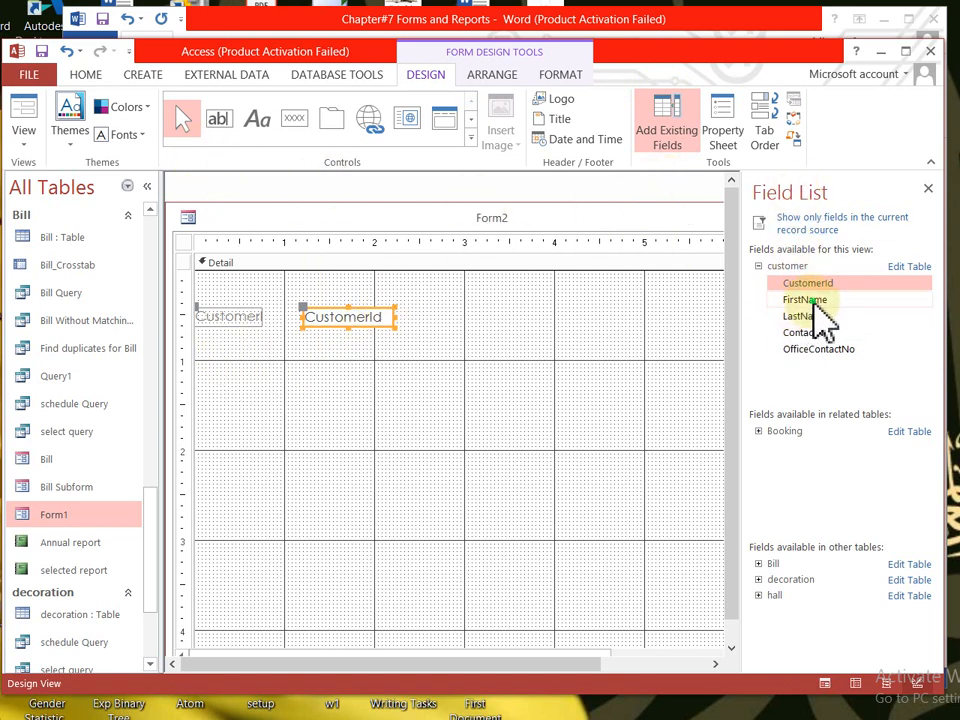
double_click(815, 302)
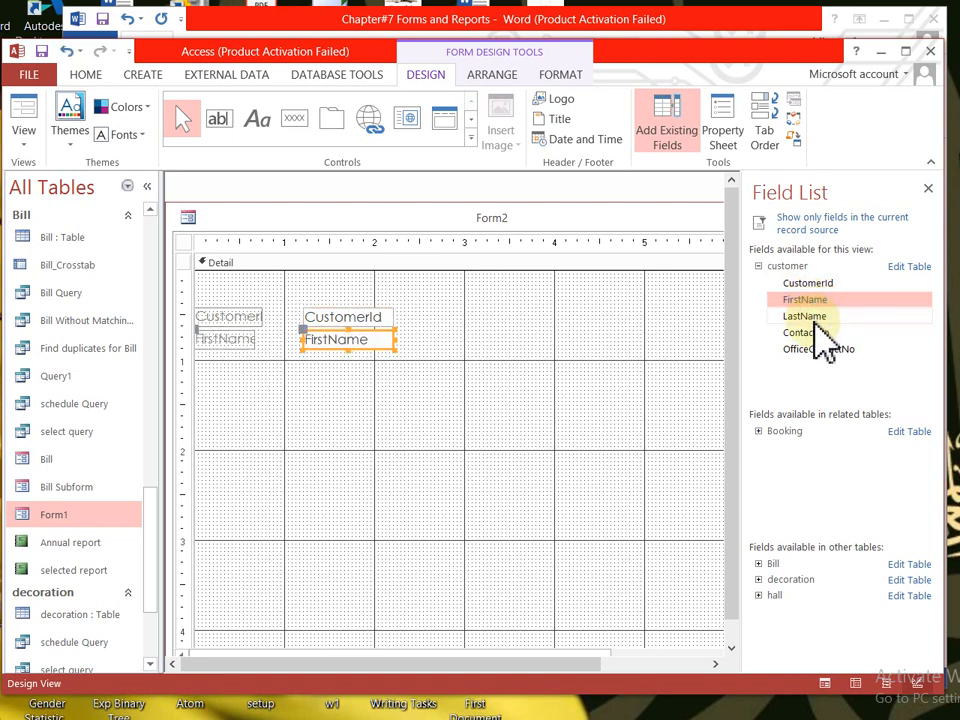
double_click(815, 318)
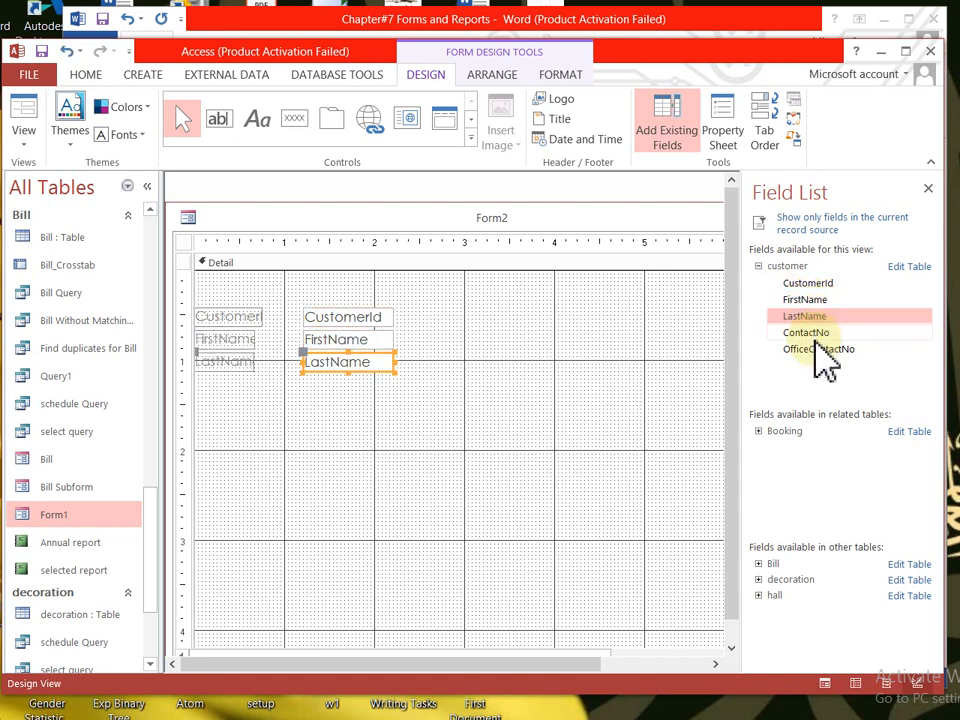
double_click(805, 333)
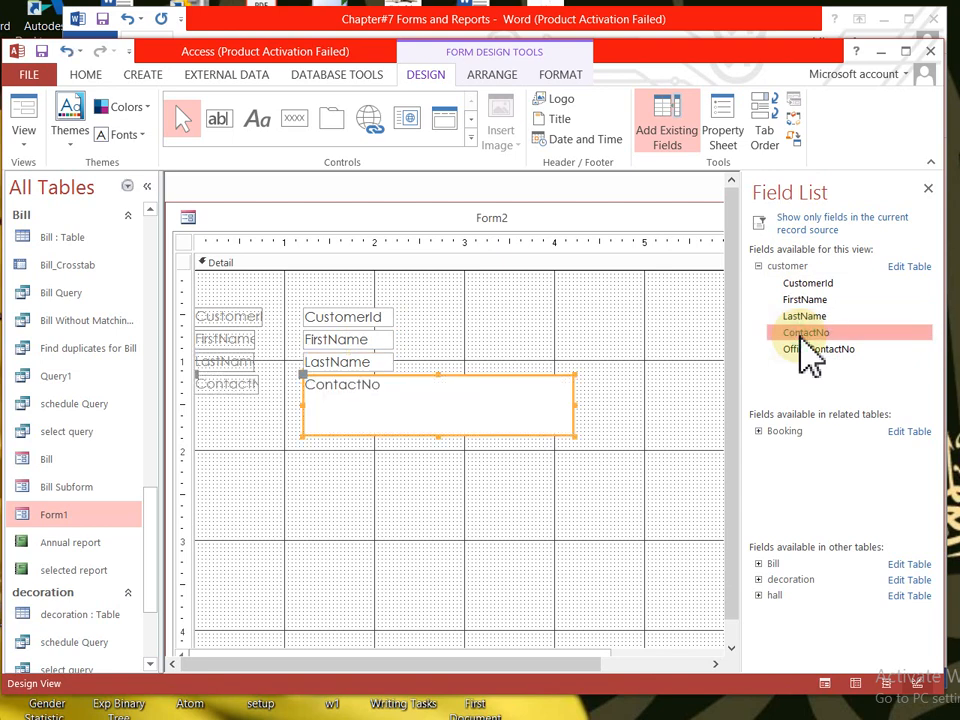
double_click(815, 349)
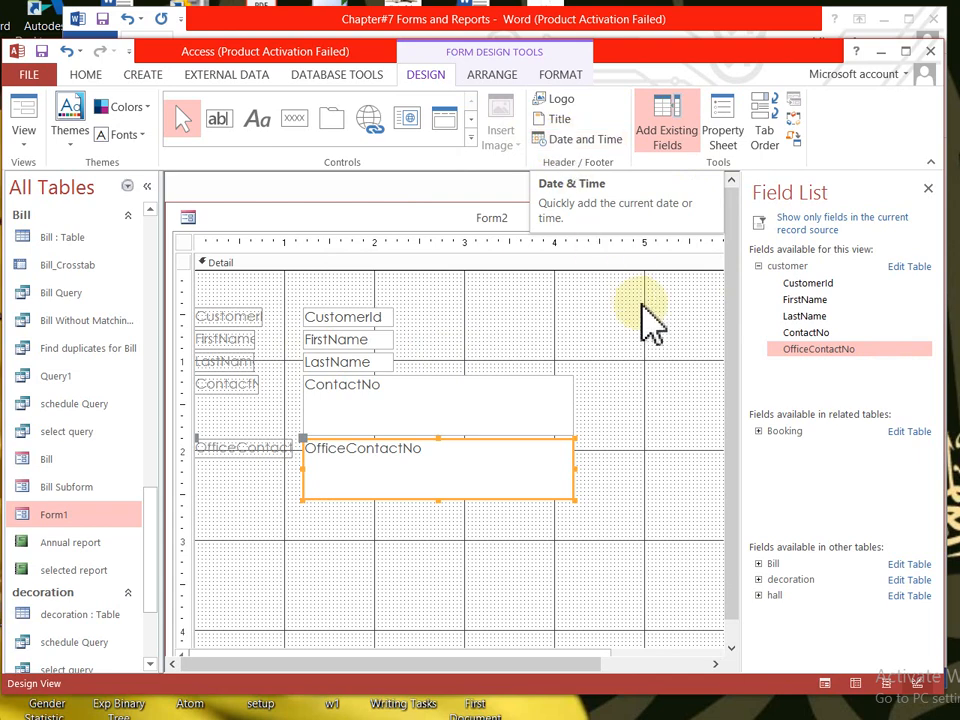
- Close the Field List and the new design form without saving changes
click(928, 189)
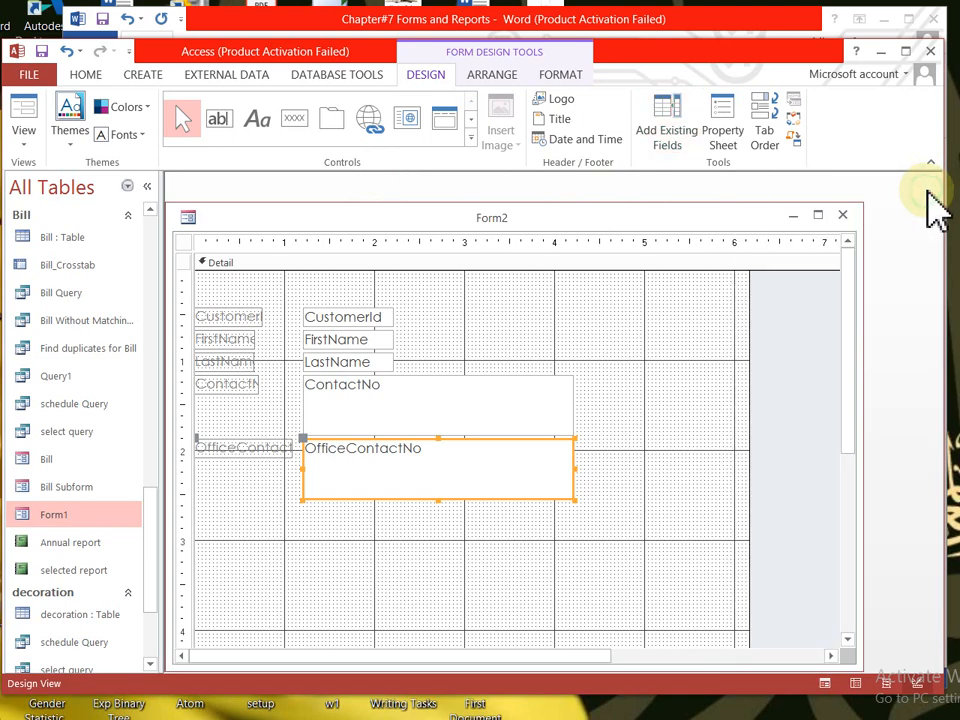
click(843, 216)
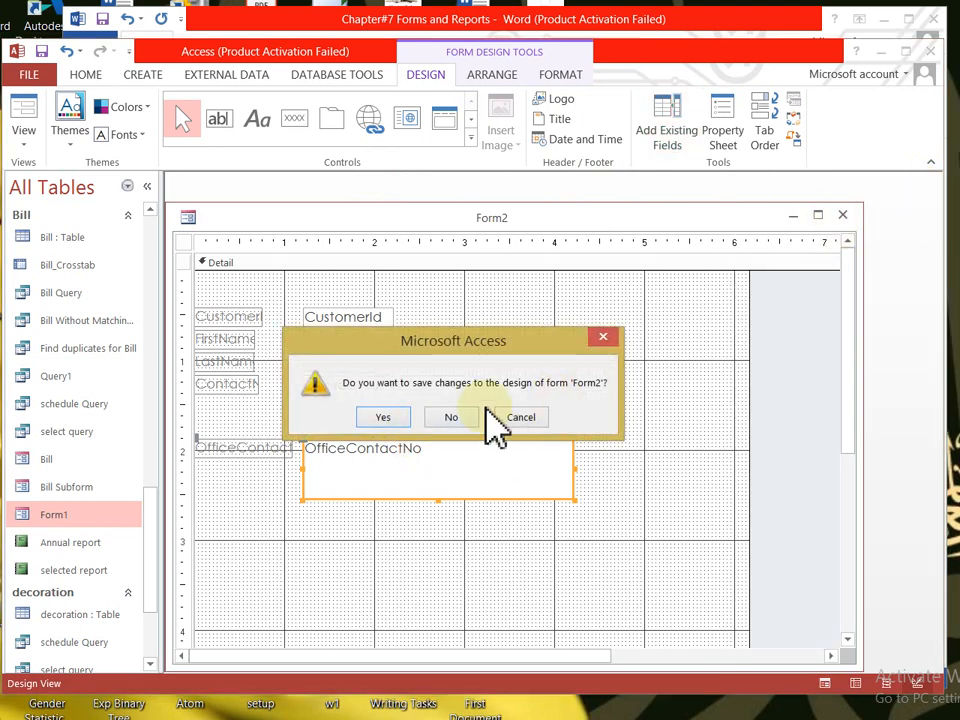
click(455, 417)
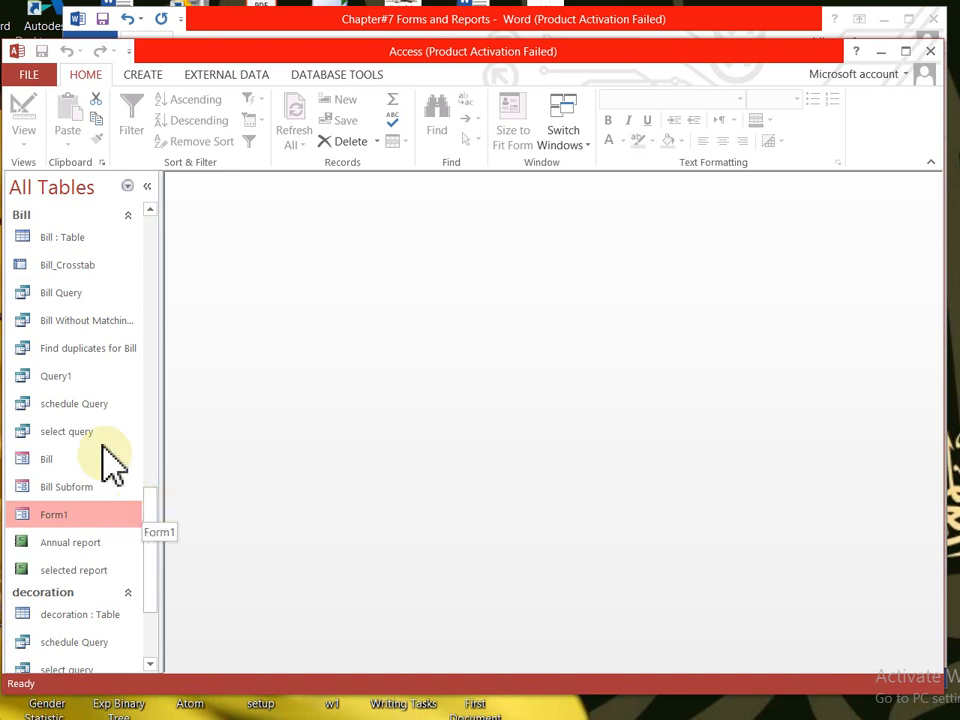
- Open the saved customer form in Form View from the Navigation Pane
scroll(160, 418, up, 5)
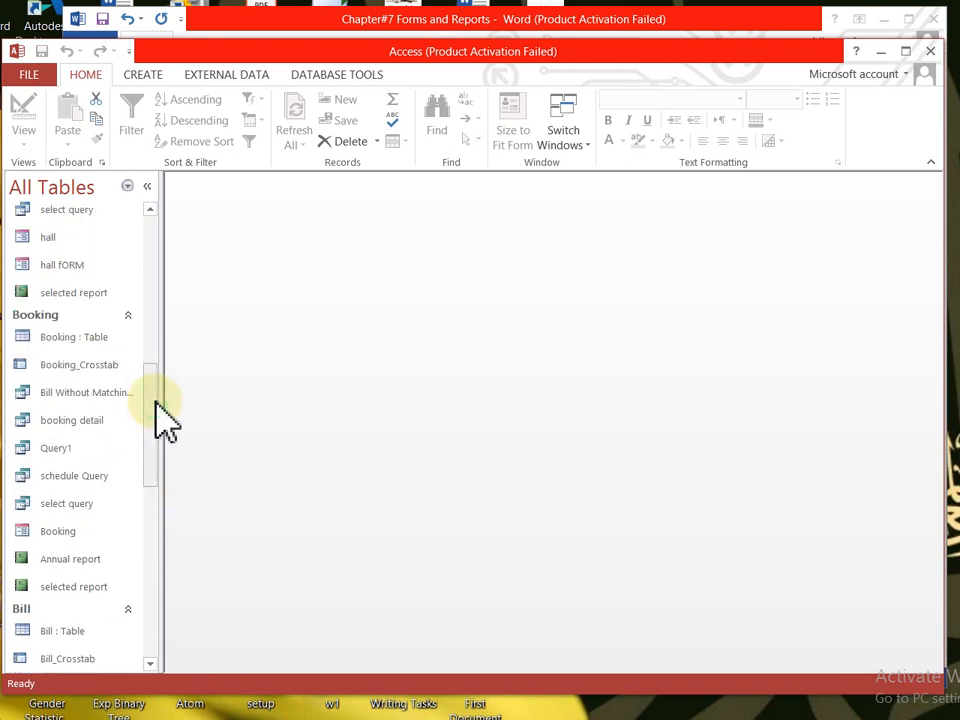
click(152, 244)
click(152, 214)
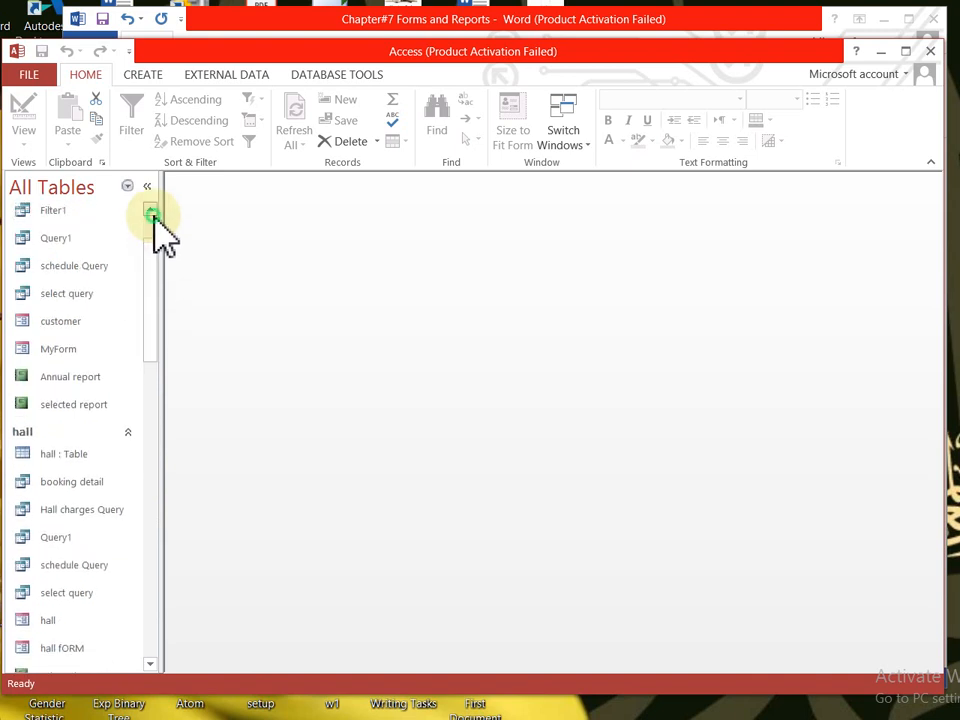
double_click(57, 330)
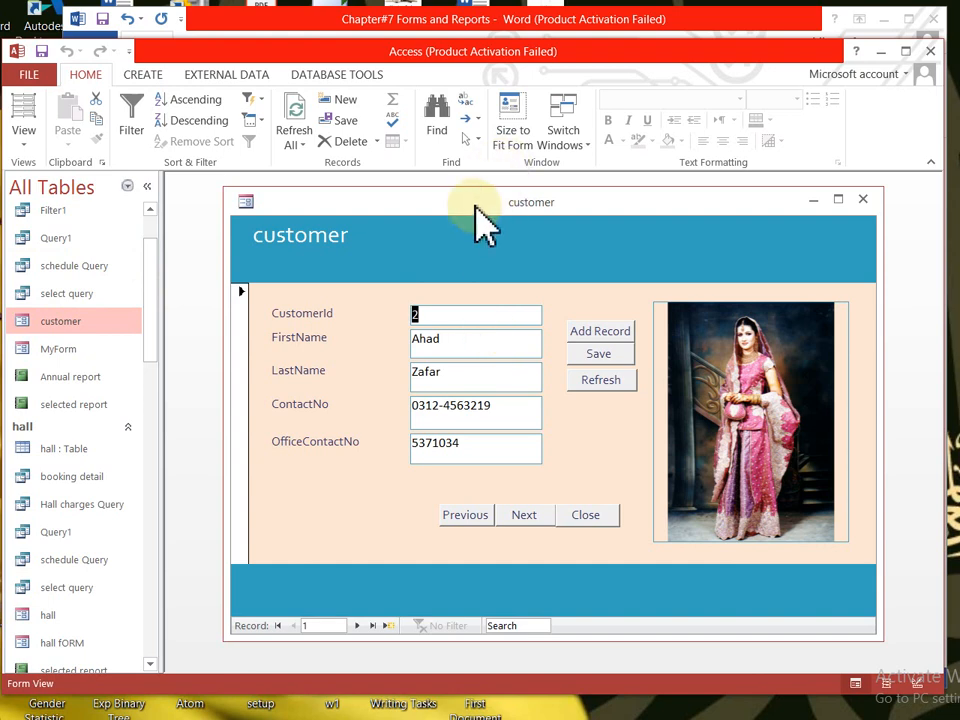
- Reposition the form window and browse forward through the customer records, dismissing the can't-go-to-record message
drag(475, 210, 433, 217)
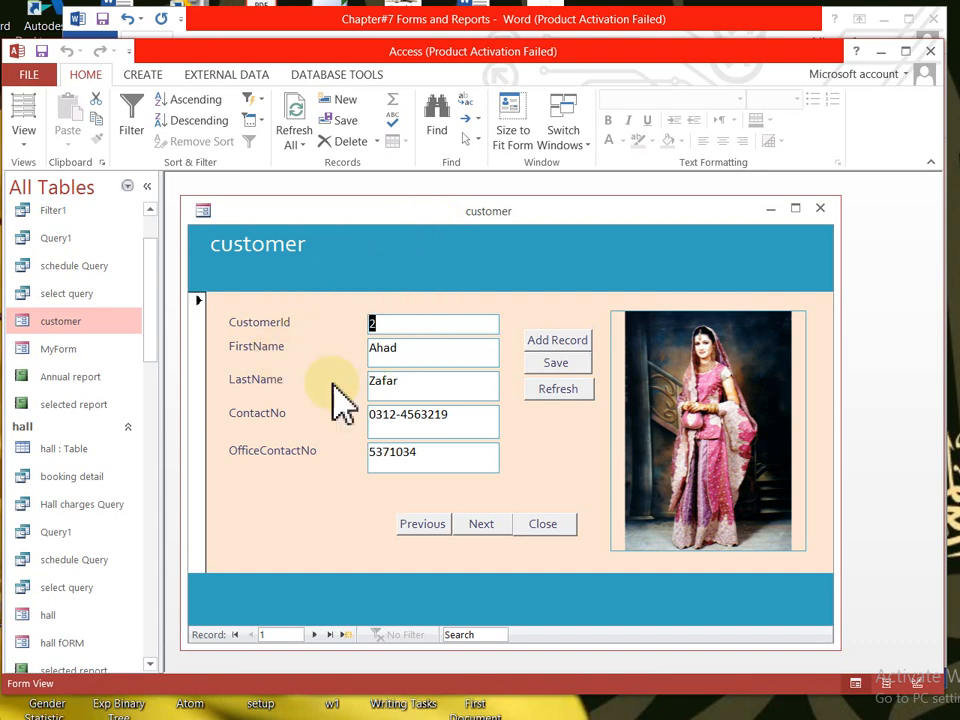
click(435, 527)
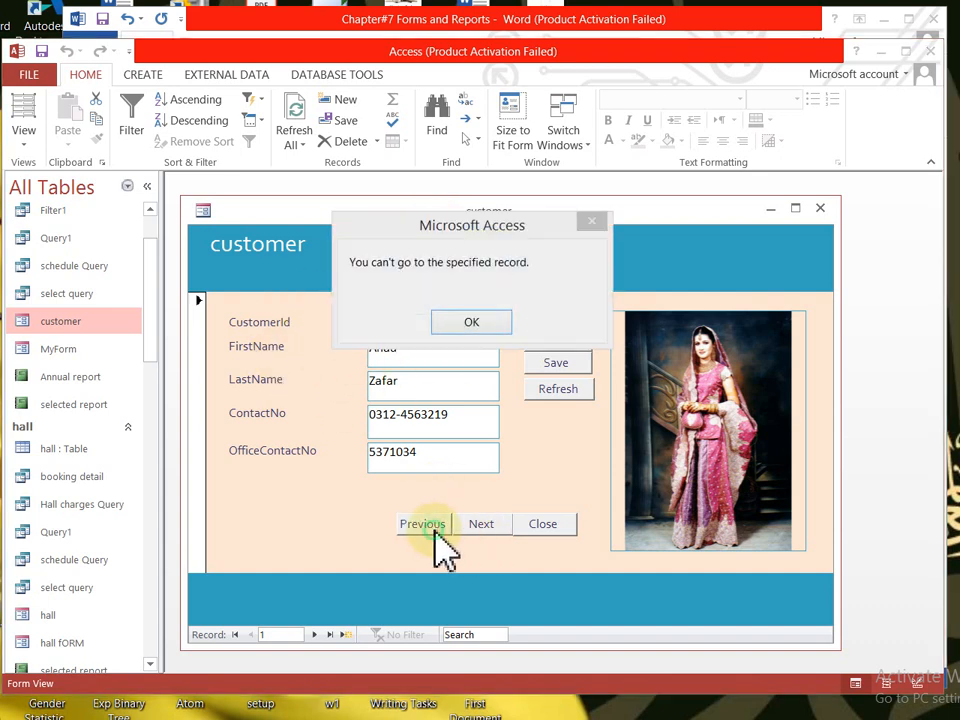
click(470, 322)
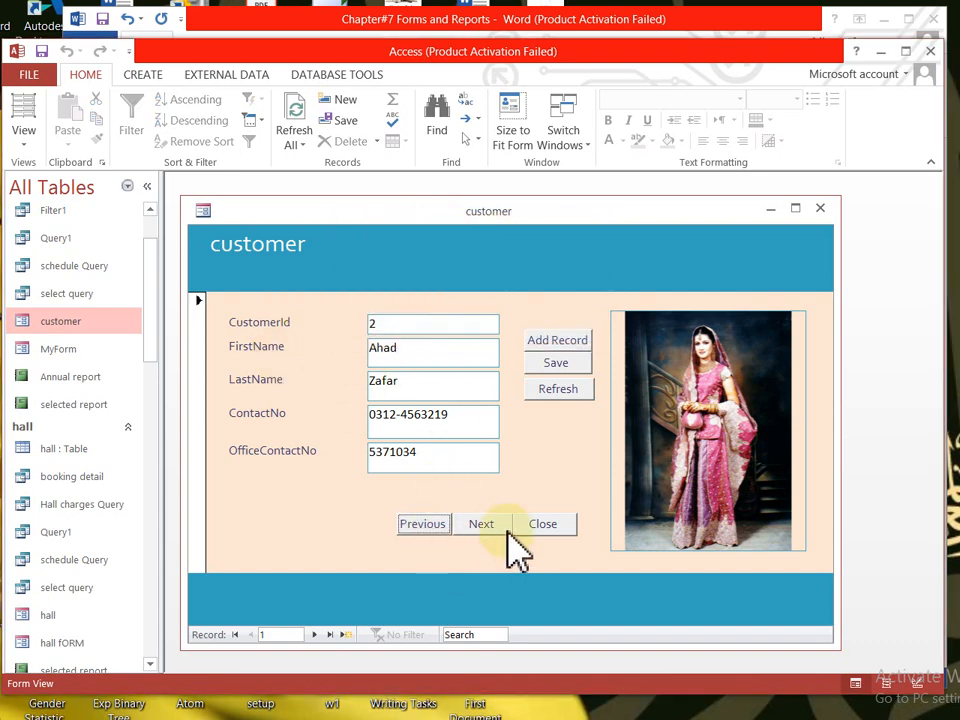
click(490, 530)
click(490, 530)
click(490, 530)
click(490, 530)
click(490, 530)
click(490, 530)
click(490, 530)
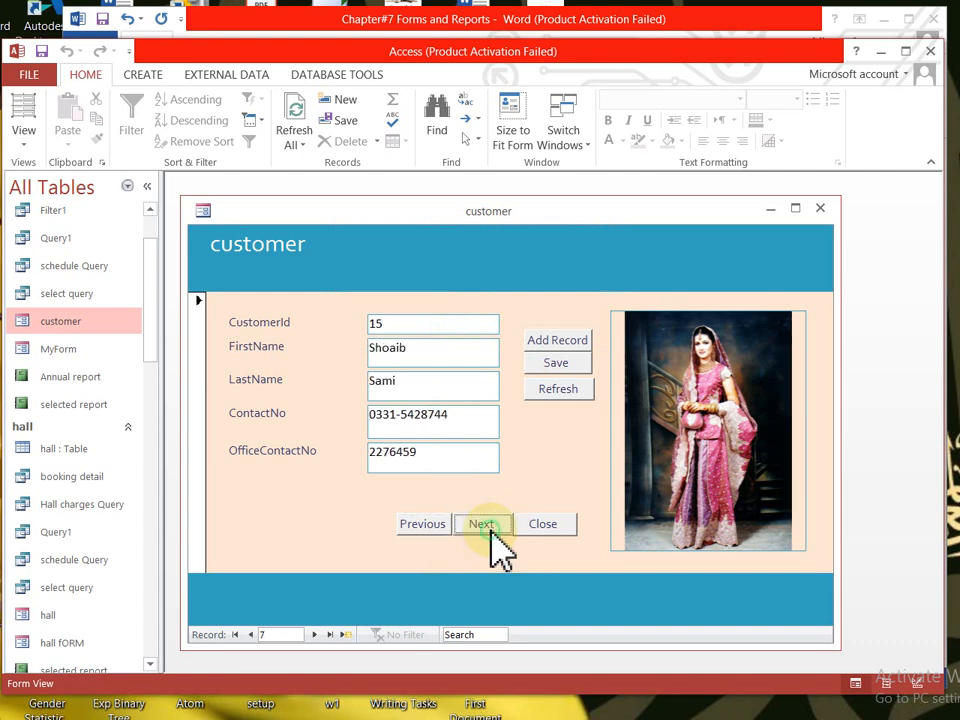
click(490, 530)
click(485, 532)
- Step back and forth through the records, dismissing the message each time past the last one
click(432, 527)
click(432, 527)
click(432, 527)
click(432, 527)
click(432, 527)
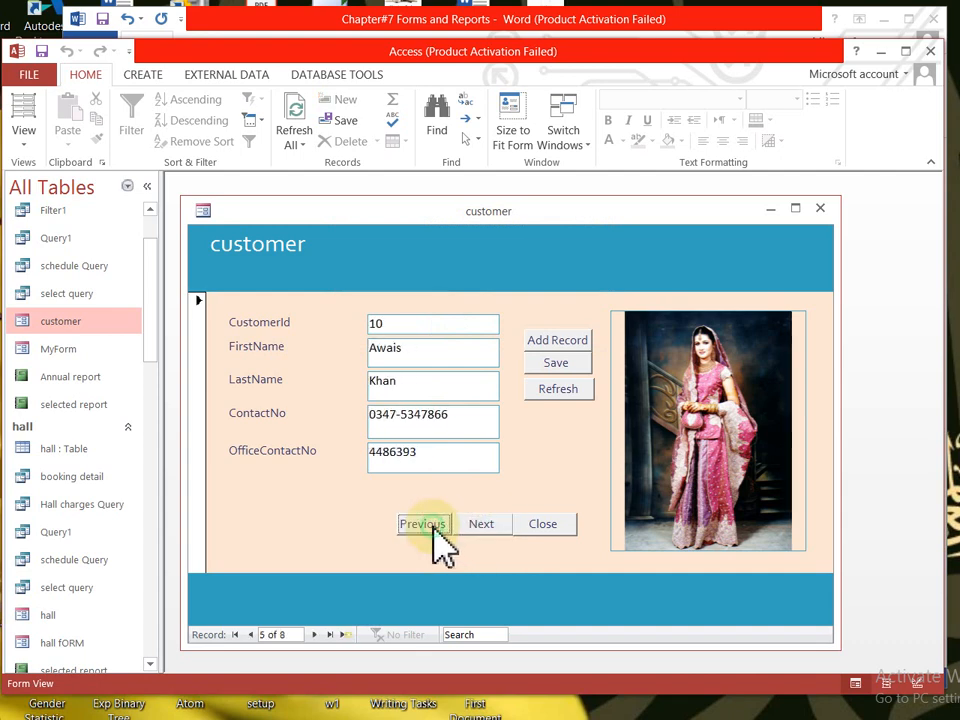
click(490, 528)
click(490, 528)
click(490, 528)
click(490, 528)
click(490, 528)
click(490, 528)
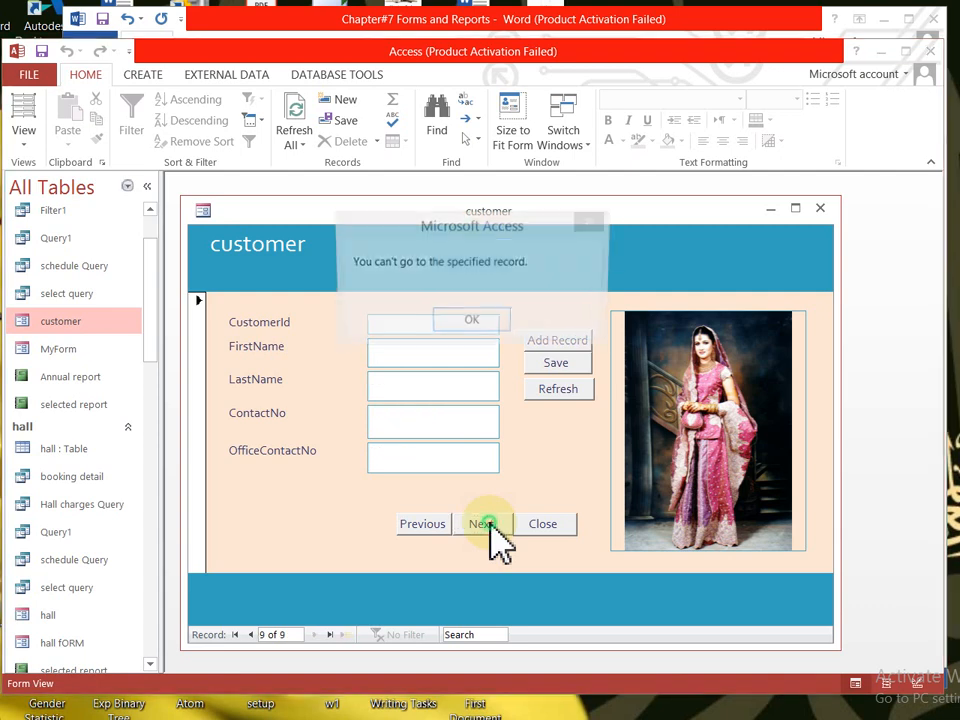
click(467, 334)
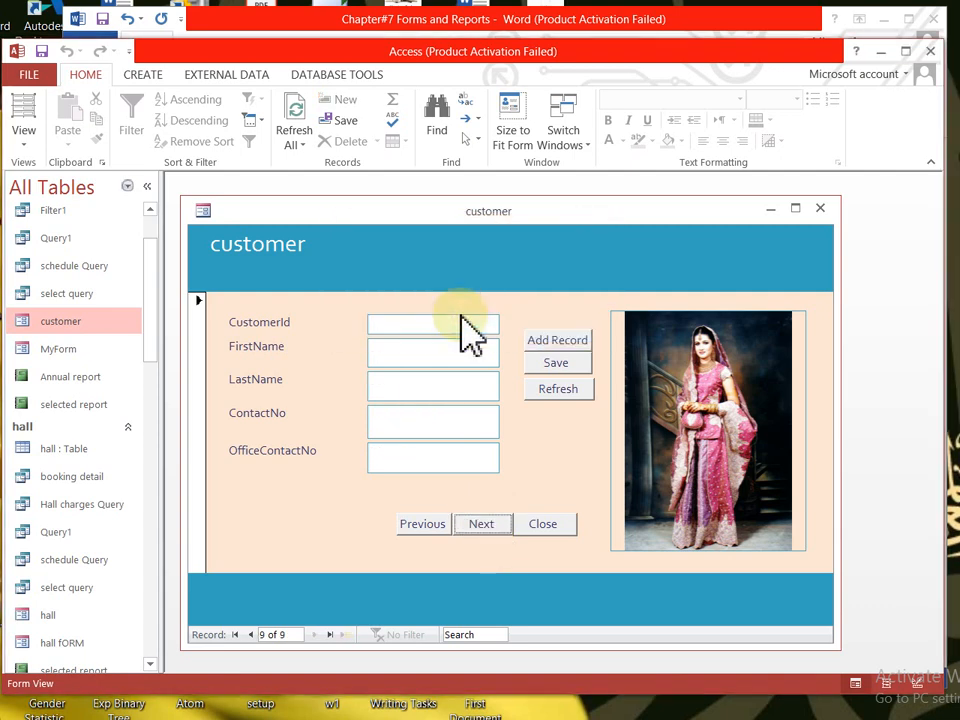
click(427, 529)
click(424, 528)
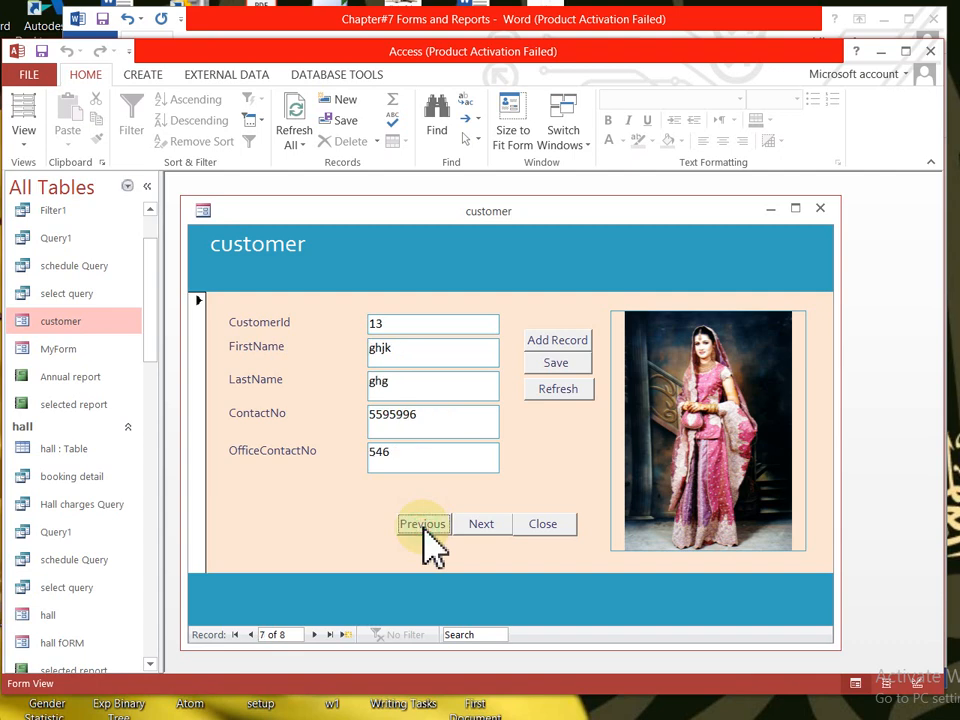
click(481, 525)
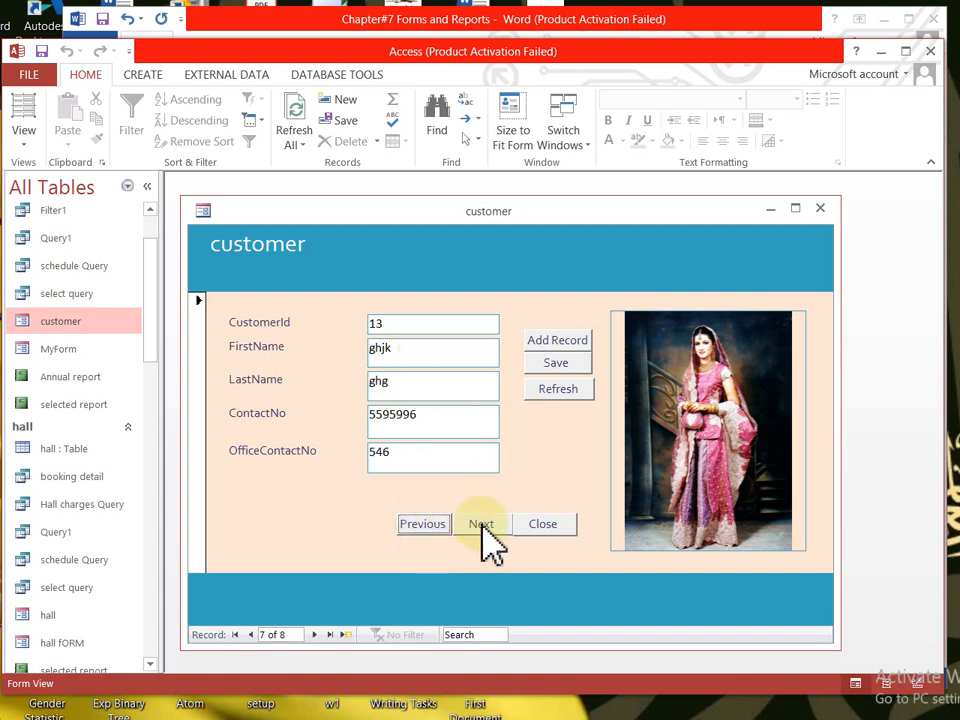
click(481, 525)
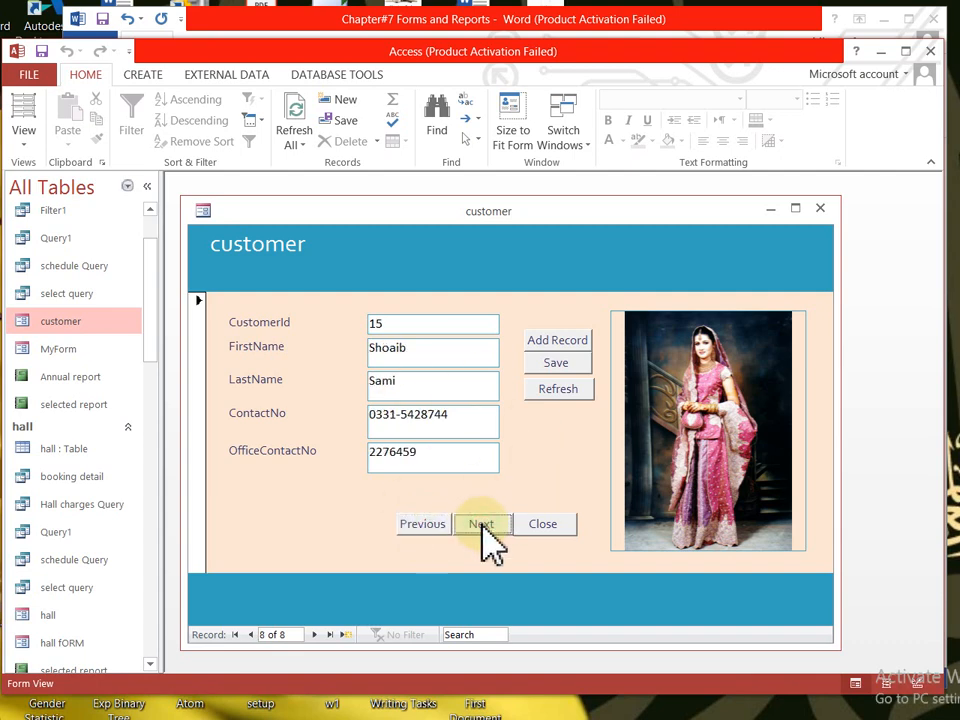
click(481, 525)
click(481, 525)
click(472, 322)
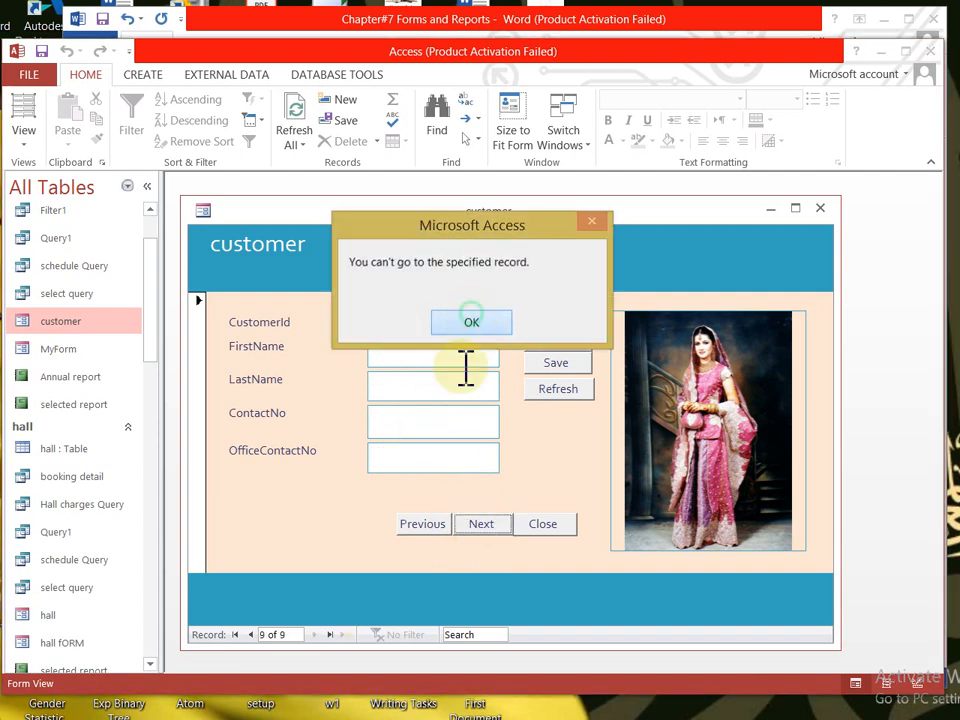
- Step back a few records, then start a blank new customer record, record 9 of 9
click(428, 528)
click(428, 528)
click(428, 528)
click(428, 528)
click(430, 527)
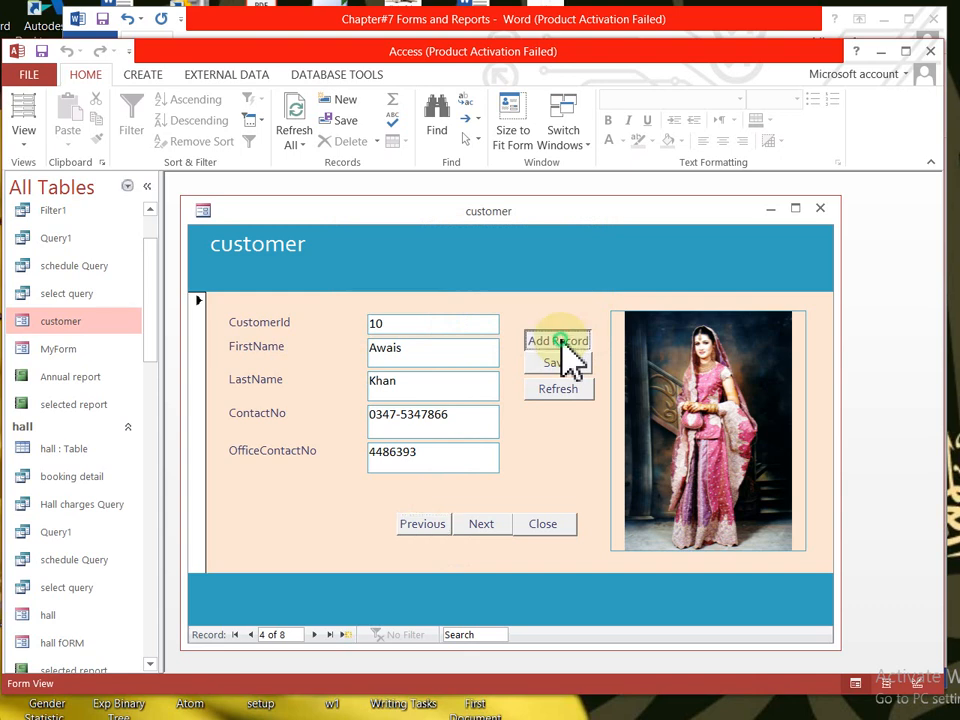
click(559, 340)
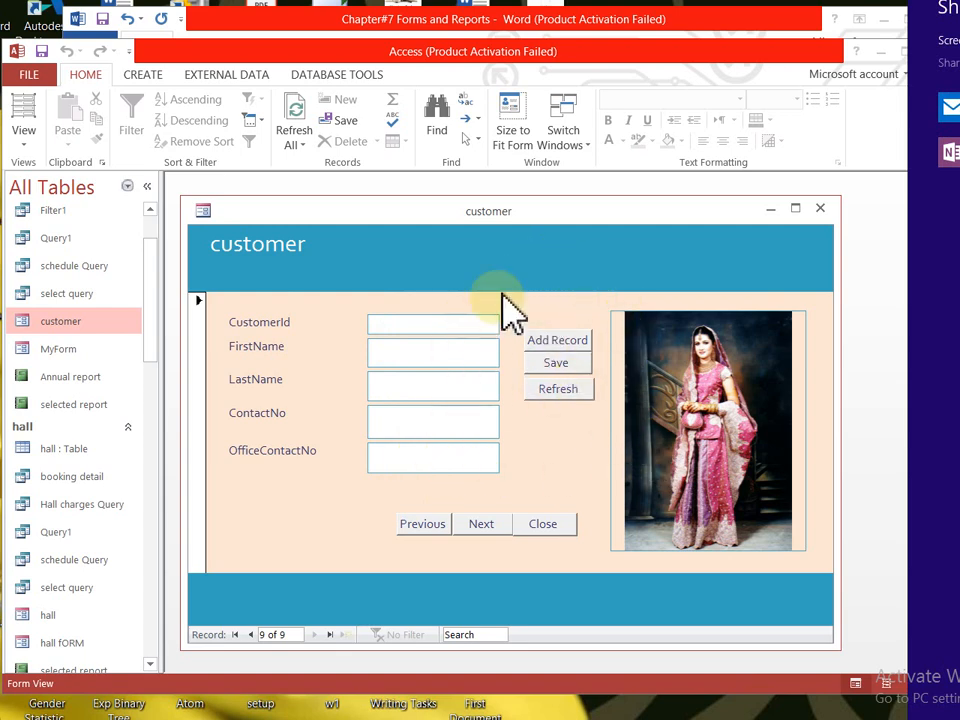
click(568, 295)
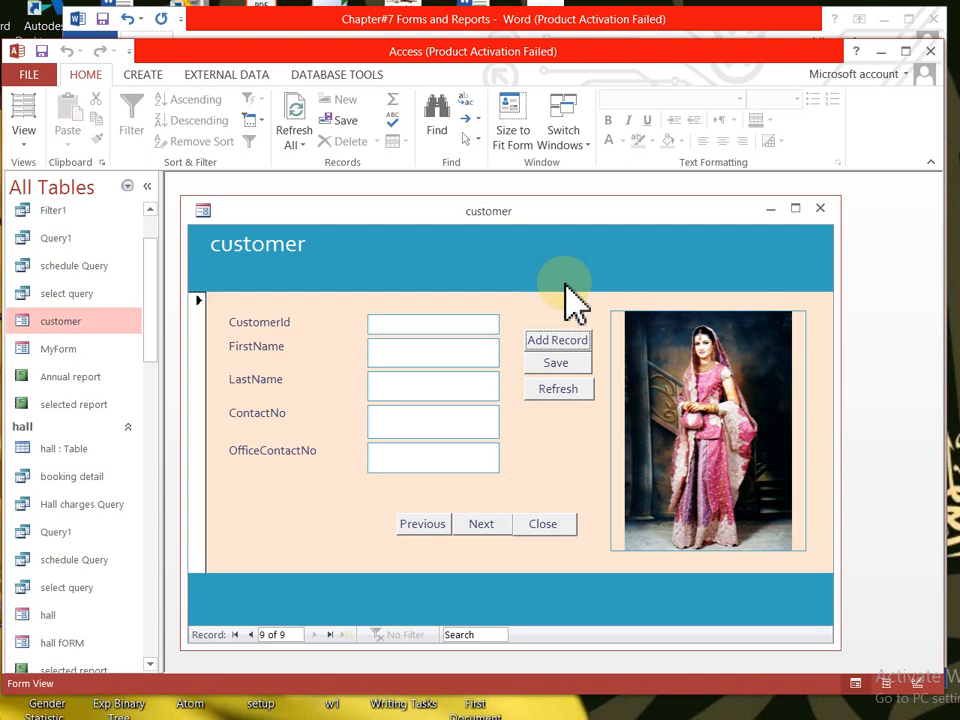
click(78, 322)
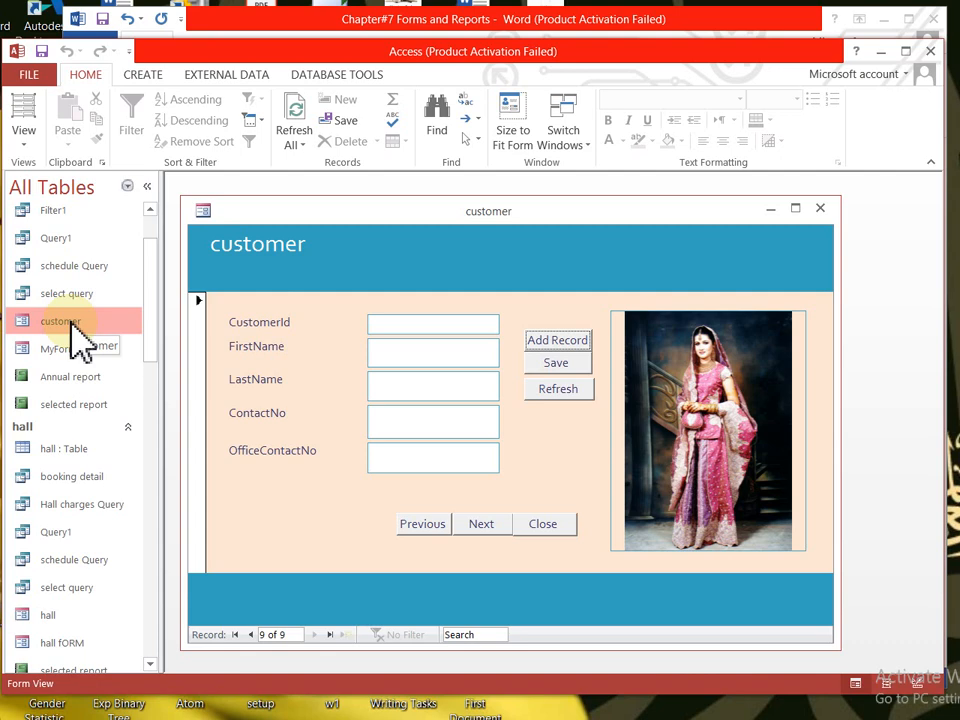
- Step back through the records, then forward past the last, dismissing the error message
click(432, 525)
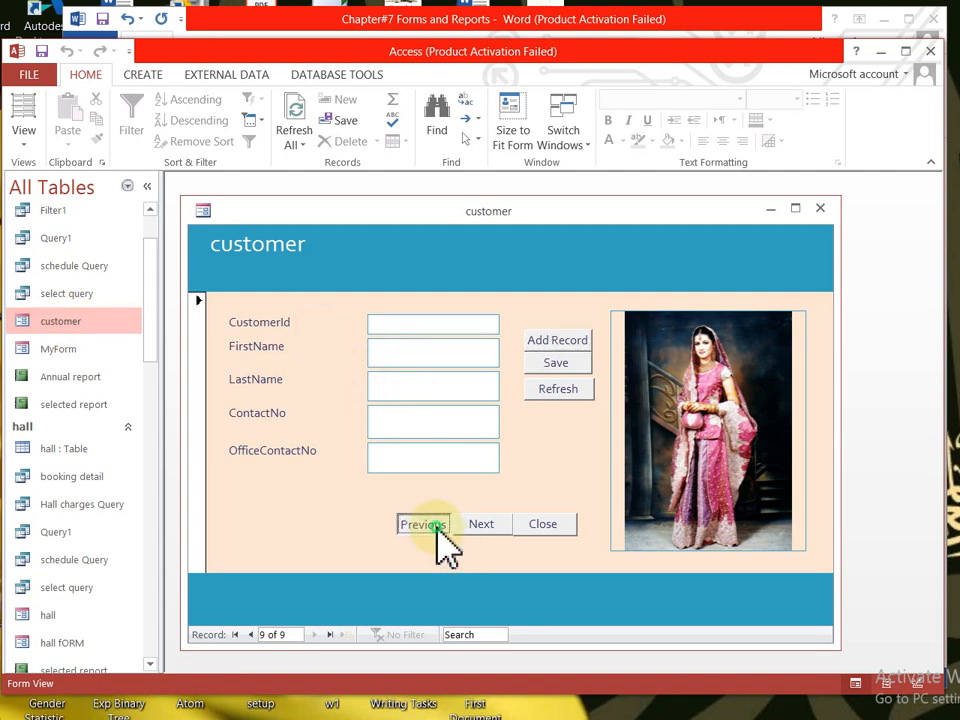
click(432, 525)
click(432, 525)
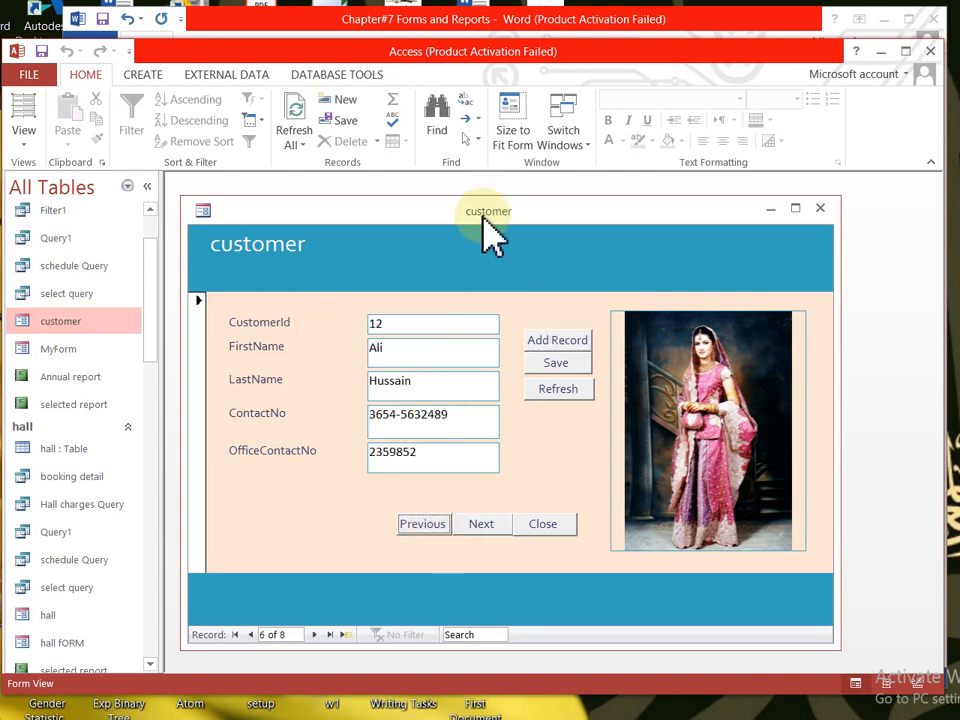
drag(454, 227, 476, 212)
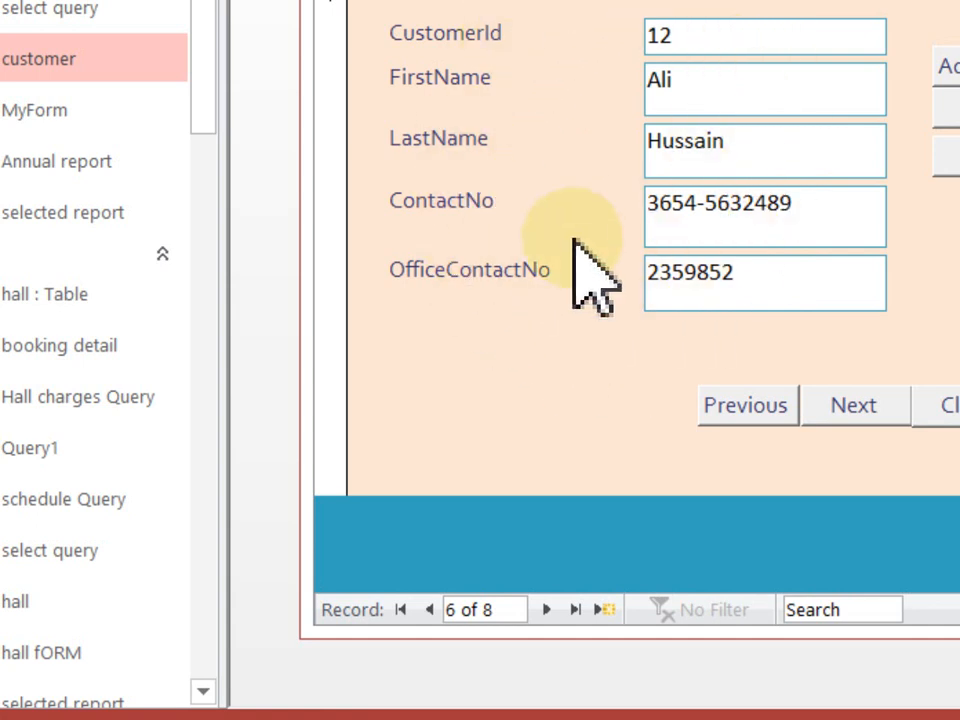
click(858, 410)
click(858, 410)
click(858, 410)
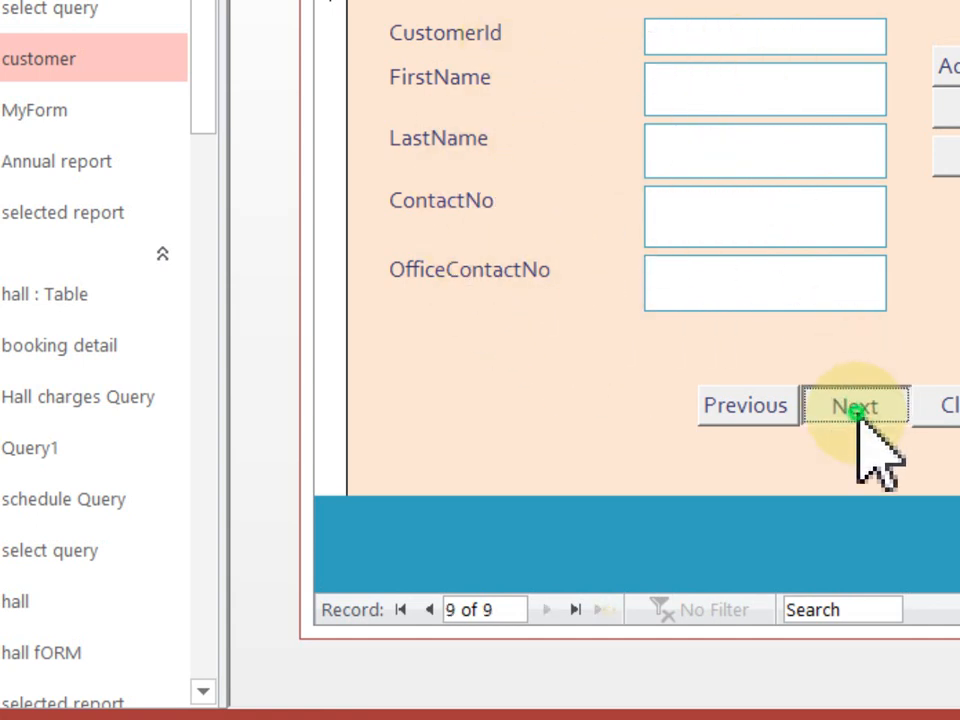
click(858, 410)
click(764, 408)
click(797, 61)
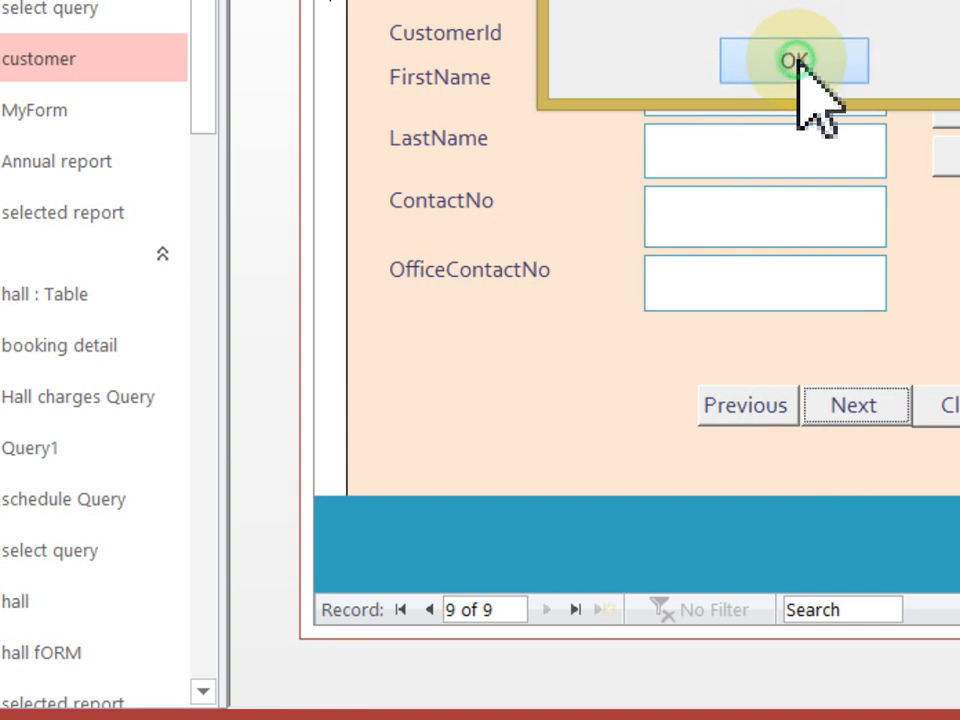
- Go back with the Previous Record arrow to record 2 of 8, CustomerId 4
click(773, 408)
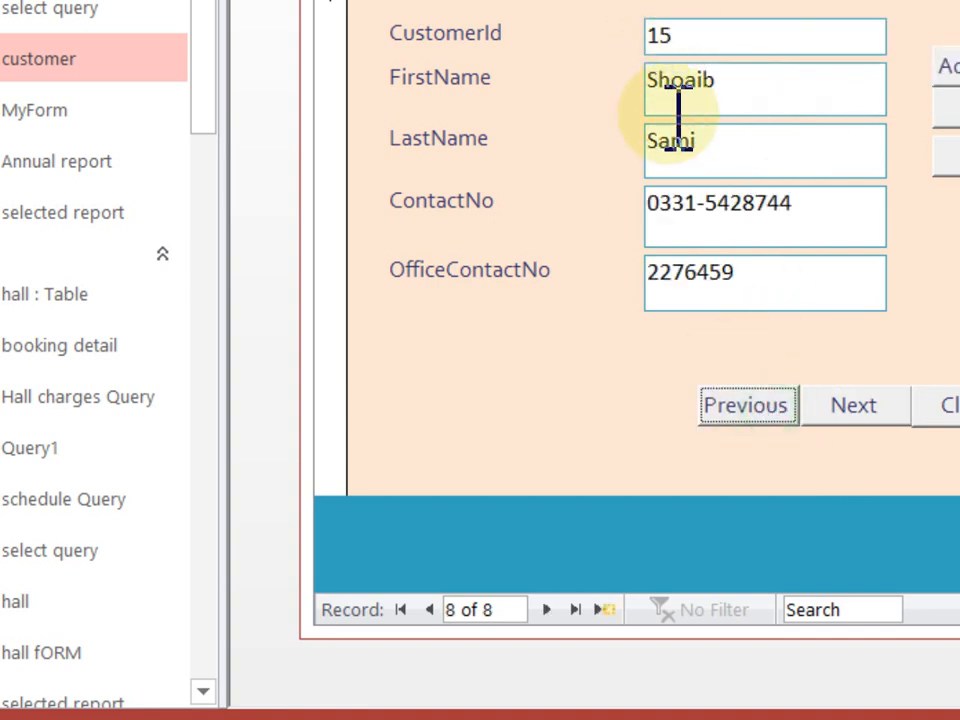
click(735, 405)
click(738, 405)
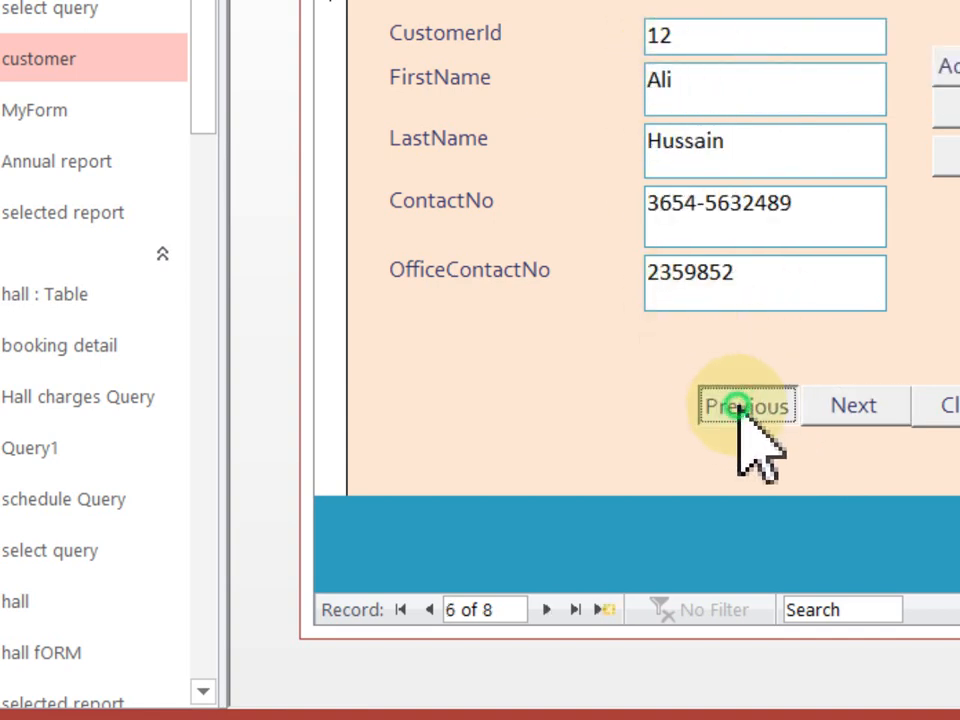
click(738, 405)
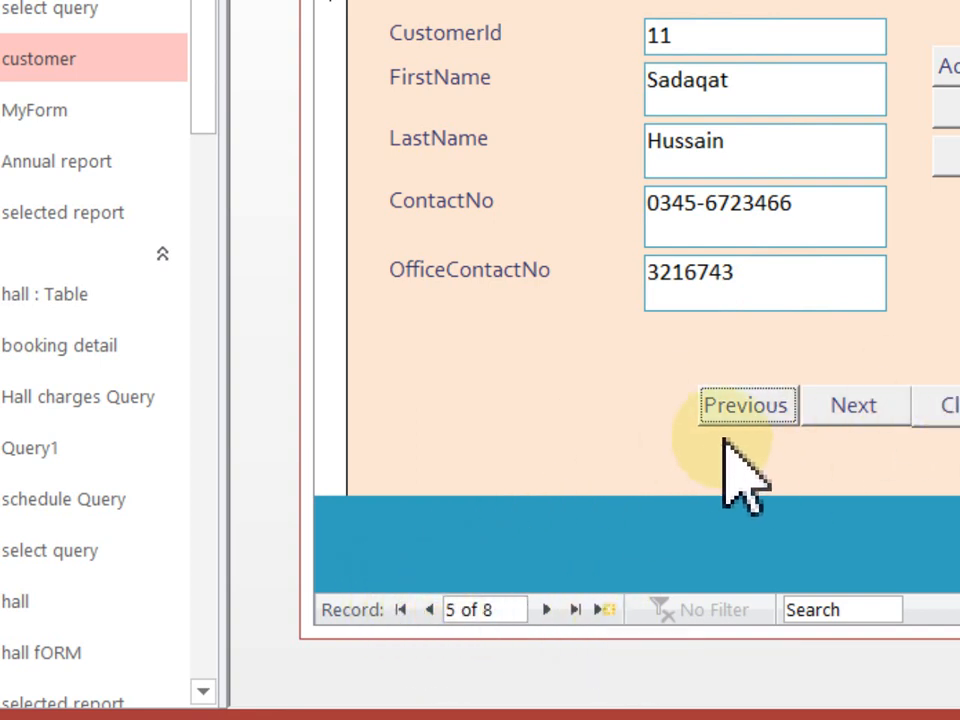
click(430, 610)
click(430, 610)
click(430, 610)
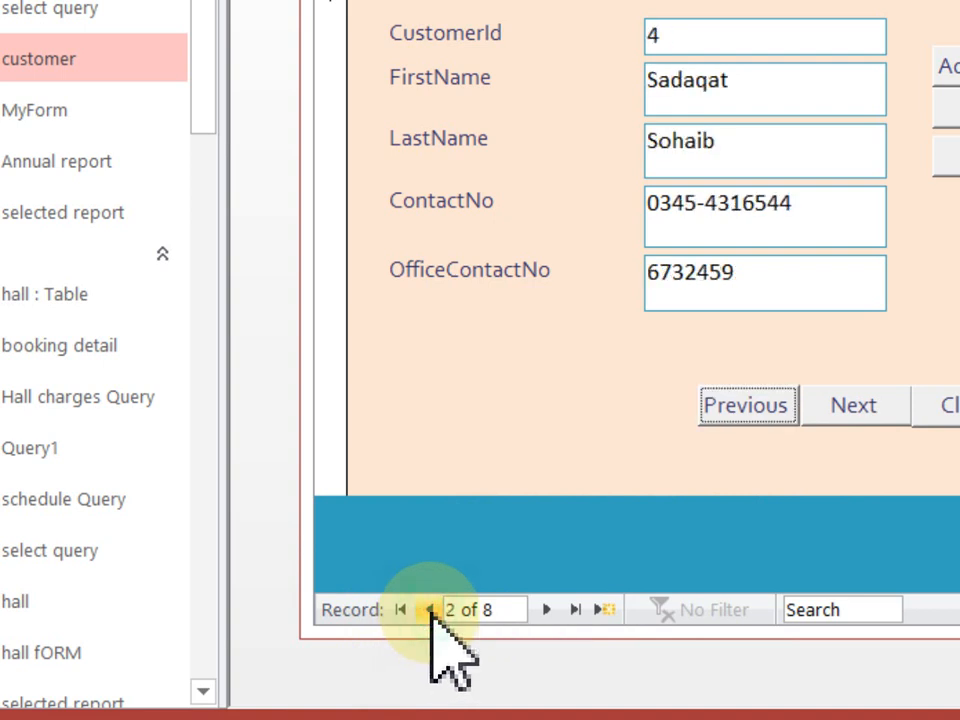
- Advance two records with Next Record, then start a blank new customer record
click(546, 610)
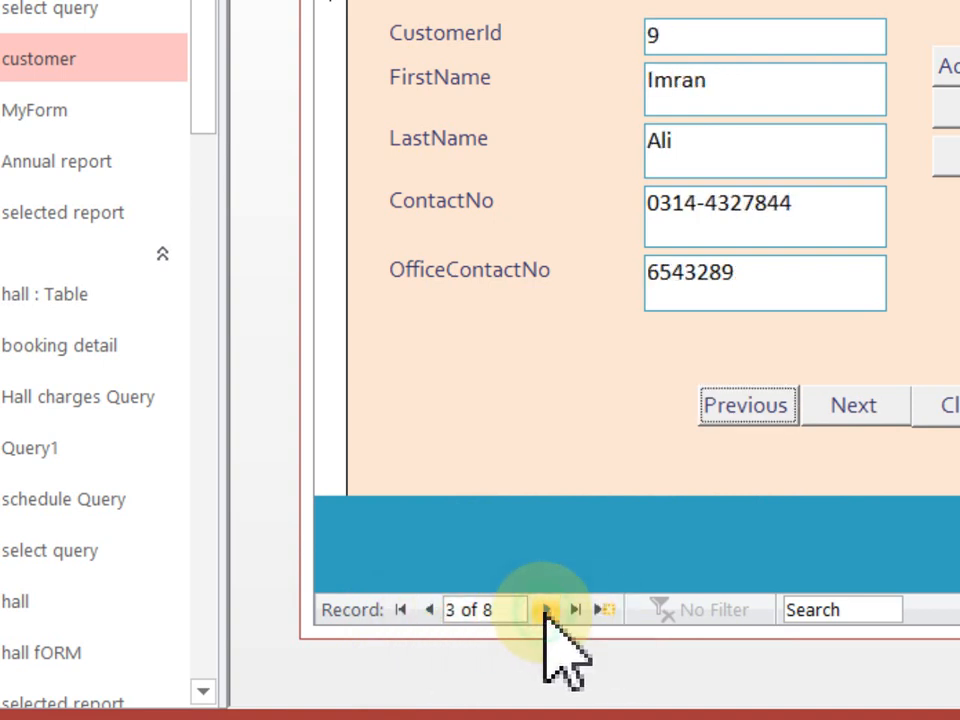
click(546, 610)
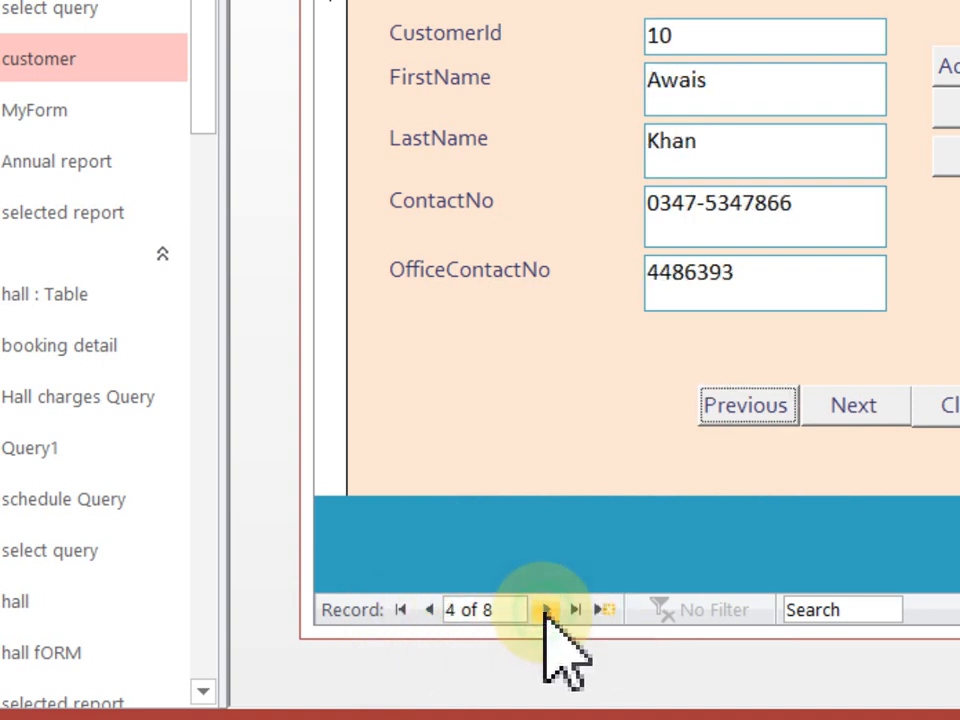
click(604, 610)
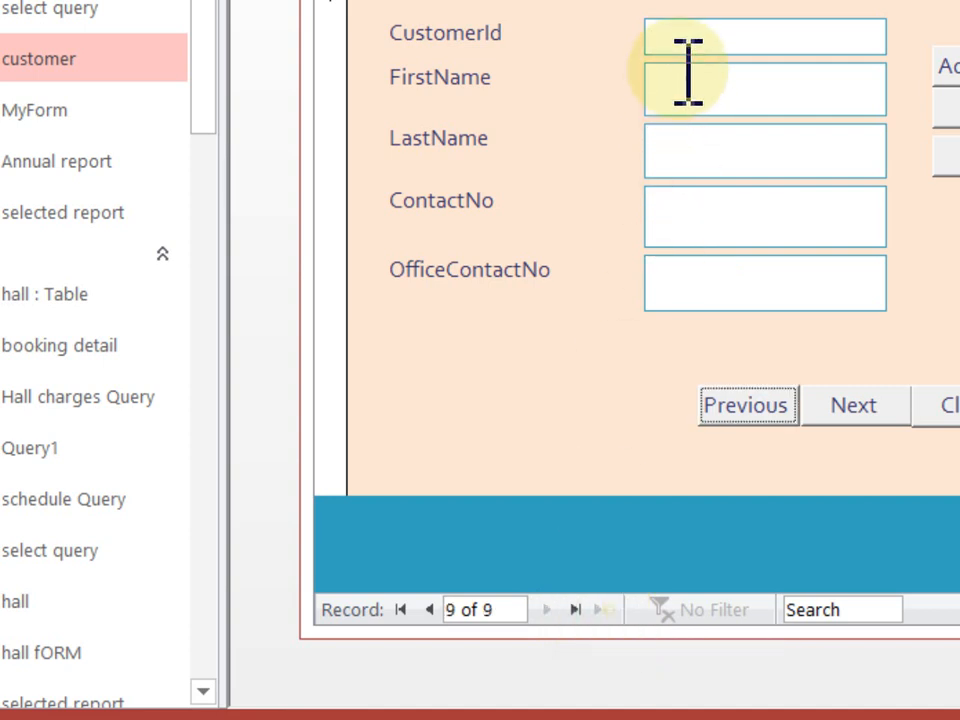
- Enter the new customer's CustomerId 16, first and last names, and both contact numbers
click(704, 33)
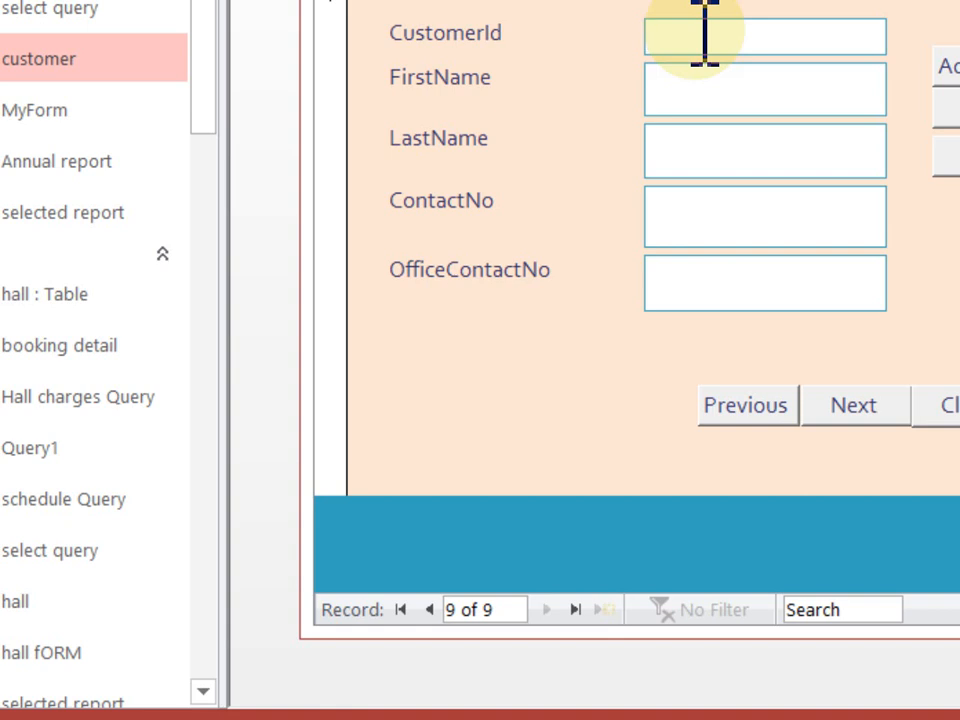
text(16)
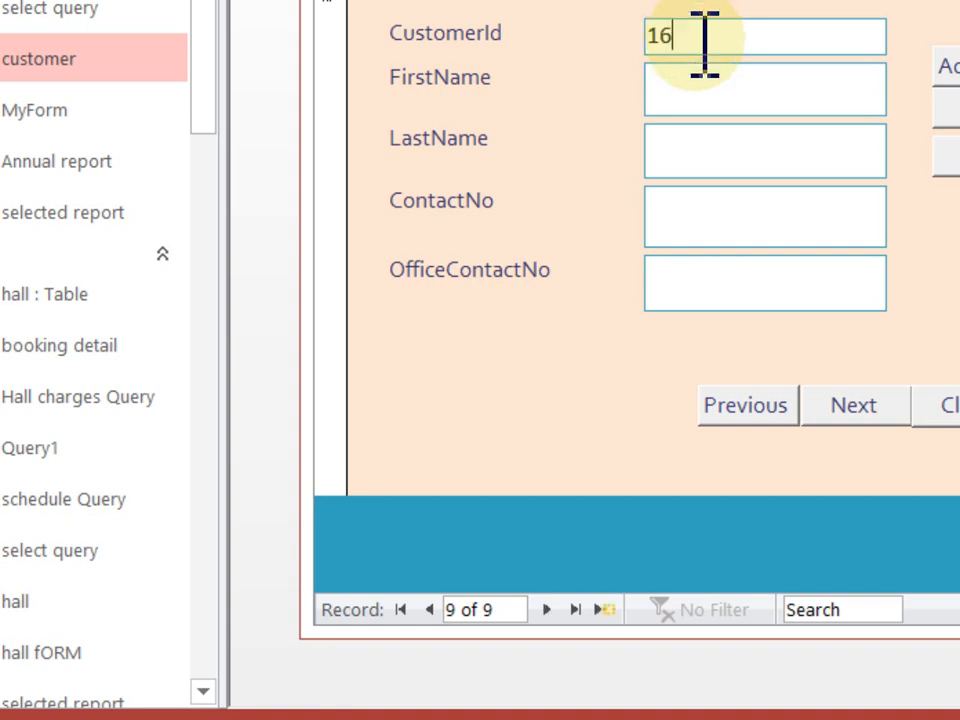
click(686, 82)
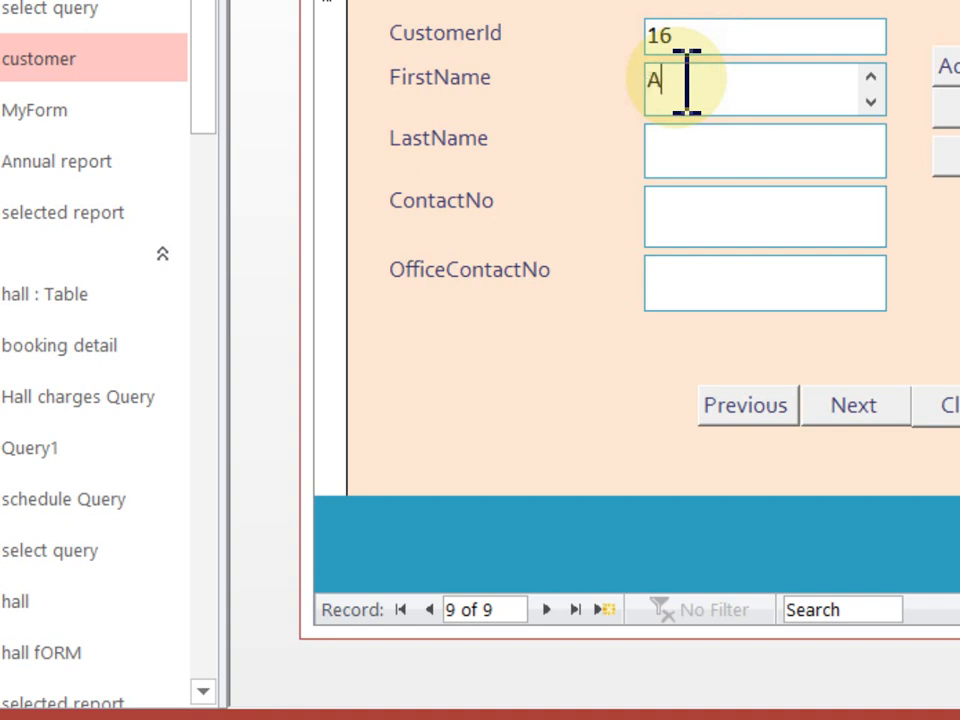
click(733, 159)
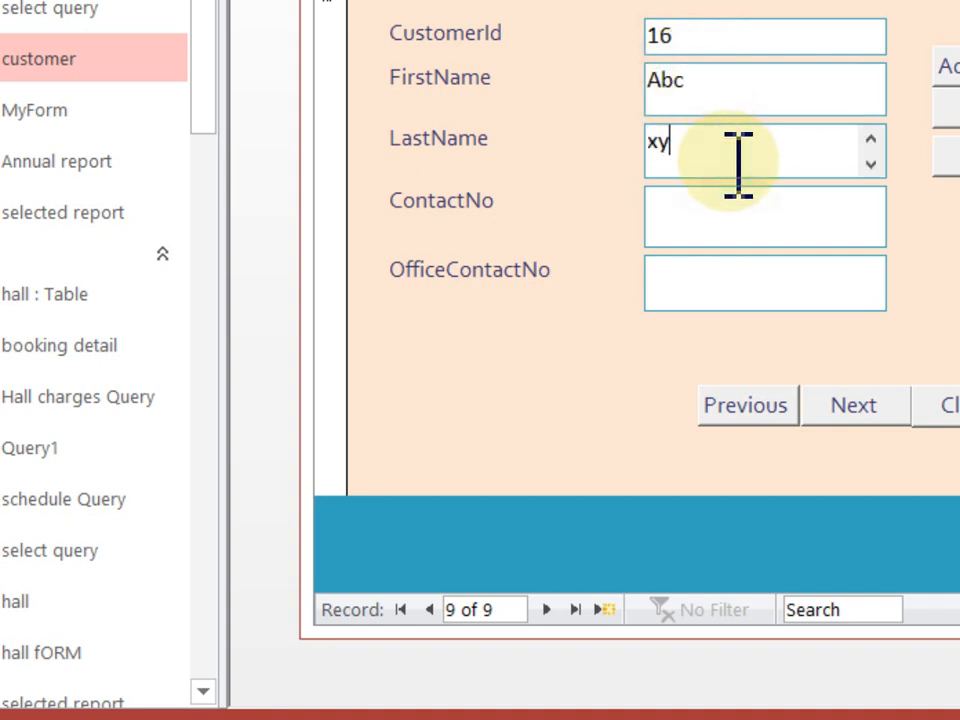
click(742, 218)
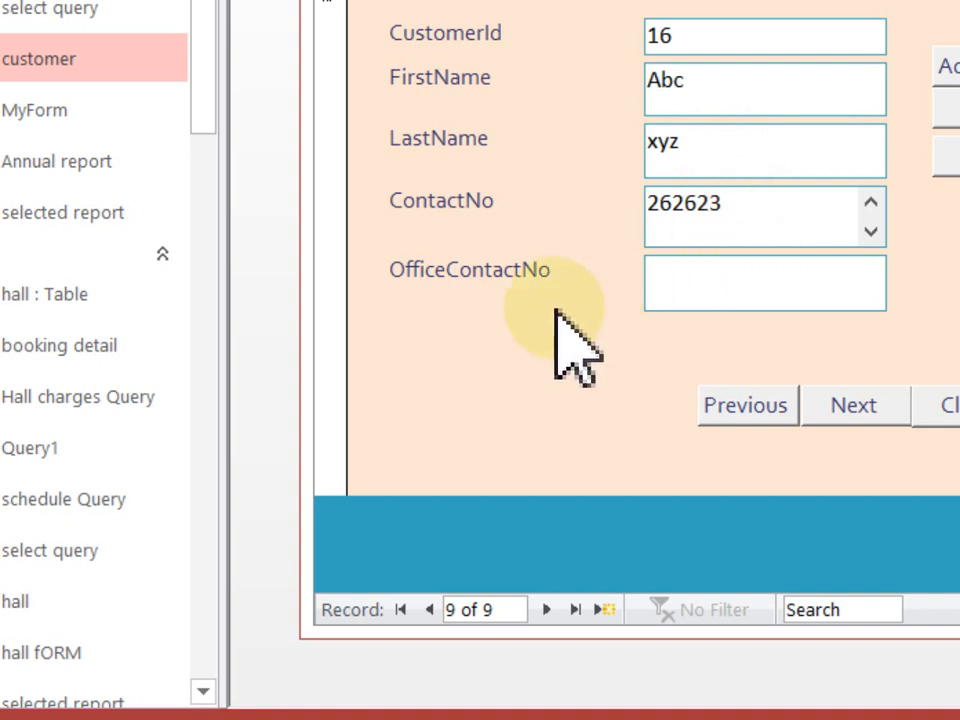
click(660, 272)
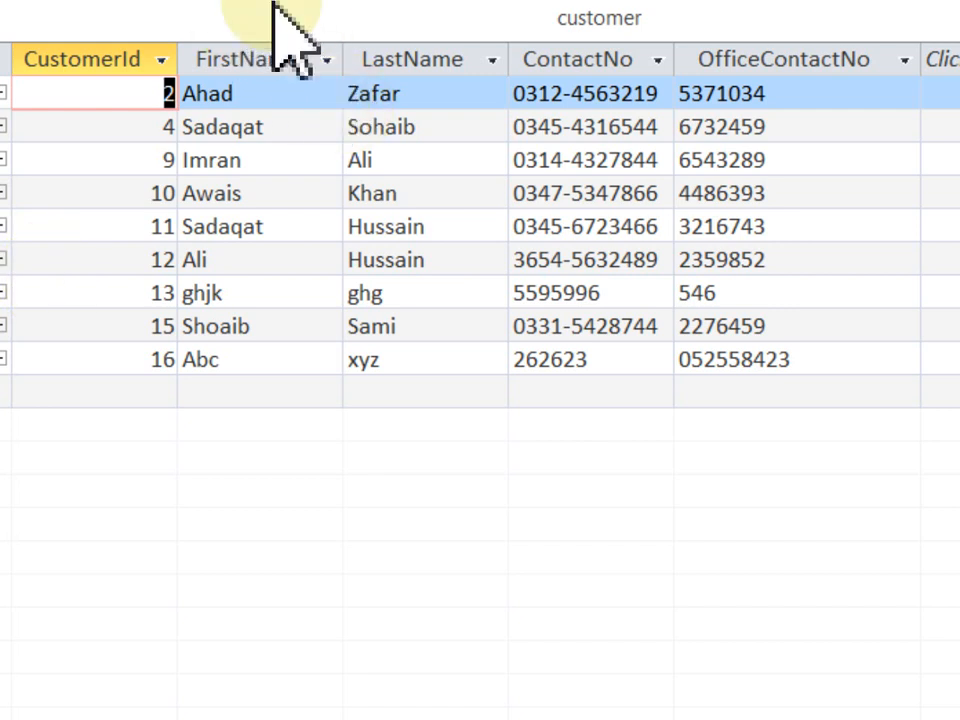
click(120, 358)
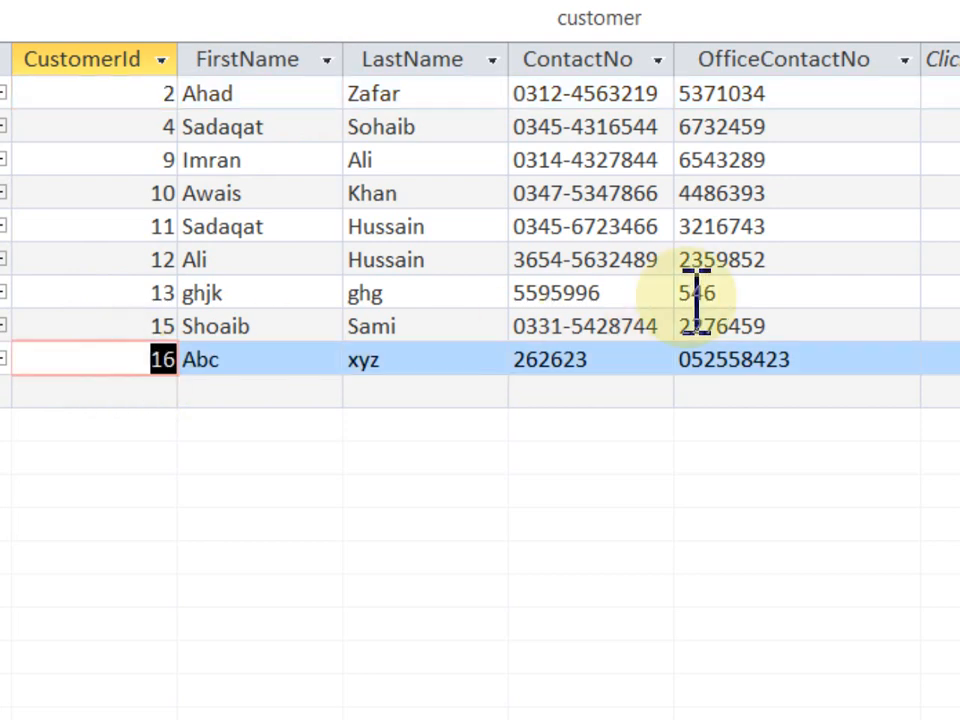
click(700, 290)
click(0, 359)
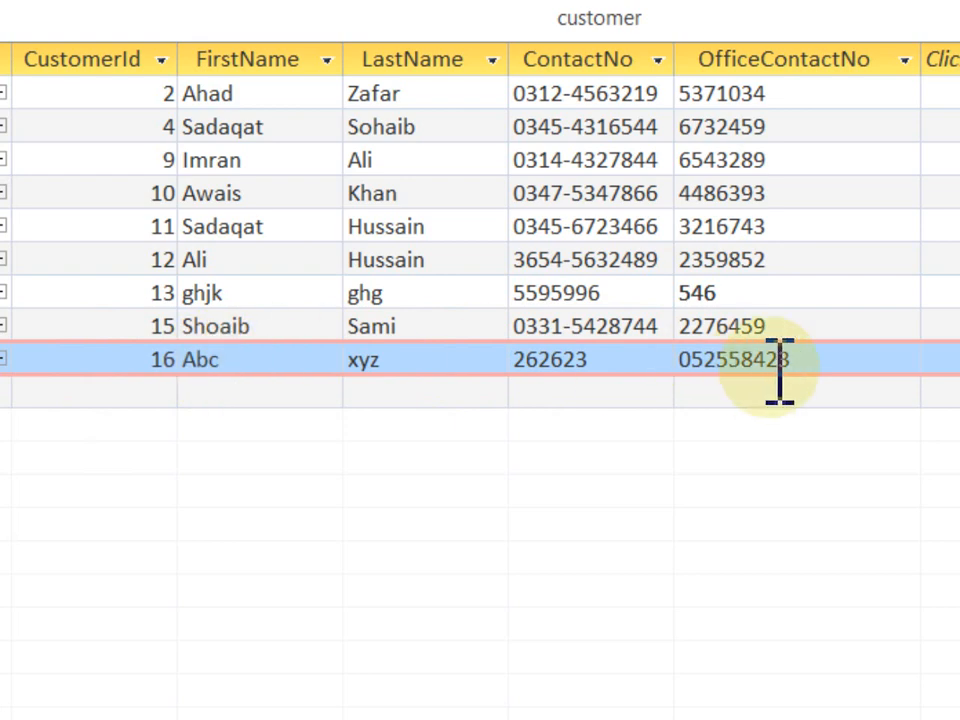
drag(619, 3, 380, 20)
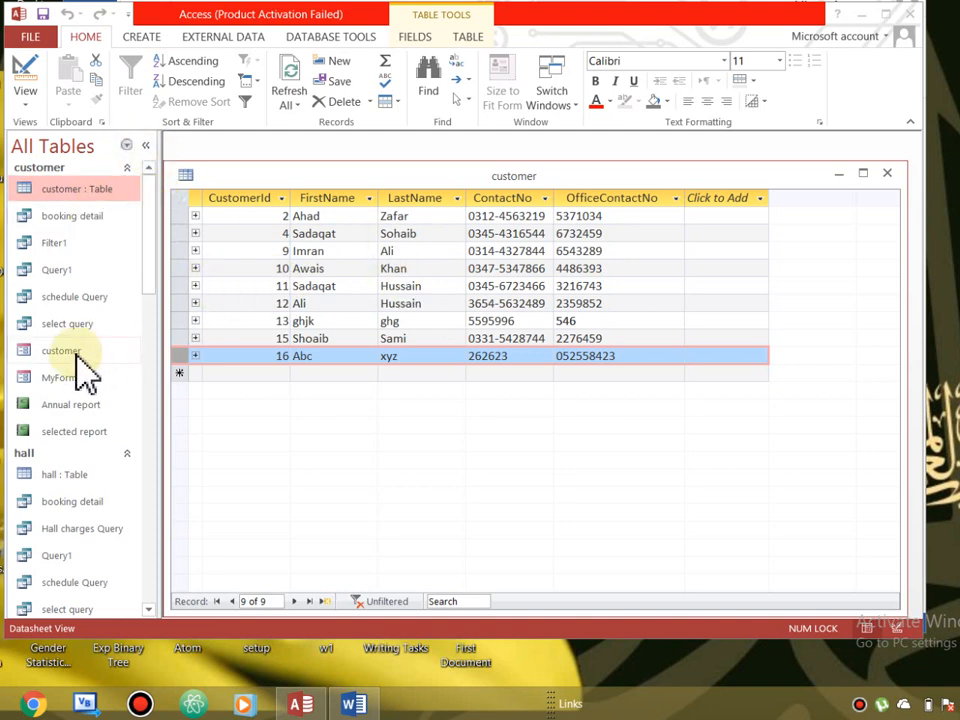
- Close the customer table, open the customer form and move to record 3
click(887, 174)
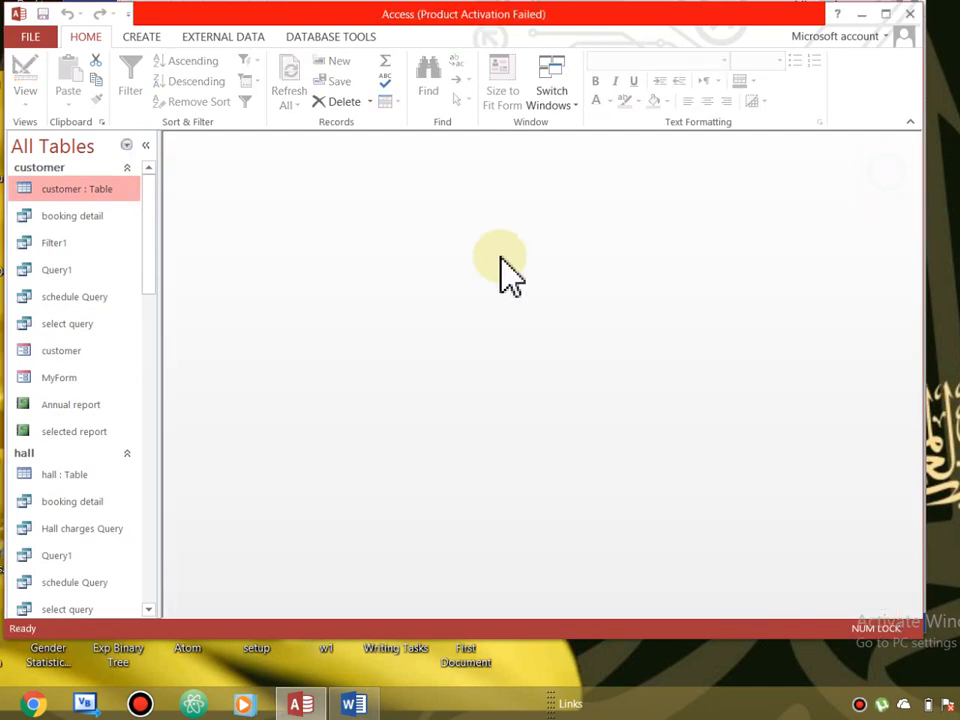
double_click(64, 350)
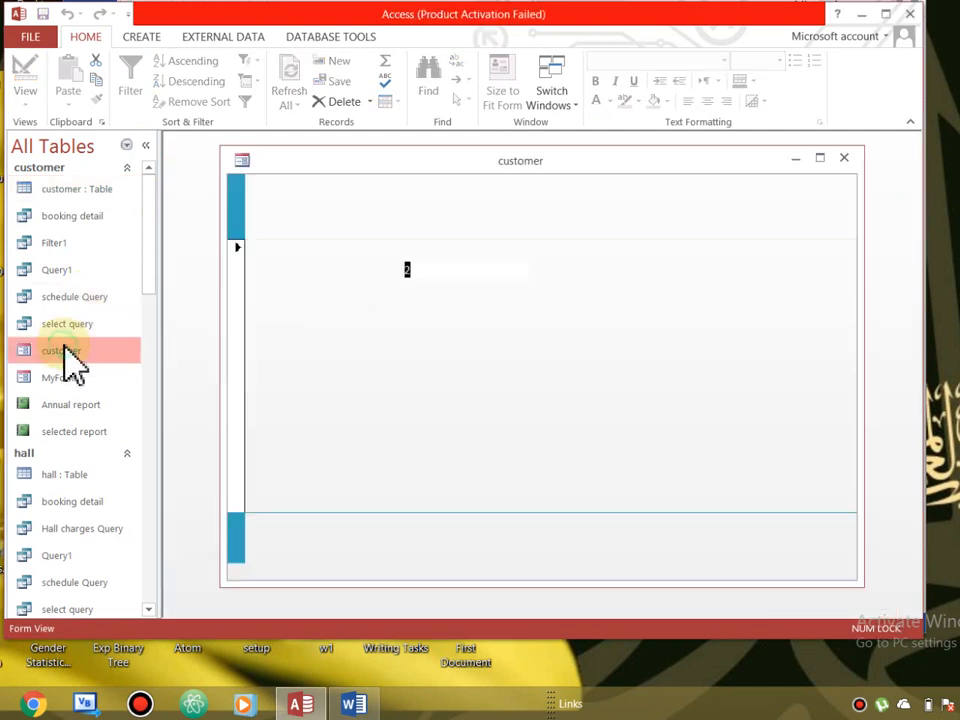
click(522, 464)
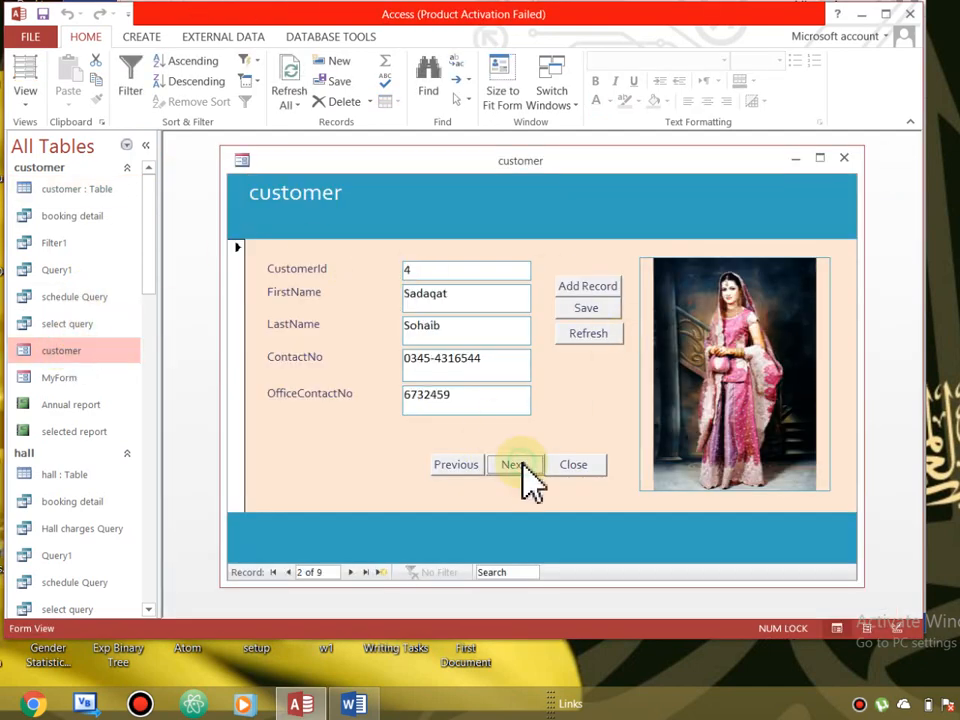
click(522, 464)
- Replace record 3's LastName with the corrected last name and close the form to save it
click(370, 300)
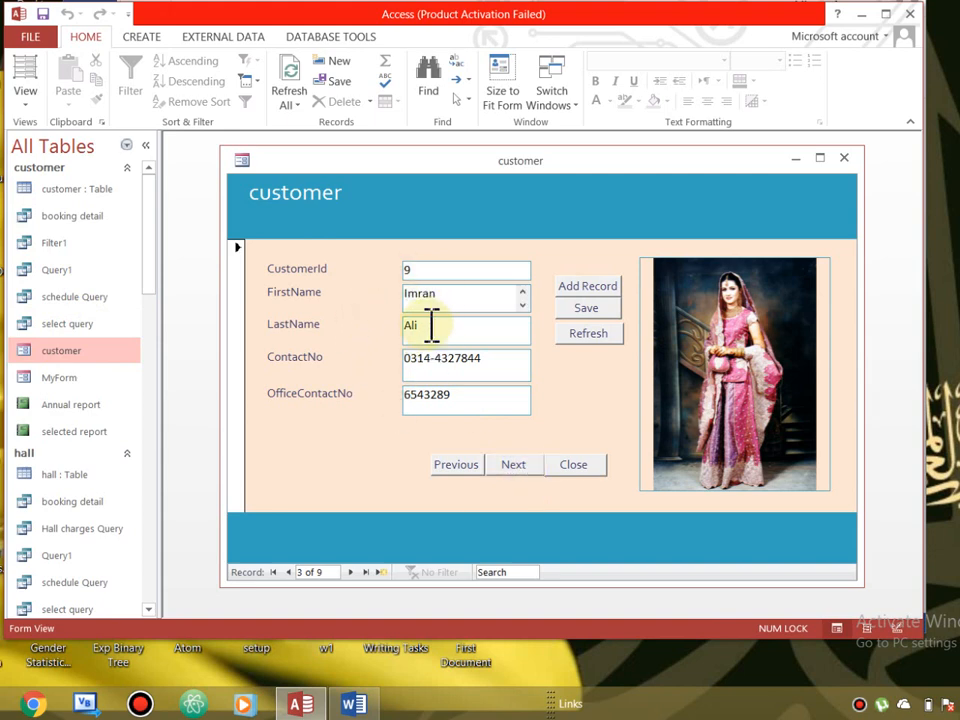
click(430, 325)
drag(430, 325, 407, 332)
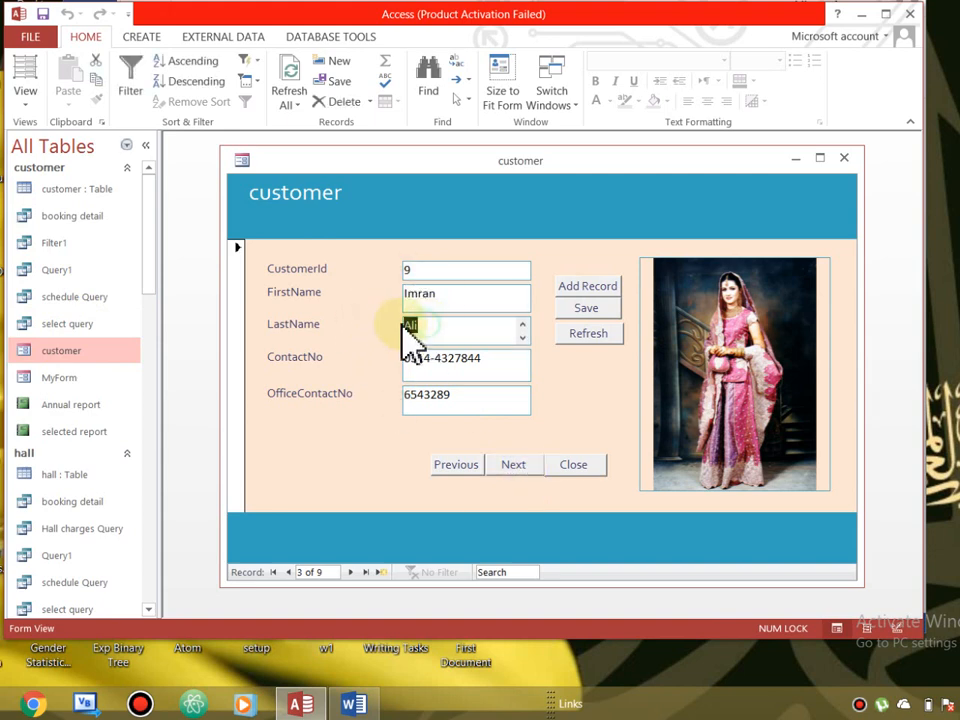
key(BackSpace)
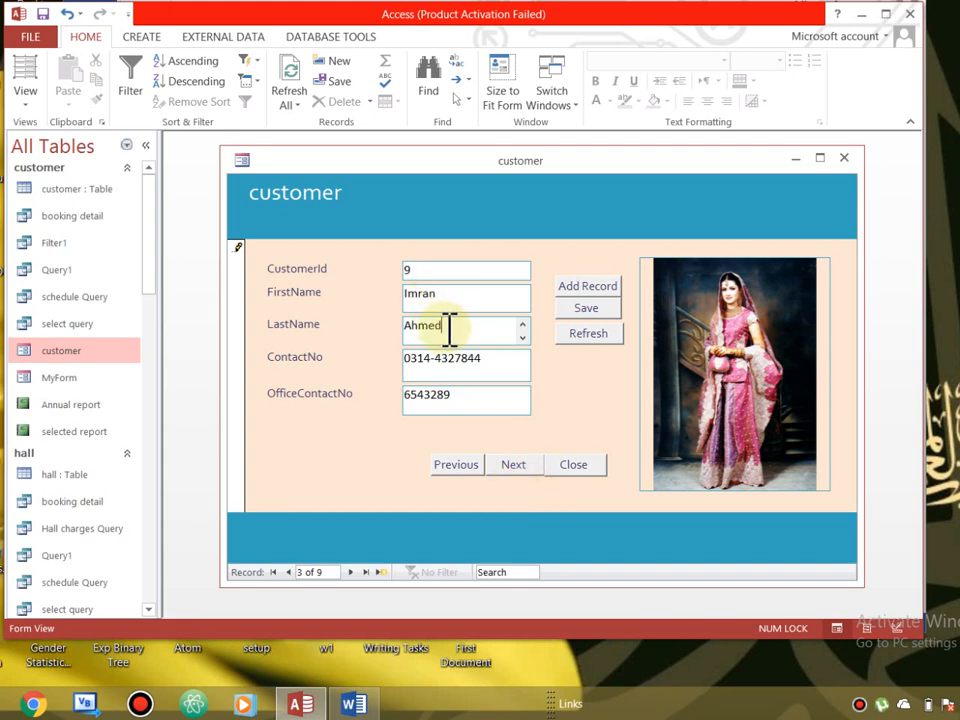
drag(457, 325, 403, 328)
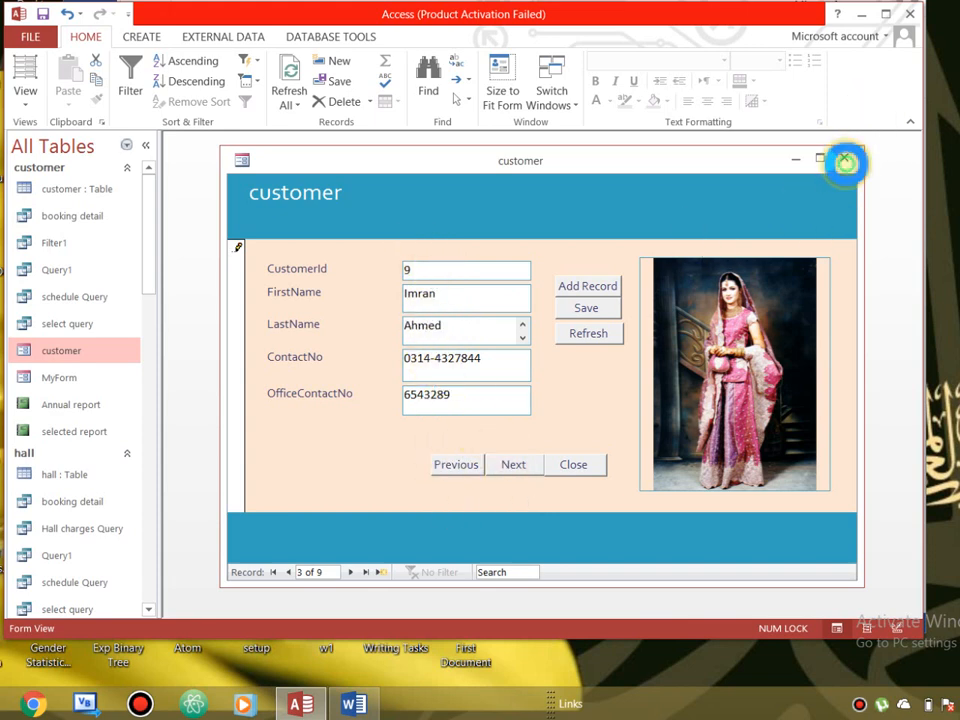
click(844, 159)
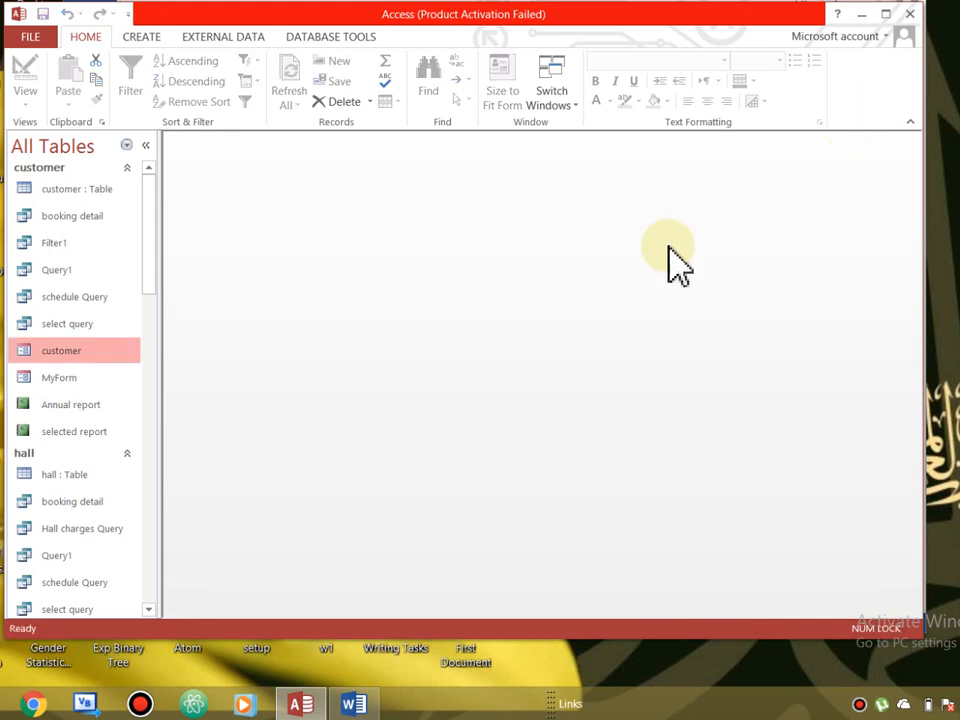
- Open the customer table to confirm the edited record was saved, then reopen the customer form
double_click(91, 194)
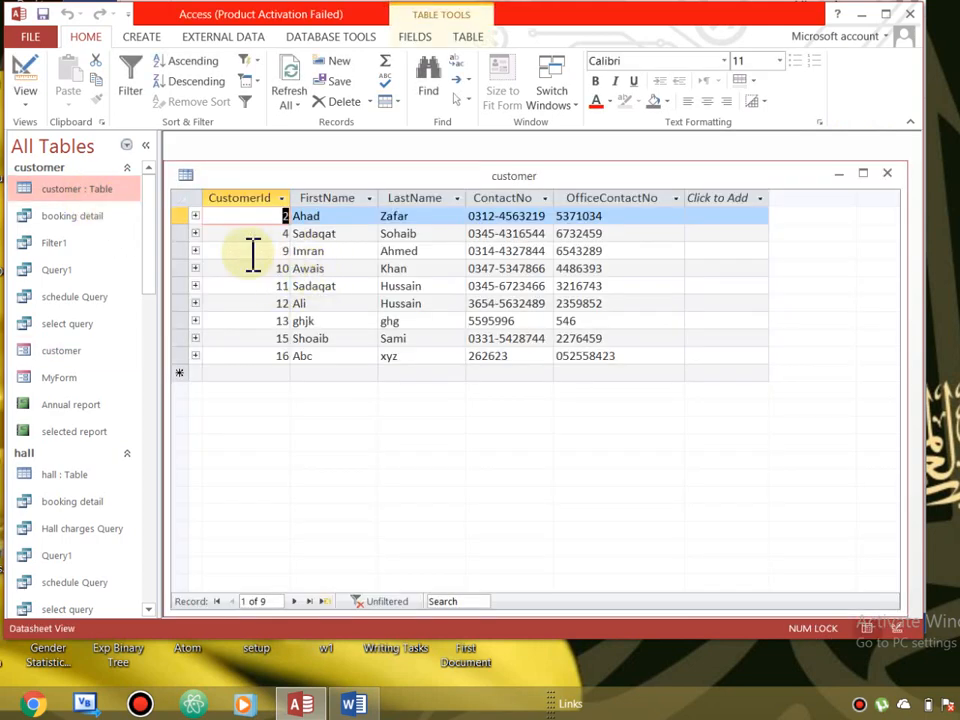
click(181, 250)
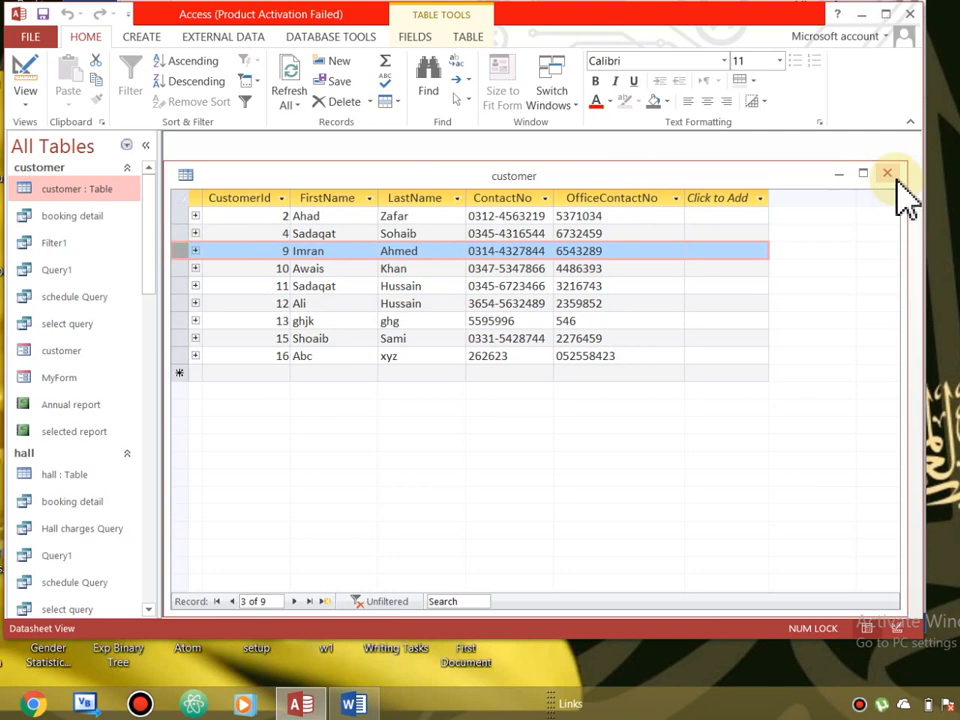
mouse_move(775, 178)
mouse_down()
mouse_move(778, 149)
mouse_move(782, 160)
mouse_up()
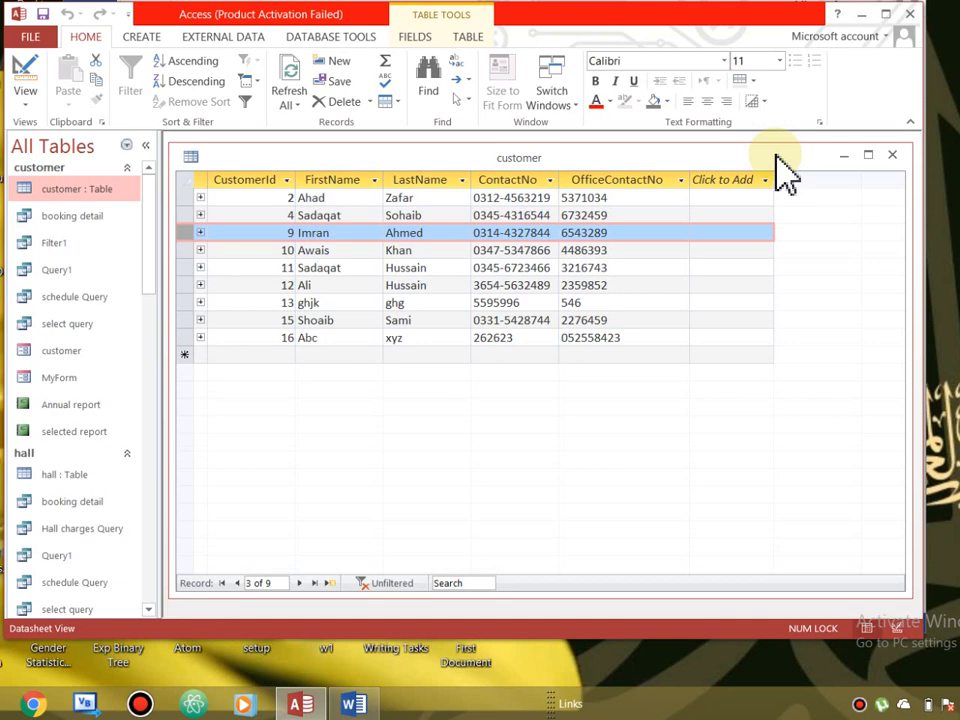
click(63, 356)
double_click(63, 356)
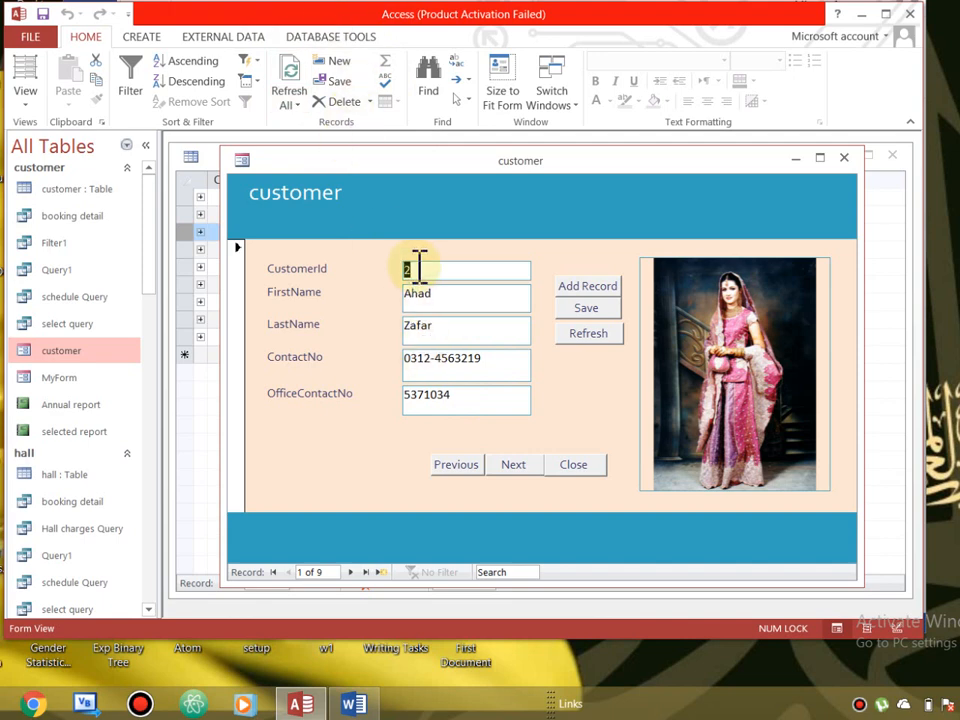
- Close the customer table, browse the customer records forward and back, then close the customer form
click(371, 103)
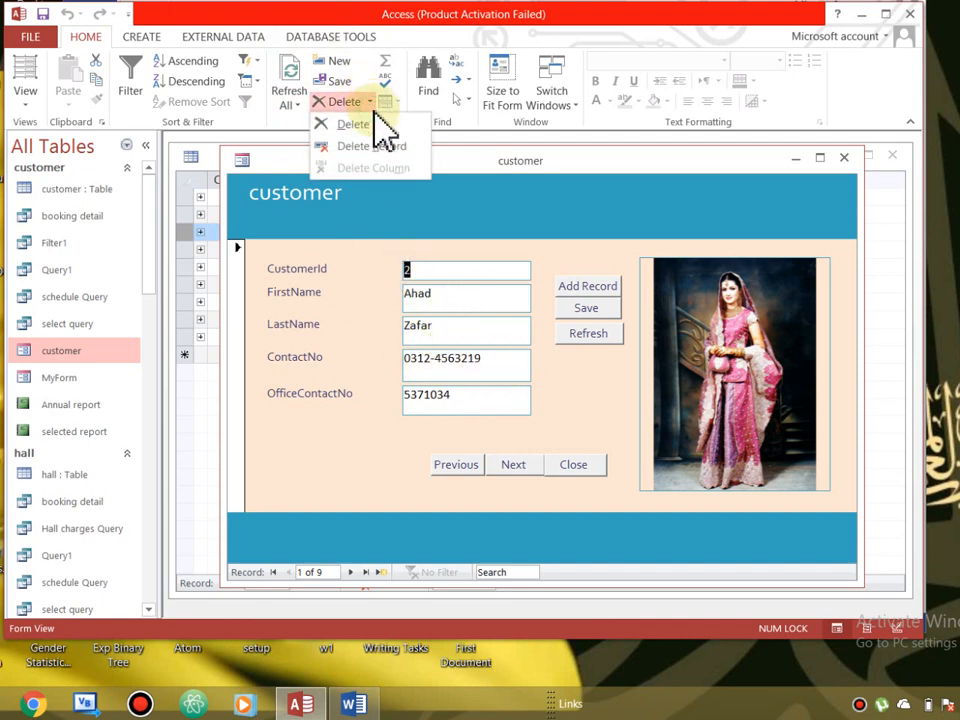
click(891, 157)
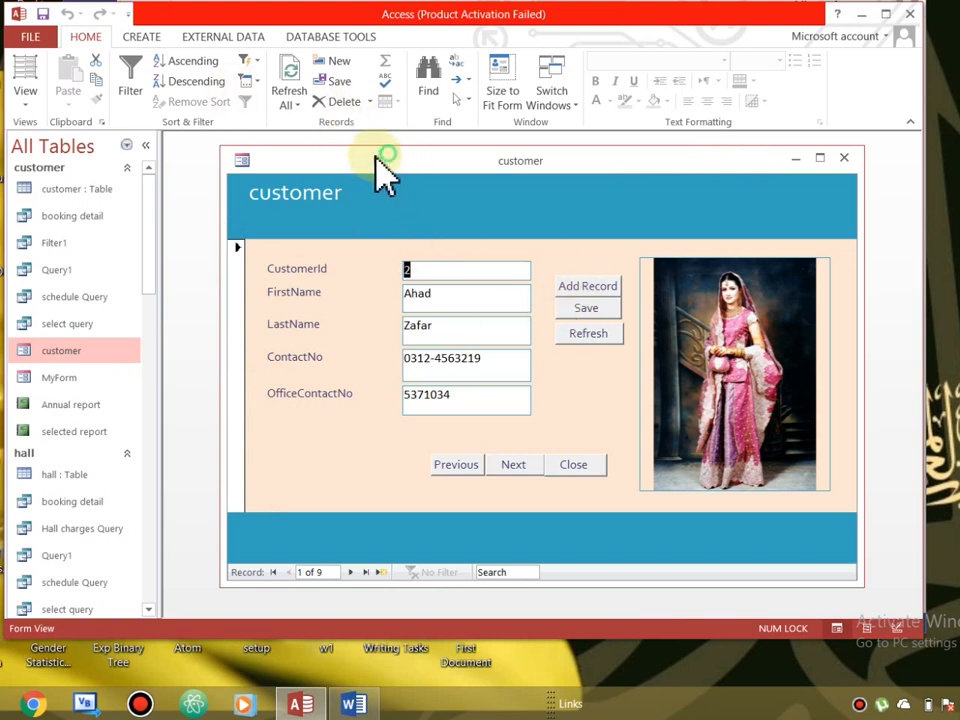
drag(376, 155, 345, 160)
click(482, 474)
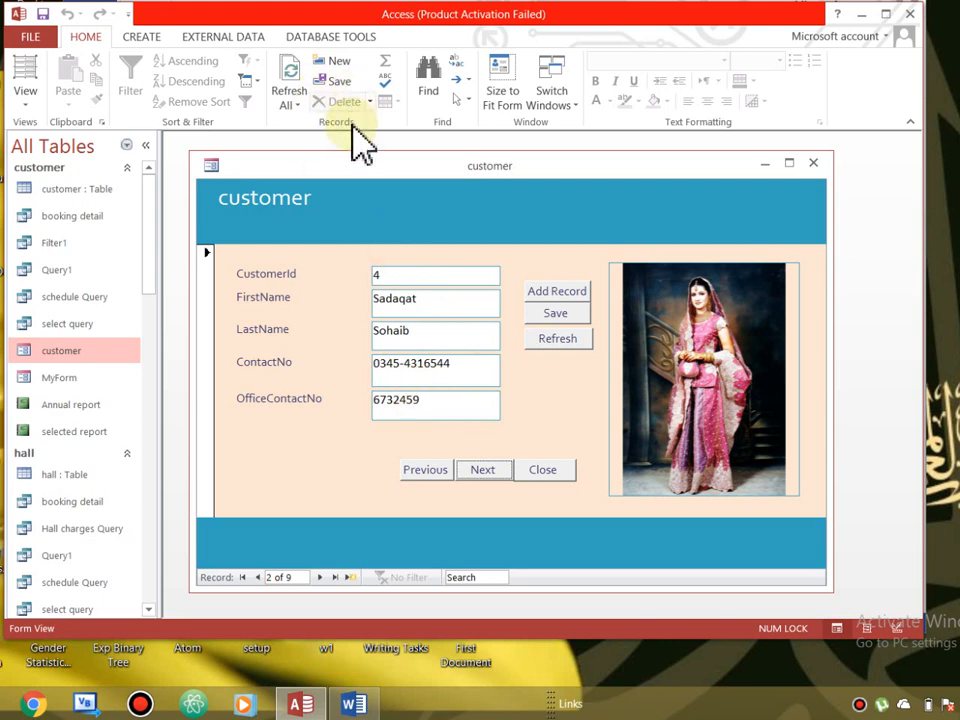
click(423, 472)
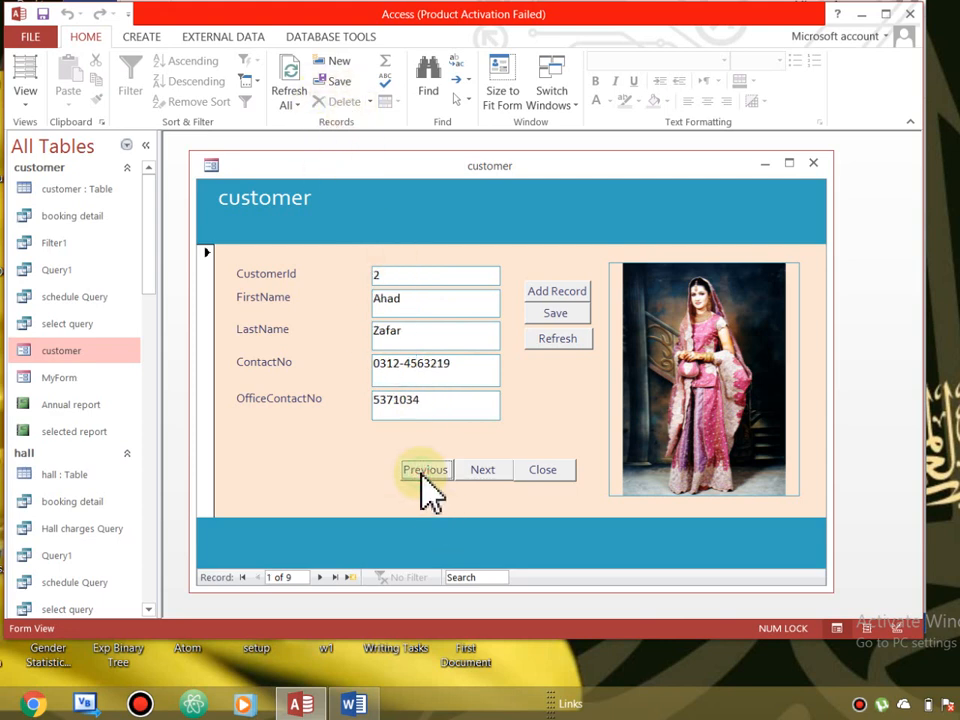
click(421, 340)
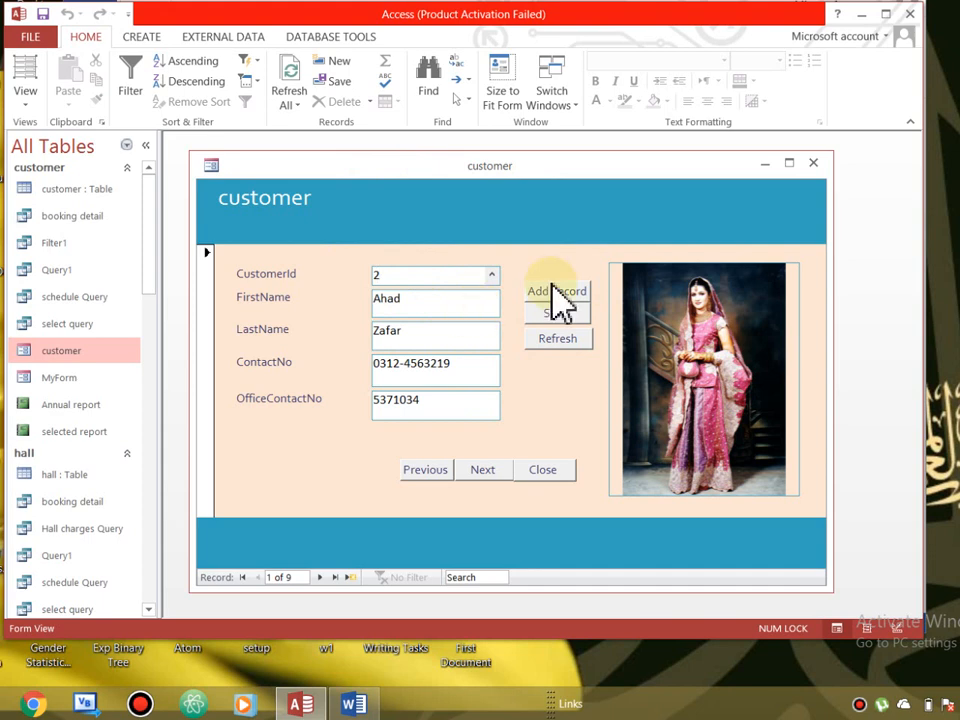
click(813, 164)
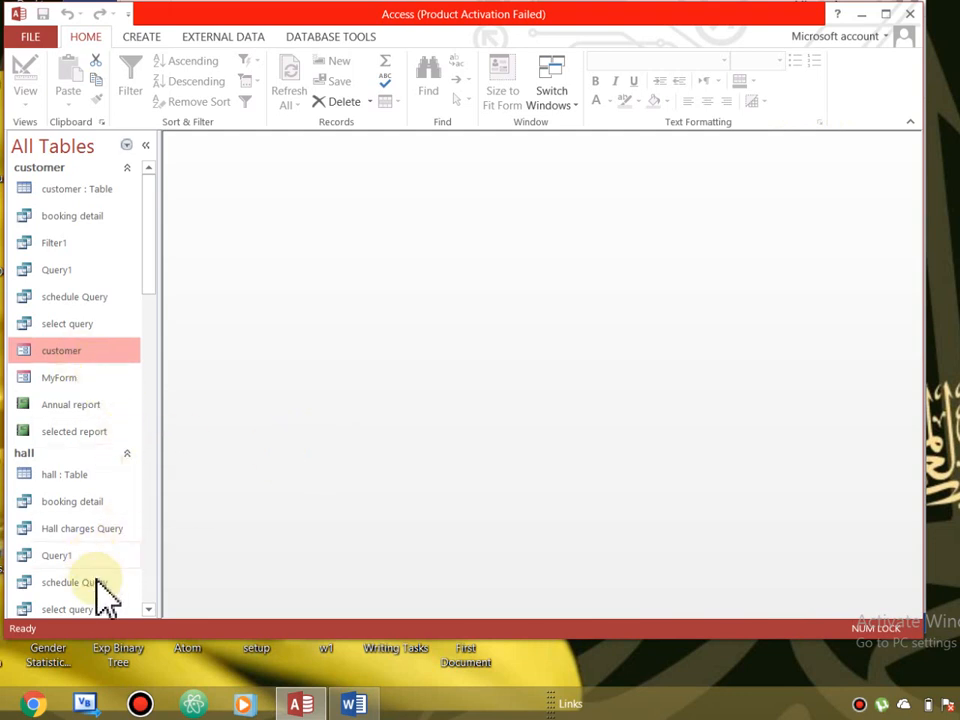
- Open the hall form to record 1: Hall_ID 1, size 7*7, charges 75000, 1st floor
mouse_move(148, 280)
mouse_down()
mouse_move(167, 381)
mouse_move(107, 429)
mouse_up()
double_click(66, 390)
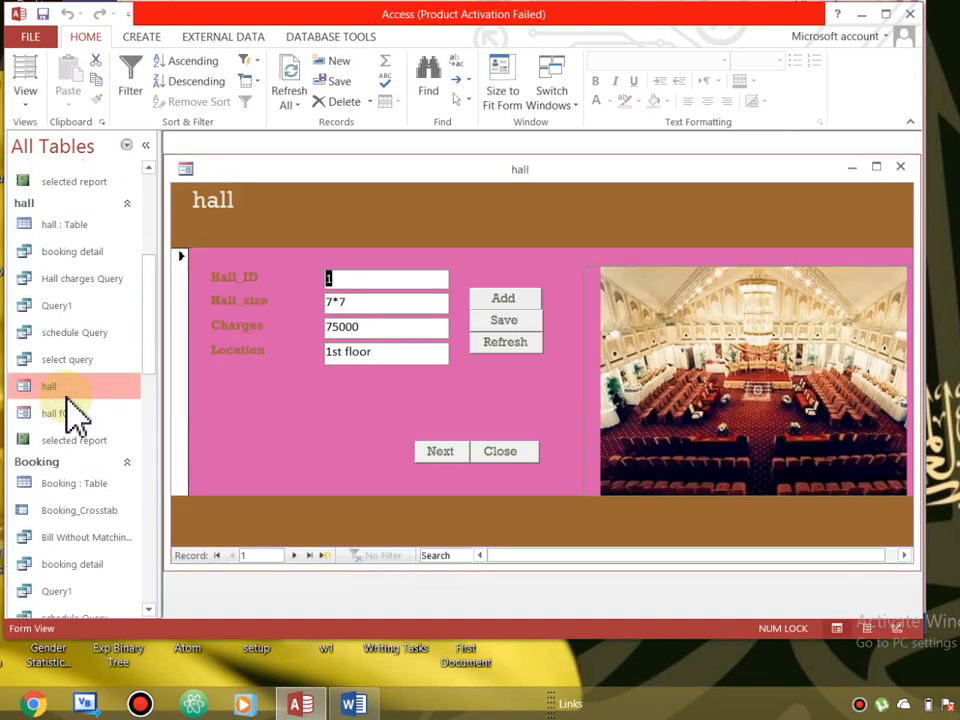
drag(150, 333, 158, 378)
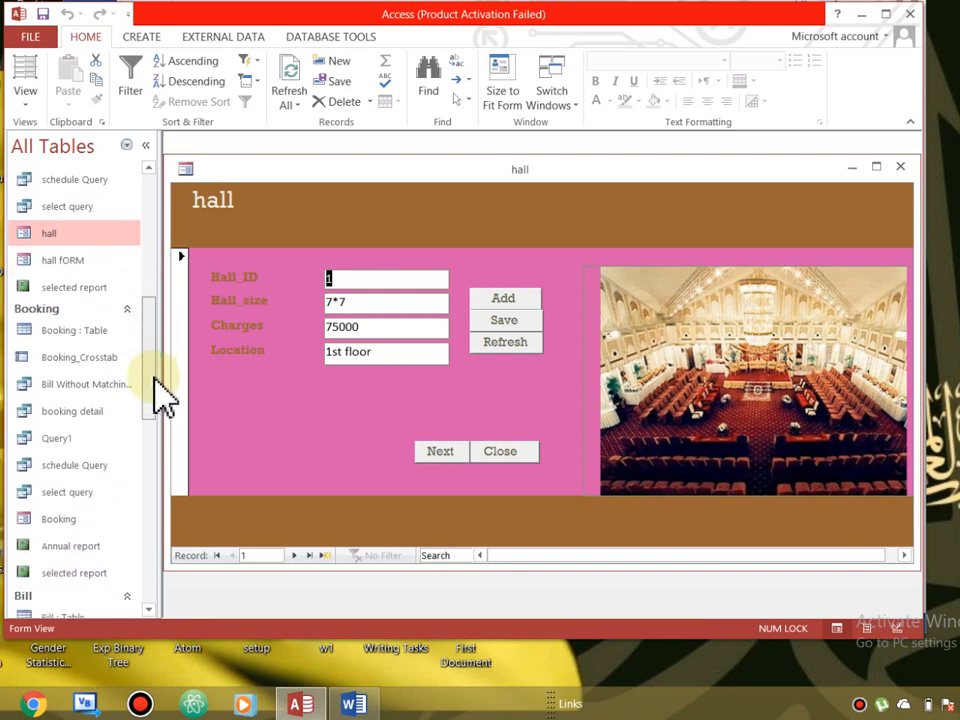
- Open the Booking form and widen it to show bill 4: total 125000, paid by Check
click(78, 540)
double_click(80, 542)
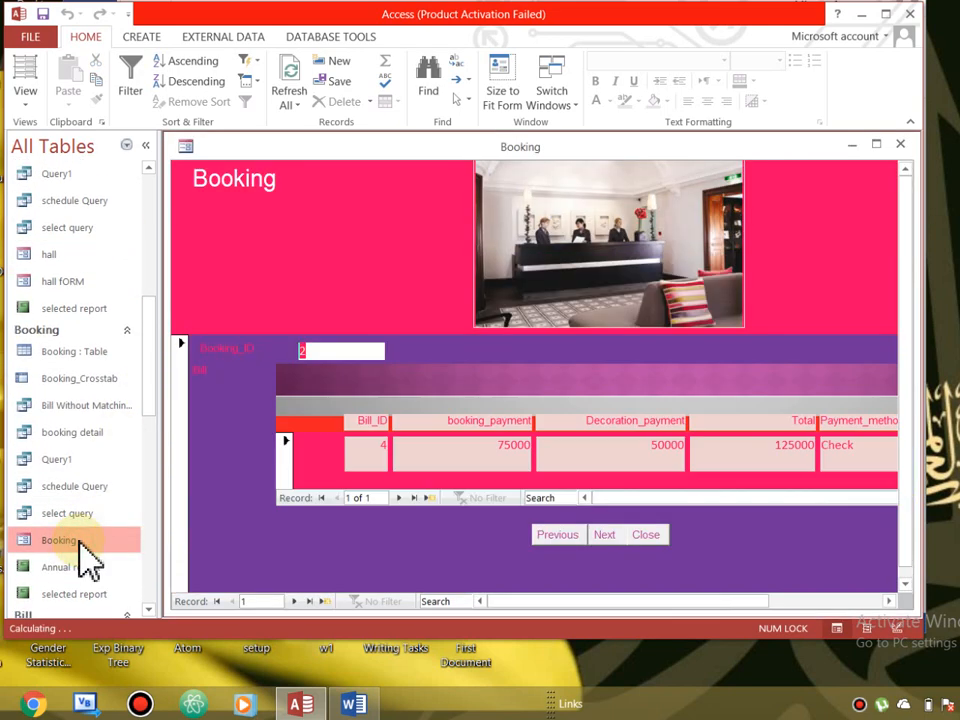
drag(566, 602, 634, 606)
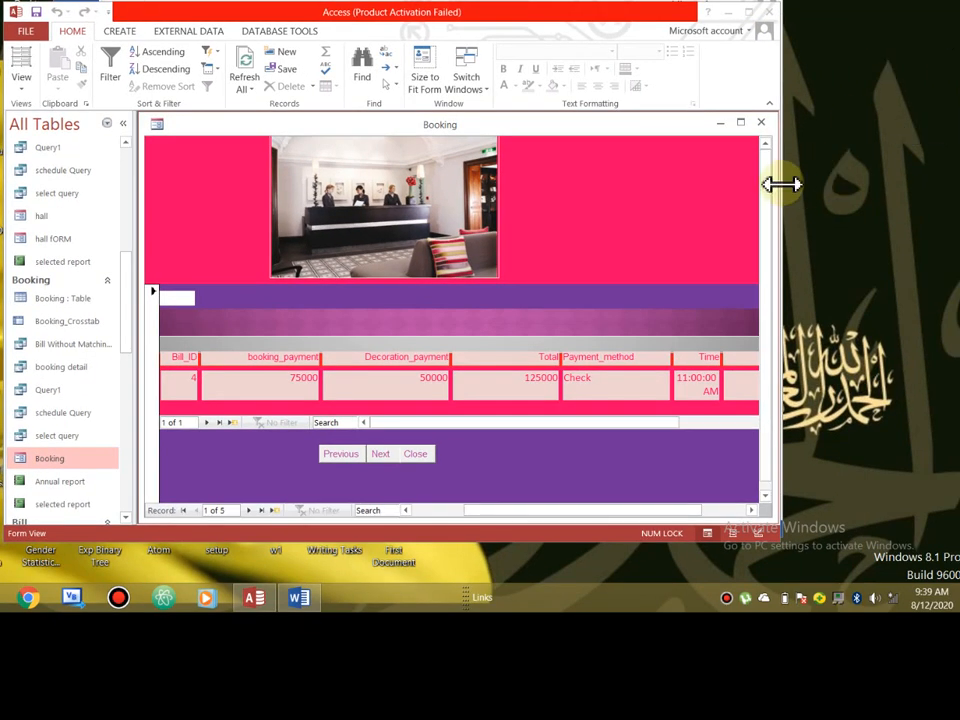
drag(781, 184, 911, 174)
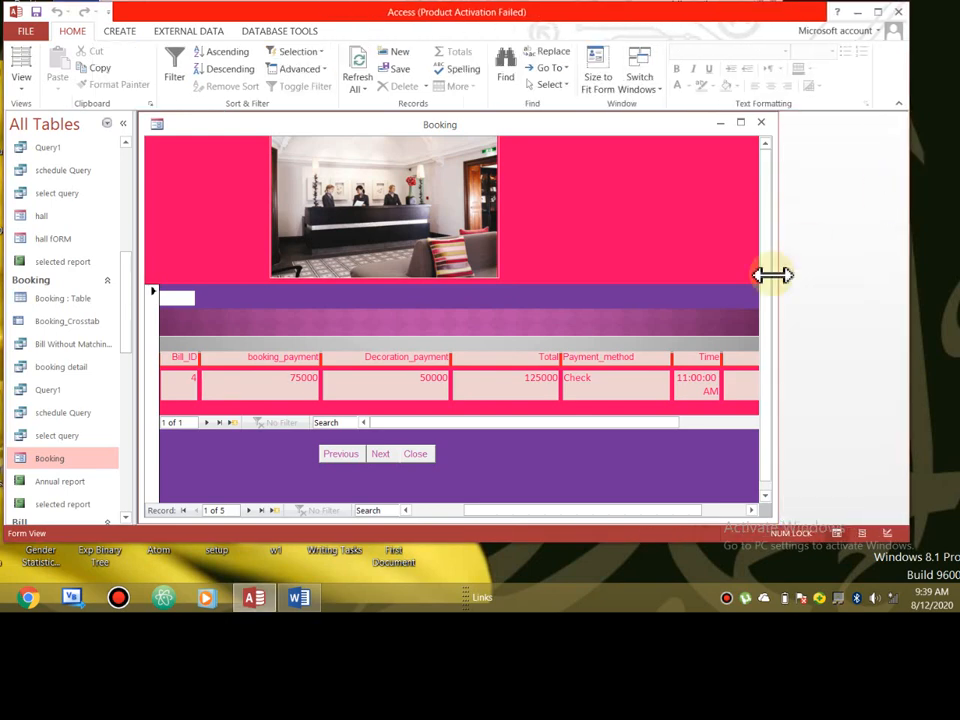
drag(776, 272, 872, 273)
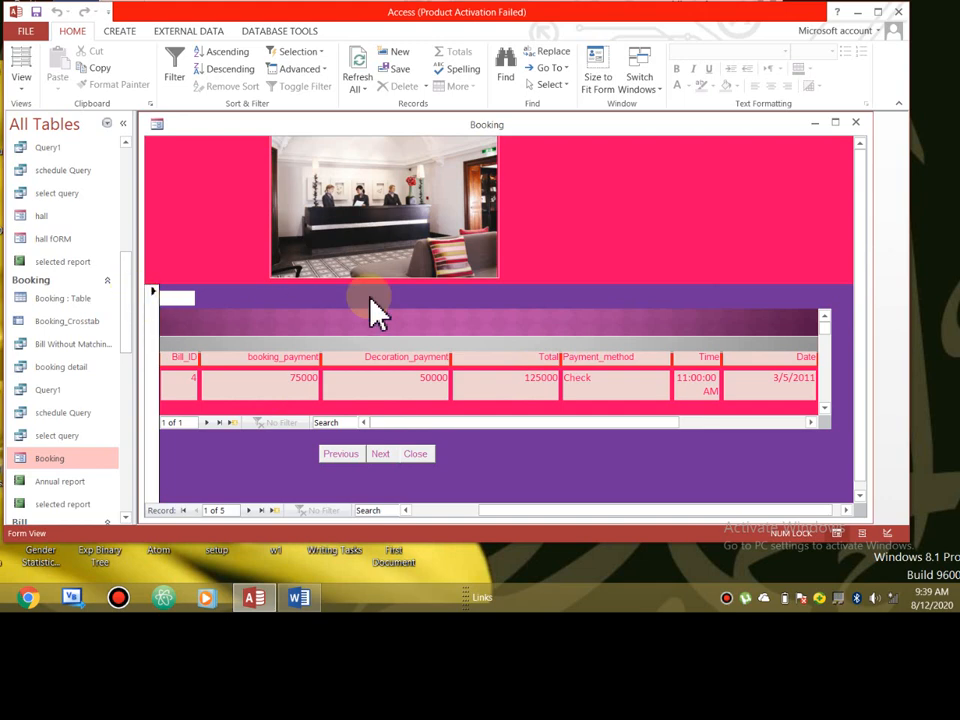
click(261, 368)
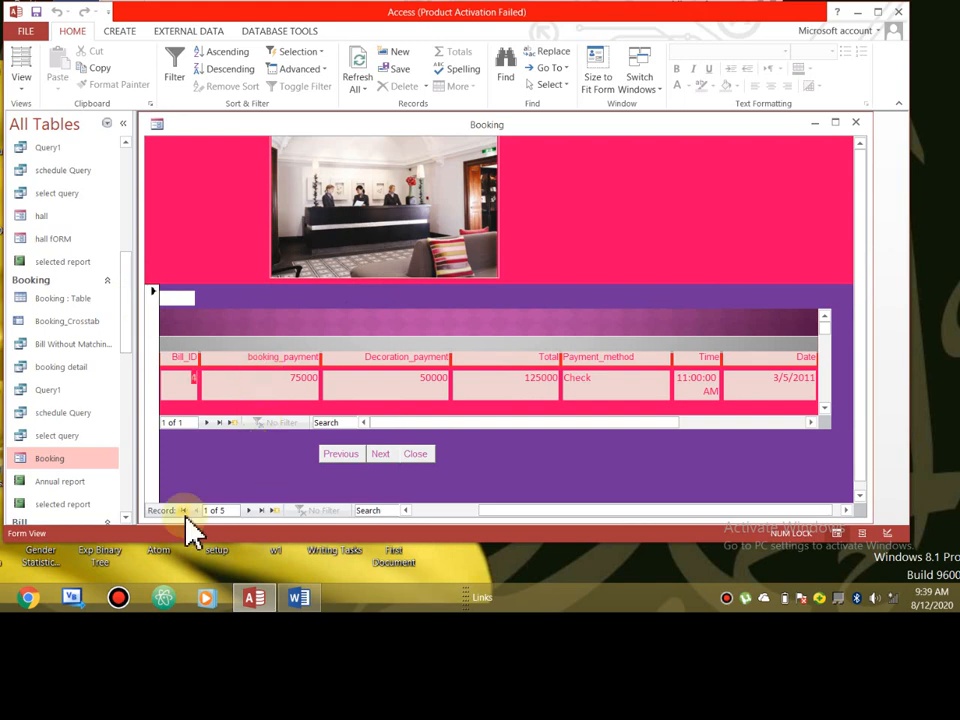
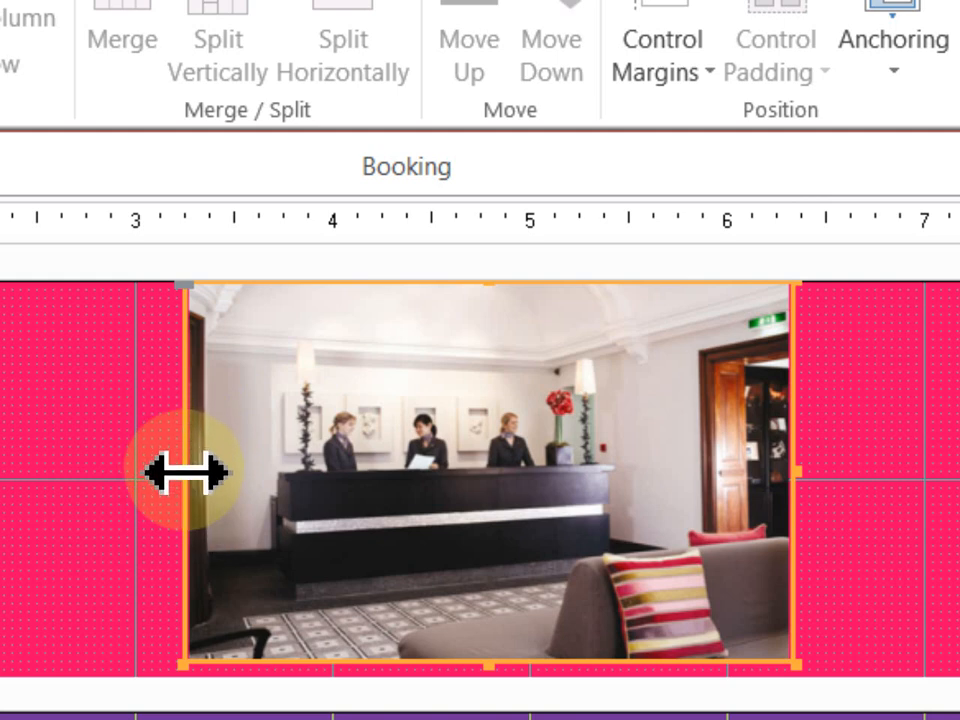
- Stretch the lobby picture's frame left and right across the pink header, then recentre the image
drag(186, 471, 44, 491)
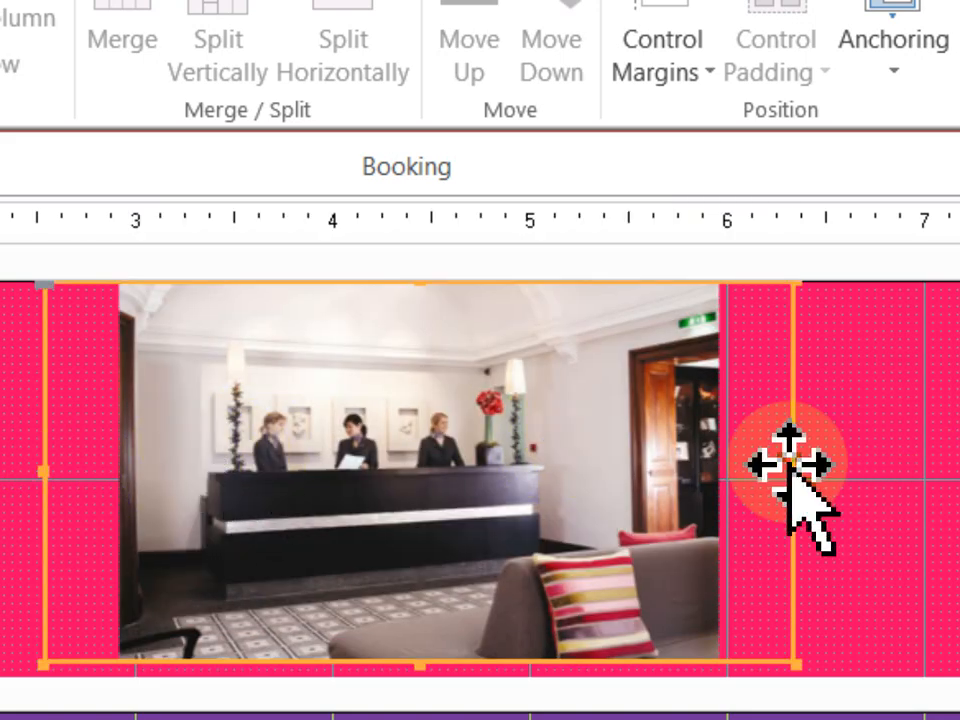
drag(796, 472, 930, 459)
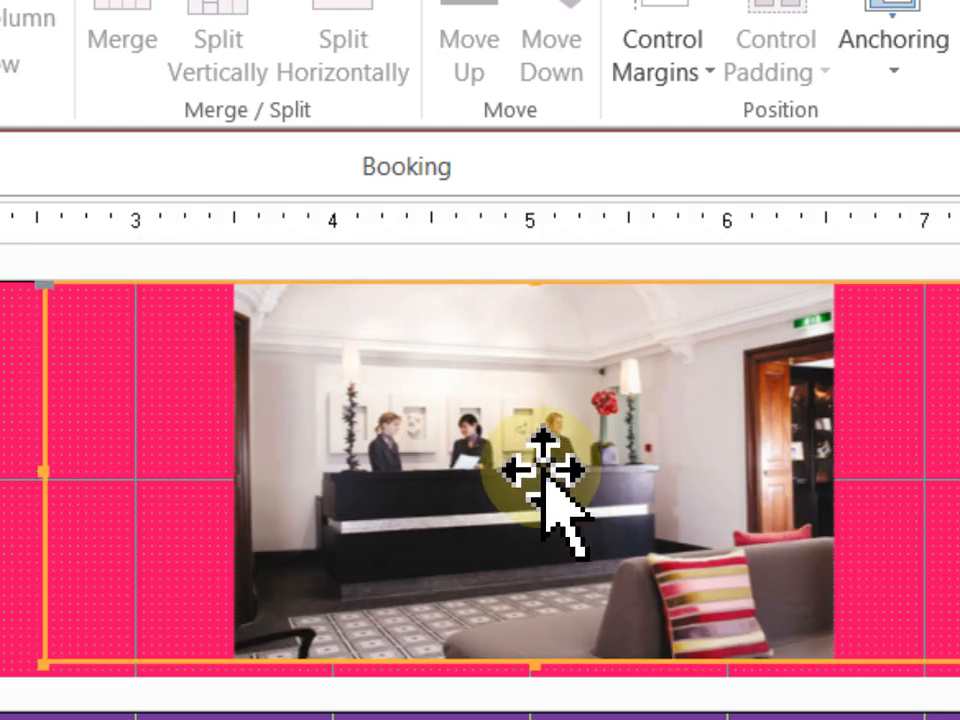
drag(288, 430, 141, 445)
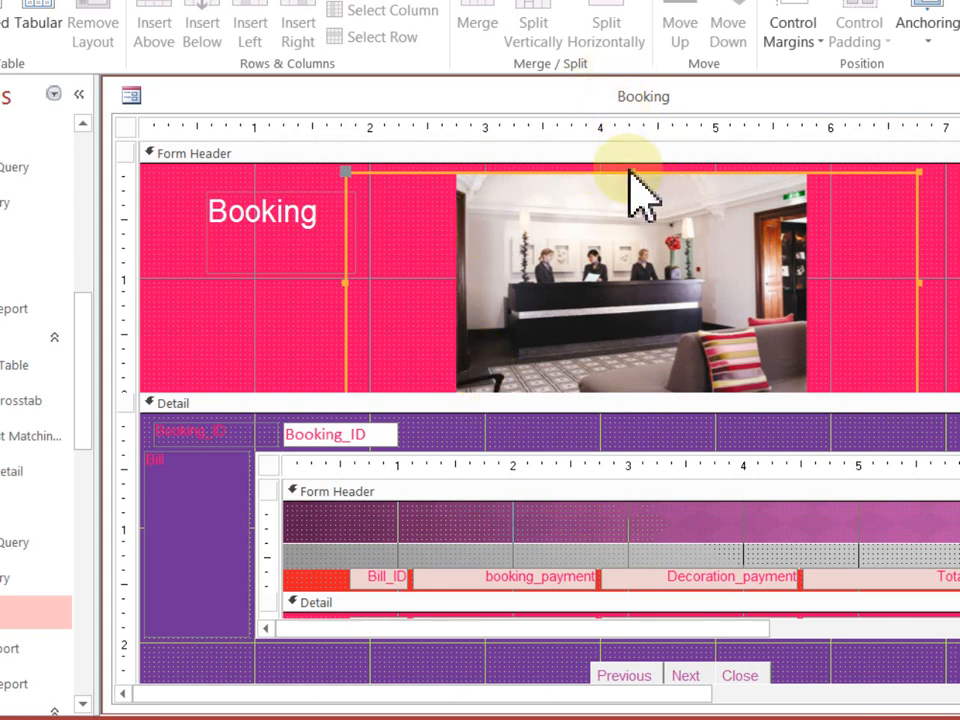
- Move the Booking title to the header's top-left corner and enlarge its box
click(265, 228)
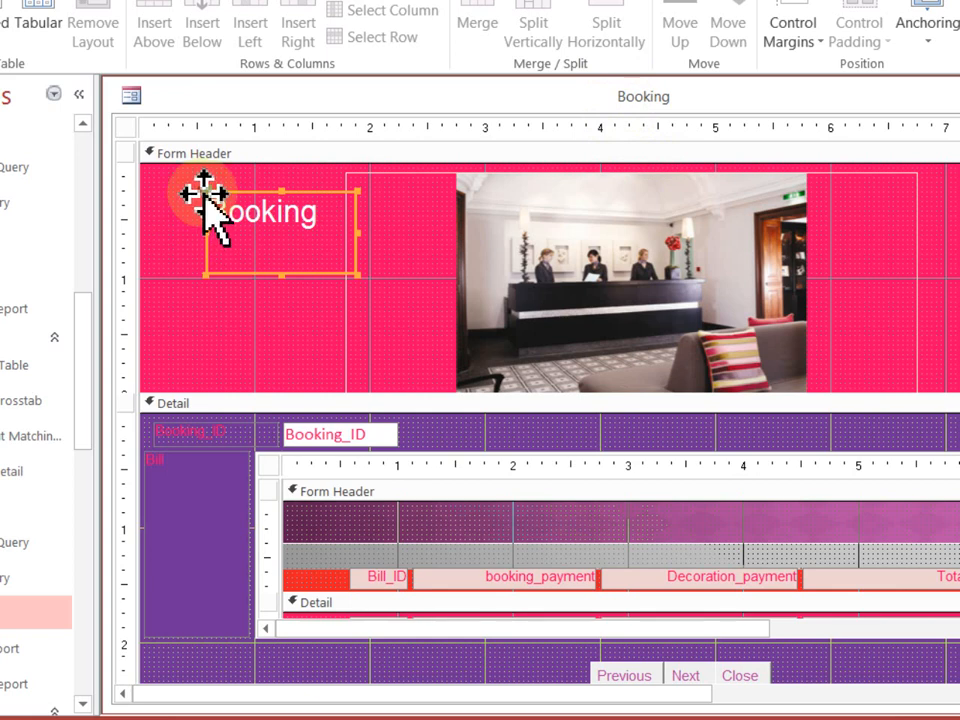
drag(205, 194, 167, 188)
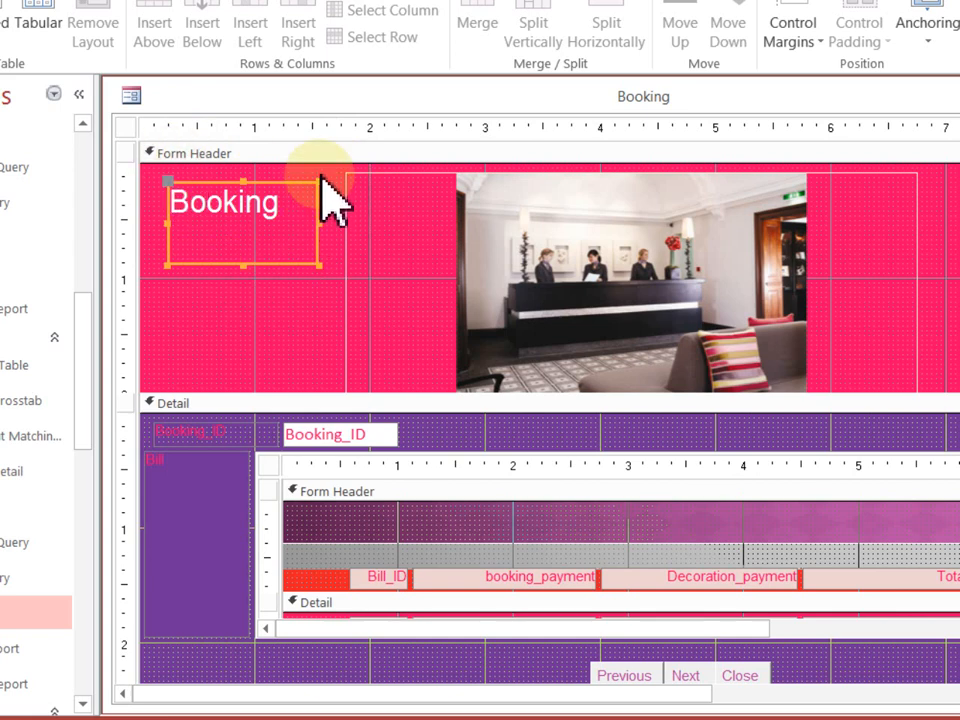
drag(317, 265, 361, 355)
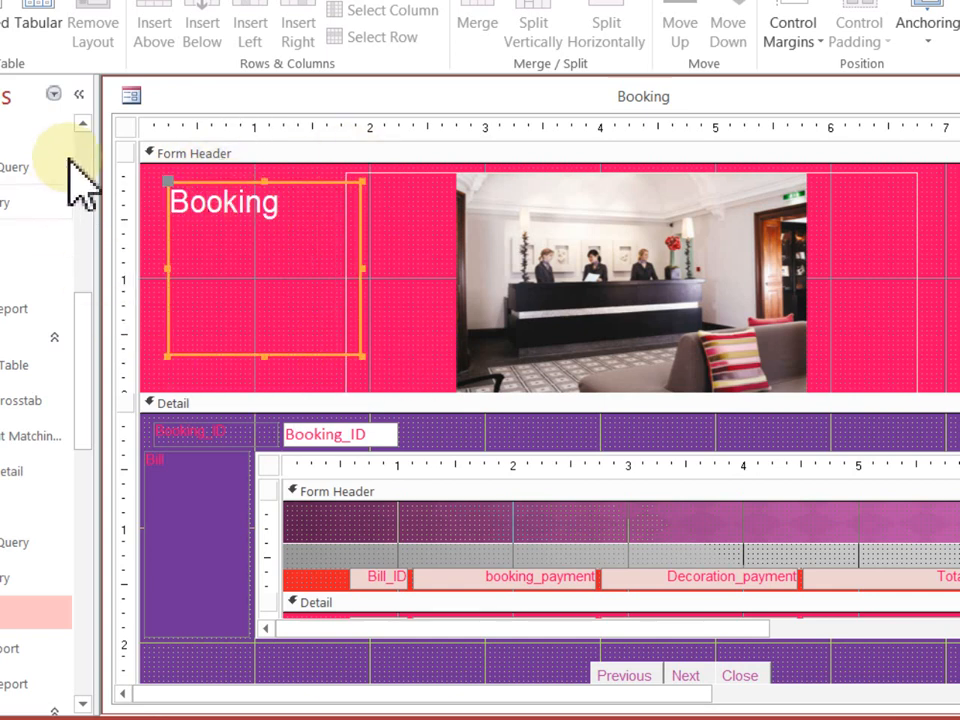
click(306, 210)
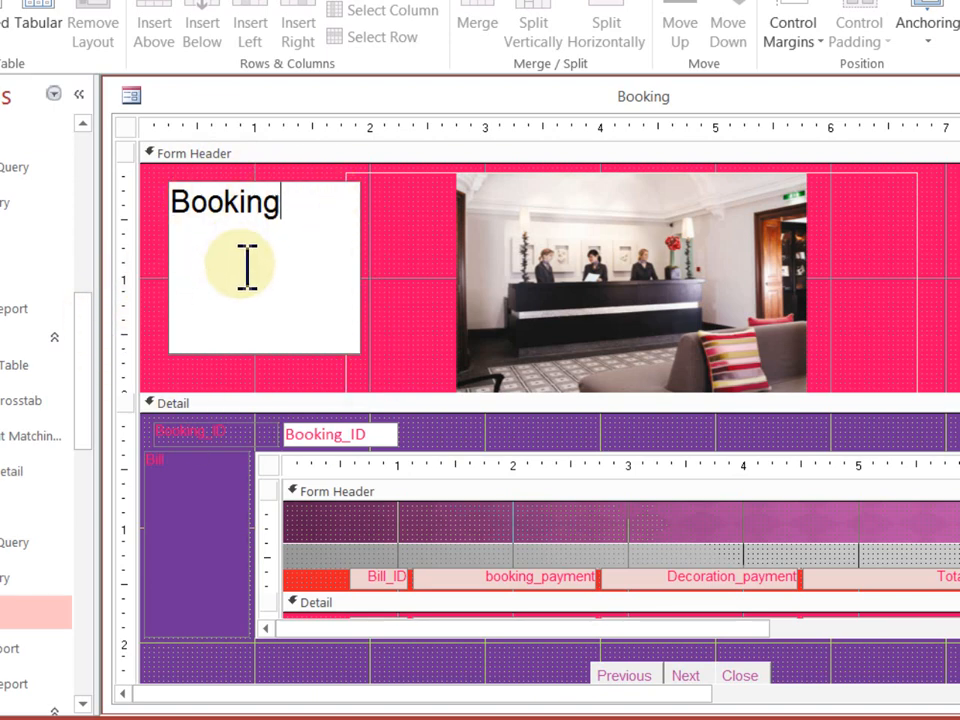
click(505, 269)
- Shrink the Booking title's box to fit the word and touch up its text
click(347, 317)
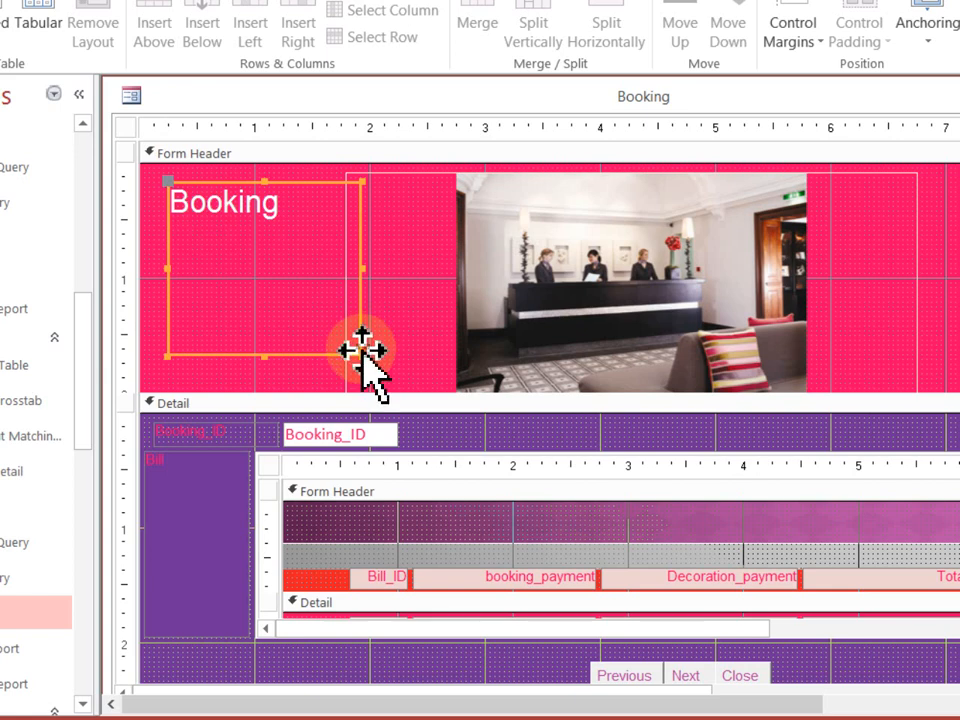
drag(358, 354, 328, 231)
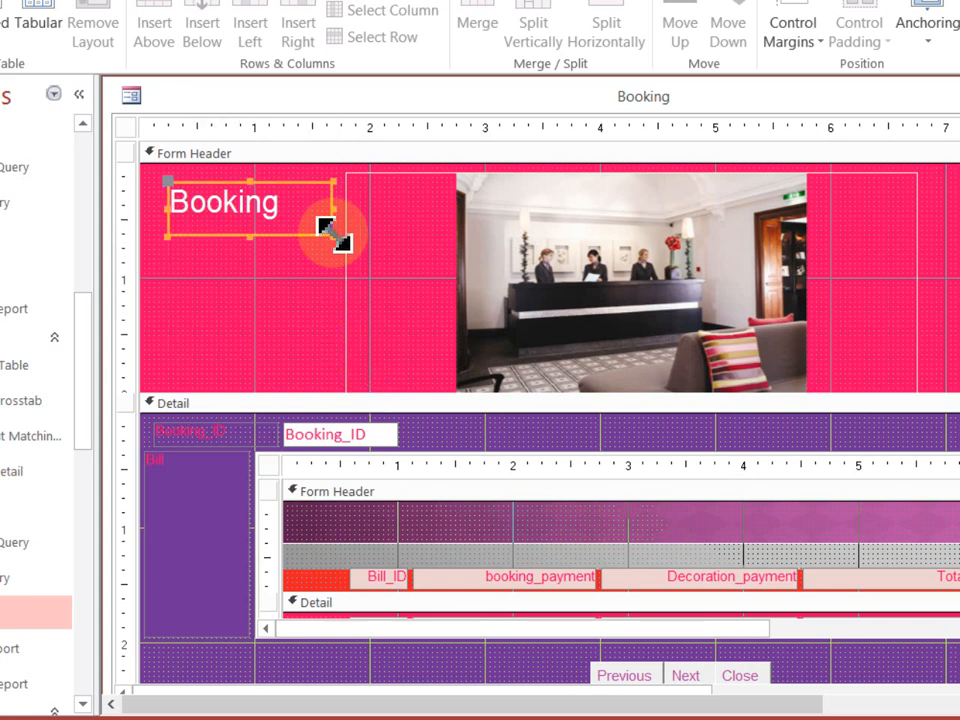
click(287, 210)
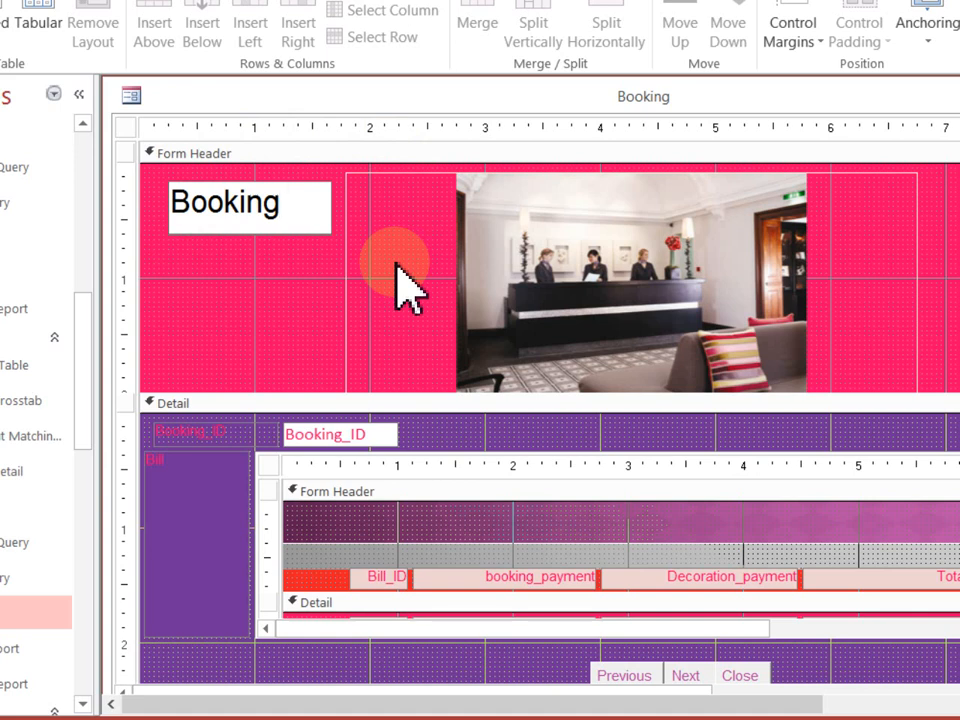
click(290, 208)
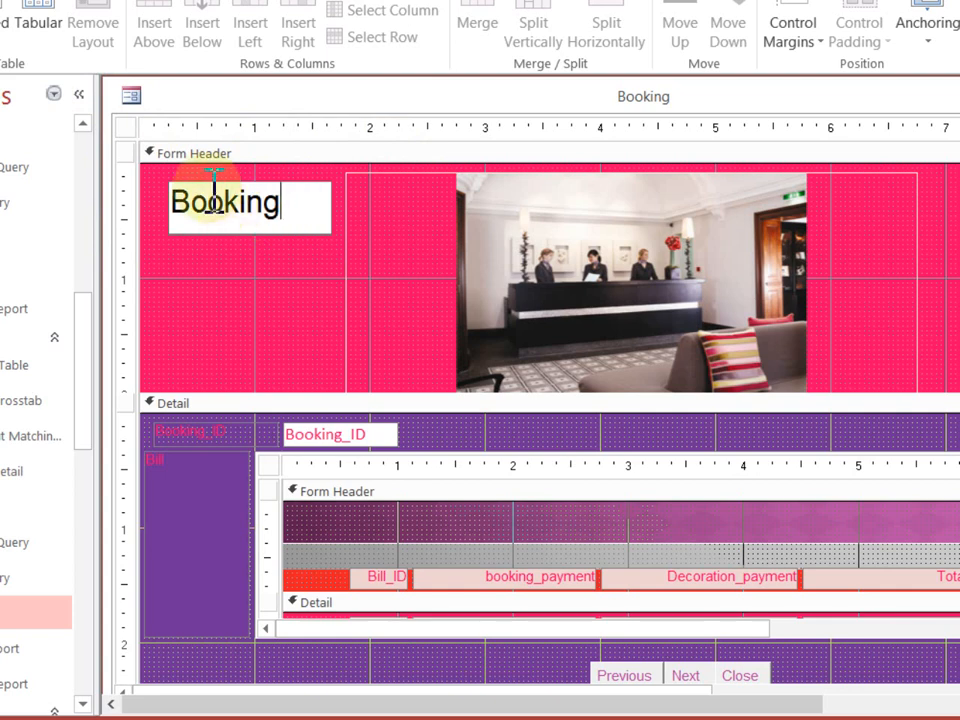
click(199, 261)
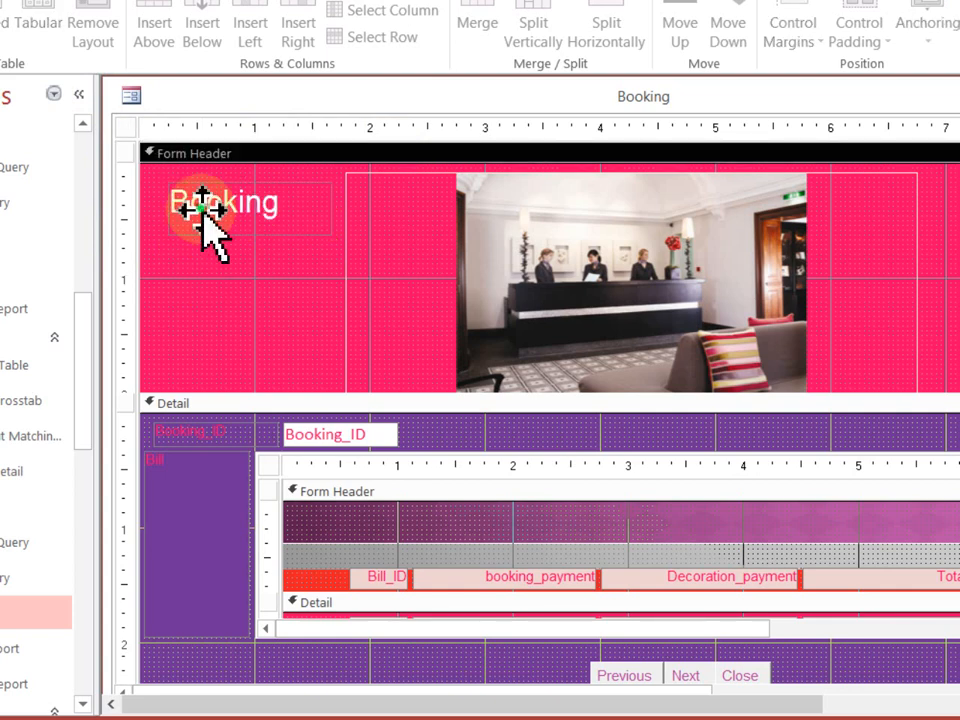
click(207, 222)
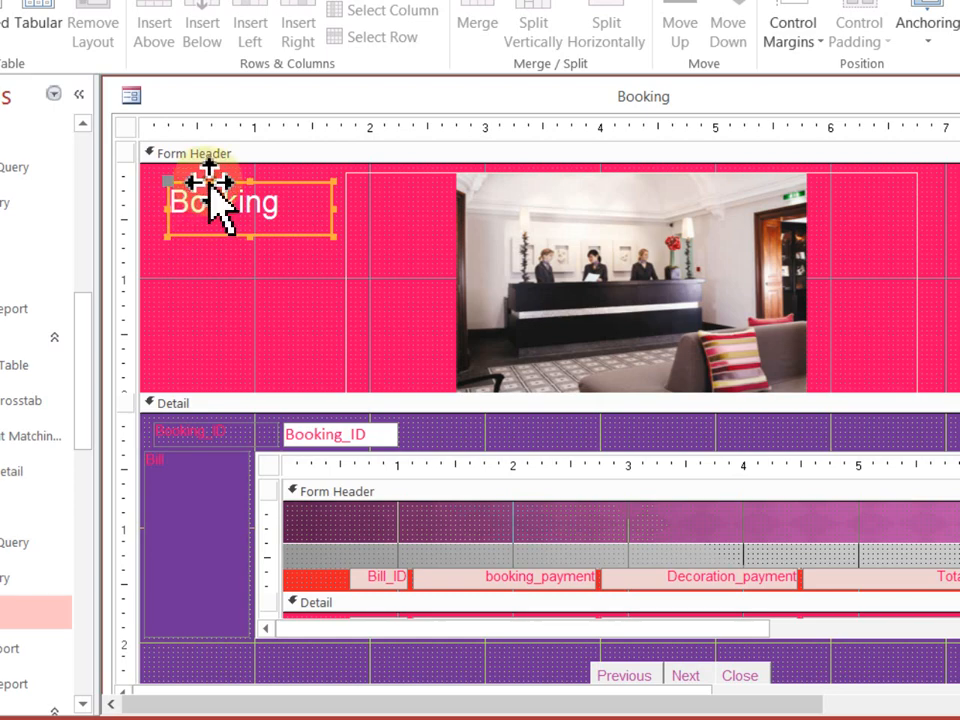
- Change the Booking title label into an unbound text box
right_click(209, 187)
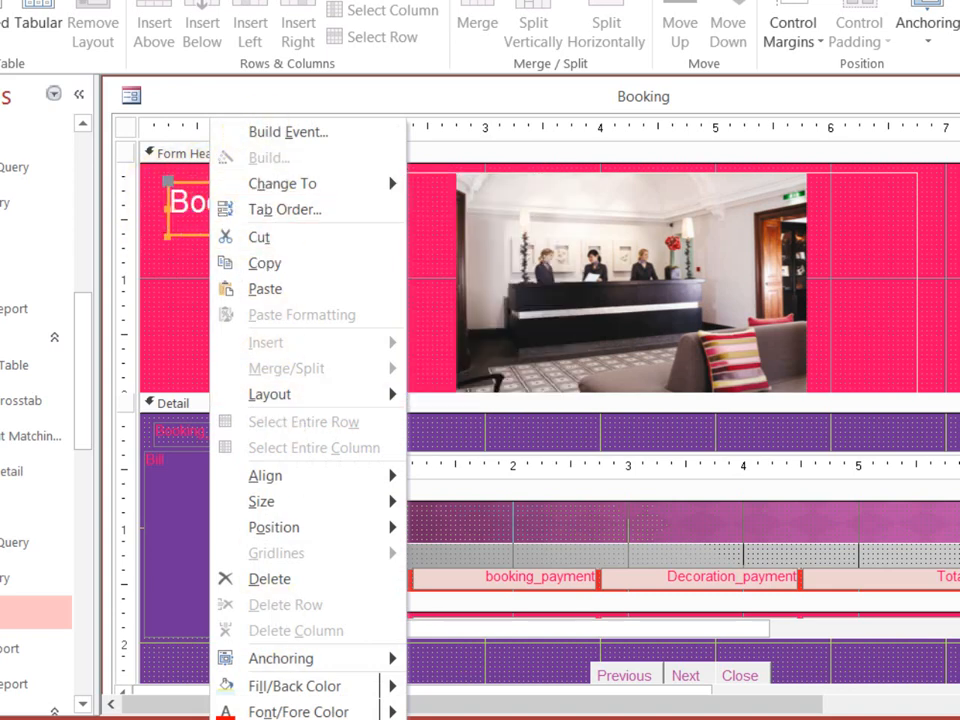
mouse_move(372, 188)
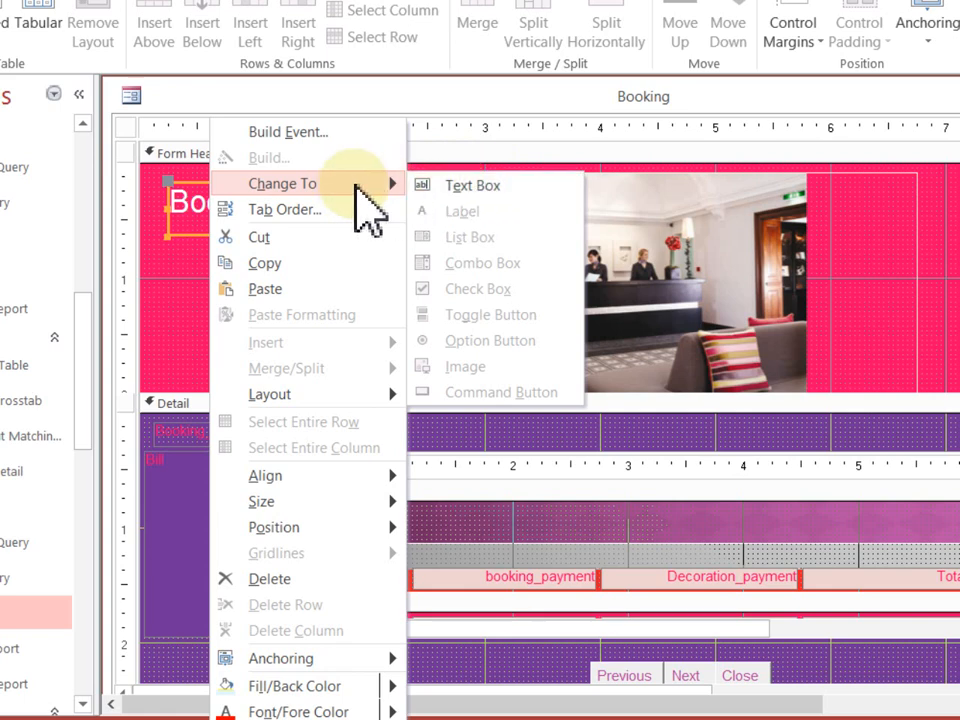
click(503, 185)
- Select the Unbound box in the form header and begin editing its text to Booking
click(311, 215)
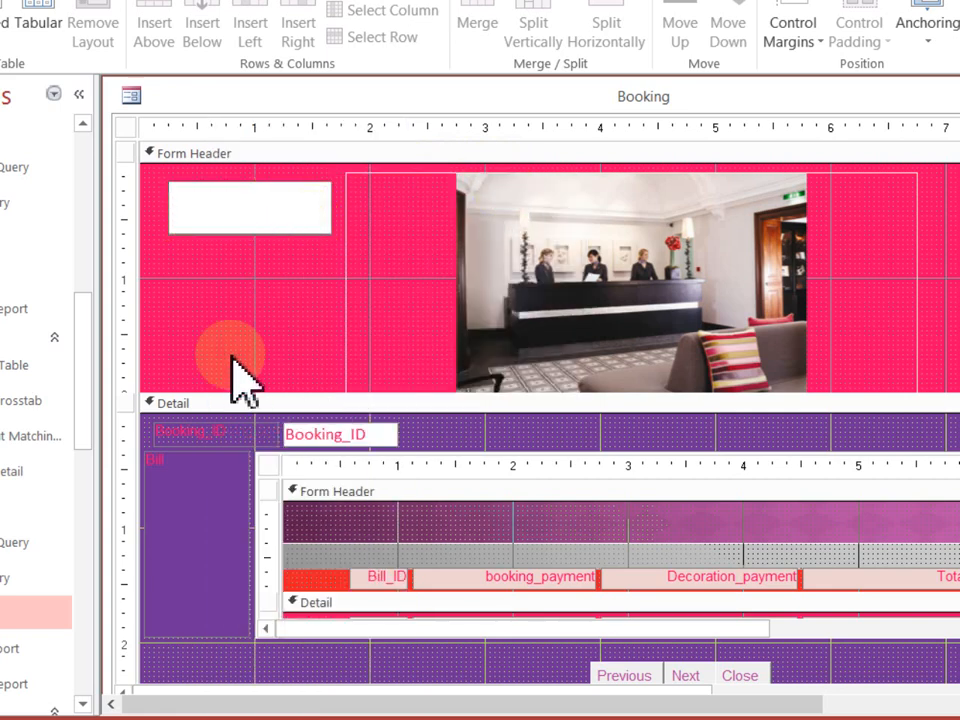
click(224, 326)
click(290, 232)
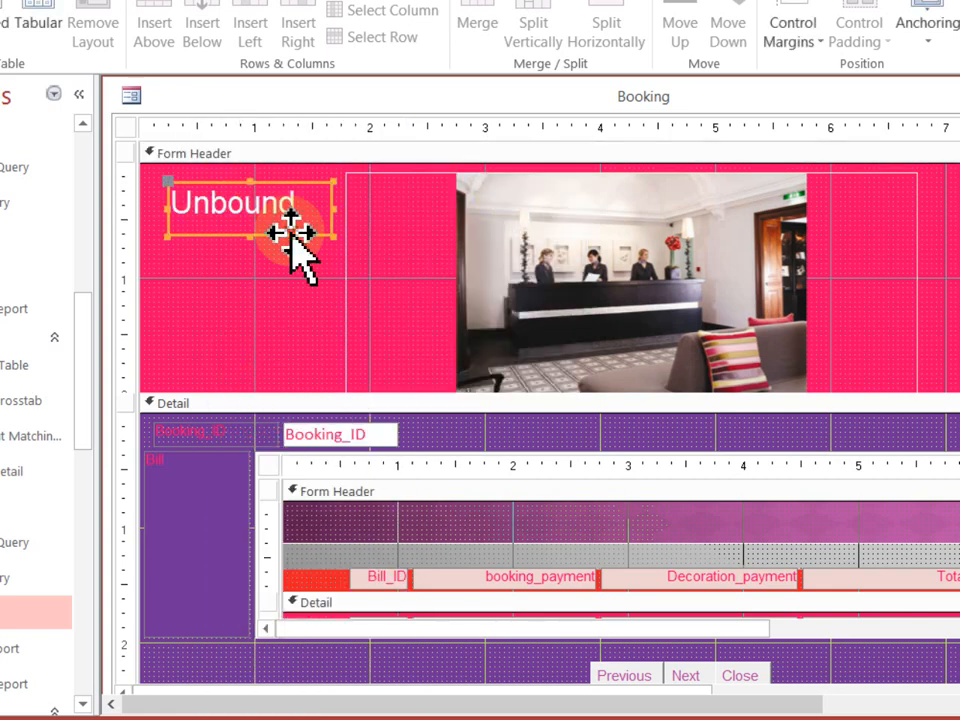
click(249, 215)
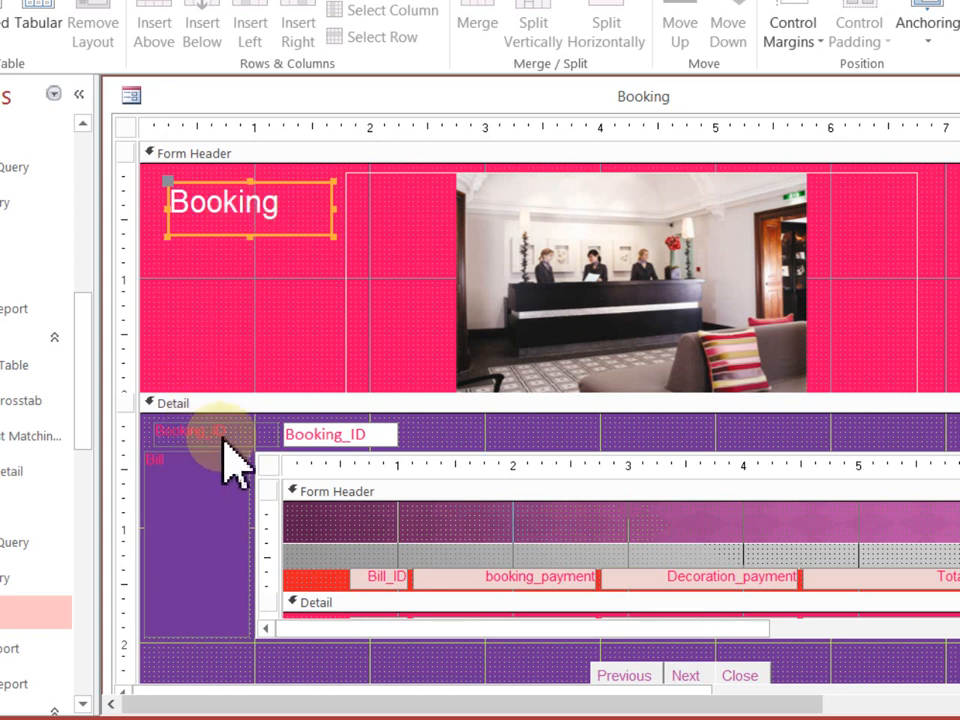
- Convert the Booking_ID text box in the Detail section into a list box
click(343, 428)
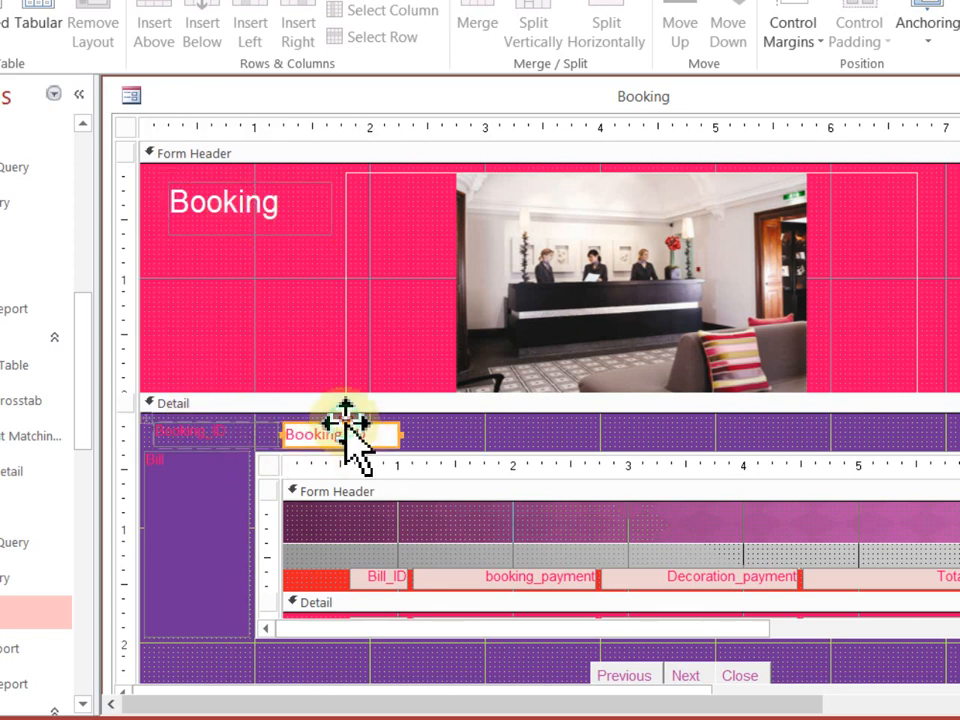
click(322, 434)
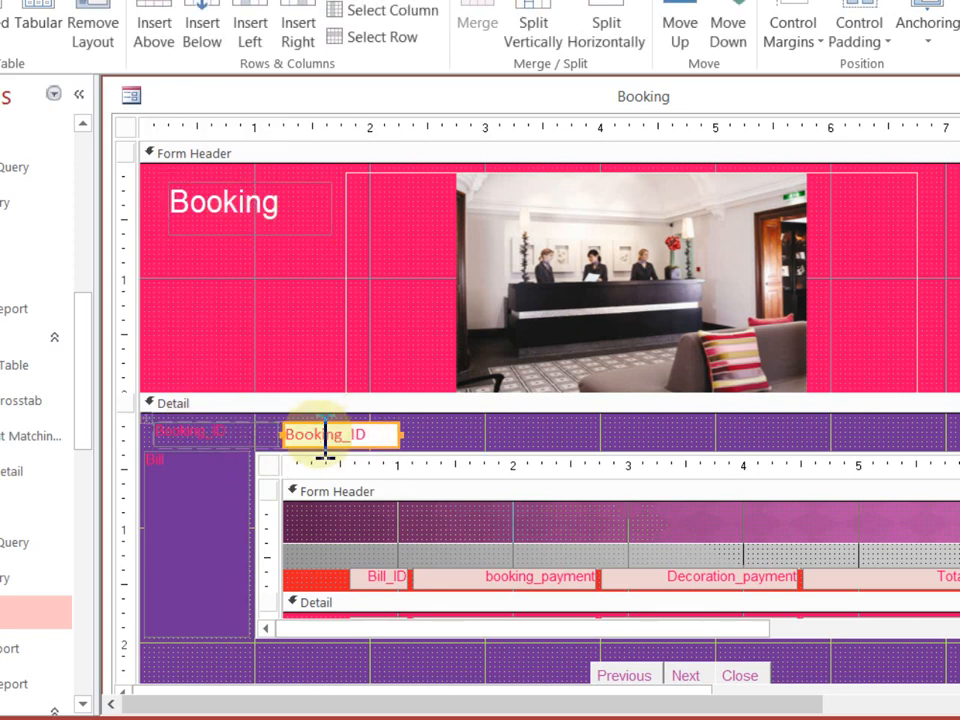
right_click(375, 433)
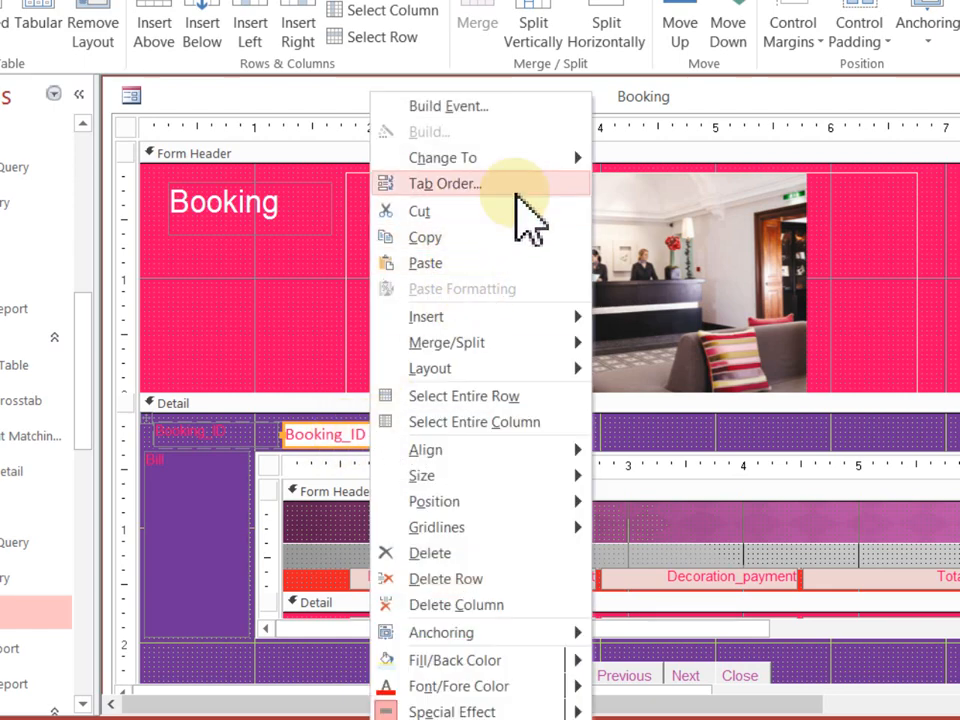
mouse_move(574, 174)
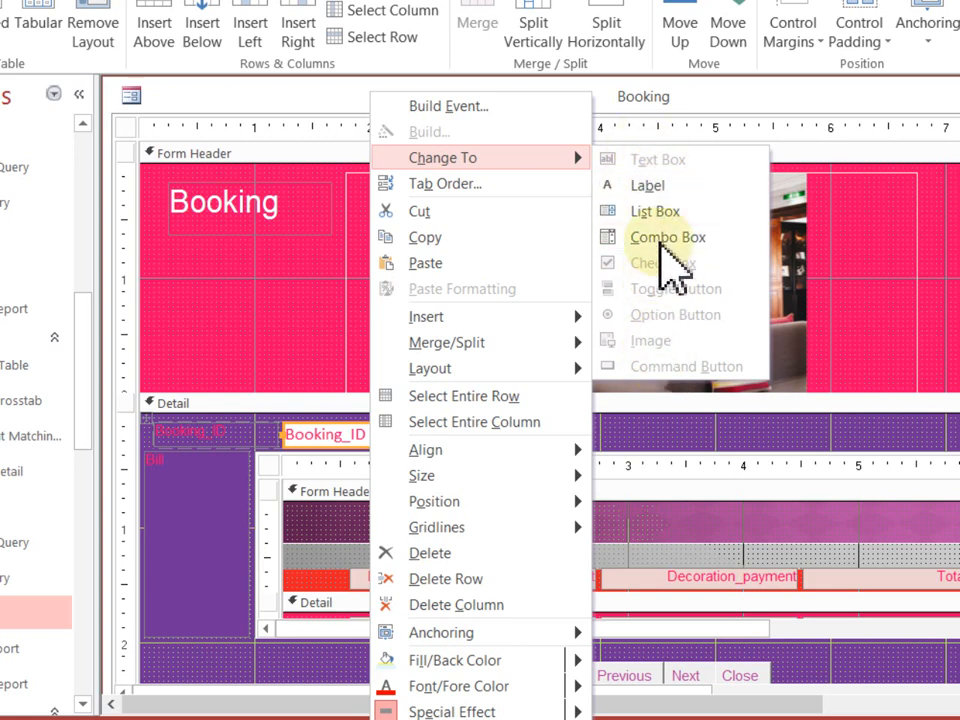
click(655, 212)
click(367, 434)
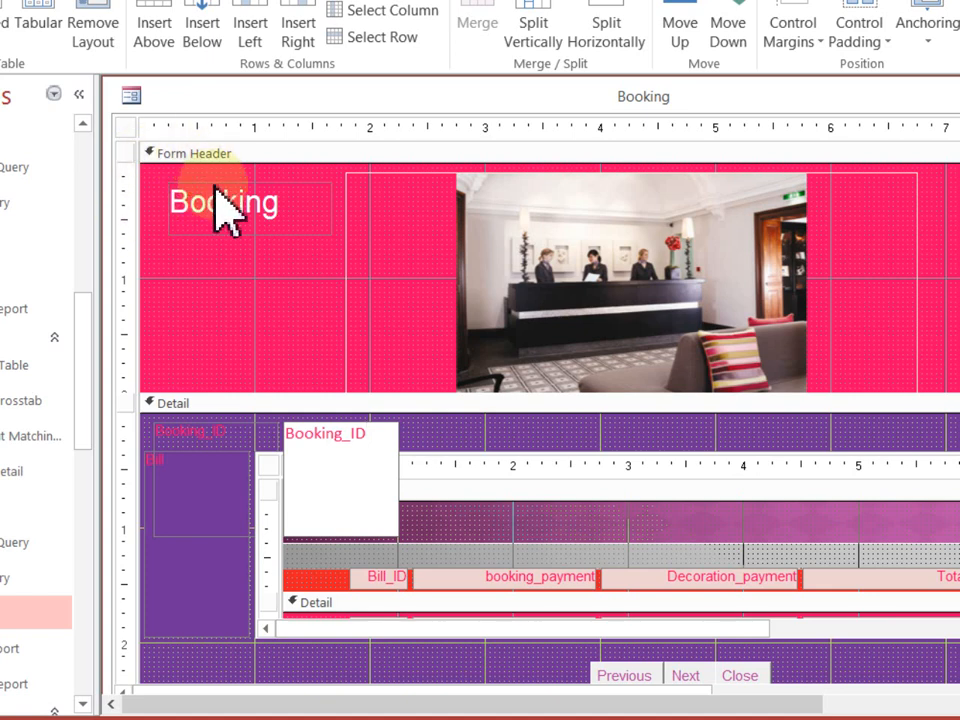
click(212, 305)
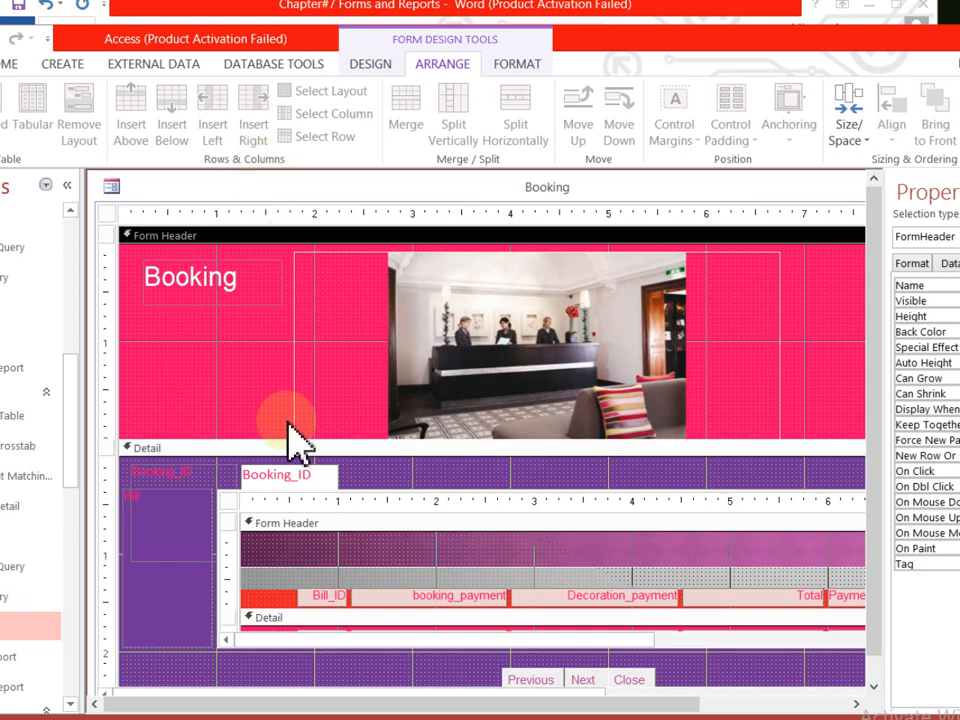
- Inspect the Booking_ID control, its label, the Booking title and the lobby image
click(310, 478)
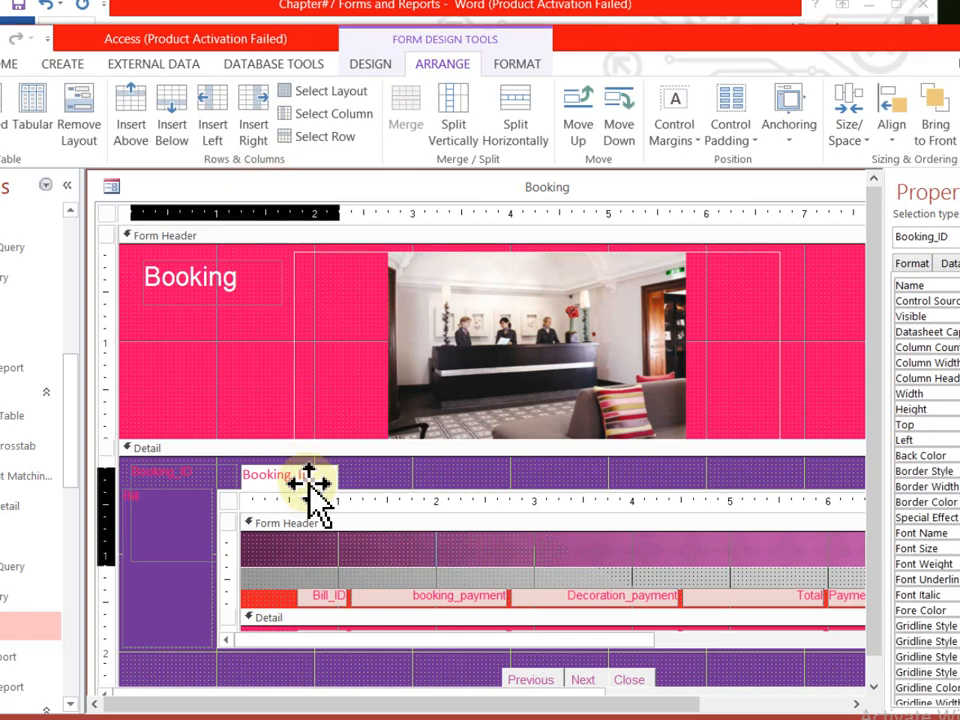
click(204, 471)
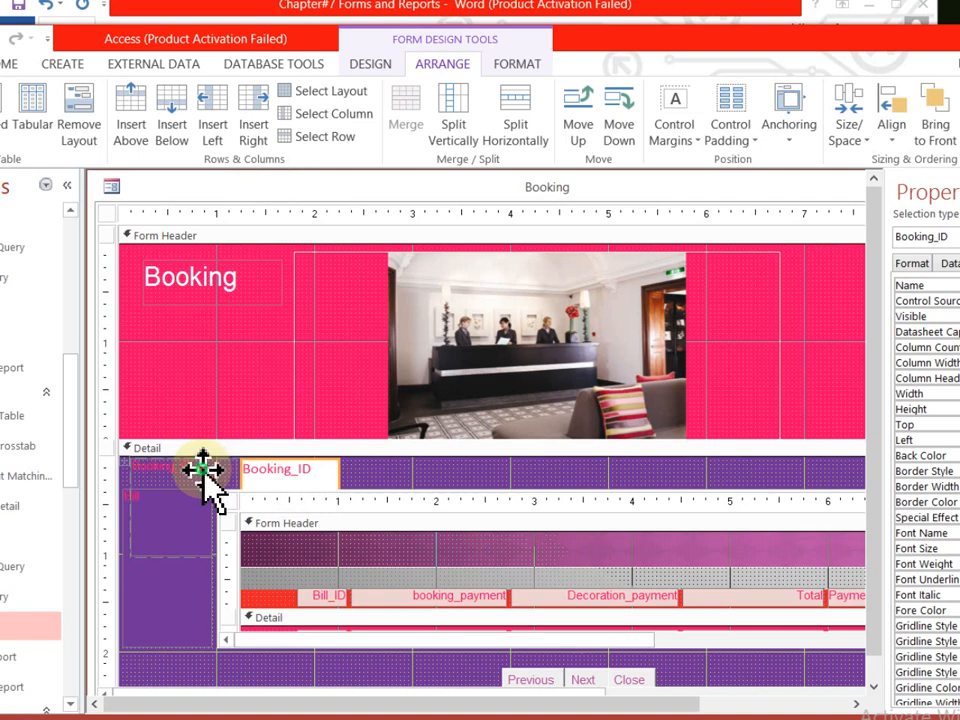
click(200, 296)
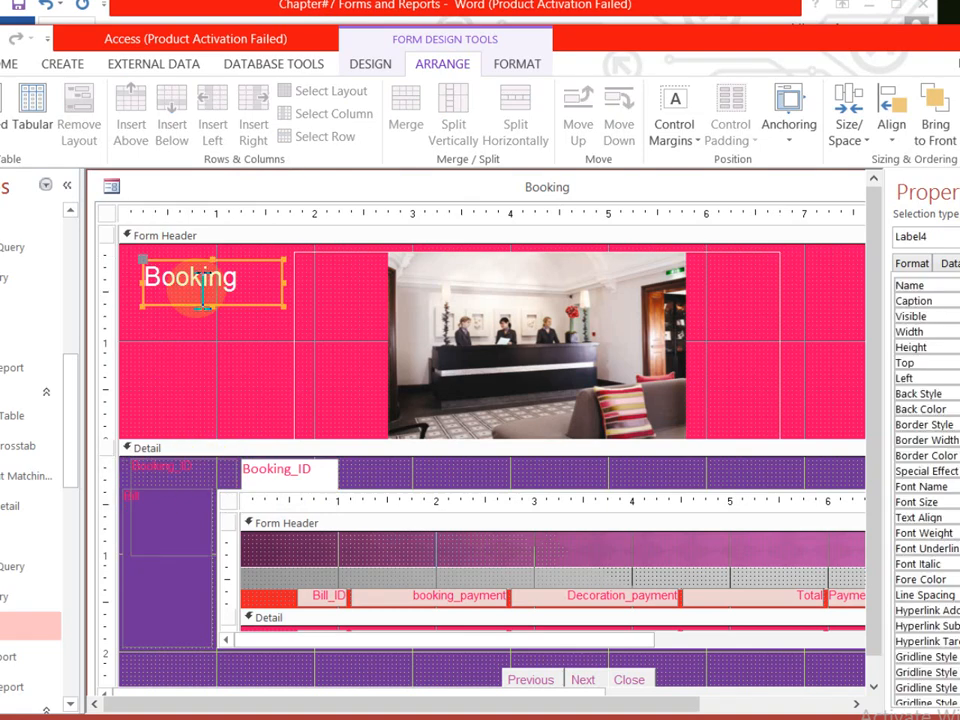
click(240, 283)
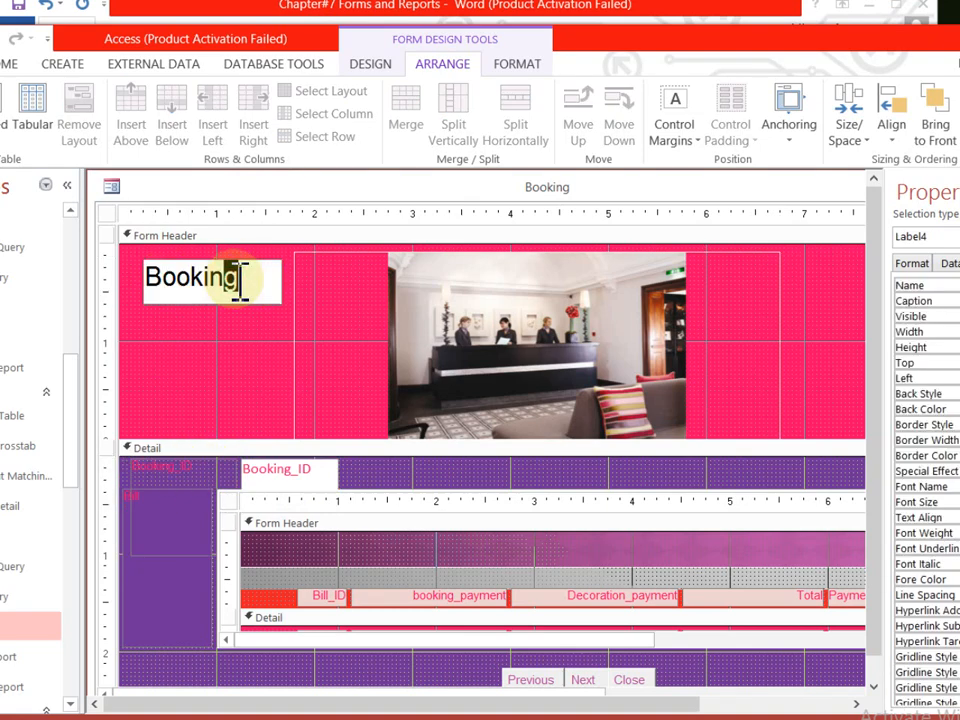
click(108, 407)
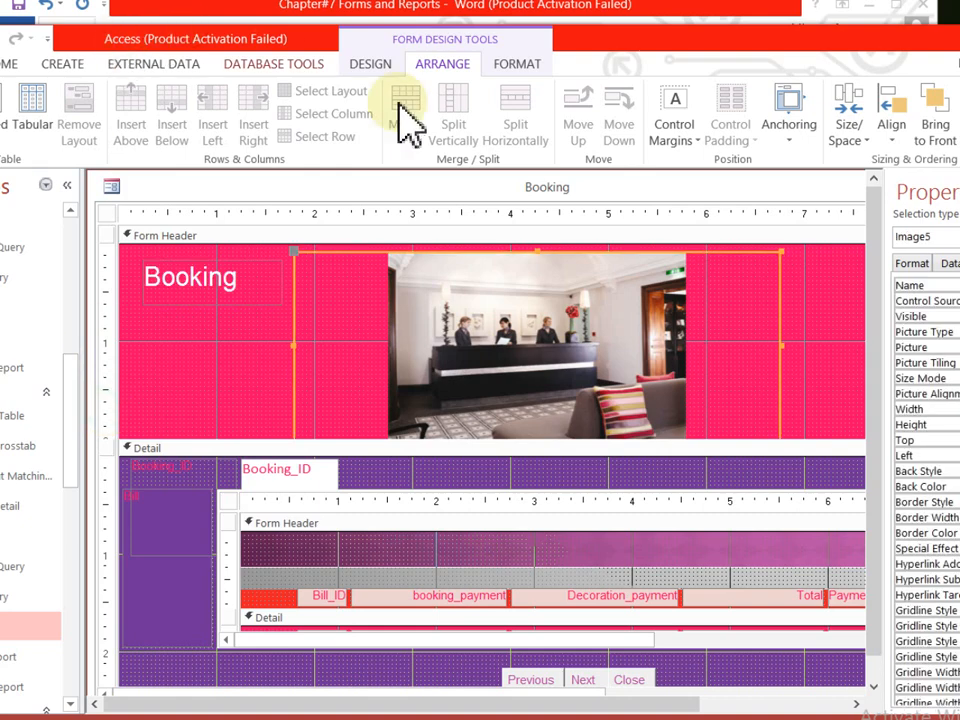
- Draw a new unbound text box with label just below the Booking title
click(372, 64)
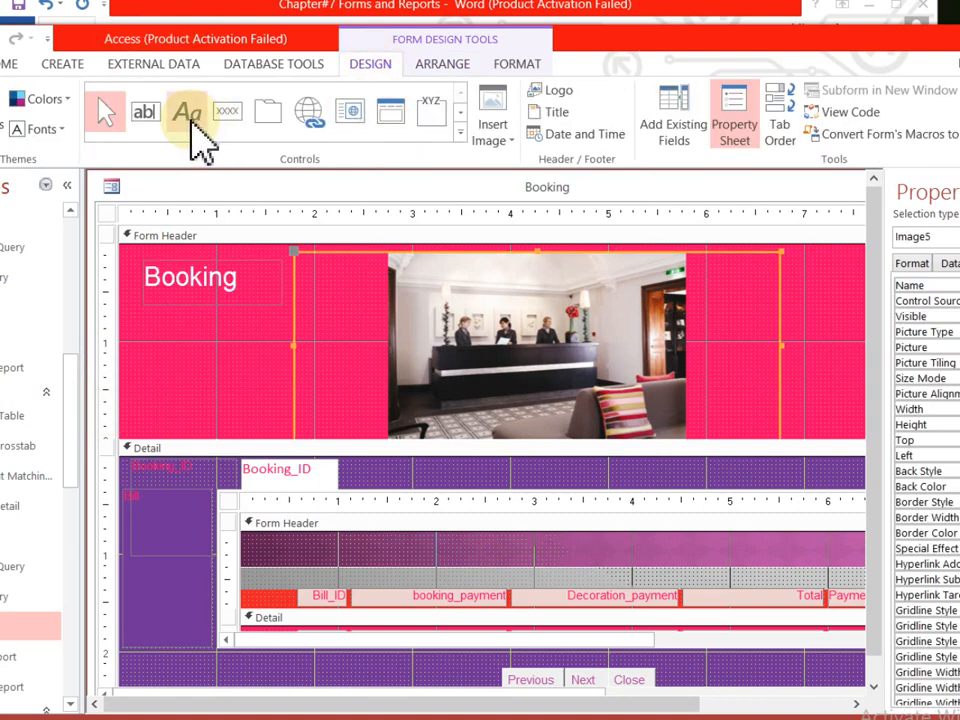
click(148, 115)
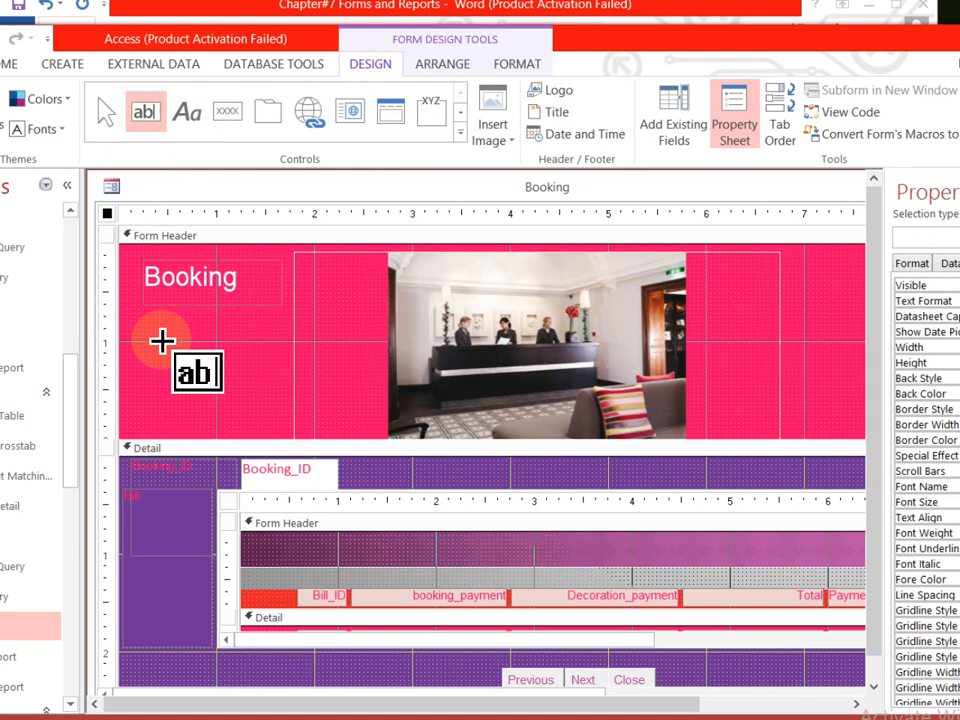
mouse_move(150, 326)
mouse_down()
mouse_move(223, 369)
mouse_move(263, 362)
mouse_up()
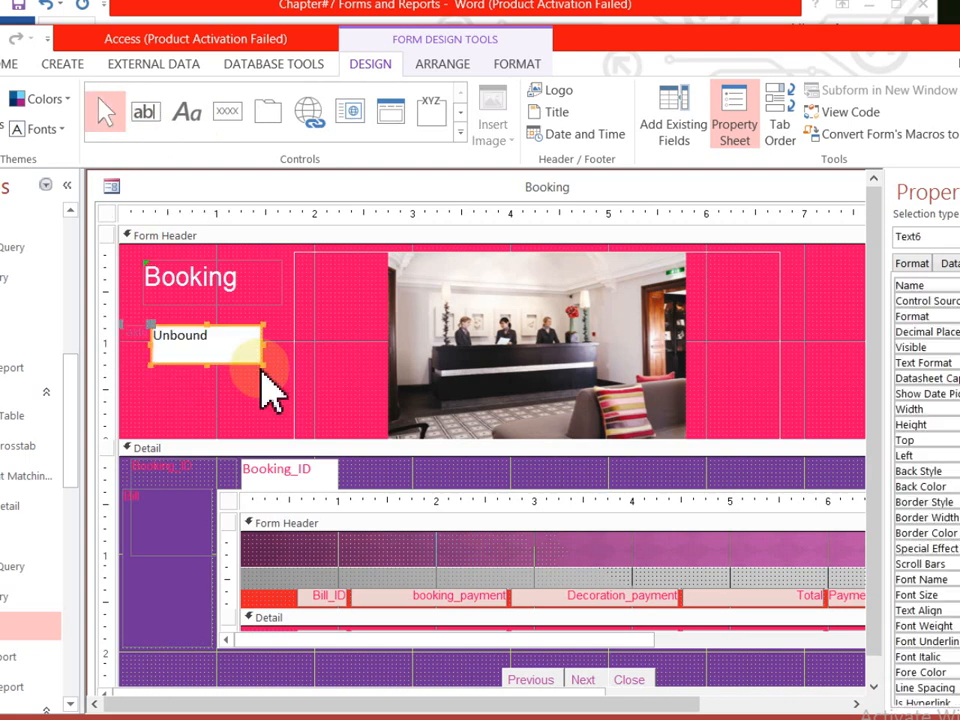
click(203, 338)
drag(197, 325, 165, 326)
click(137, 337)
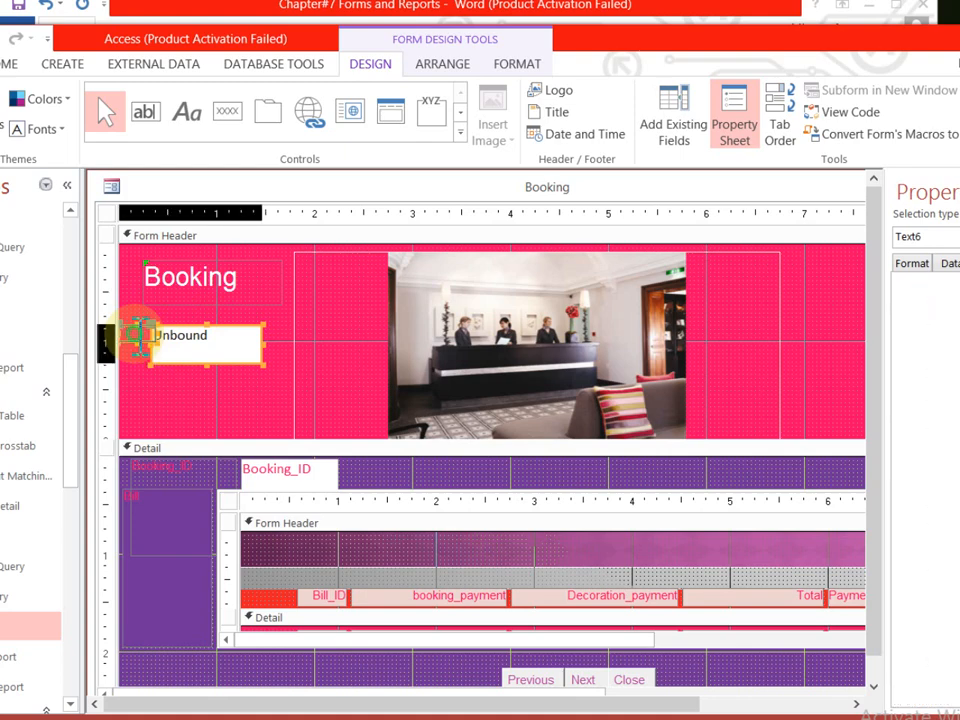
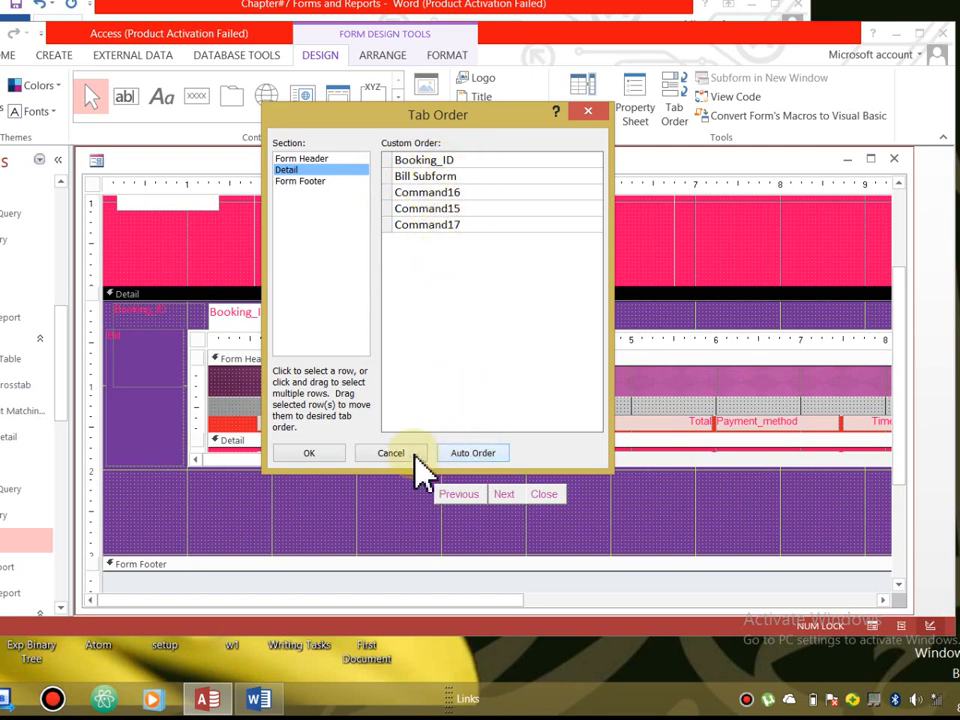
- Review the Form Header, Form Footer and Detail tab orders, closing without changes
click(312, 454)
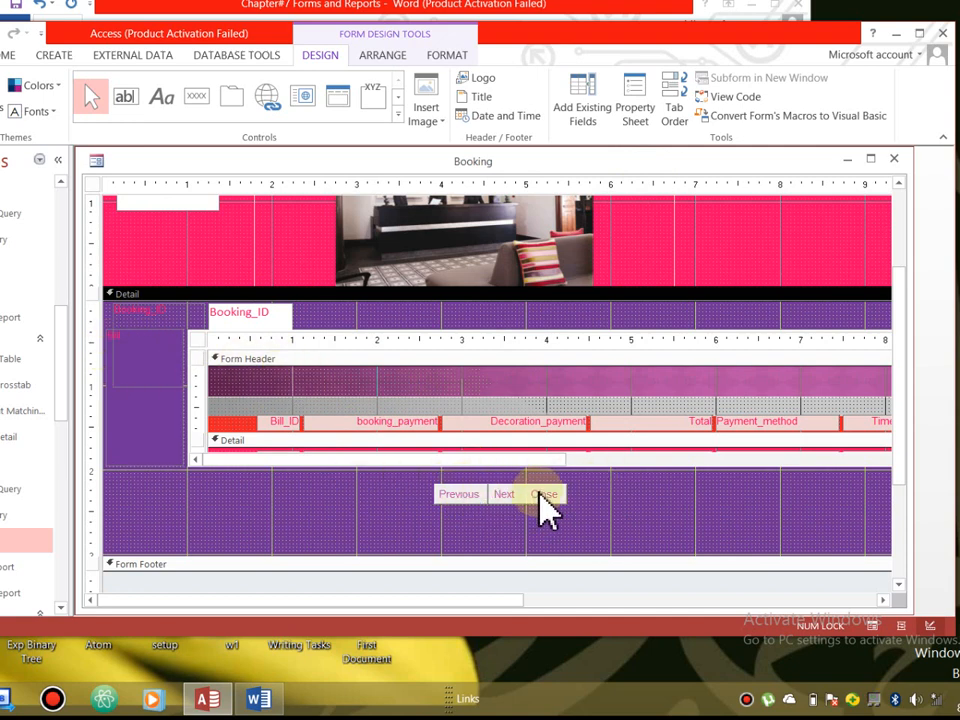
click(680, 108)
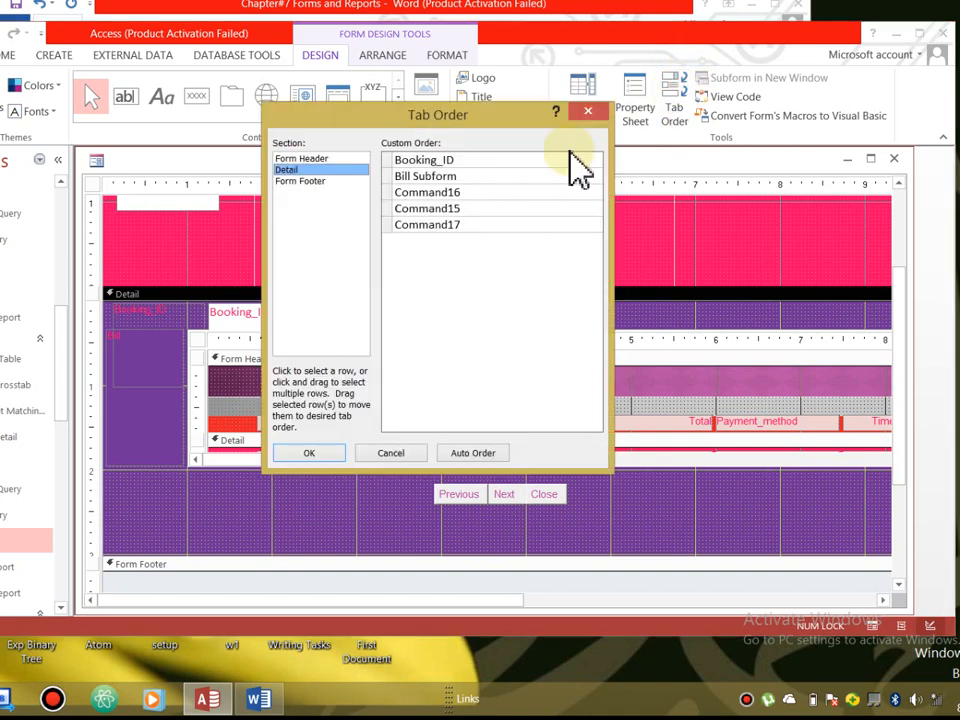
click(398, 175)
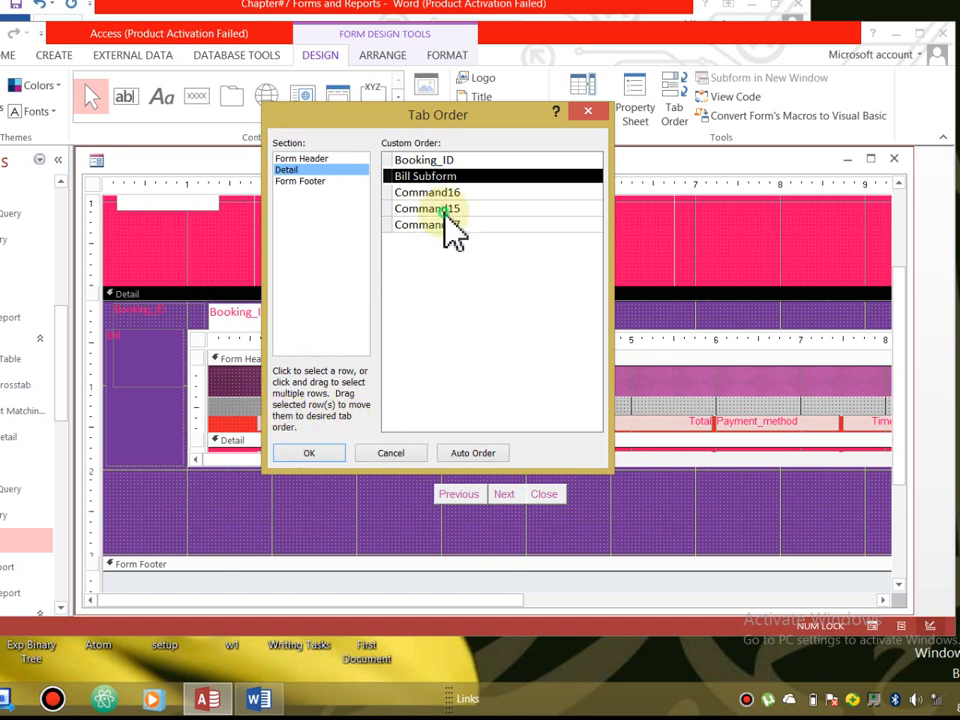
click(303, 159)
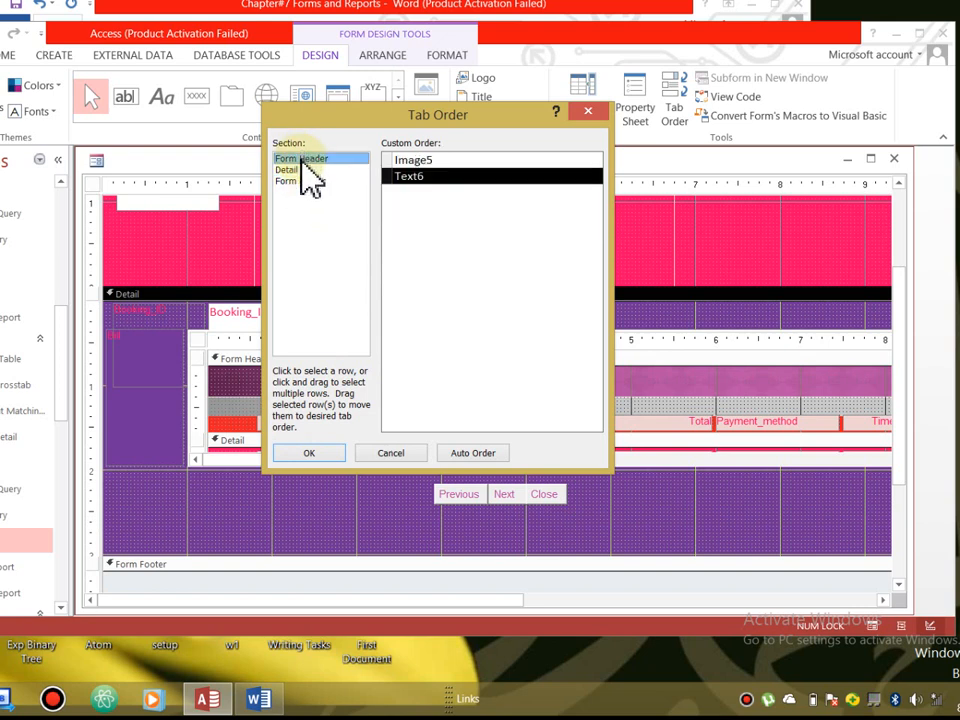
click(302, 181)
click(296, 170)
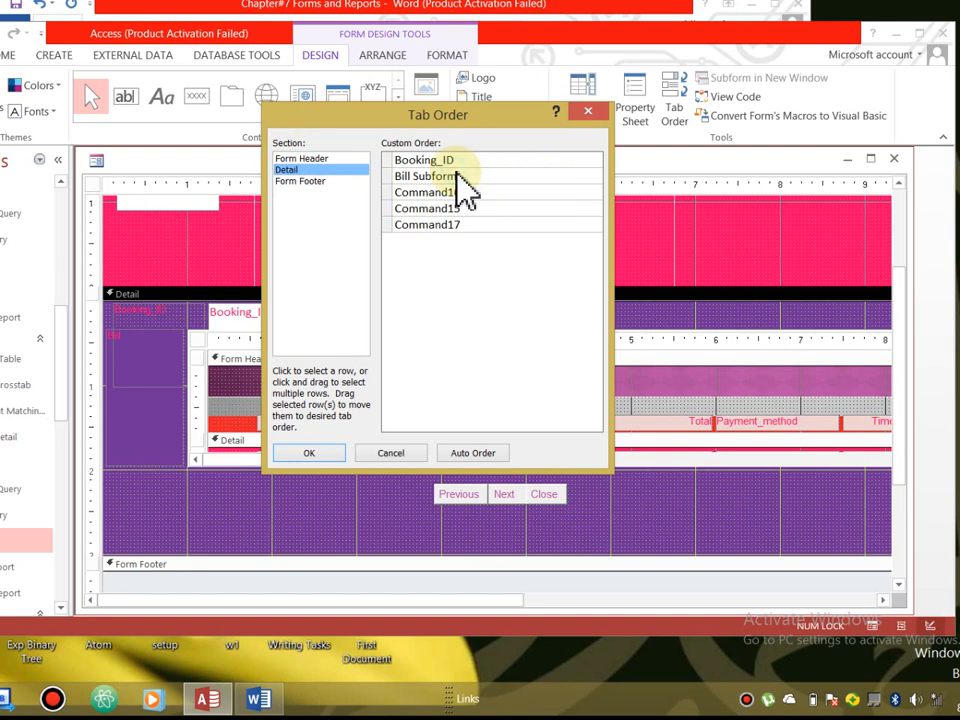
click(390, 176)
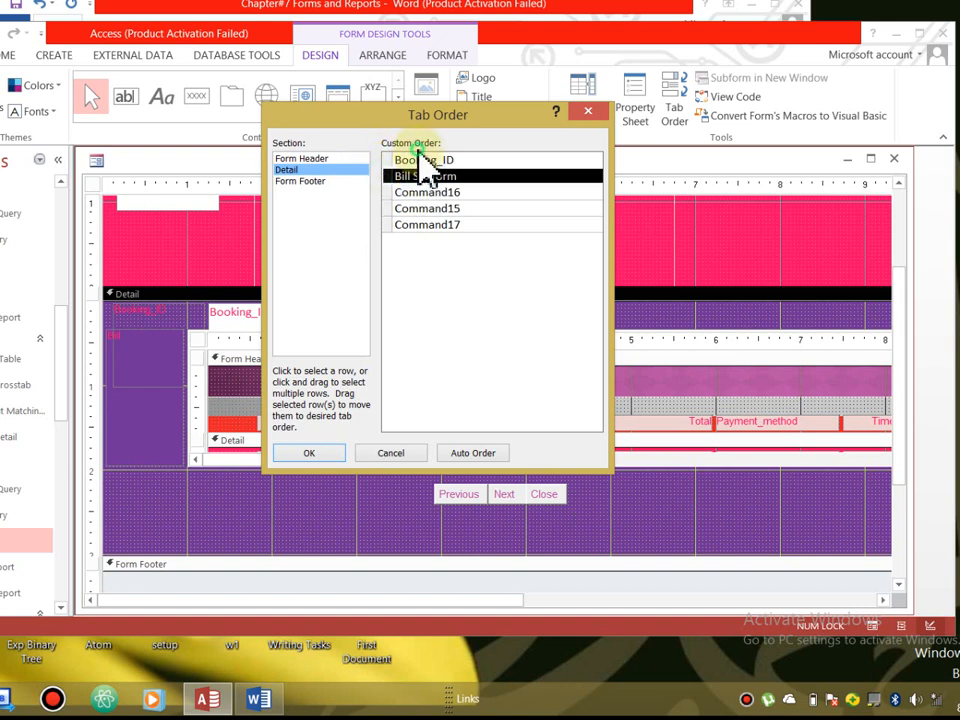
click(373, 455)
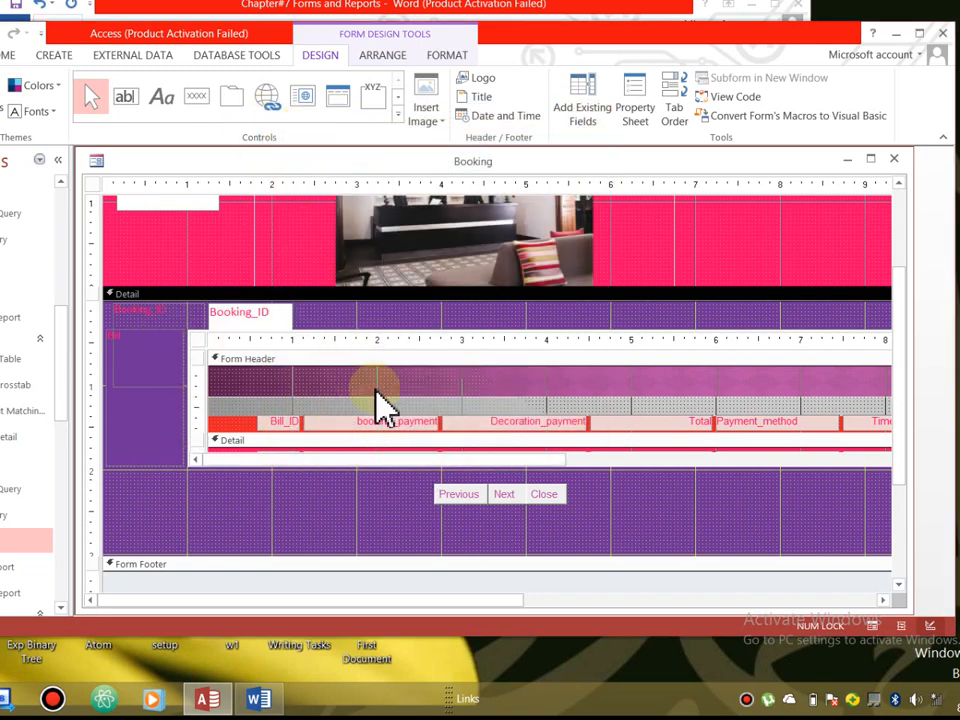
- Move Bill Subform below Command17 at the end of the Detail tab order and confirm
click(672, 118)
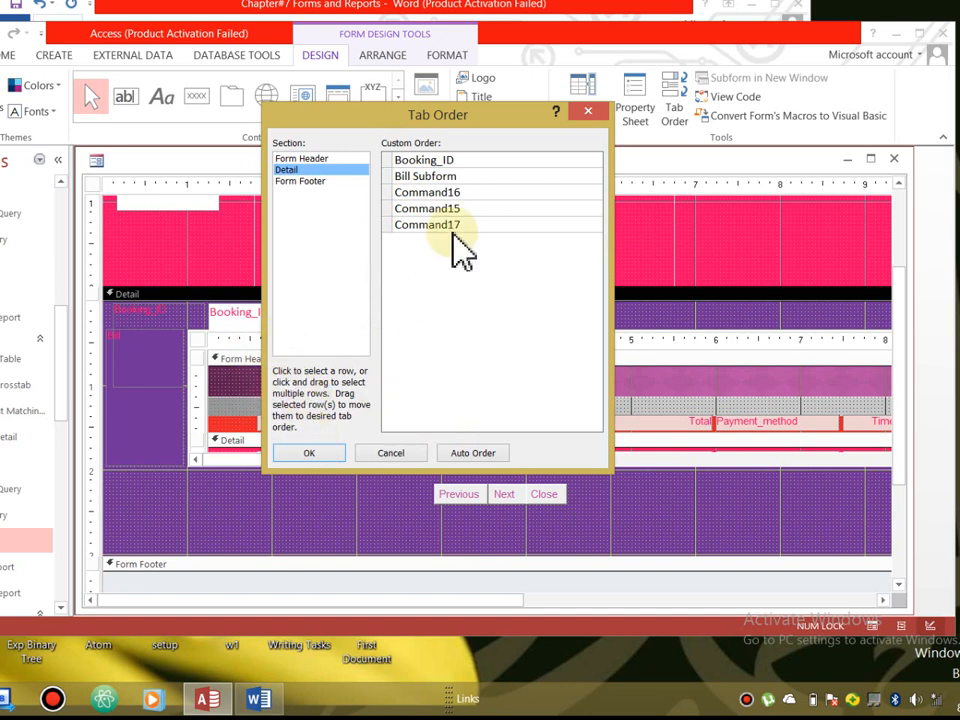
click(390, 223)
click(386, 181)
click(386, 179)
drag(389, 182, 398, 243)
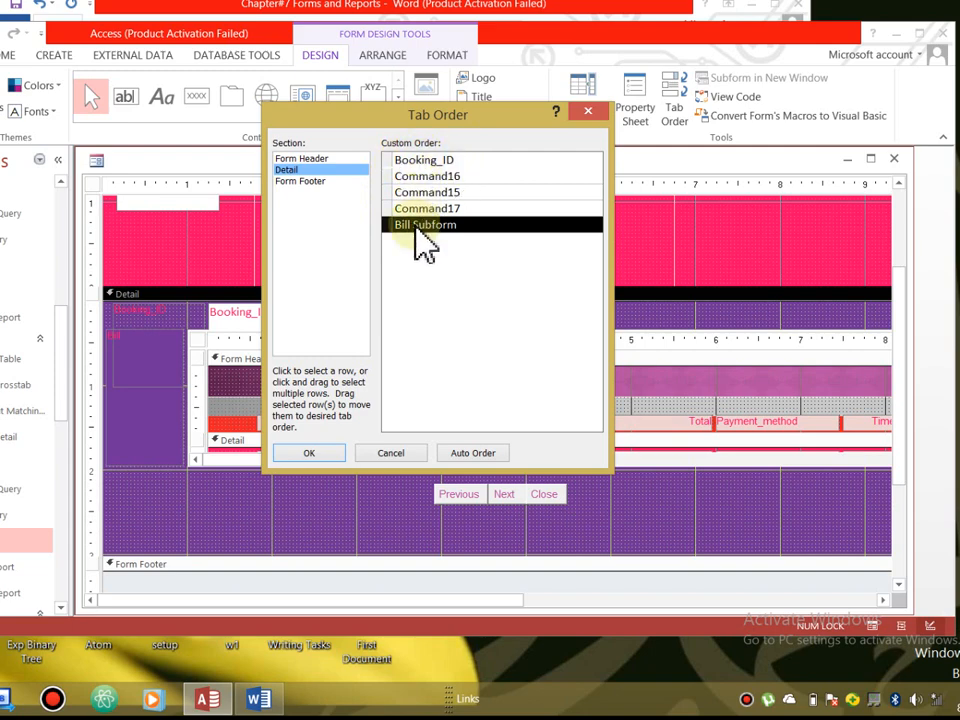
click(311, 457)
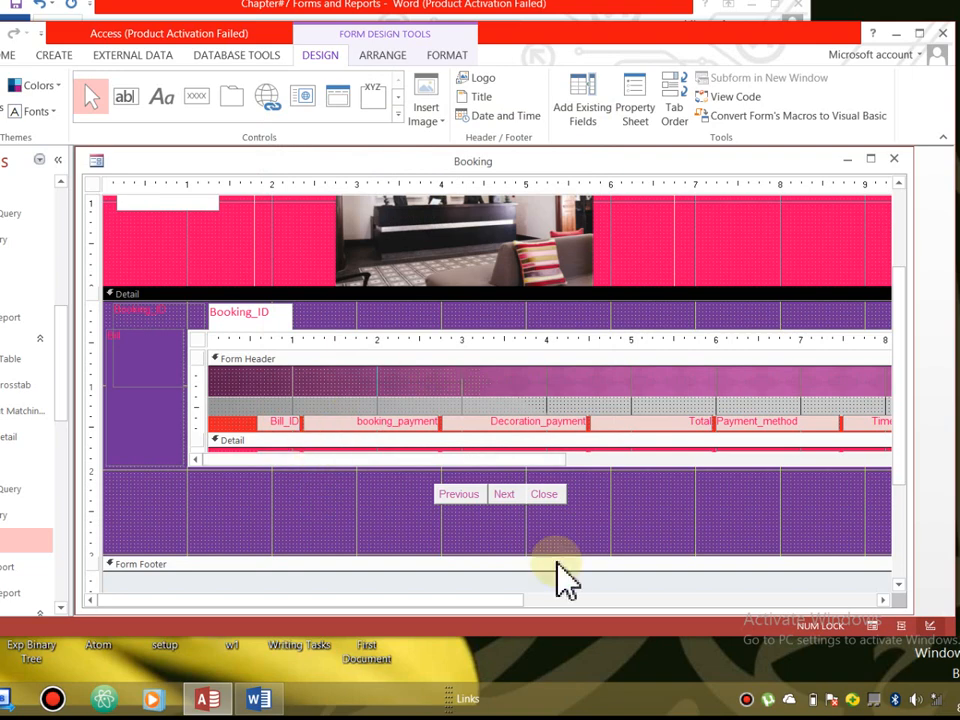
- Switch the Booking form to Form View to see its records
click(435, 518)
click(205, 309)
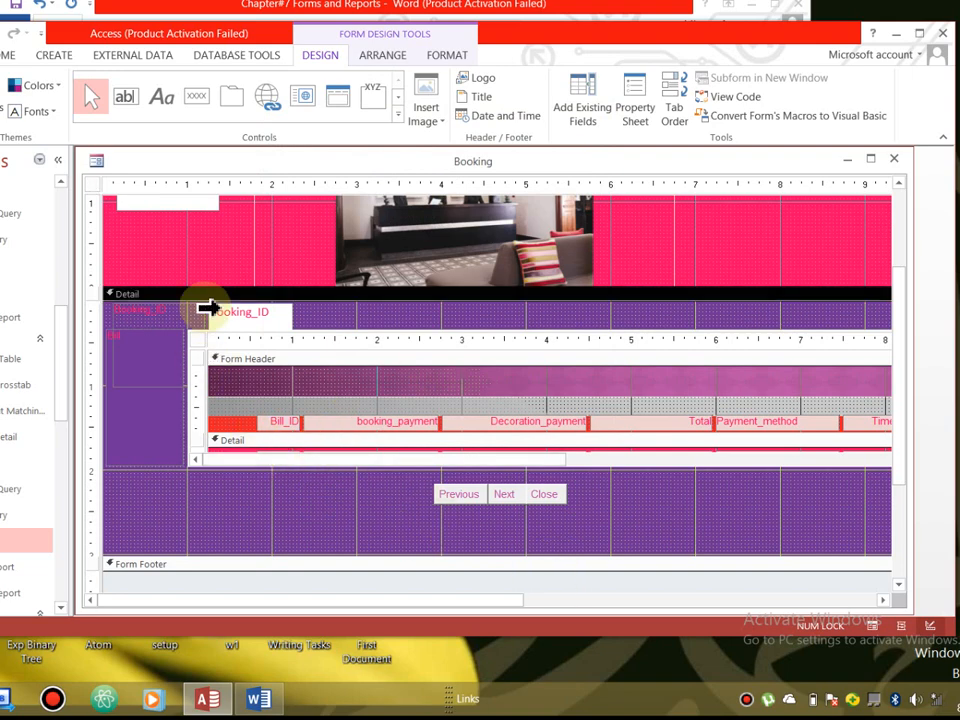
click(2, 100)
click(10, 148)
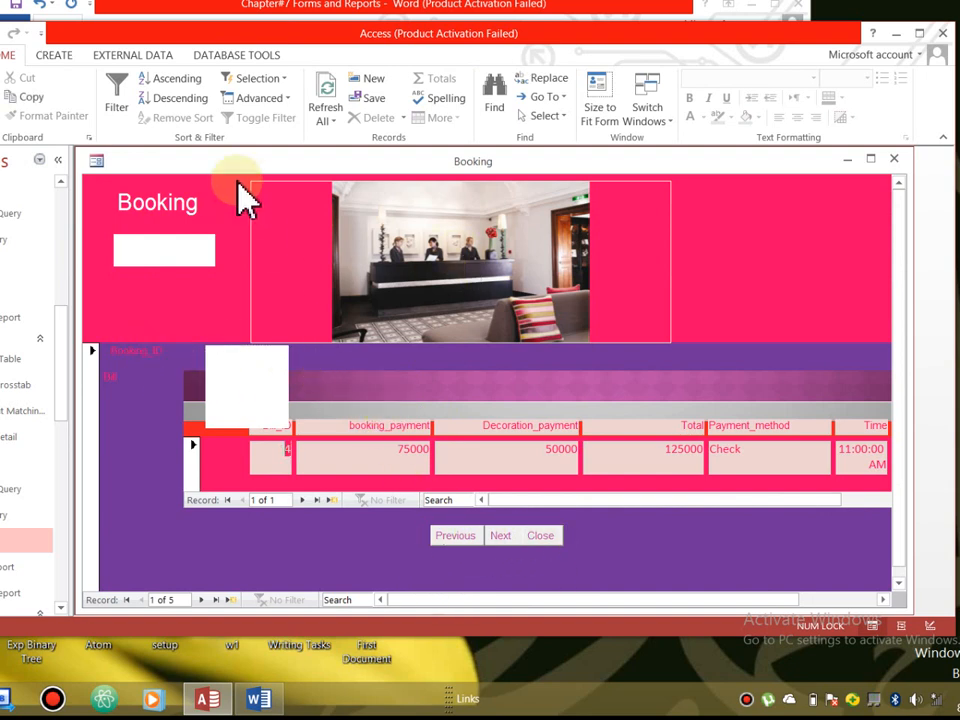
- Return the Booking form to Design View and try dragging Booking_ID to the tab order's end
click(3, 110)
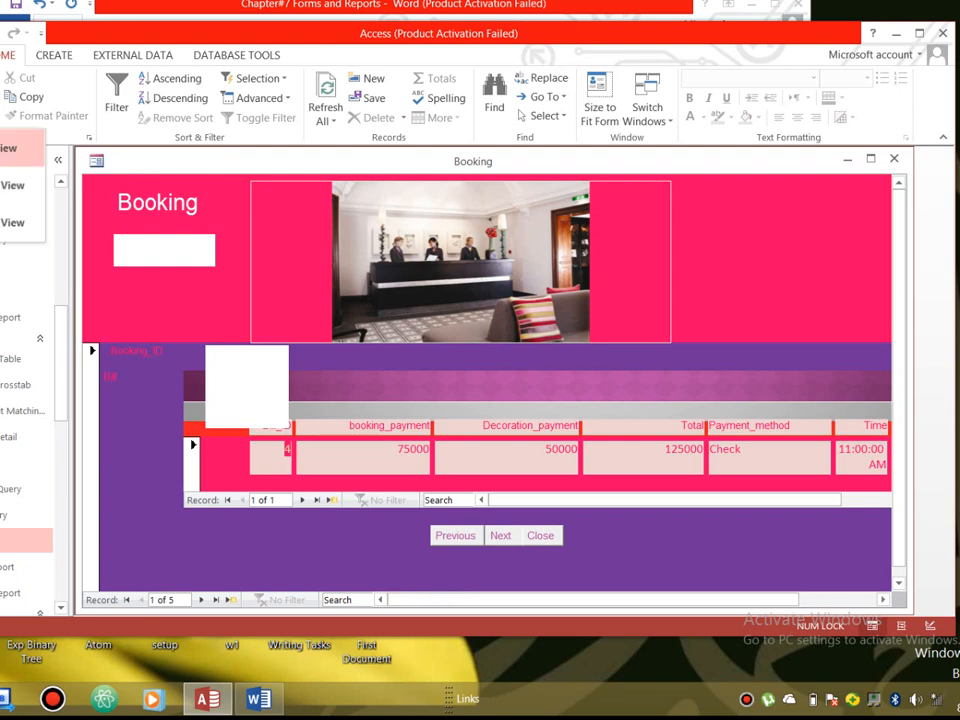
click(10, 226)
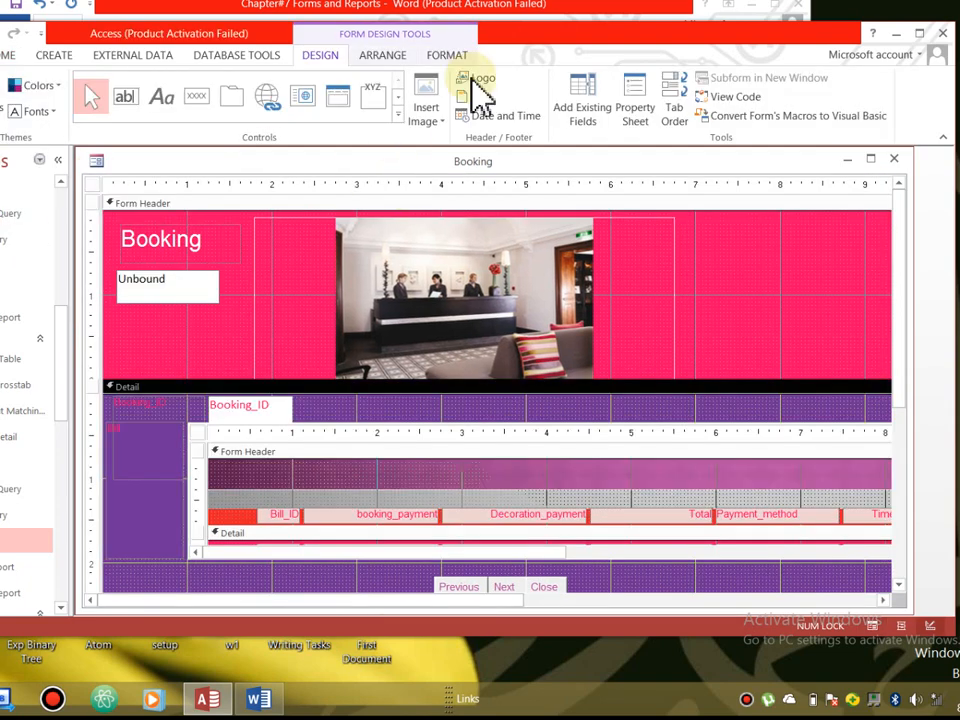
click(676, 94)
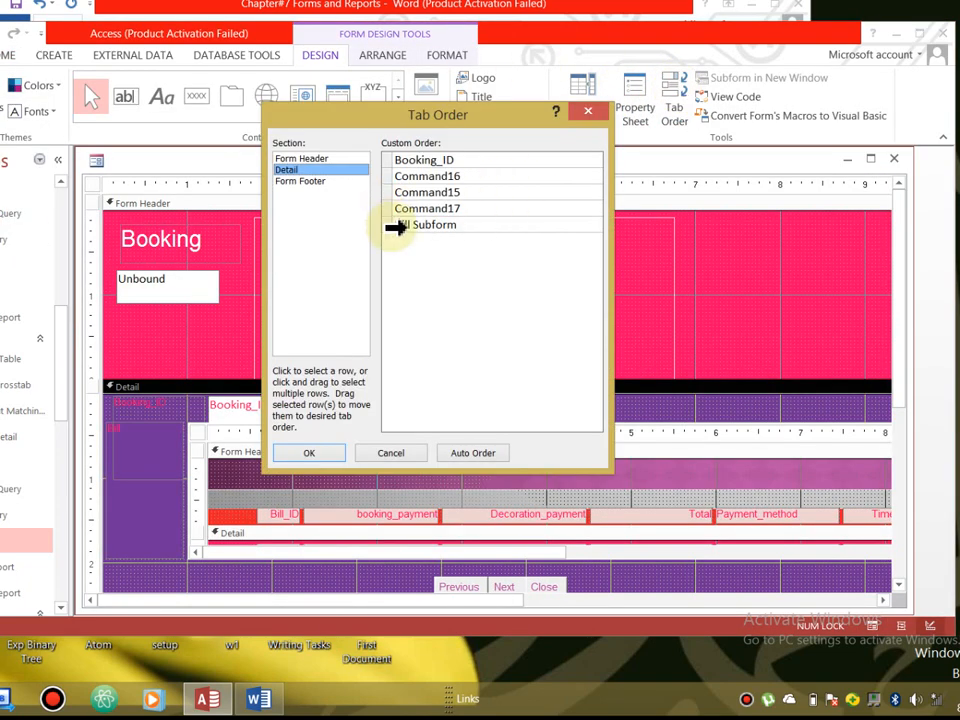
drag(388, 176, 401, 252)
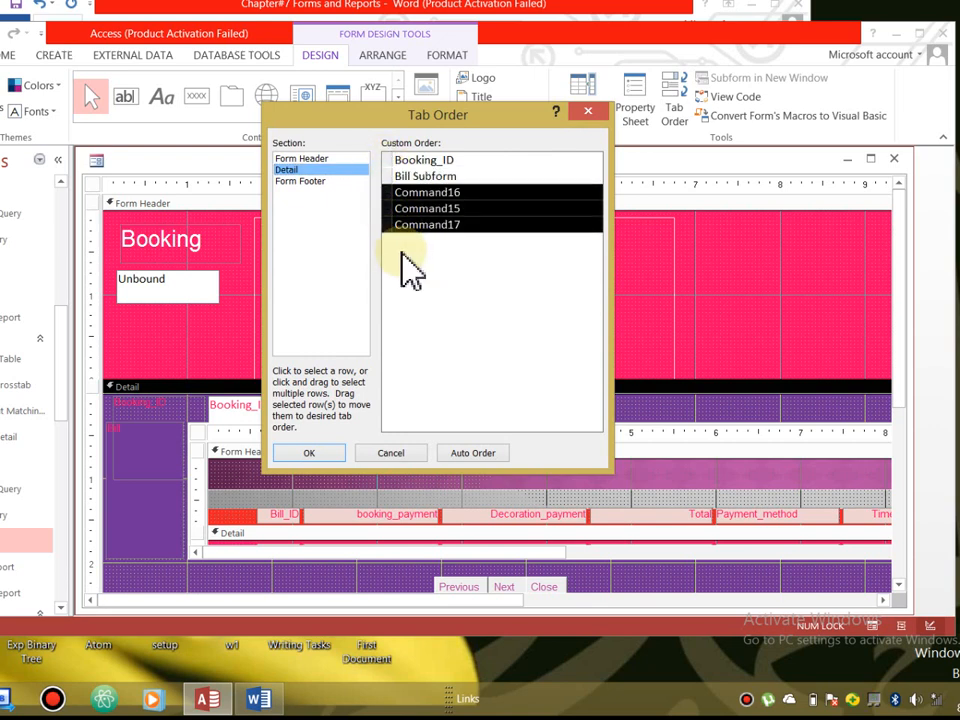
click(389, 159)
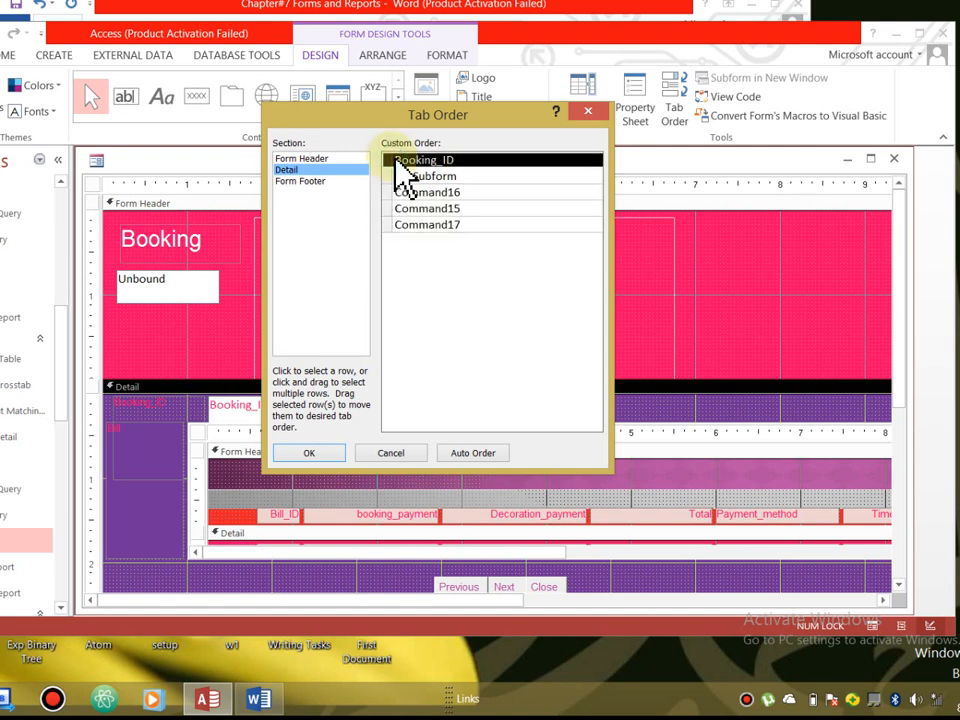
drag(393, 168, 414, 261)
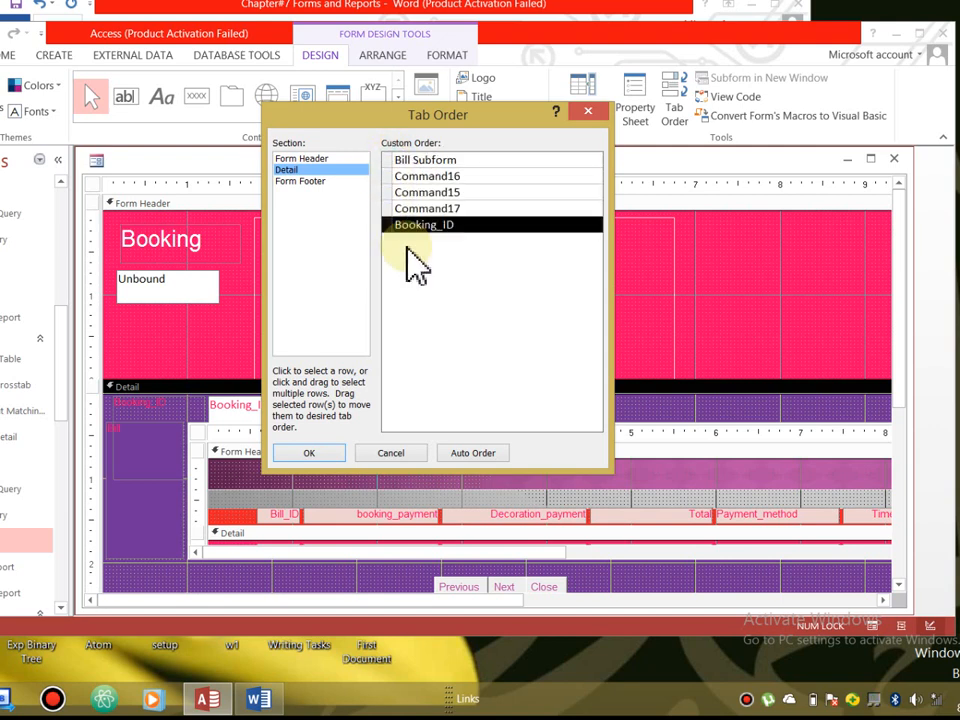
- Apply Auto Order, move Booking_ID below Command17, and confirm the tab order
click(474, 453)
click(390, 160)
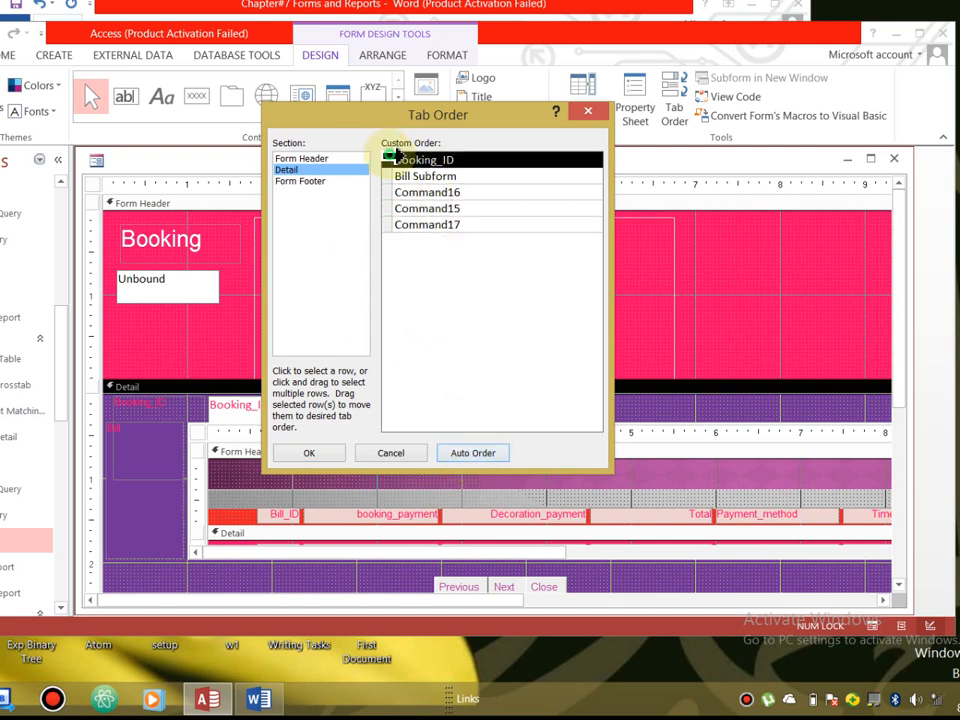
drag(388, 163, 404, 246)
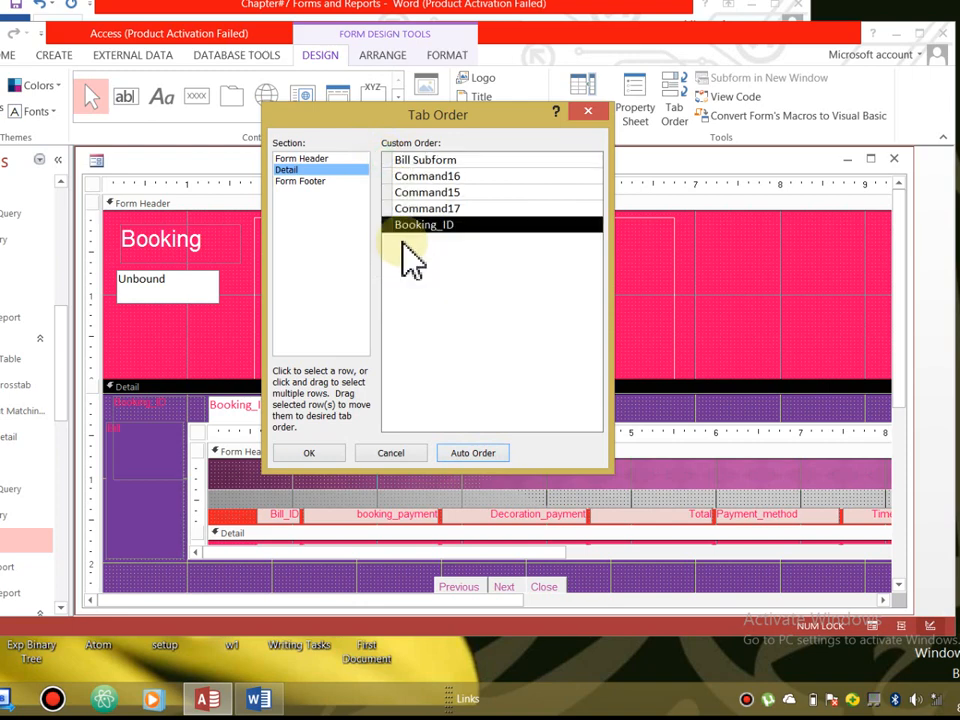
click(322, 453)
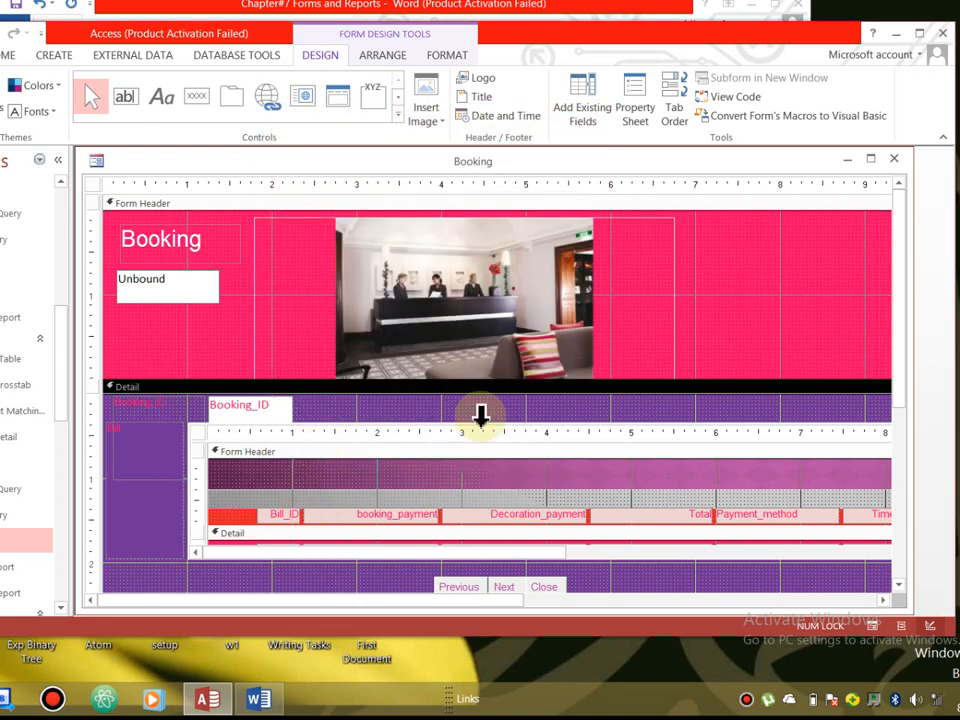
drag(898, 356, 931, 519)
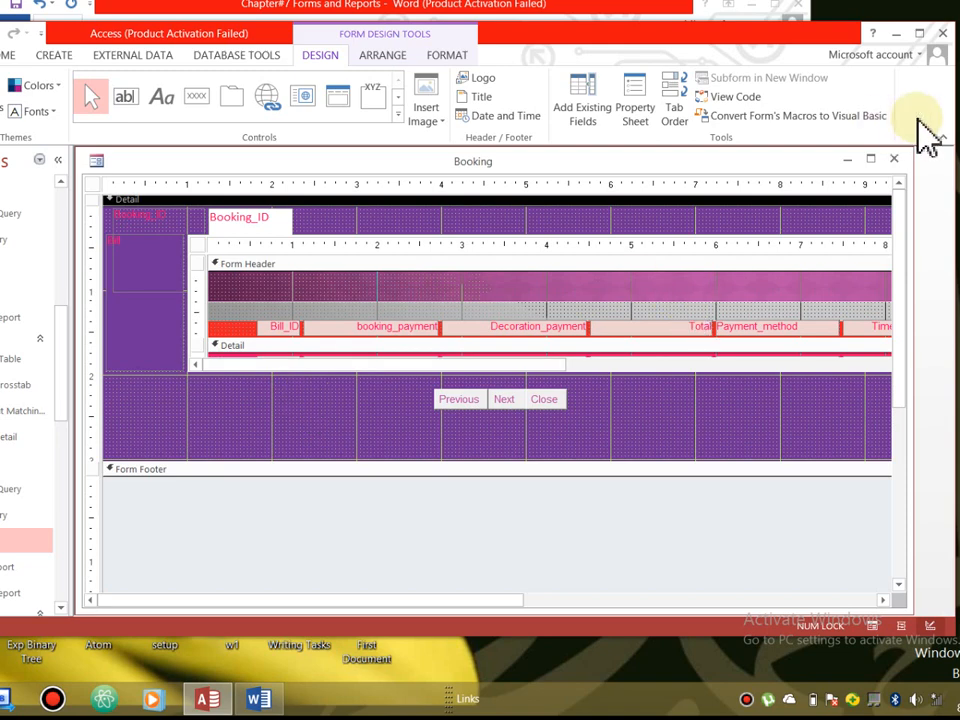
- Save and close the Booking form design, close the hall form, and reopen Booking
click(894, 159)
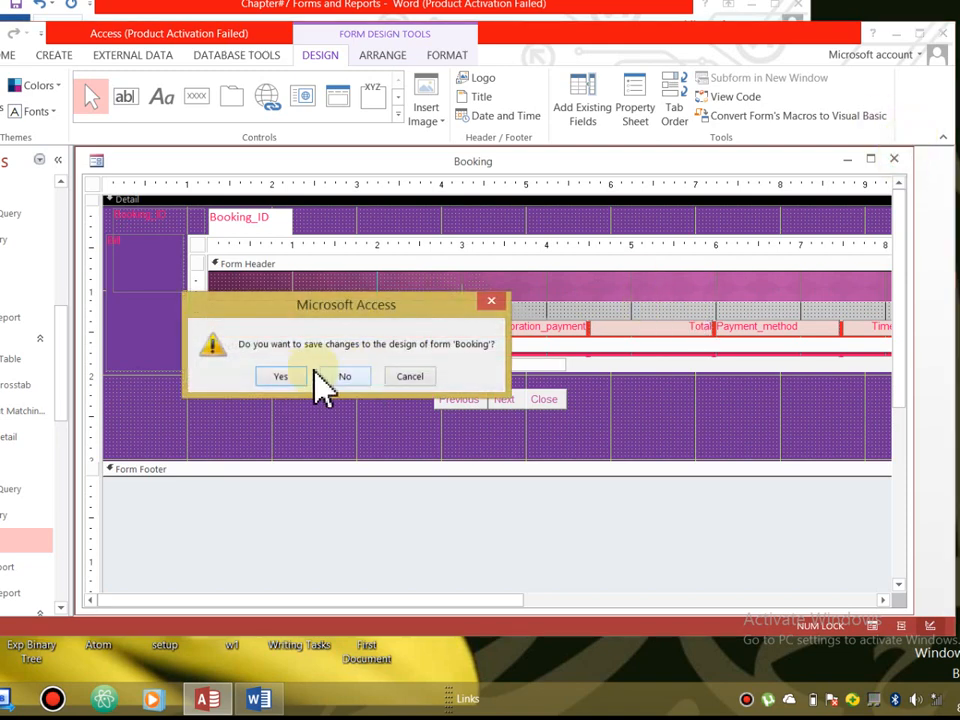
click(270, 377)
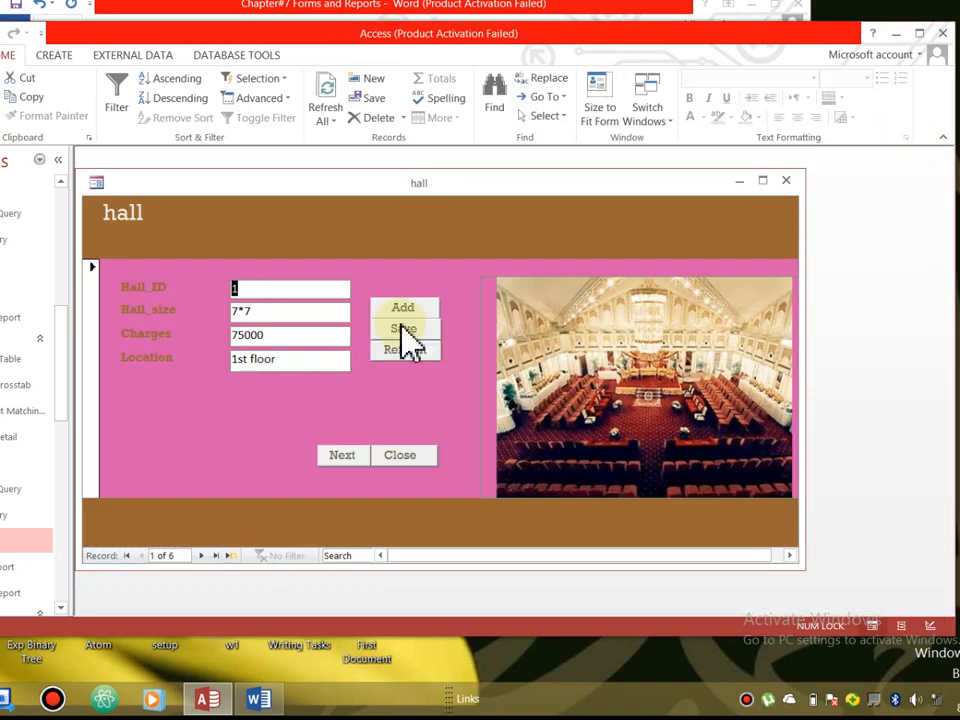
click(787, 181)
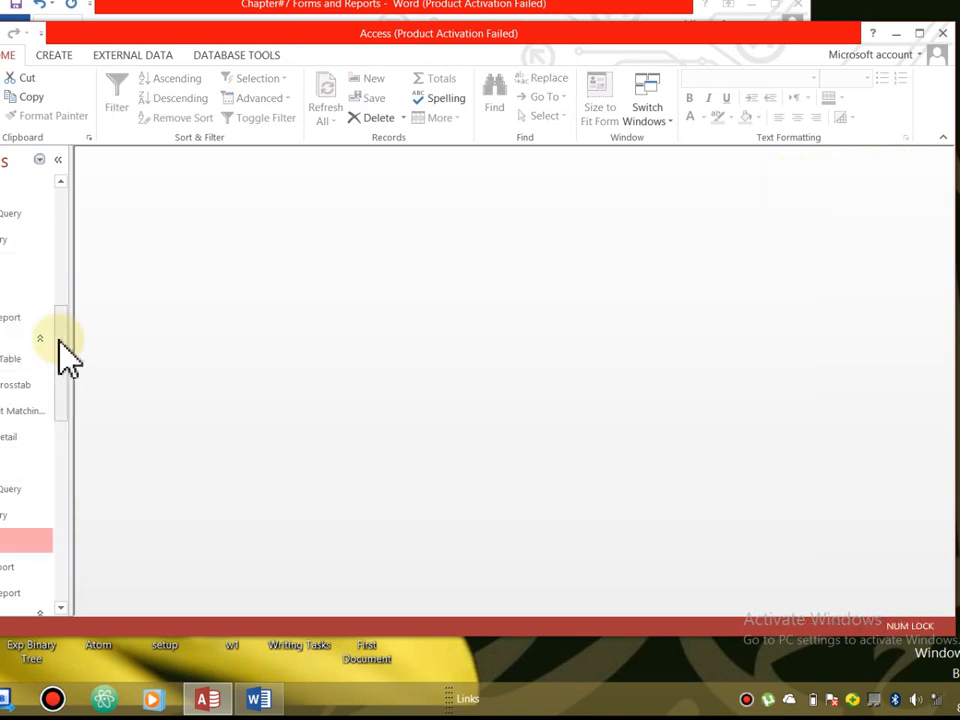
double_click(20, 541)
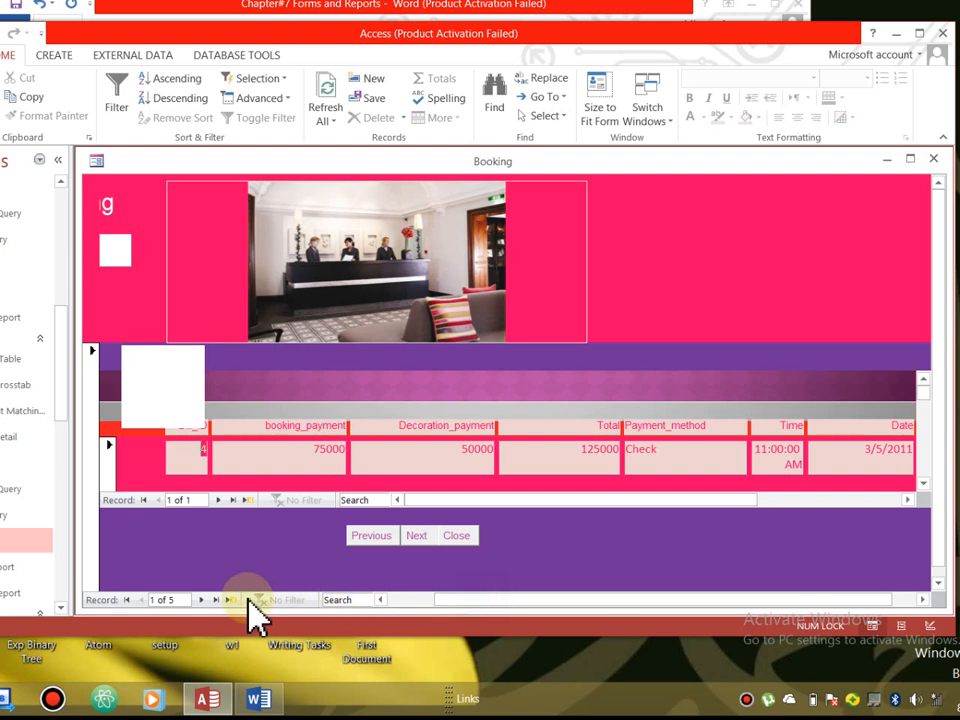
drag(465, 600, 363, 604)
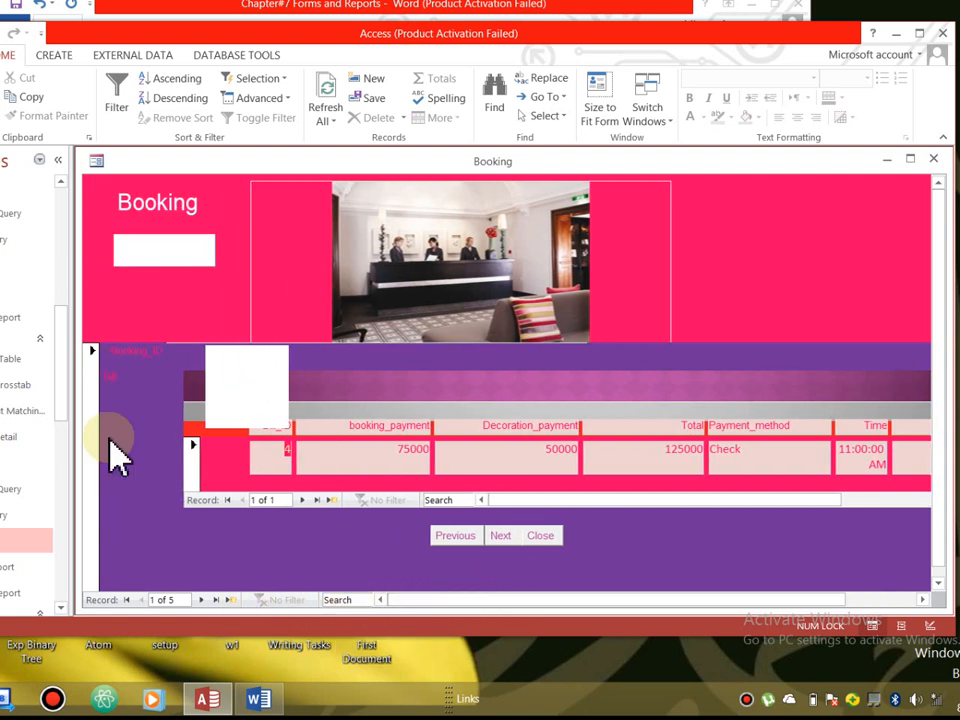
- Tab through the Booking form's fields until the bill subform reaches a new blank record
click(121, 366)
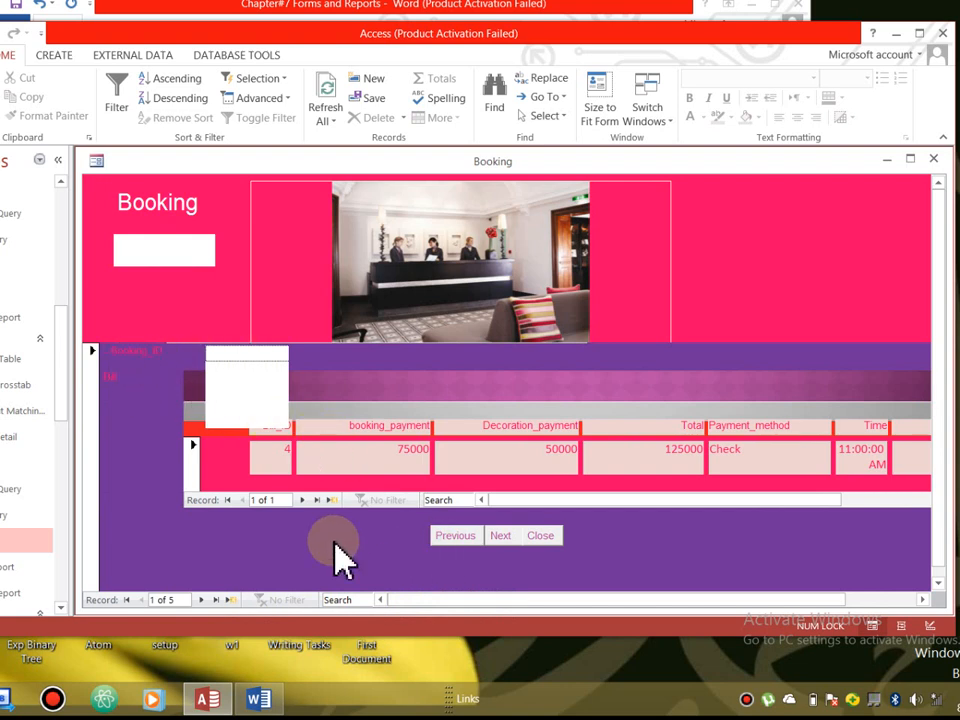
click(188, 354)
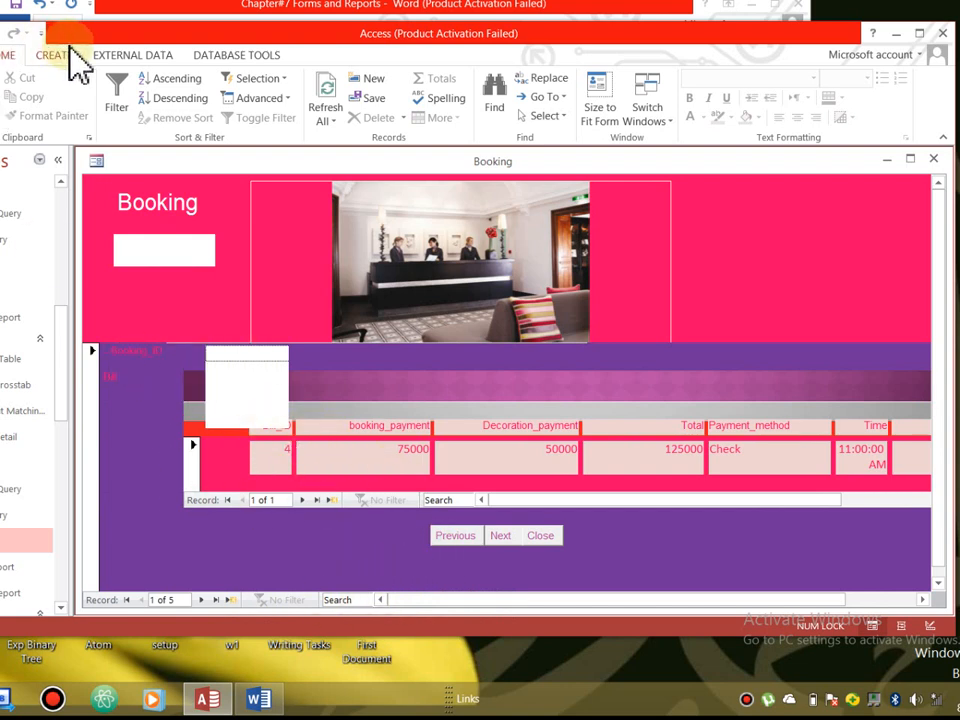
key(Tab)
key(Tab)
key(Tab)
key(Tab)
key(Tab)
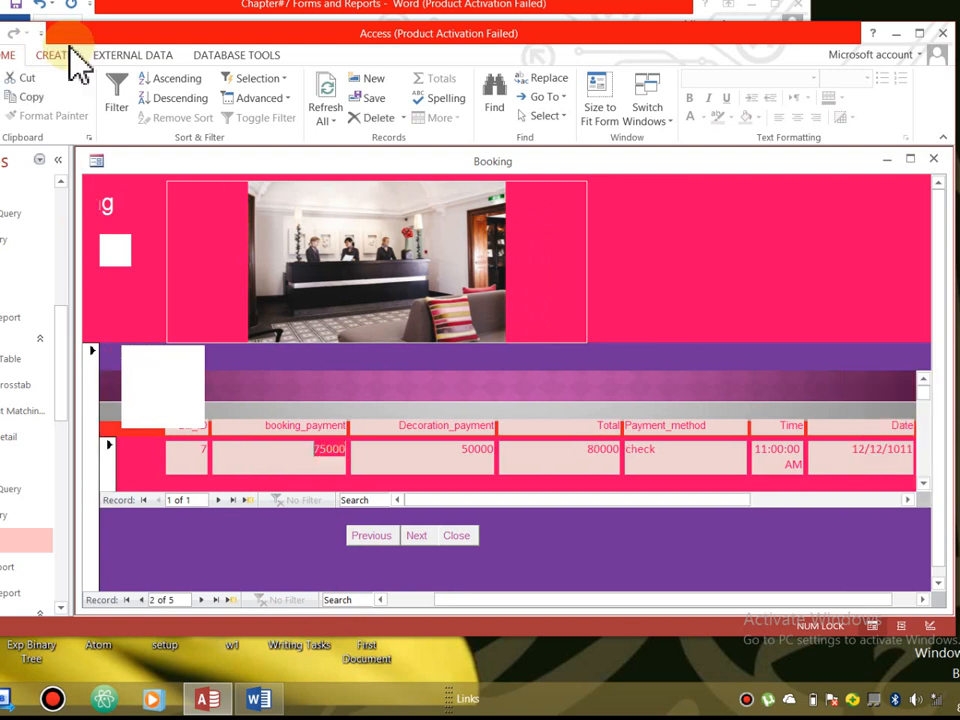
key(Tab)
key(Tab)
key(Tab)
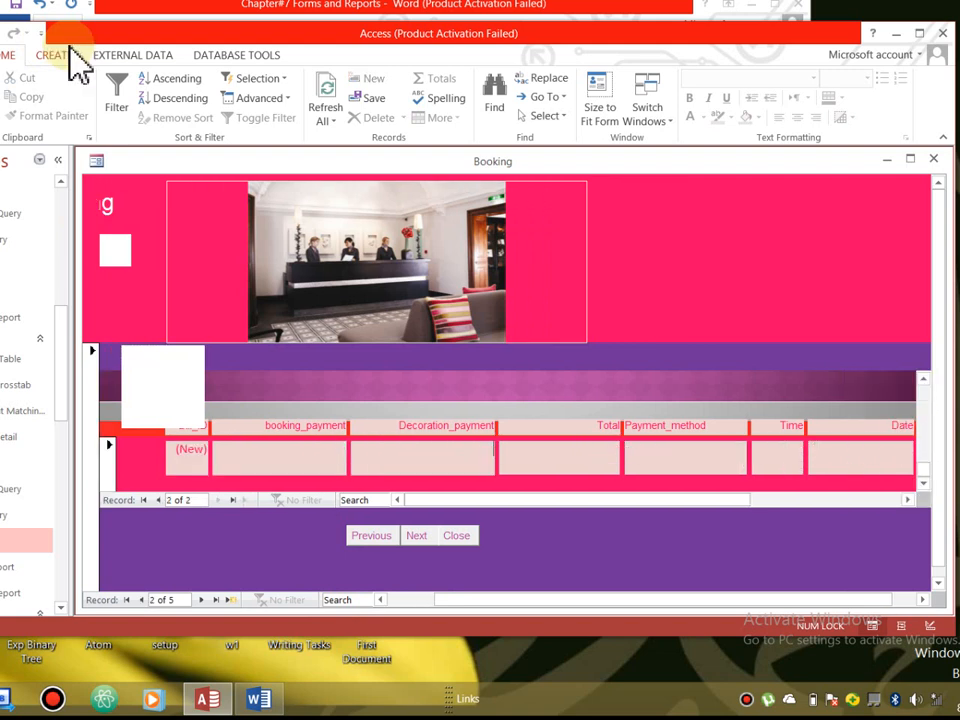
key(Tab)
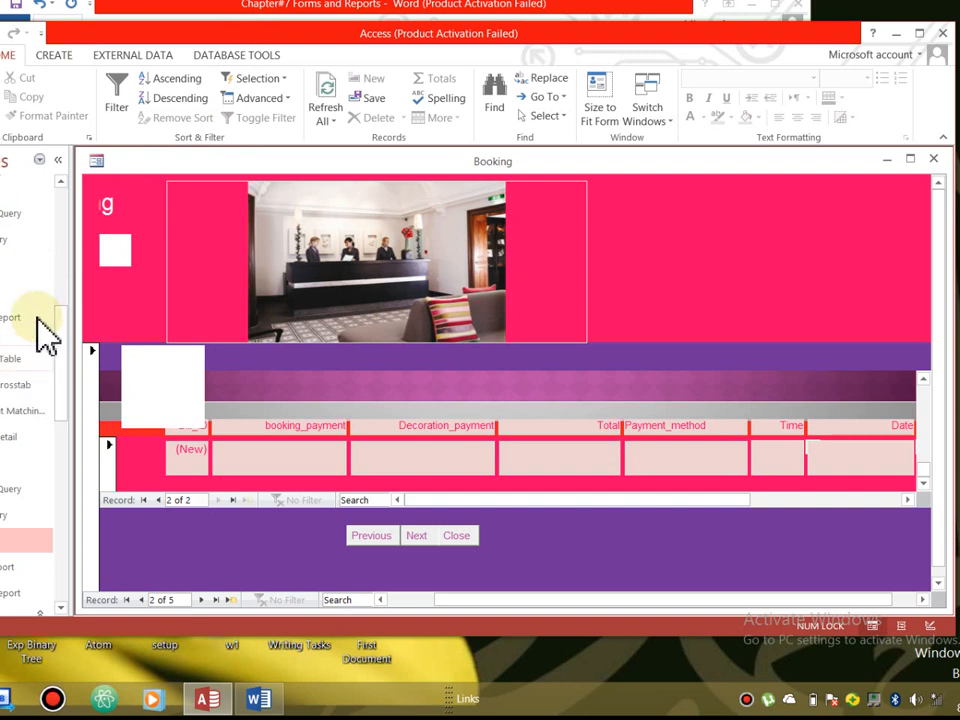
drag(57, 265, 57, 258)
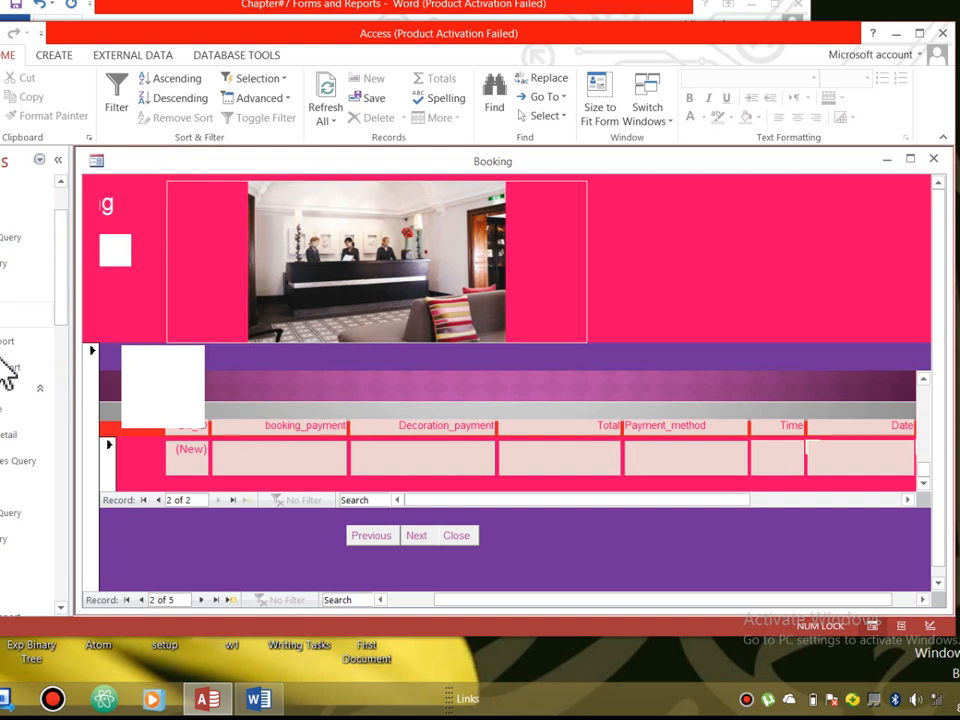
drag(66, 246, 68, 199)
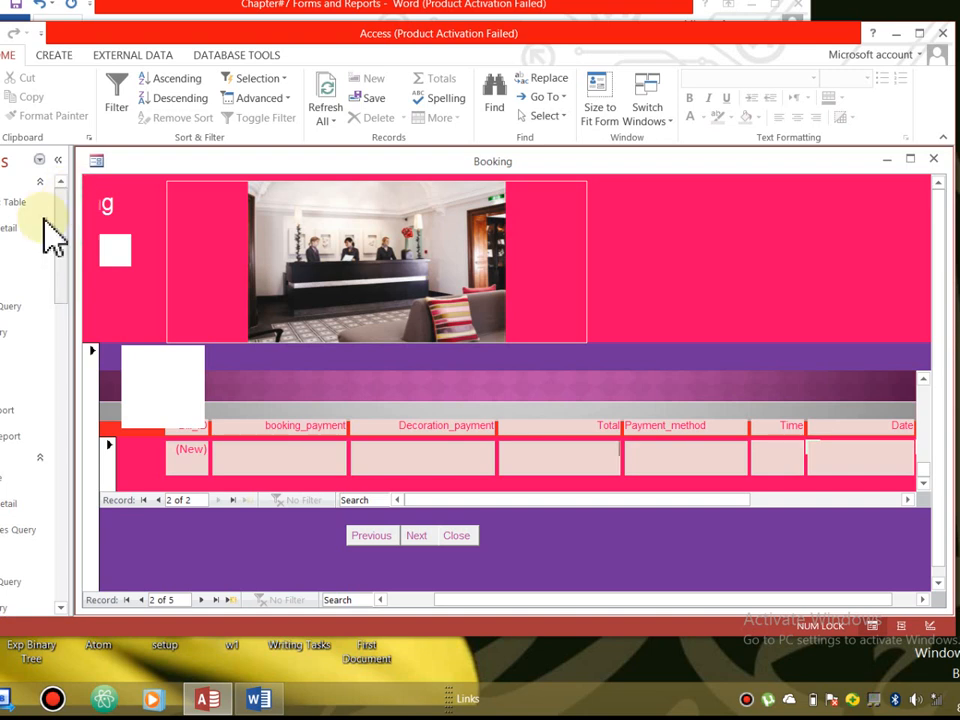
mouse_move(66, 257)
mouse_down()
mouse_move(83, 338)
mouse_move(71, 294)
mouse_move(64, 302)
mouse_move(71, 270)
mouse_up()
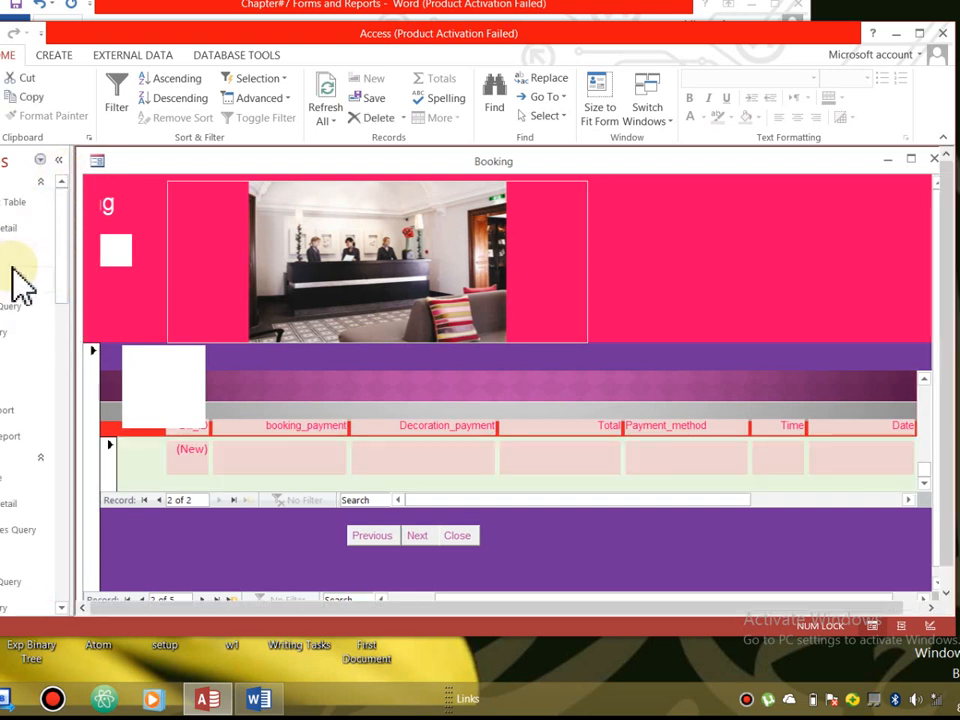
- Open MyForm in Design View with the Format commands shown, closing the Booking form
double_click(5, 400)
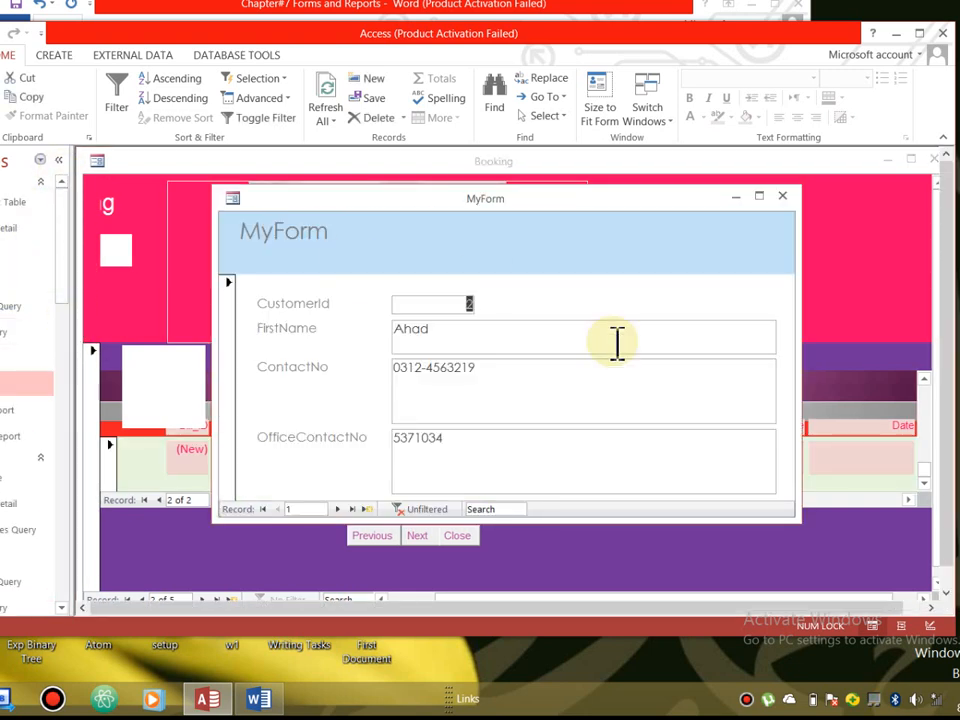
click(933, 161)
drag(369, 203, 285, 165)
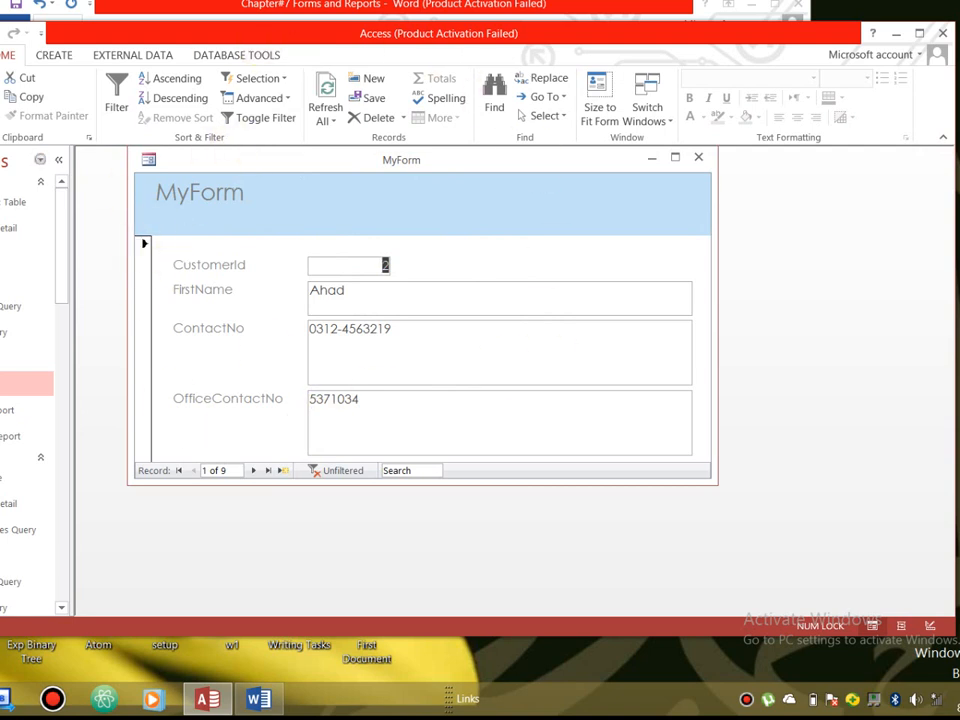
click(0, 115)
click(2, 228)
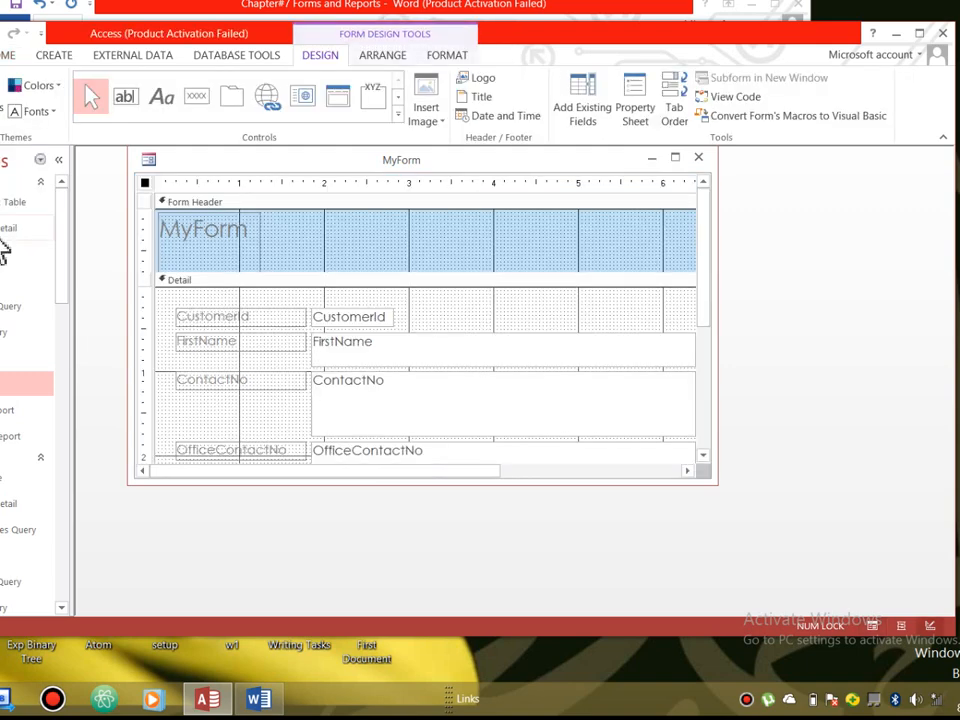
click(447, 56)
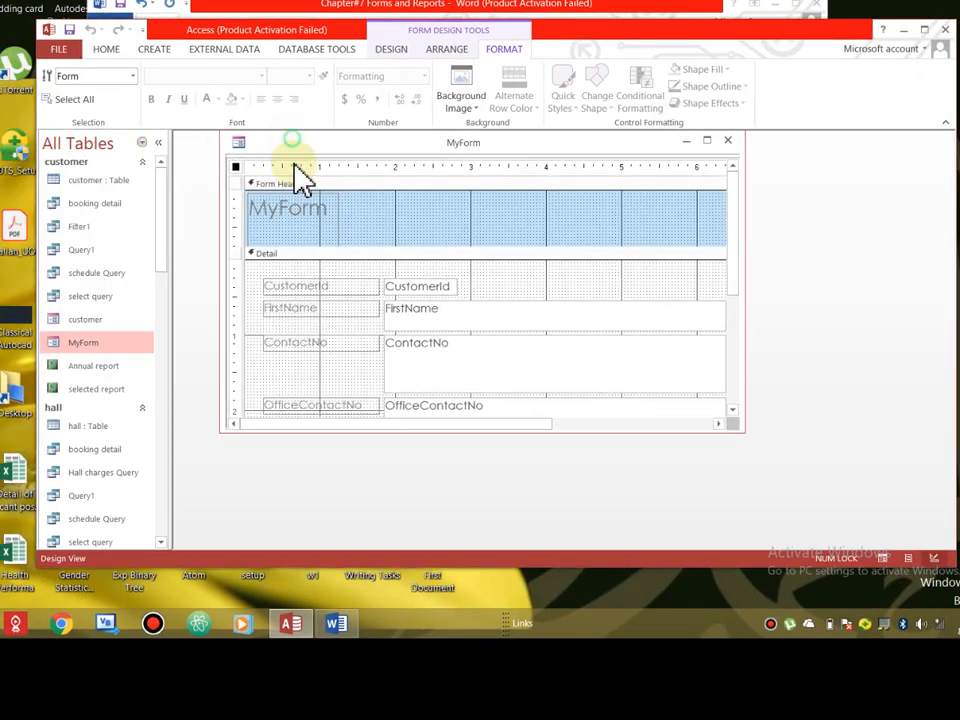
drag(291, 141, 284, 182)
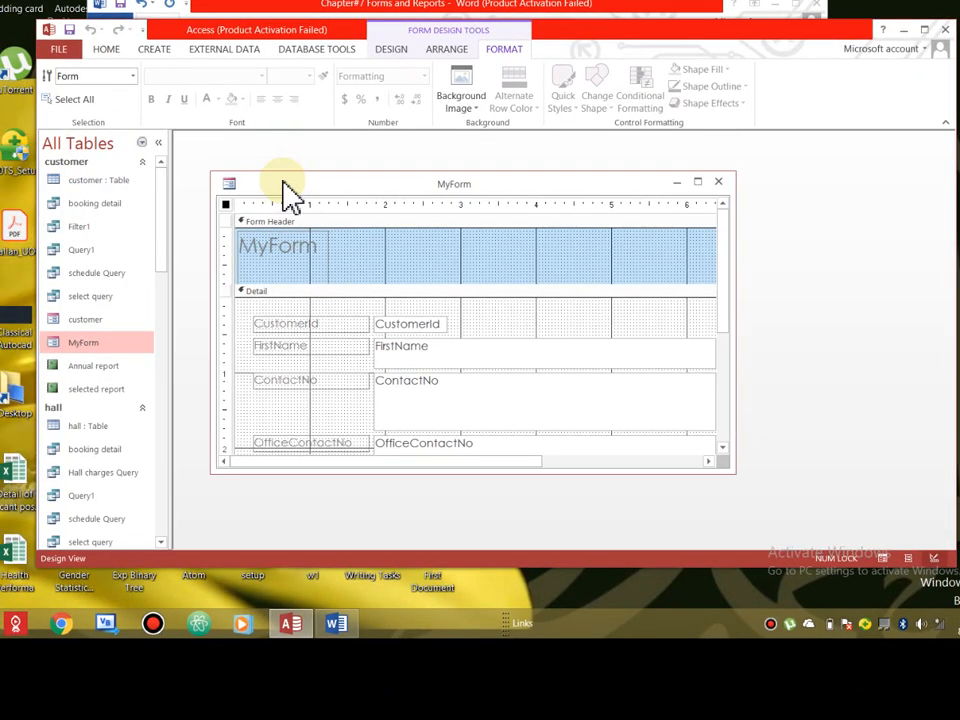
click(474, 106)
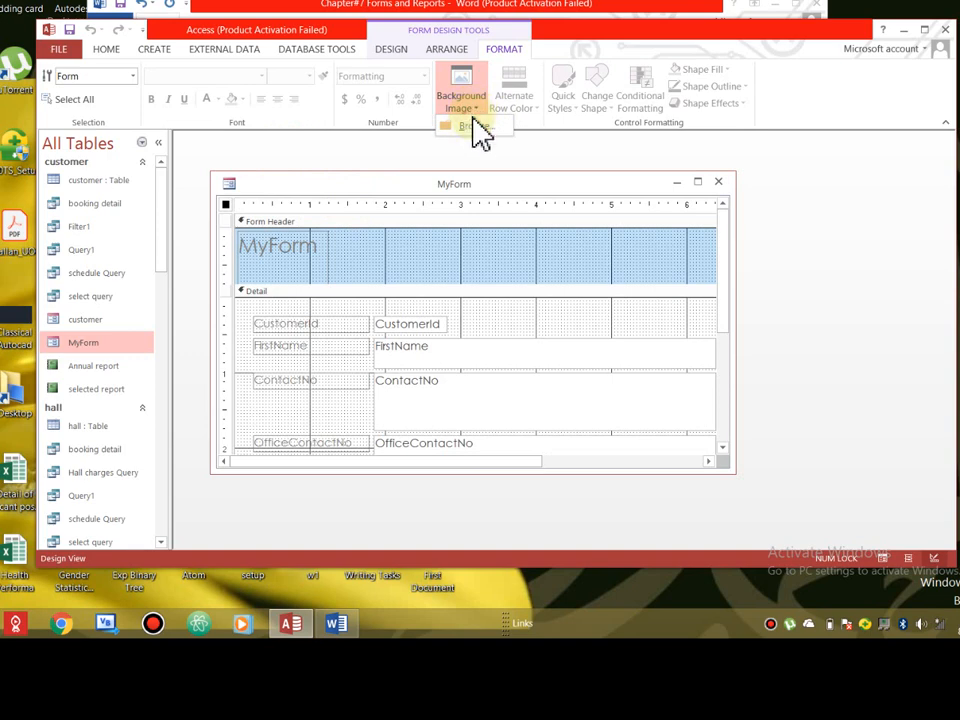
- Insert Desktop > LEWS Youtube Channel > 3D Elevation 1 as MyForm's background image
click(472, 127)
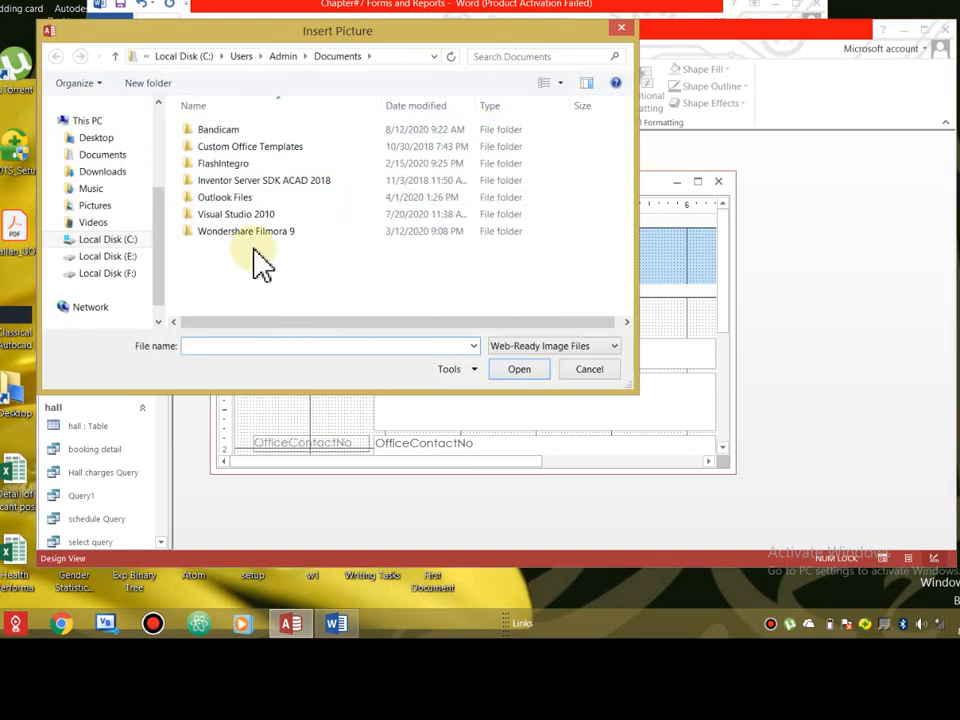
click(100, 145)
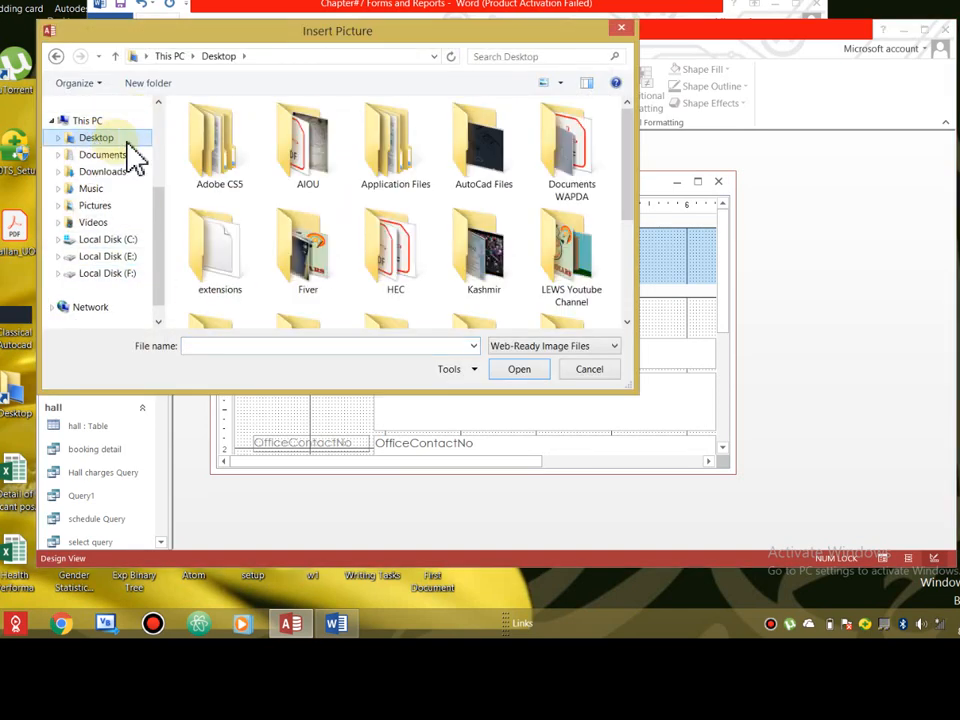
drag(632, 160, 650, 310)
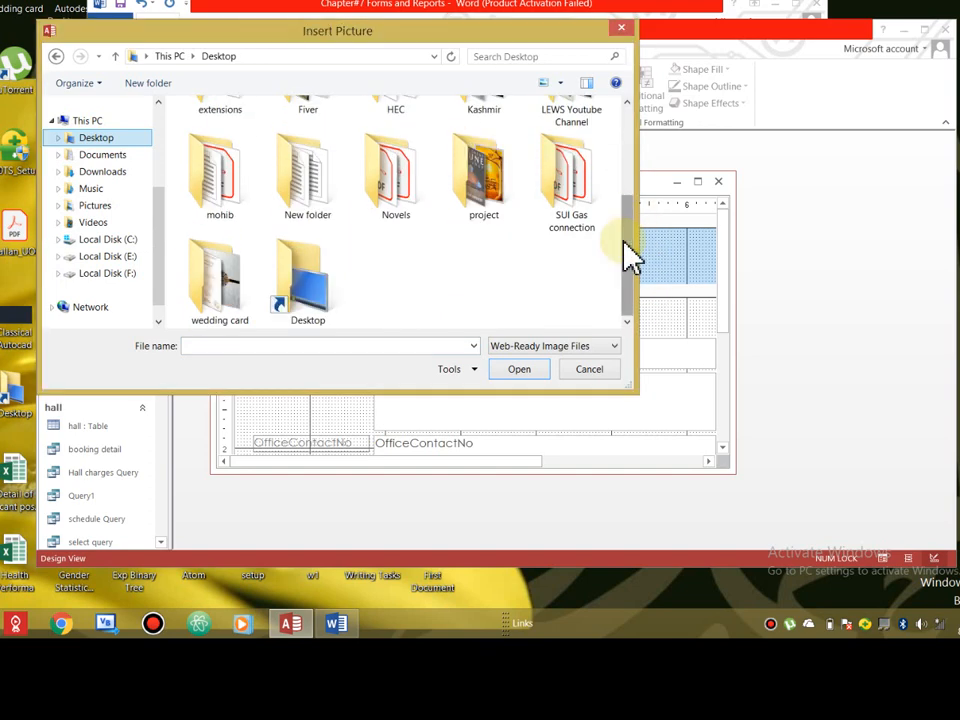
drag(628, 258, 626, 146)
double_click(580, 242)
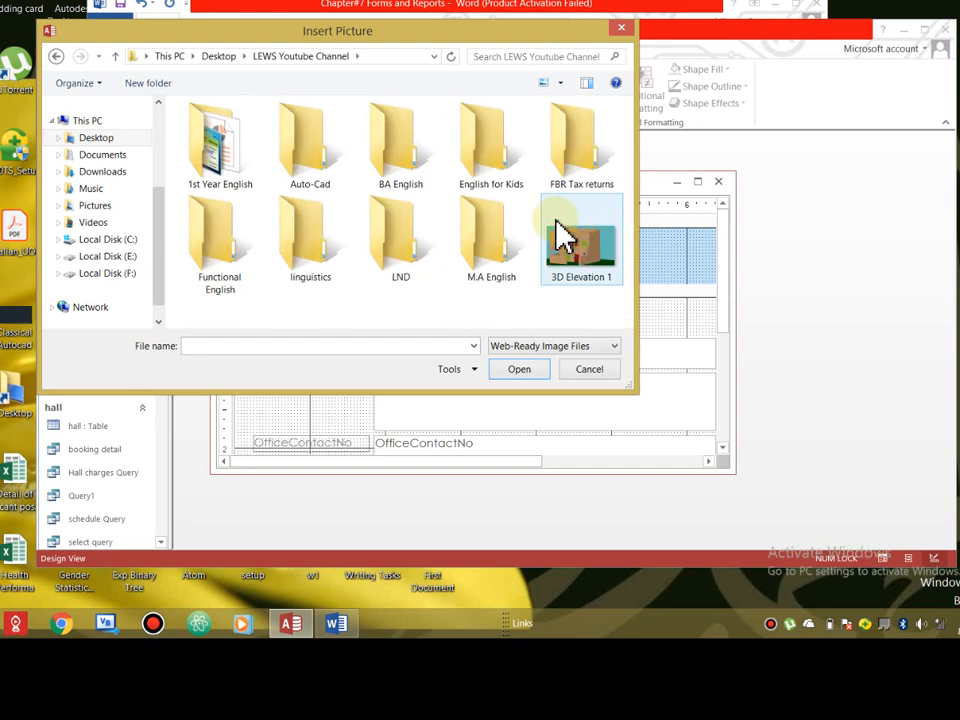
click(593, 256)
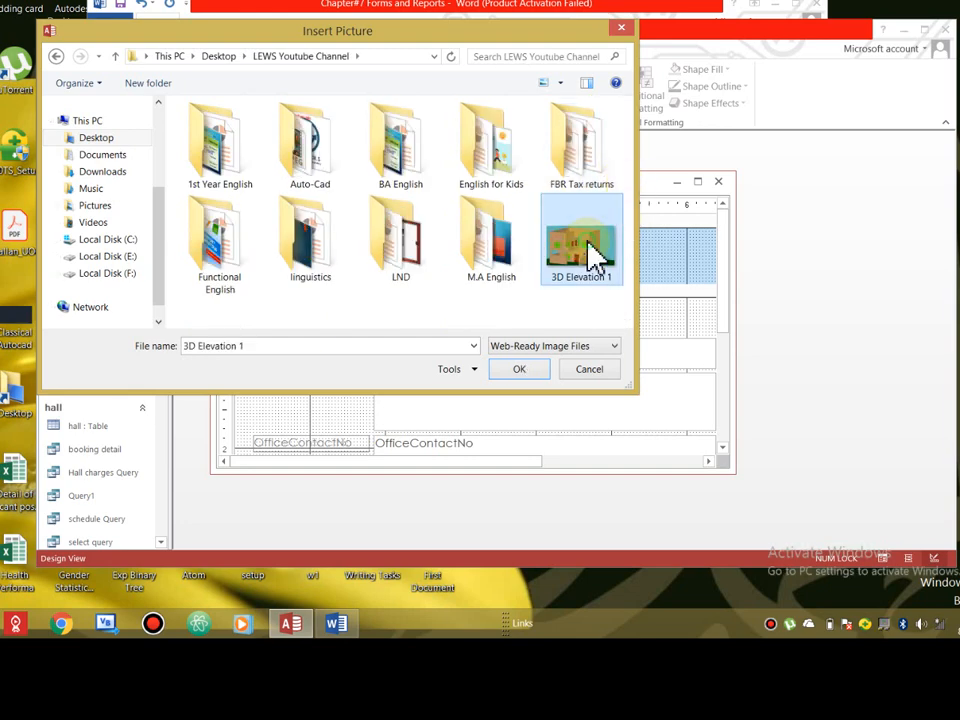
double_click(593, 256)
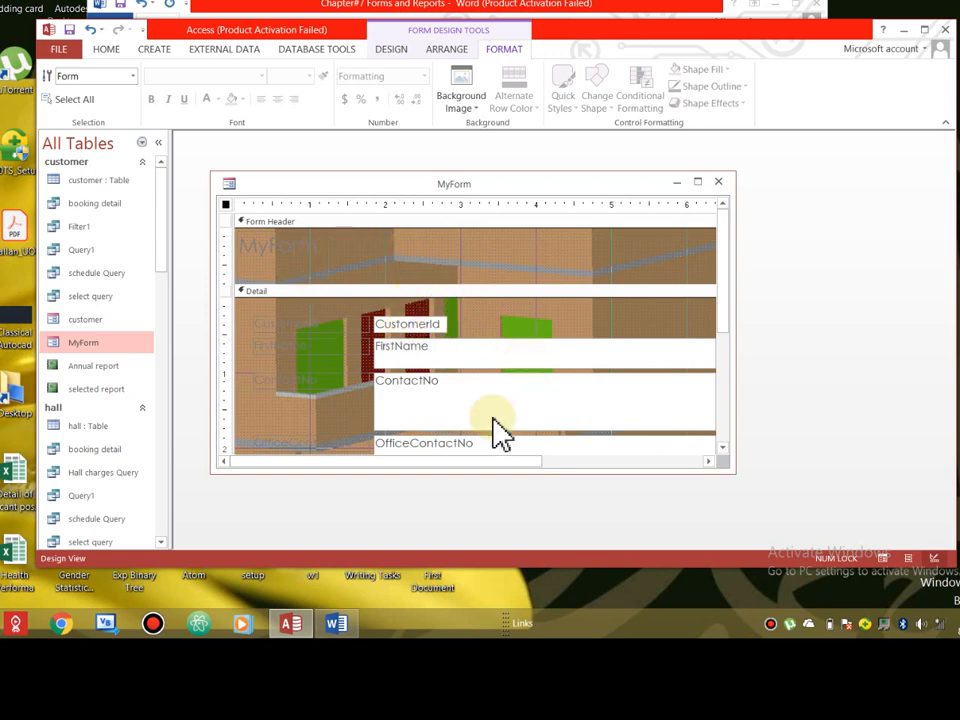
- Make the MyForm title pink, 36 pt on light blue, widen it, and fill CustomerId light blue
click(453, 325)
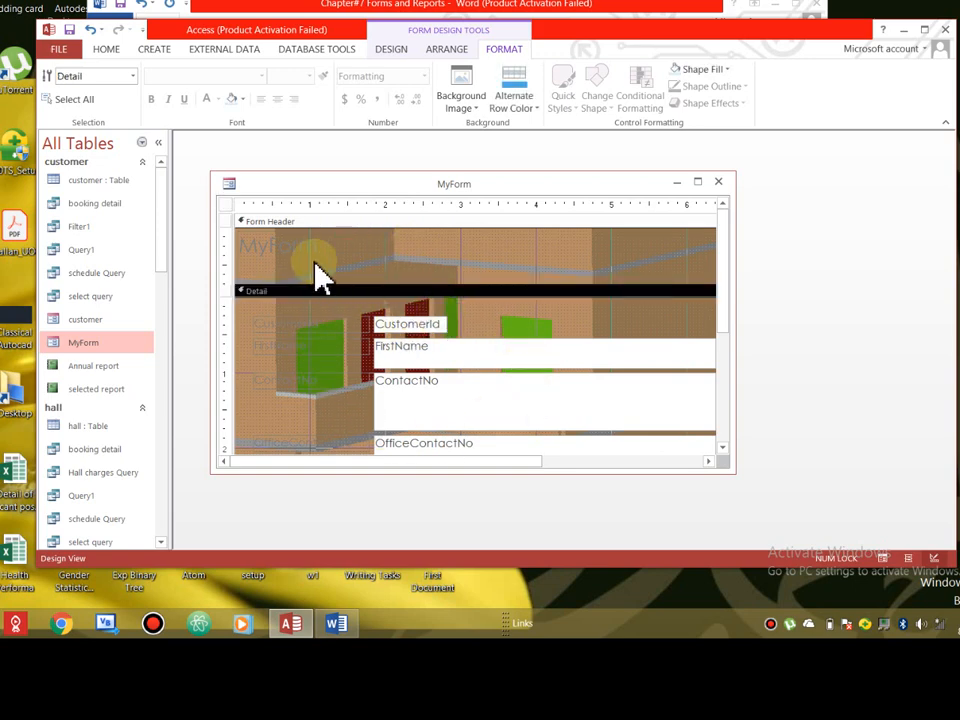
click(285, 250)
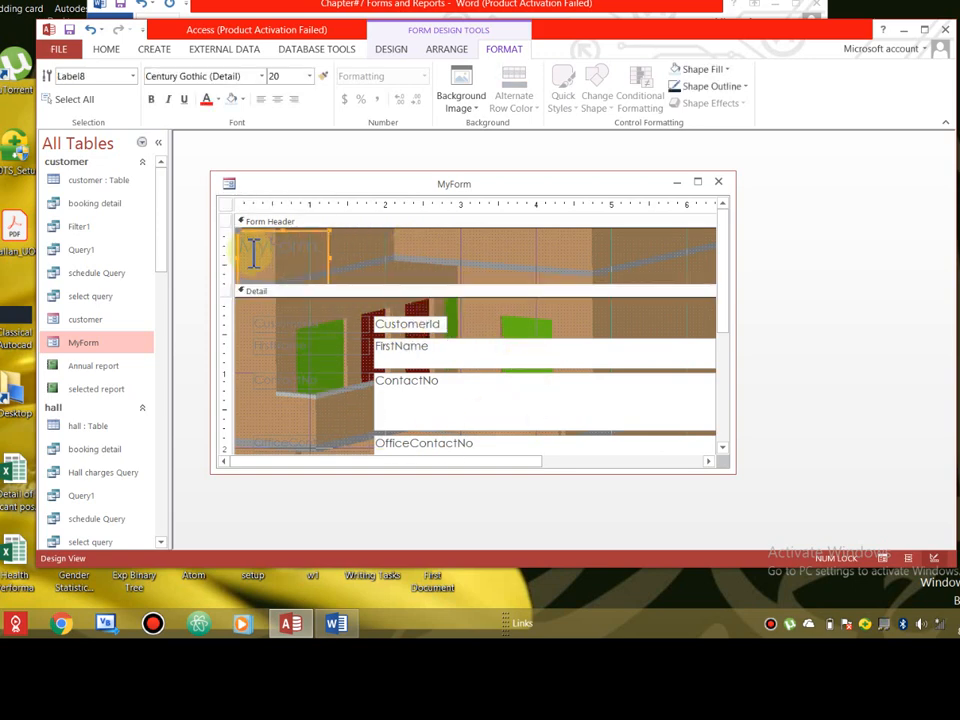
click(219, 100)
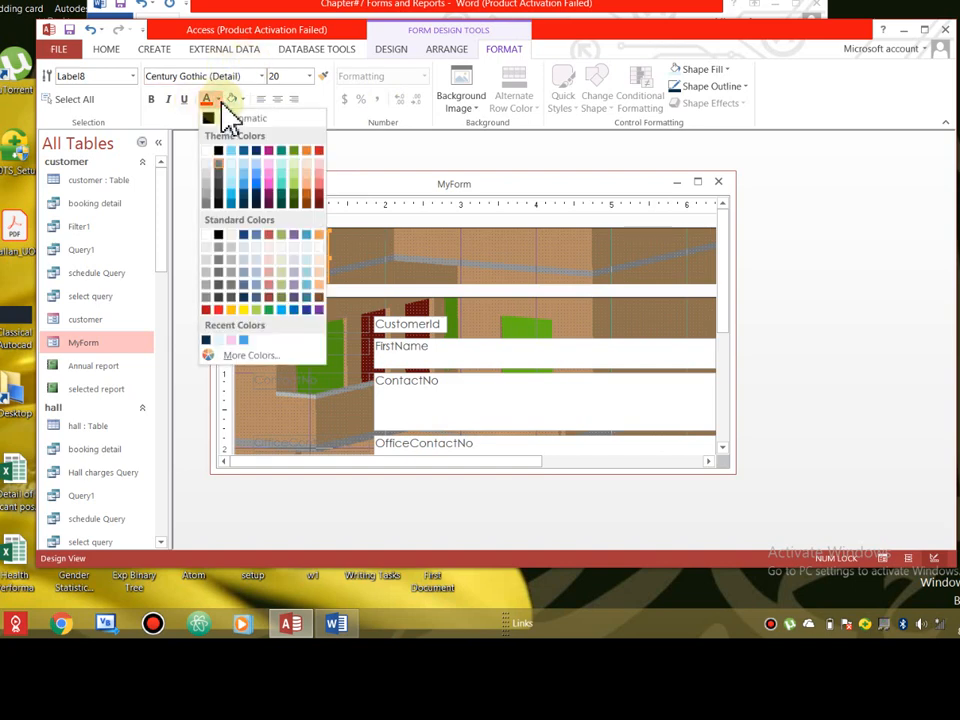
click(270, 194)
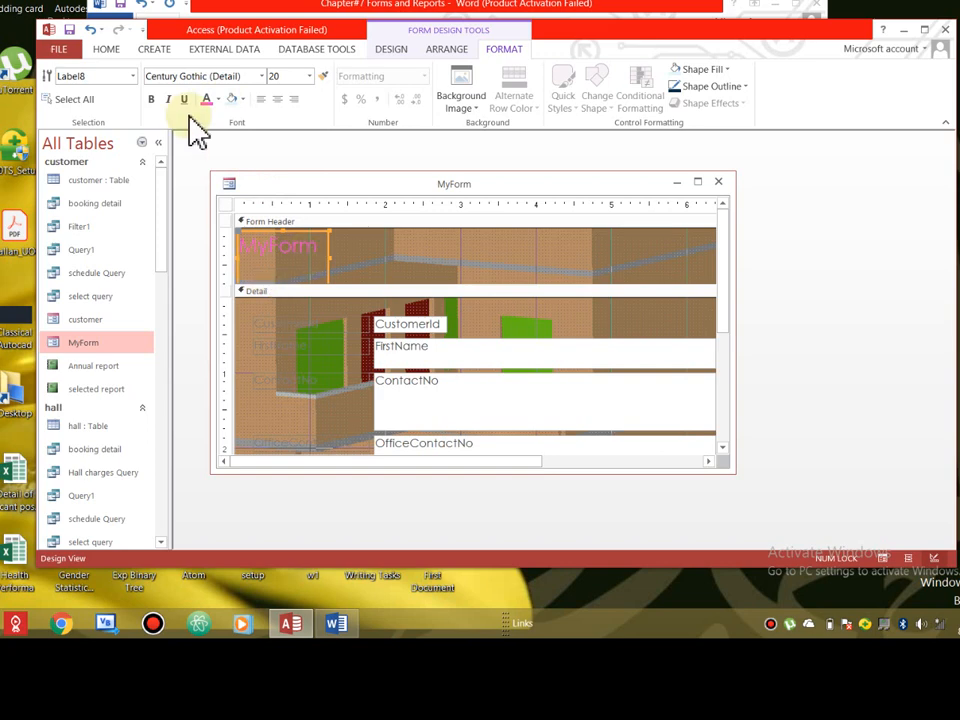
click(243, 101)
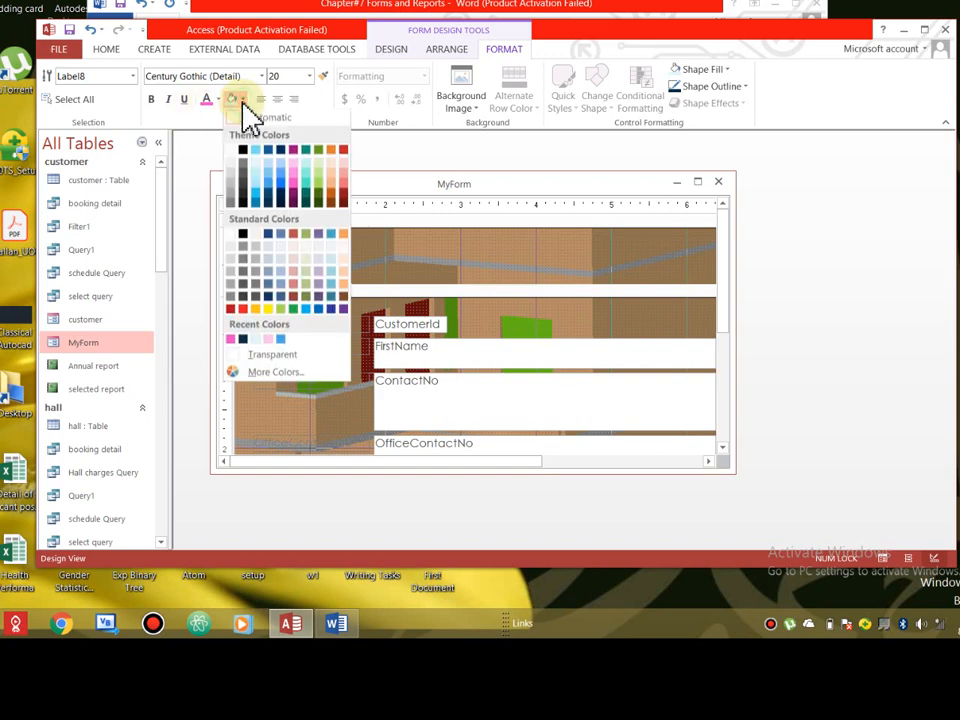
click(255, 195)
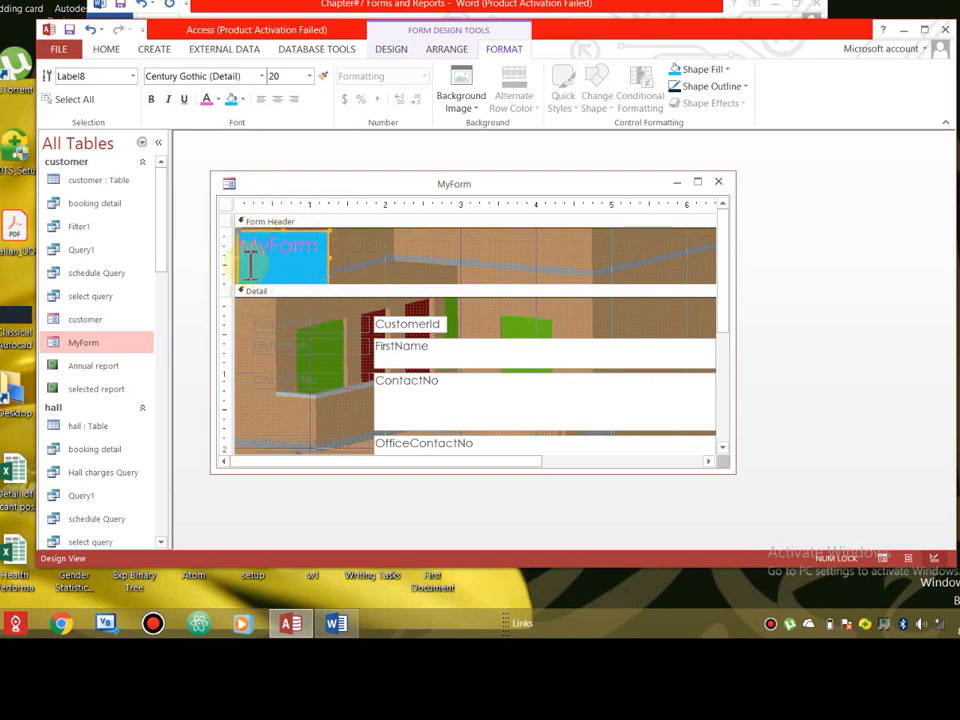
click(310, 78)
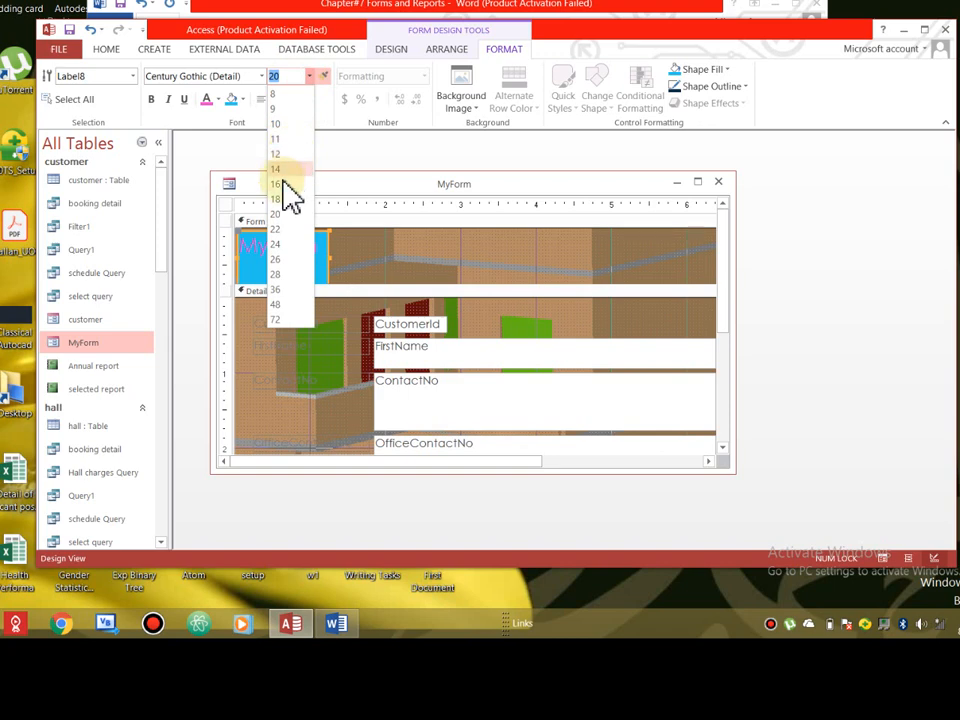
click(280, 289)
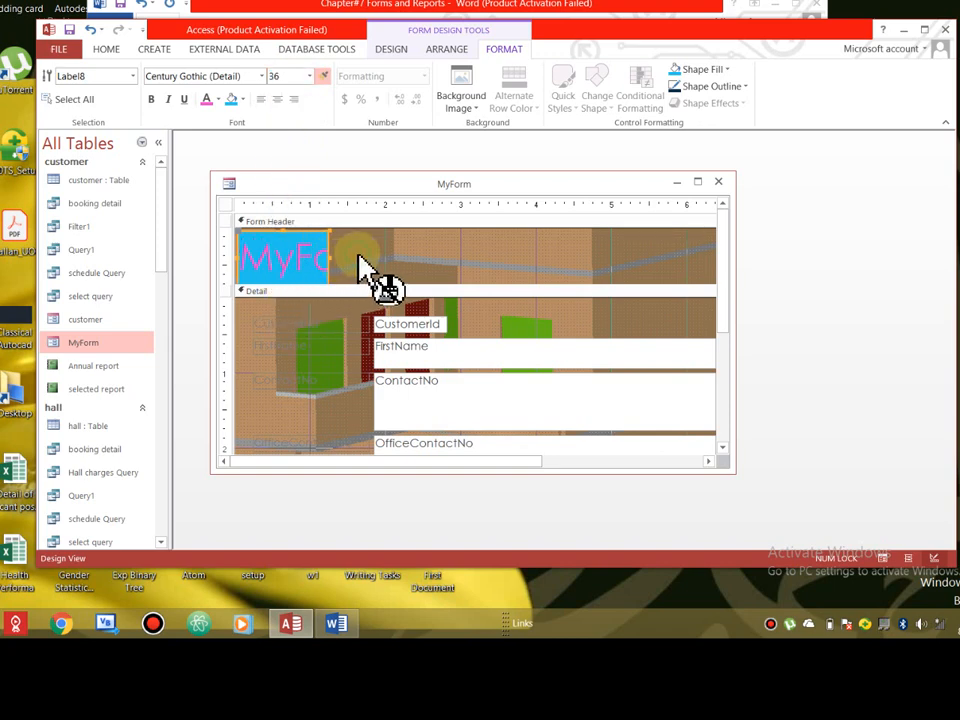
click(300, 324)
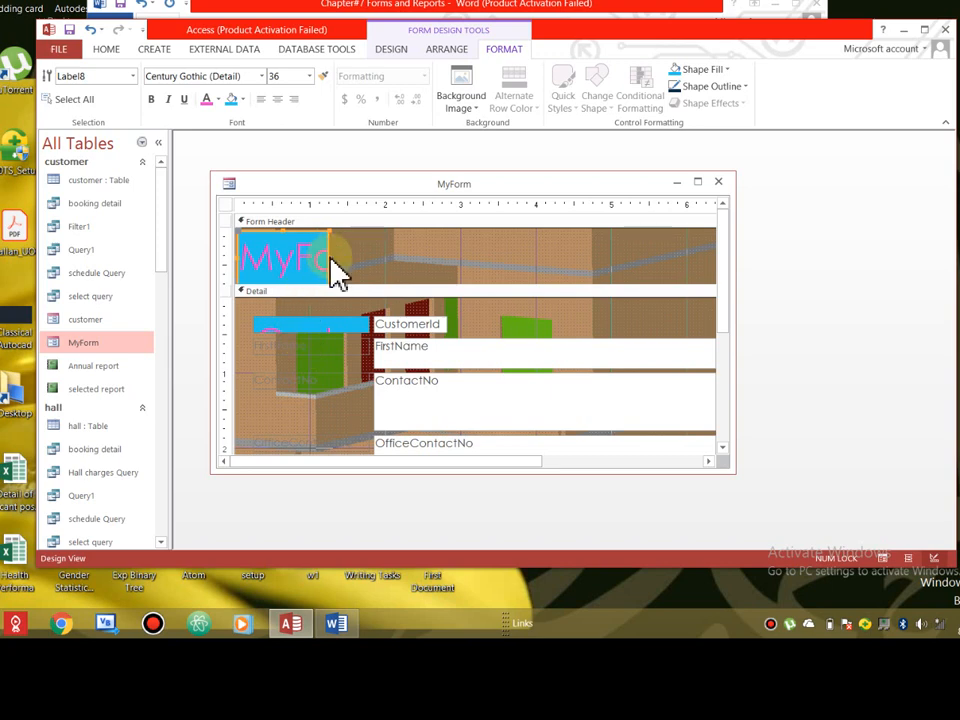
drag(330, 258, 485, 260)
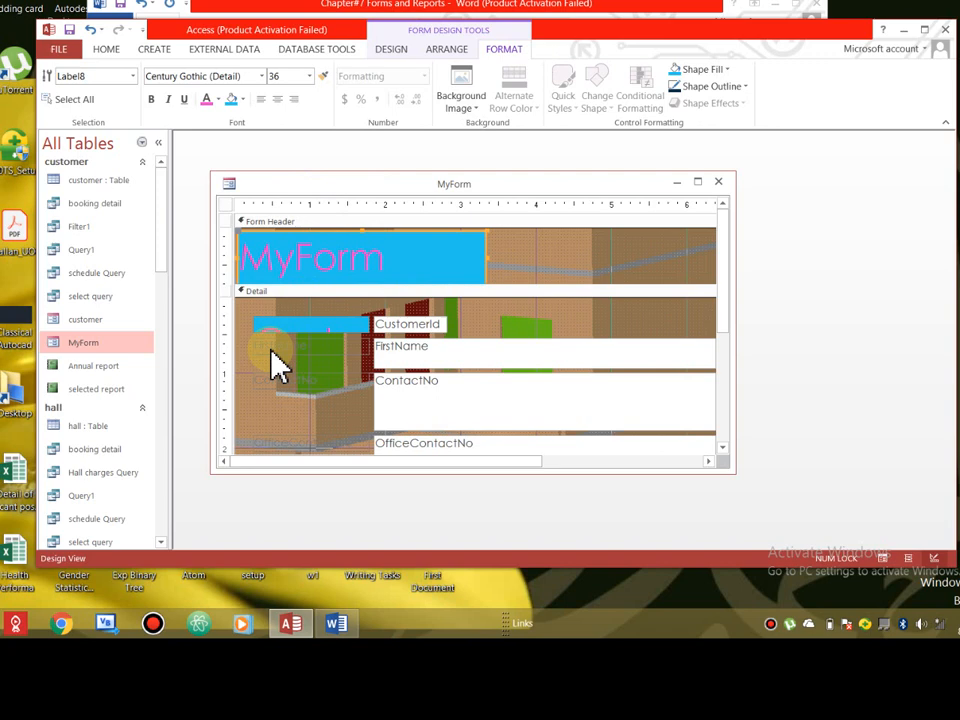
- Format the CustomerId label as 12 pt italic Adobe Fan Heiti Std B with centred text
click(293, 324)
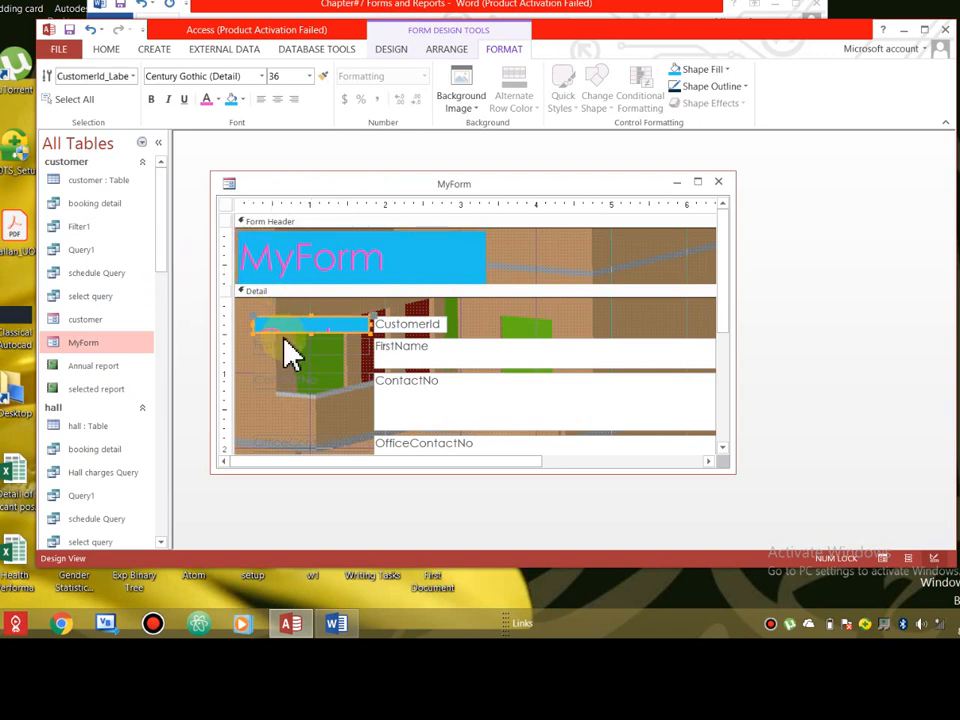
click(308, 76)
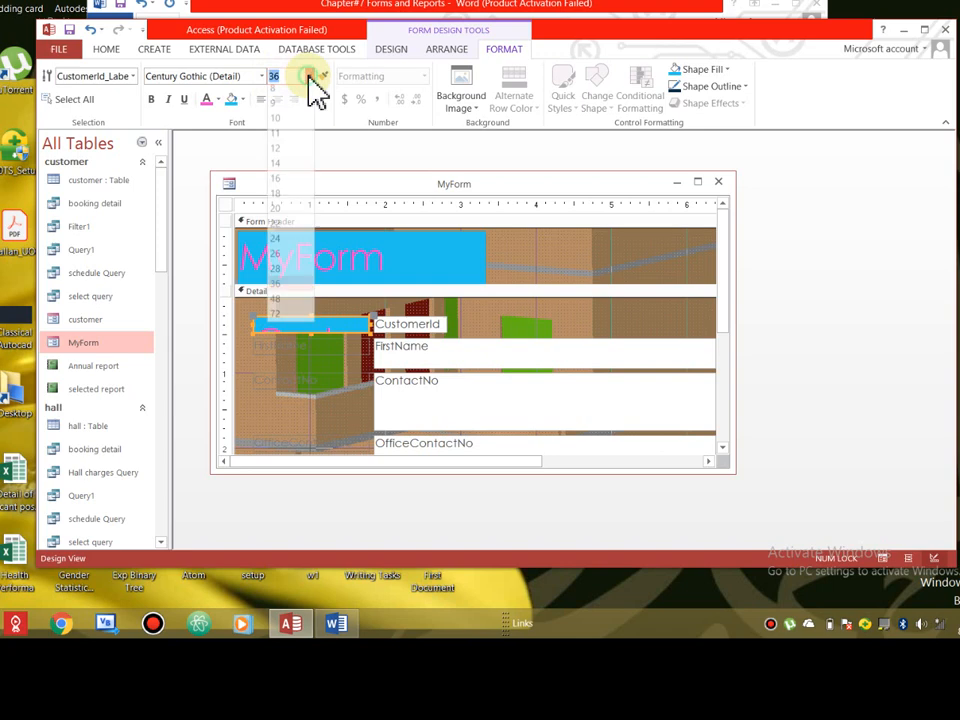
click(278, 155)
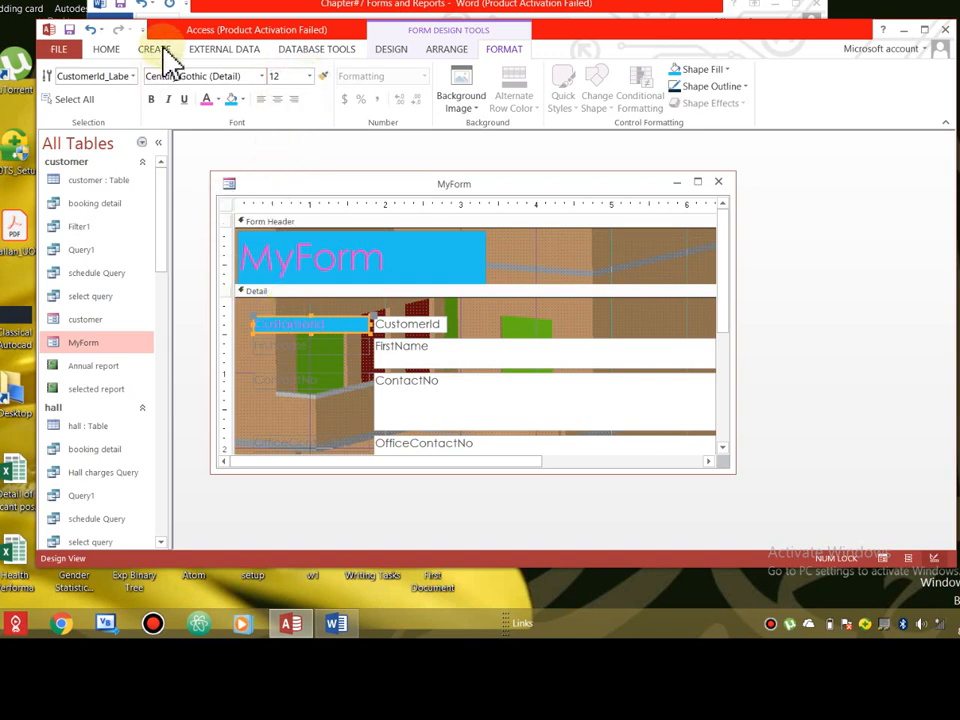
click(167, 101)
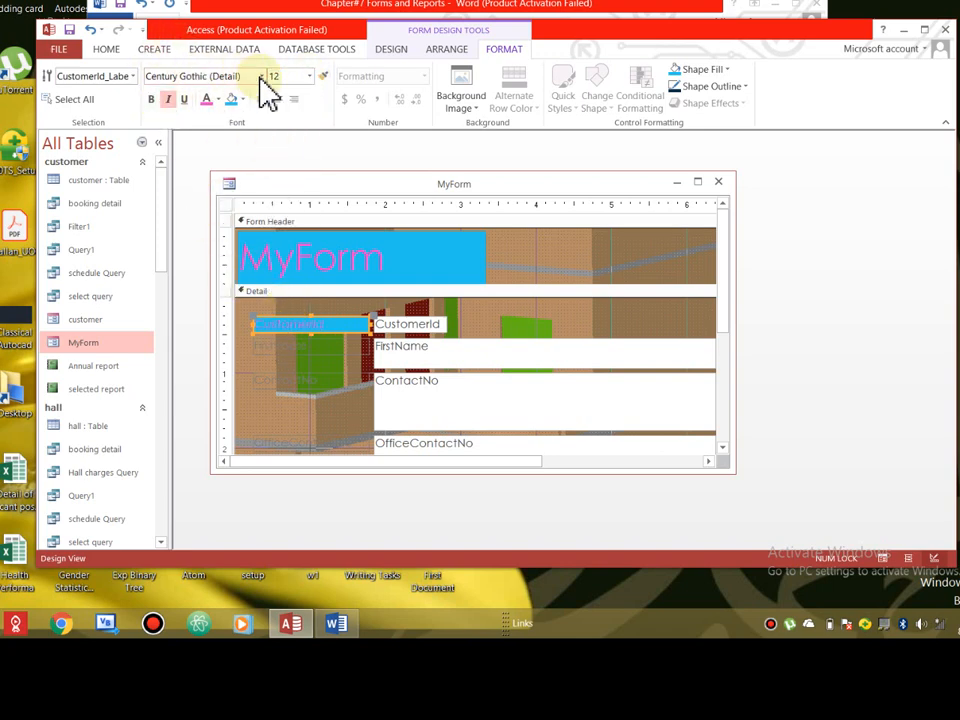
click(261, 77)
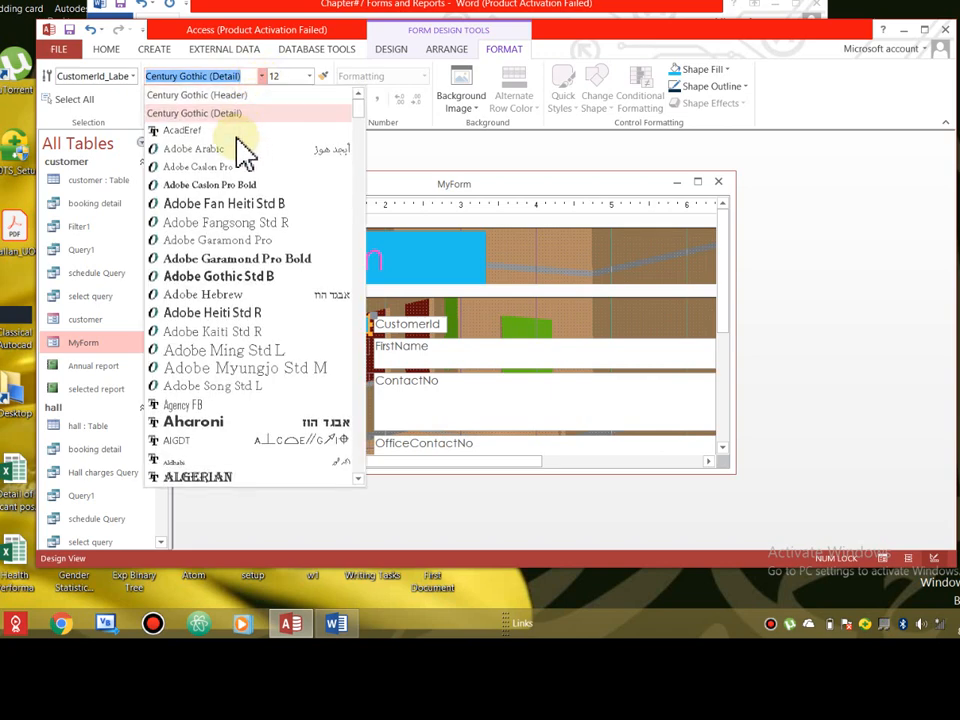
click(236, 205)
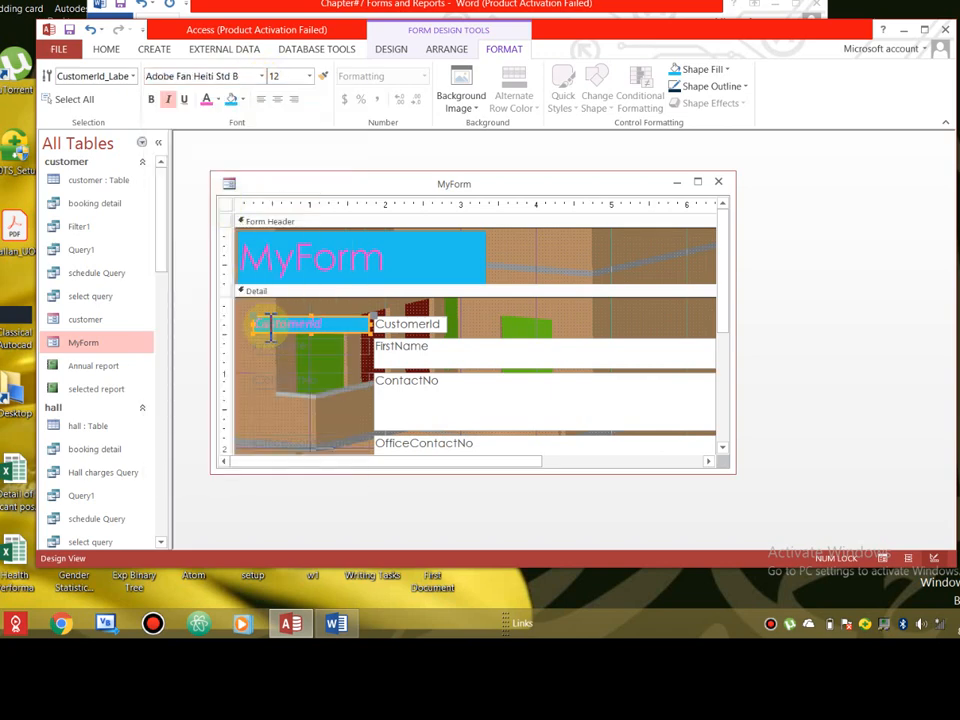
click(346, 329)
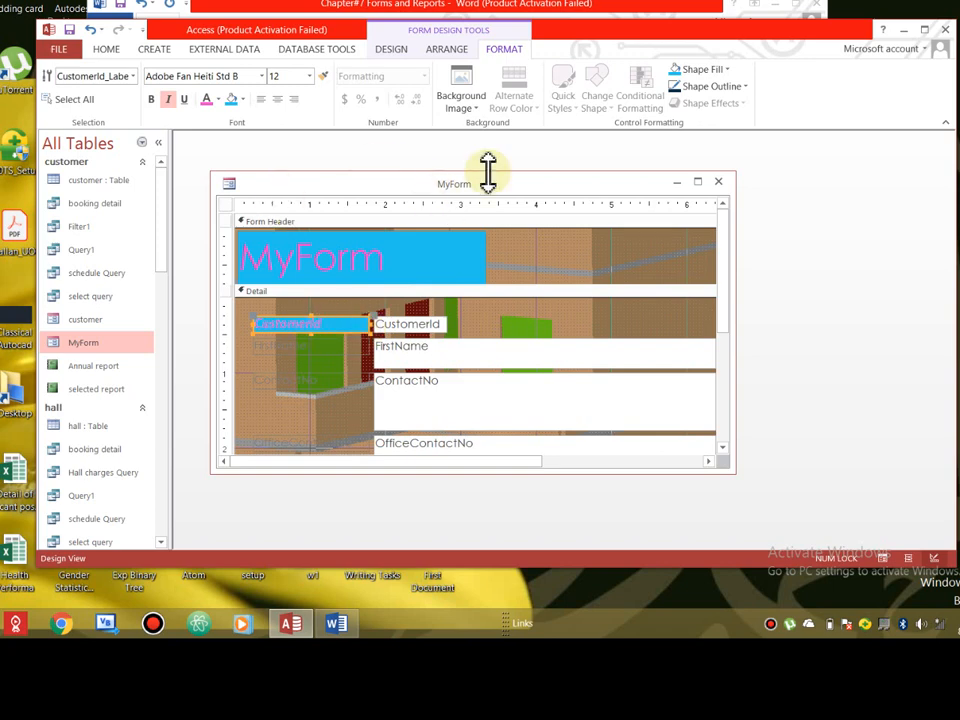
click(277, 100)
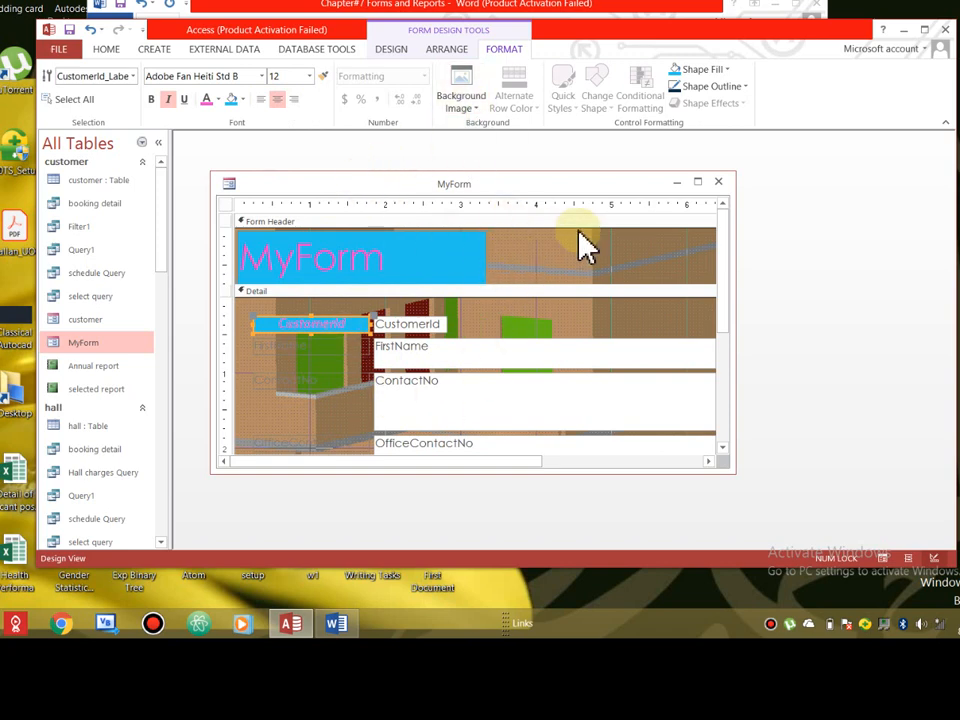
click(612, 258)
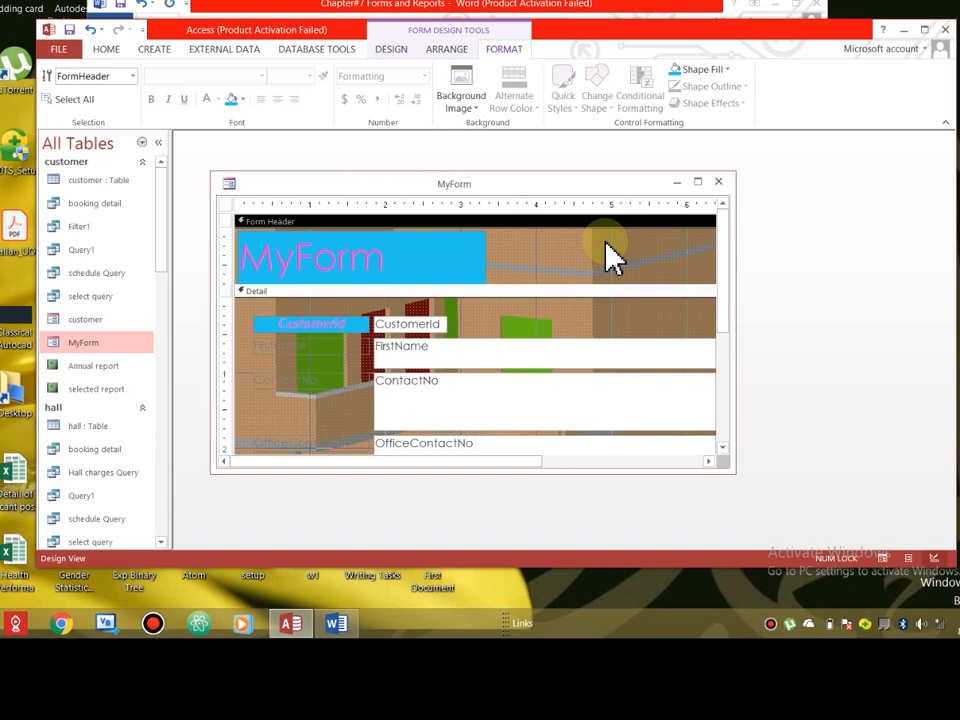
click(728, 70)
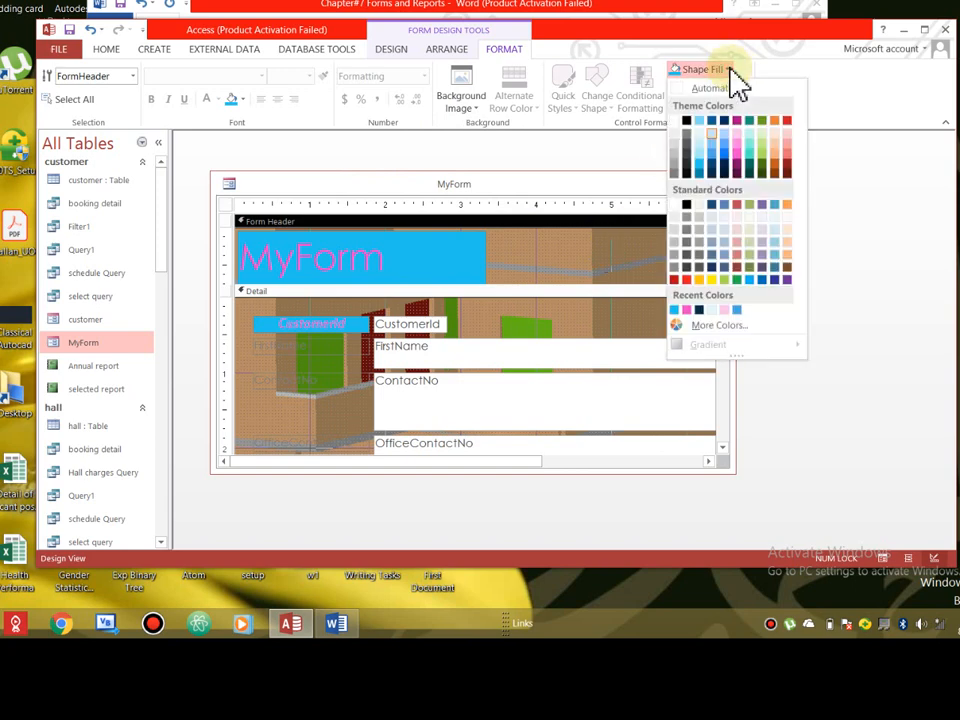
click(795, 148)
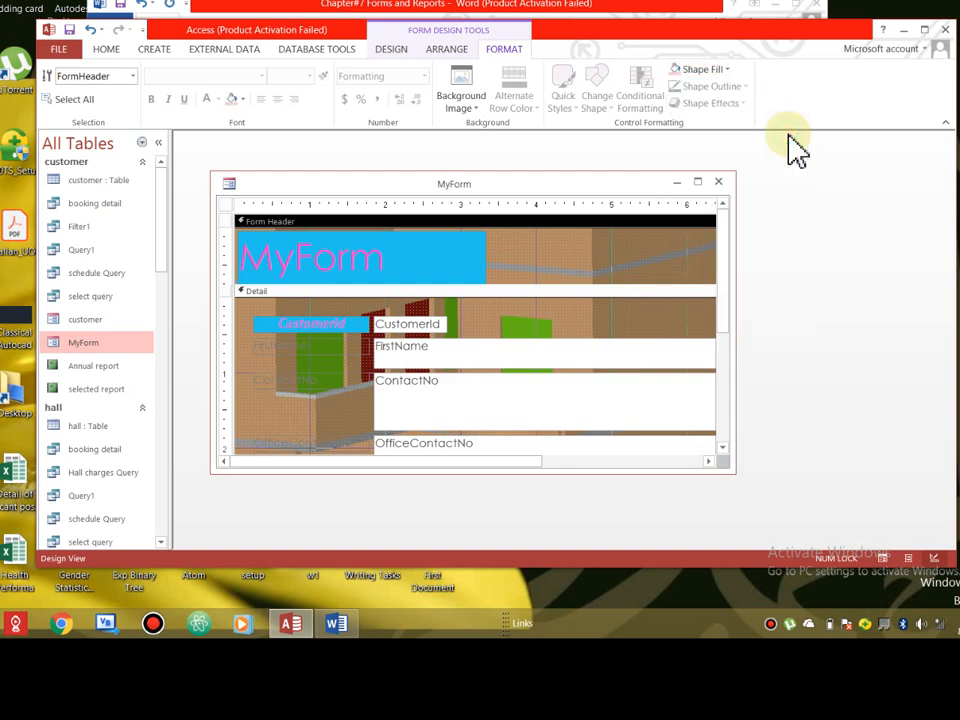
click(606, 306)
click(479, 120)
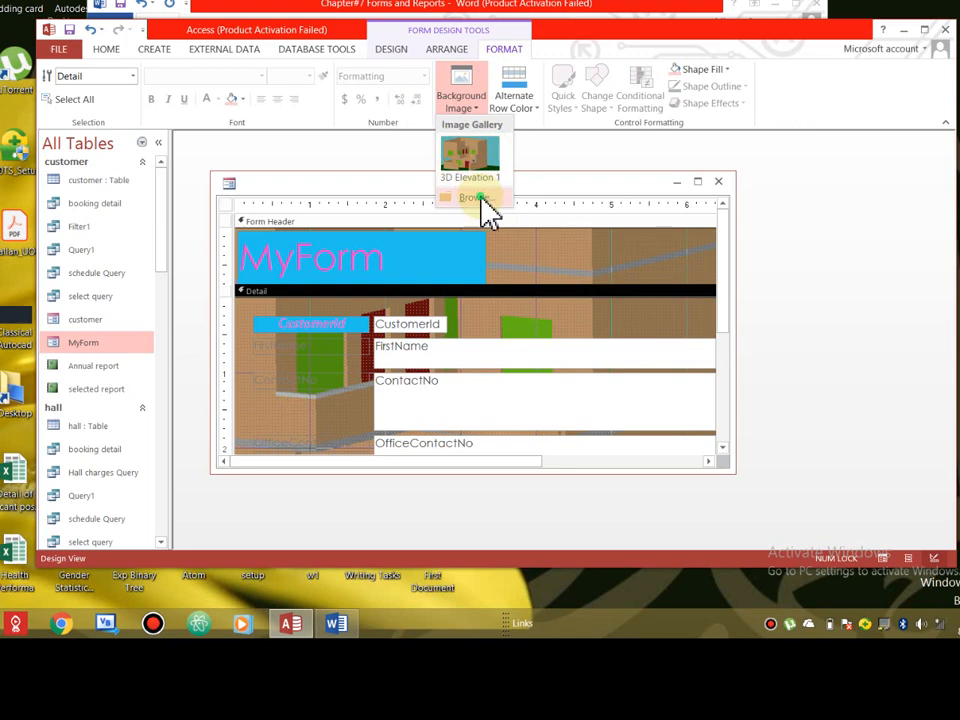
click(482, 198)
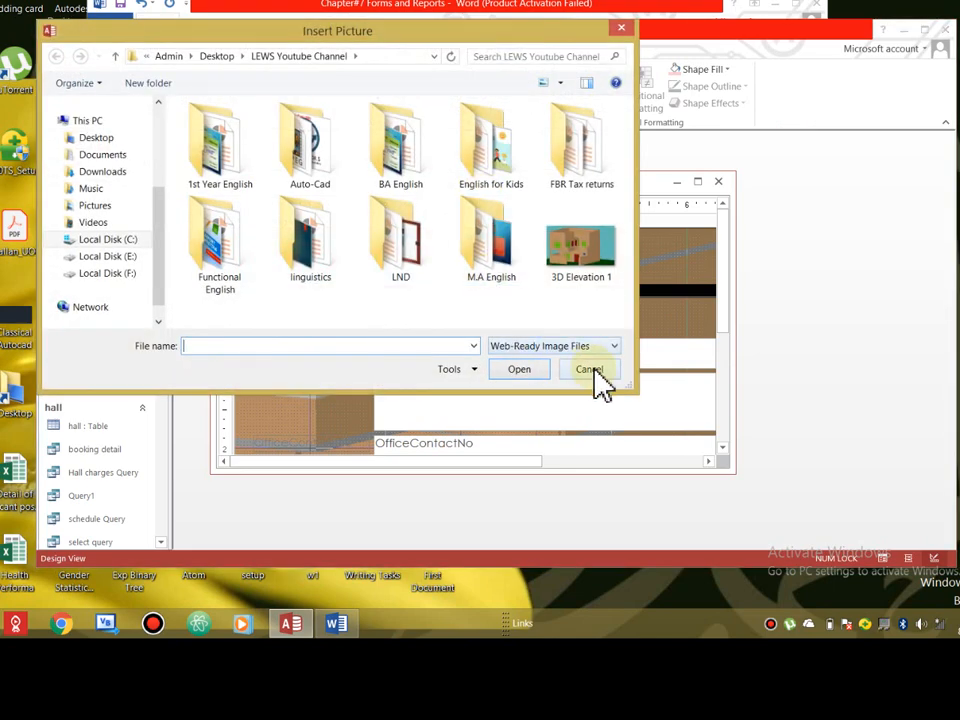
click(590, 370)
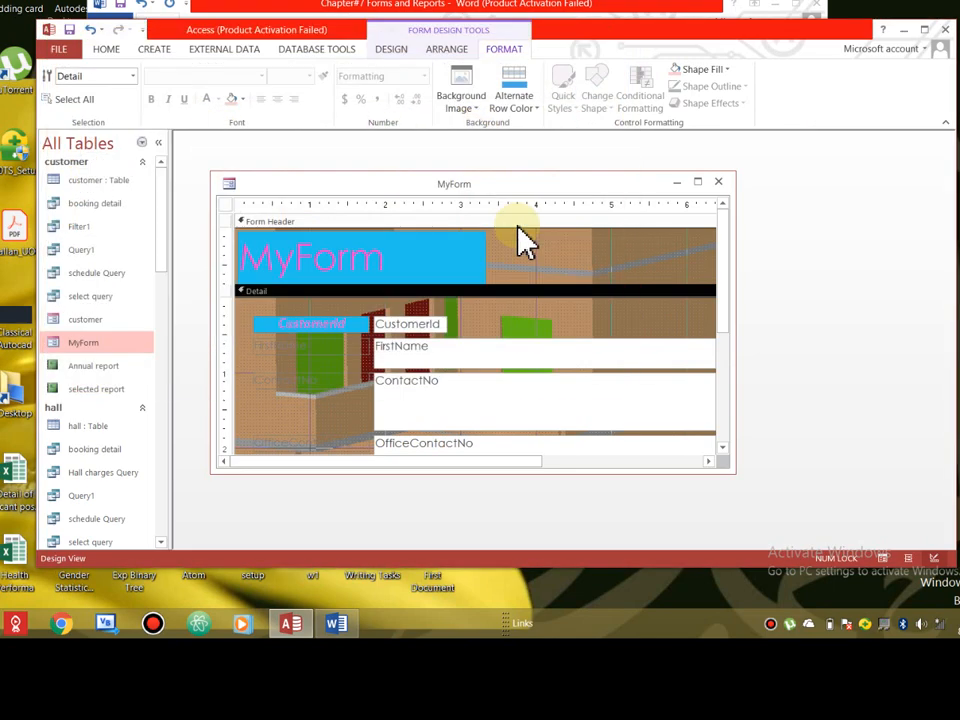
click(471, 120)
click(536, 117)
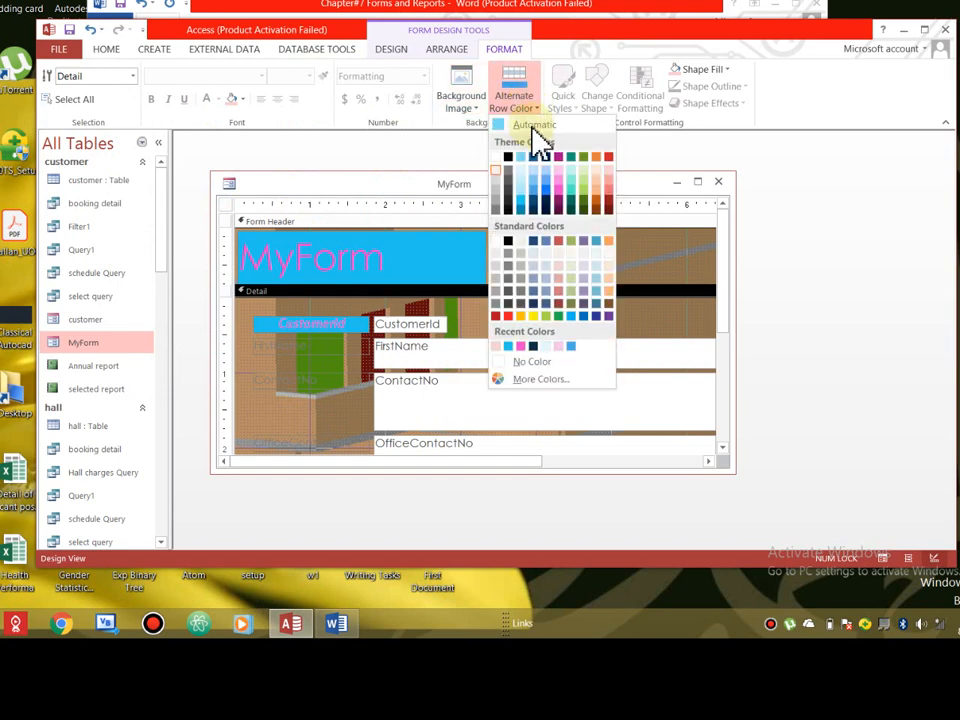
click(522, 156)
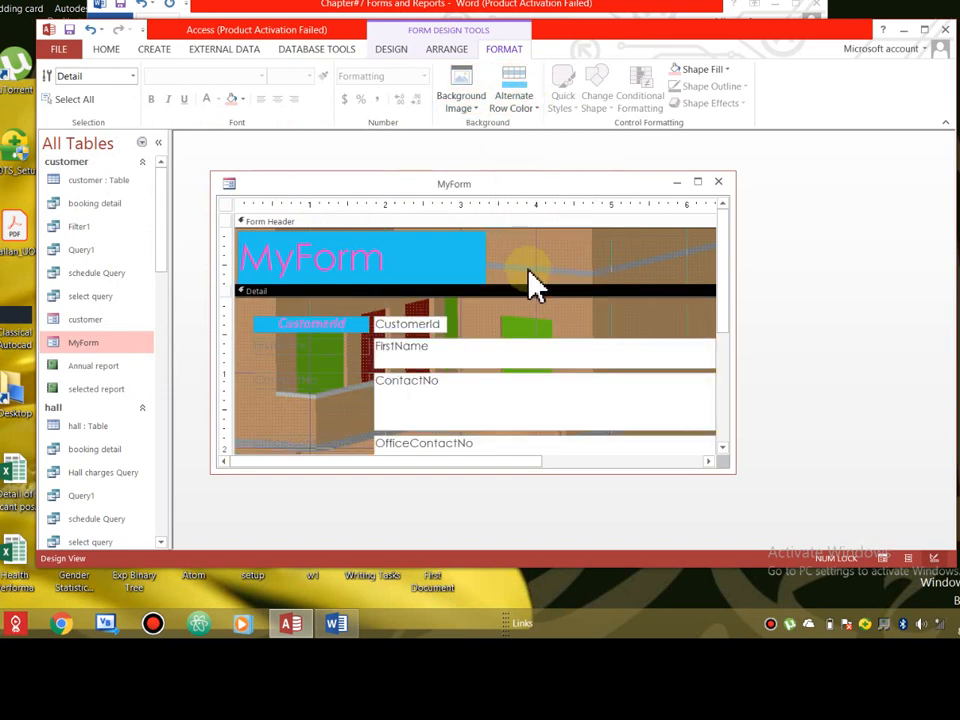
- Turn off the design grid and rulers from the Form Header's shortcut menu
click(602, 273)
right_click(601, 272)
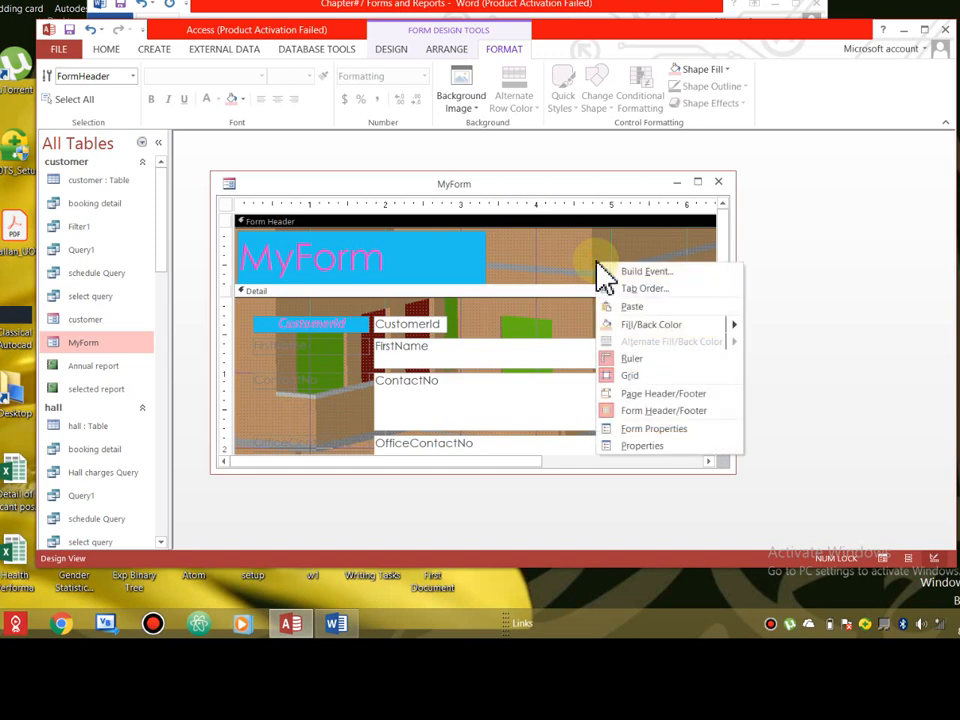
click(632, 375)
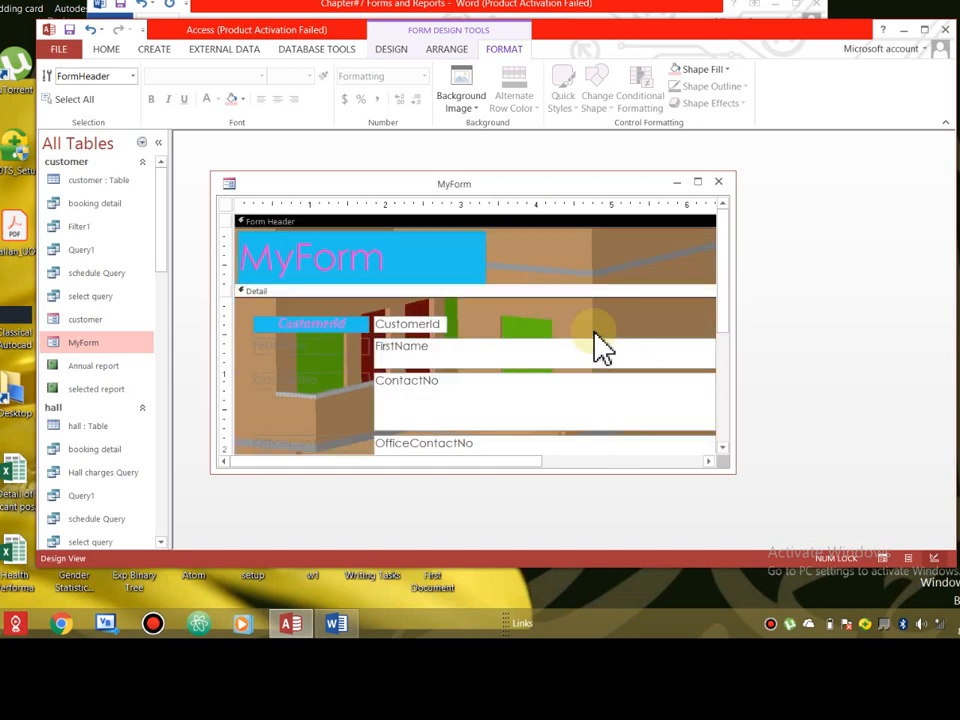
right_click(600, 270)
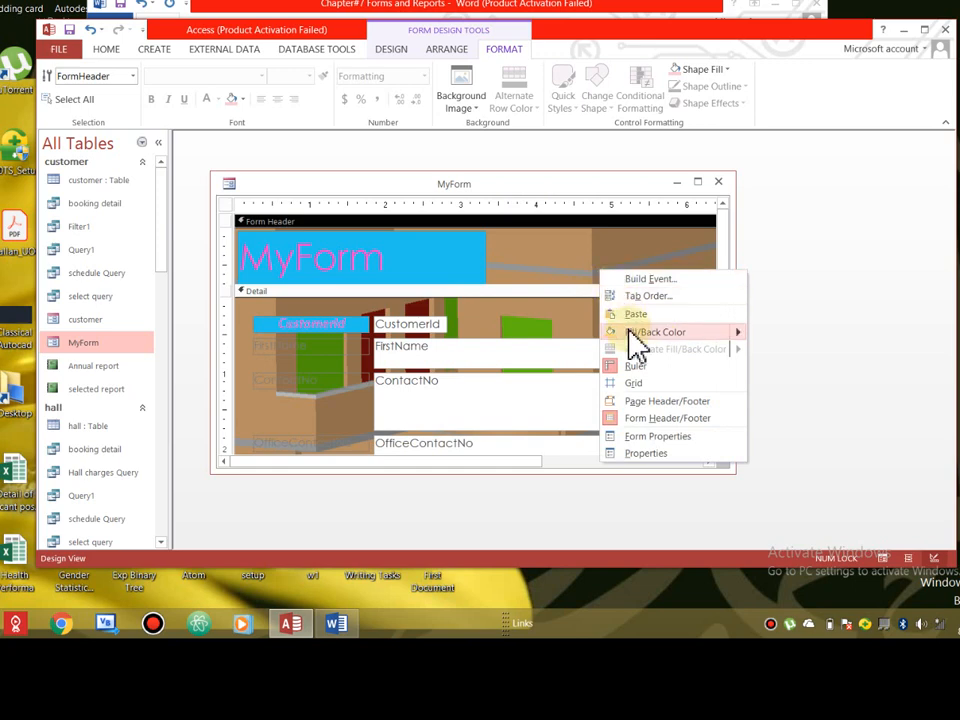
click(632, 368)
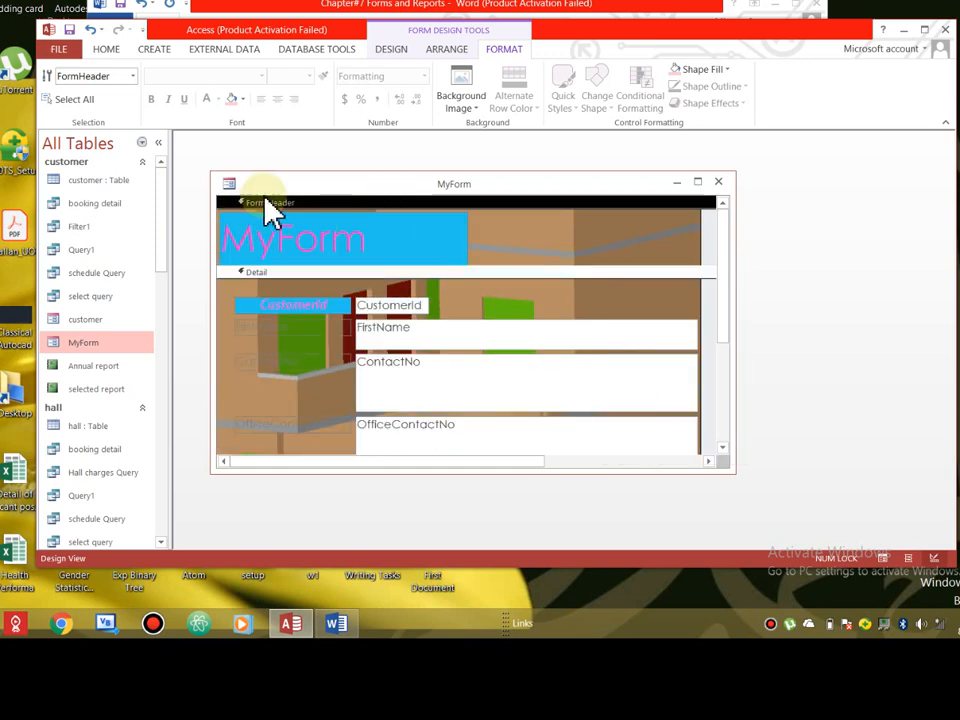
- Turn the rulers and grid back on, then point to the header's Fill/Back Color
right_click(543, 248)
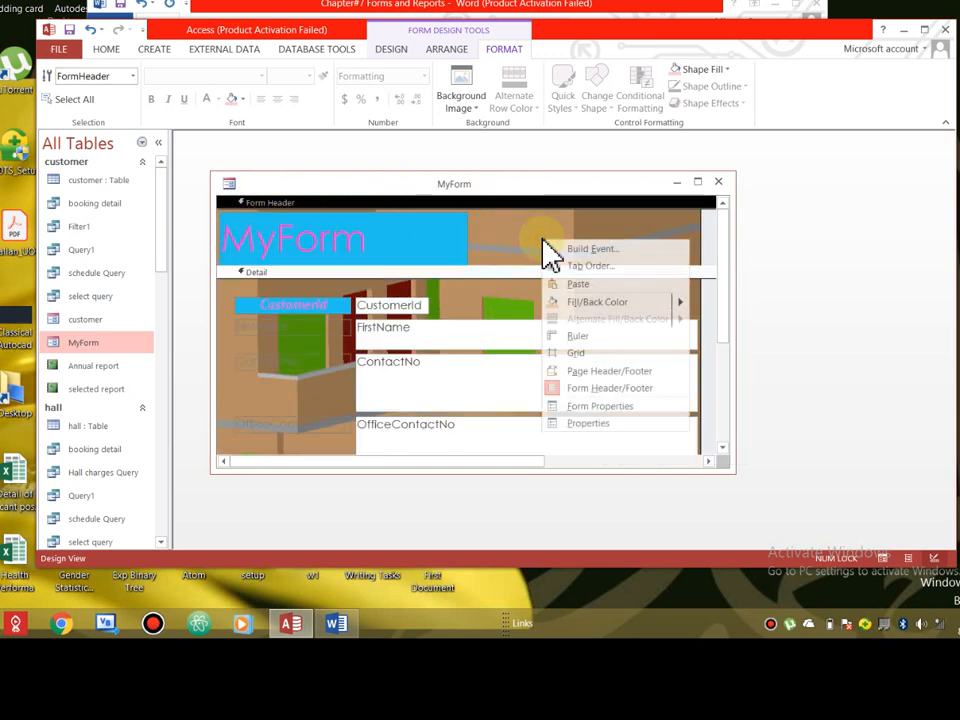
click(586, 339)
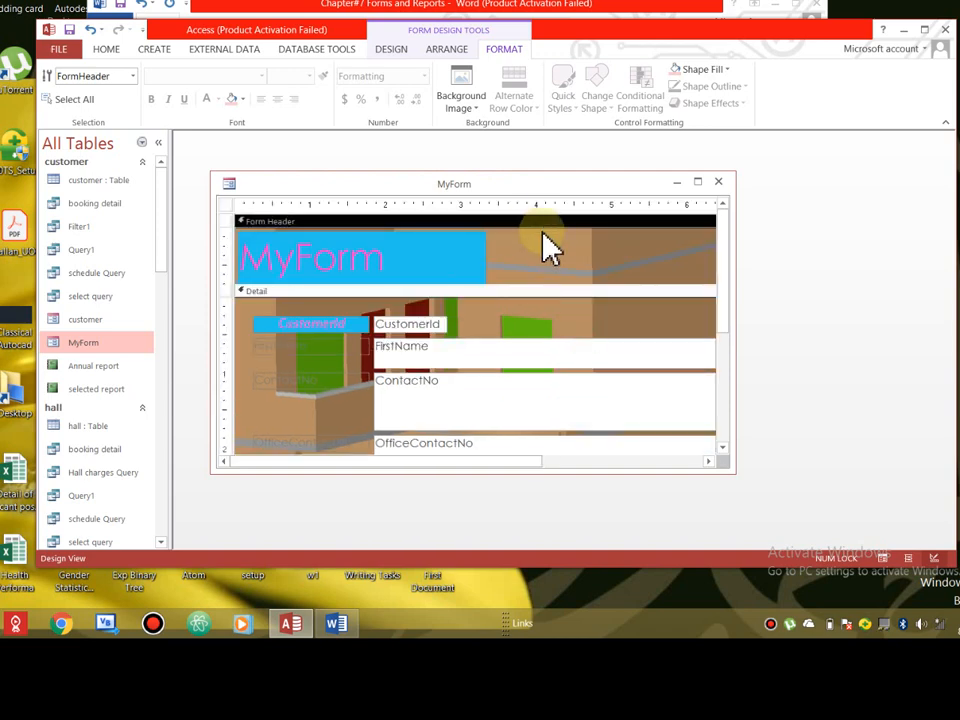
right_click(545, 245)
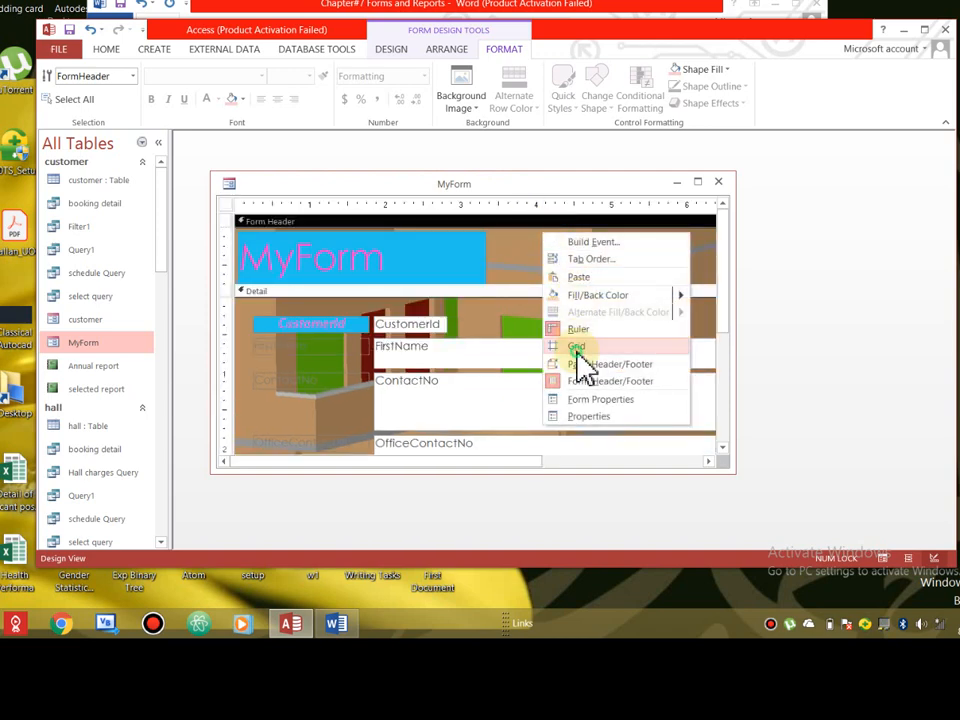
click(577, 348)
right_click(562, 270)
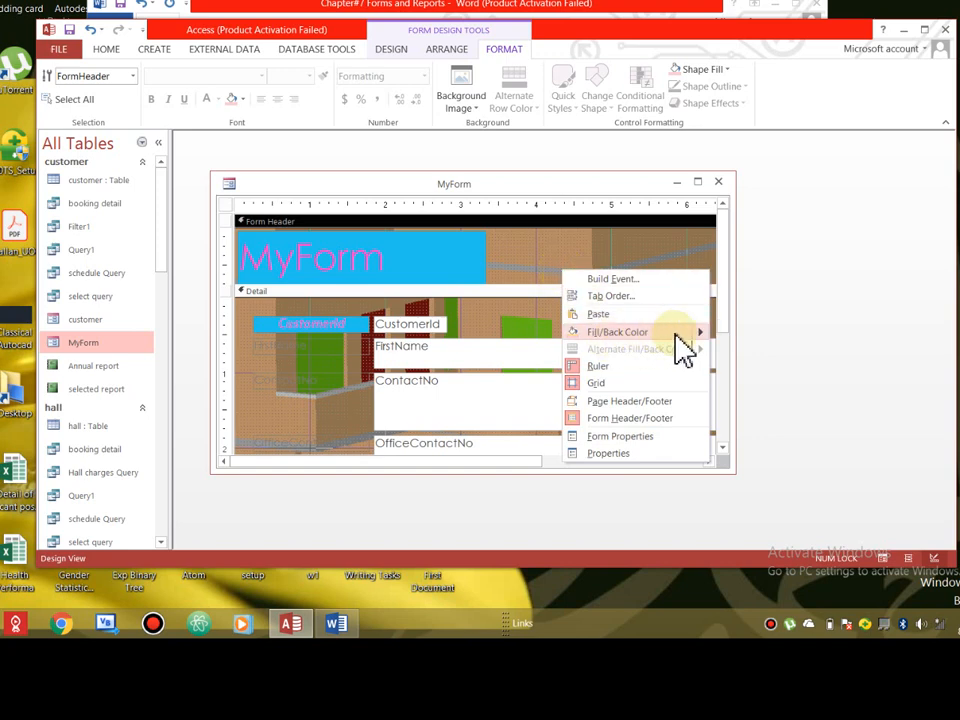
mouse_move(680, 334)
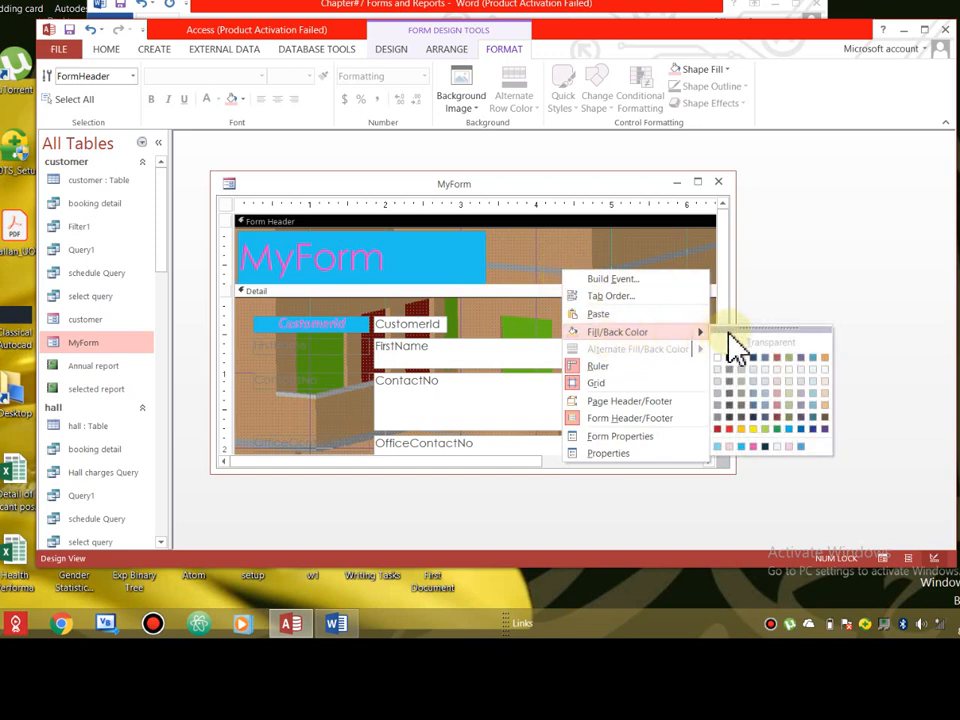
- Close MyForm without saving and reopen it in Form View at record 1 of 9
click(802, 432)
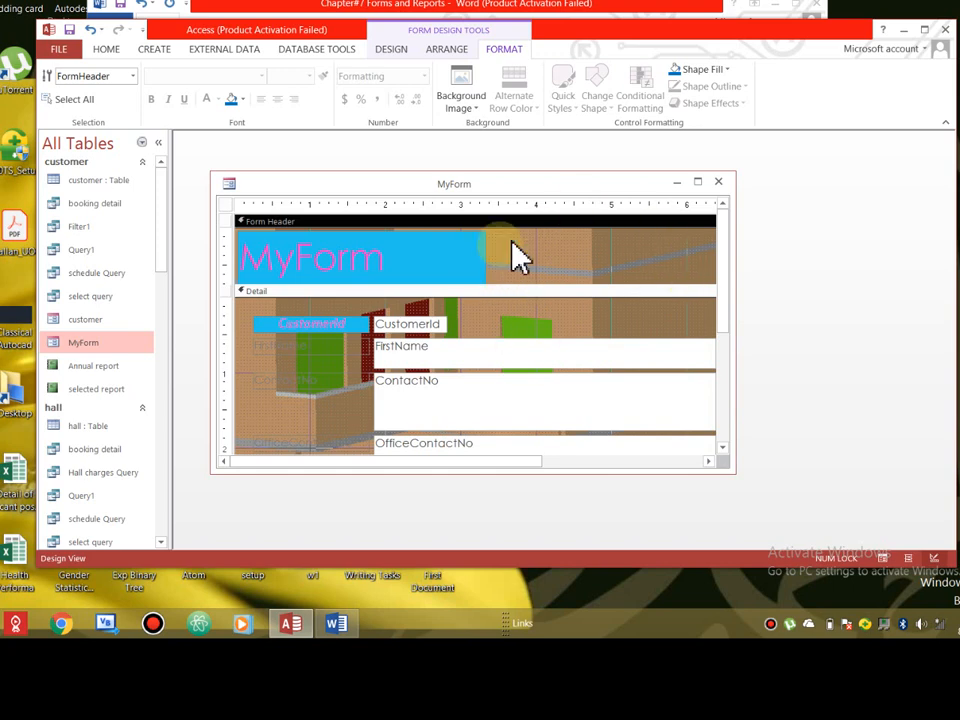
click(718, 183)
click(413, 336)
double_click(94, 340)
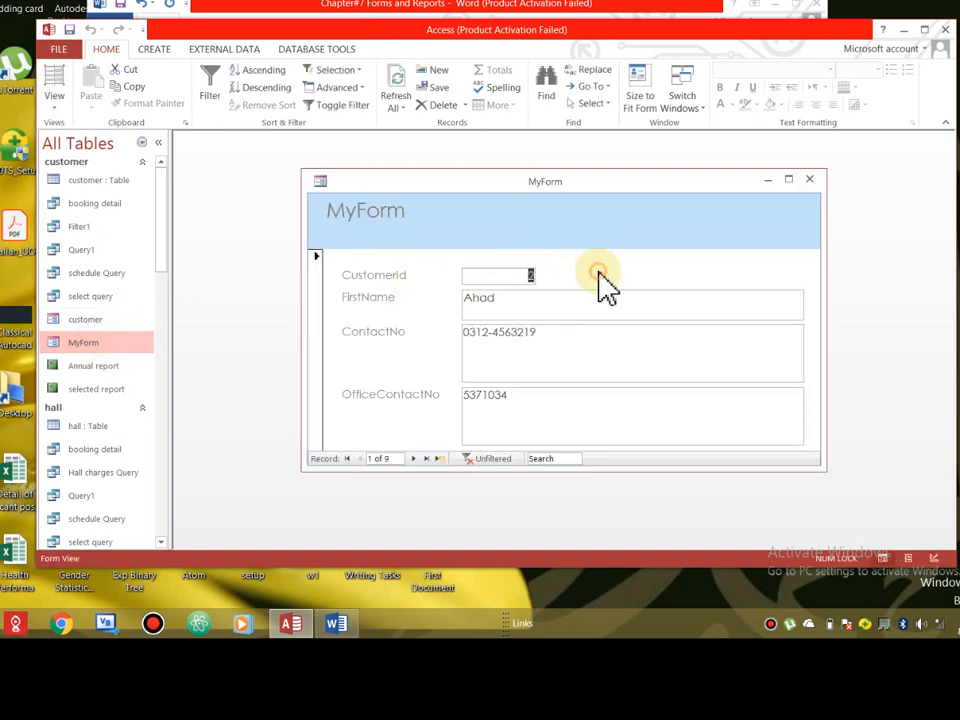
right_click(604, 286)
click(55, 100)
- In Design View, hide the grid and fill MyForm's Form Header with purple
click(110, 206)
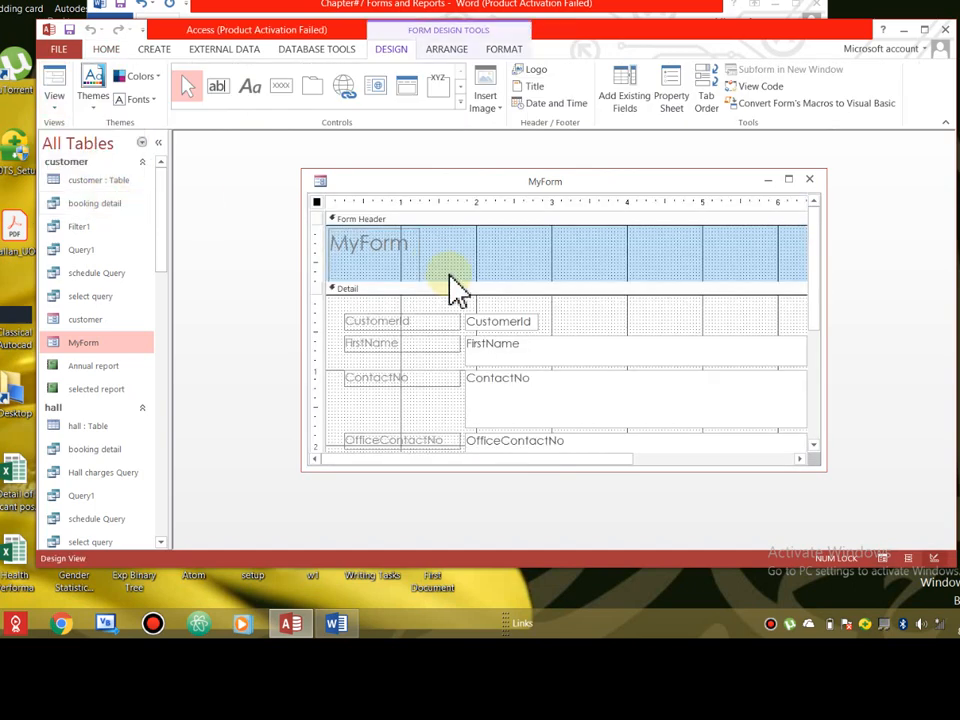
right_click(628, 243)
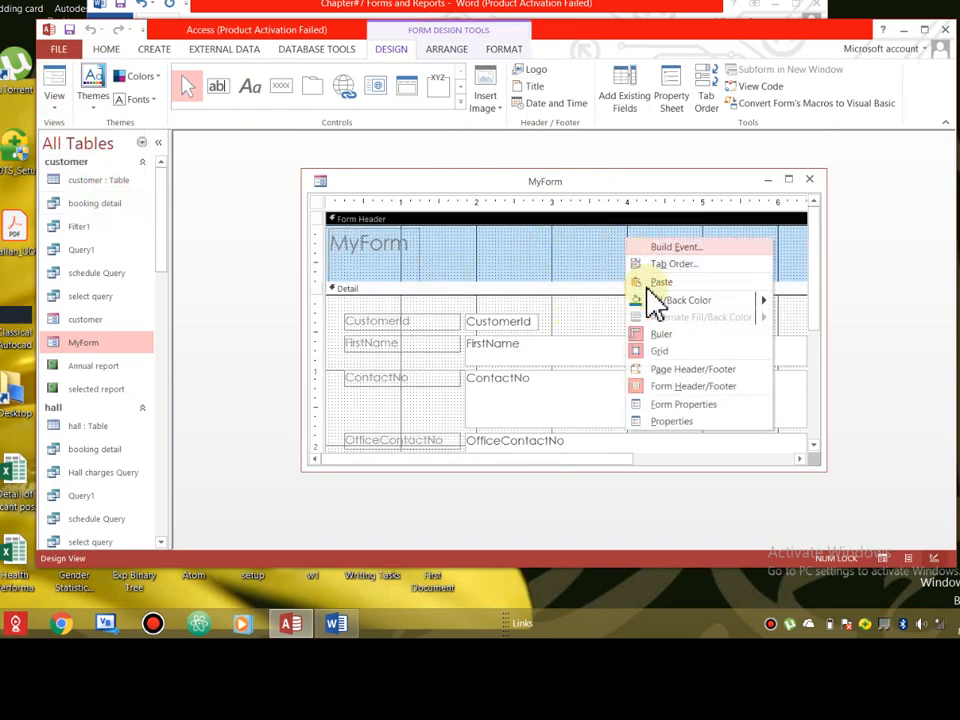
click(660, 352)
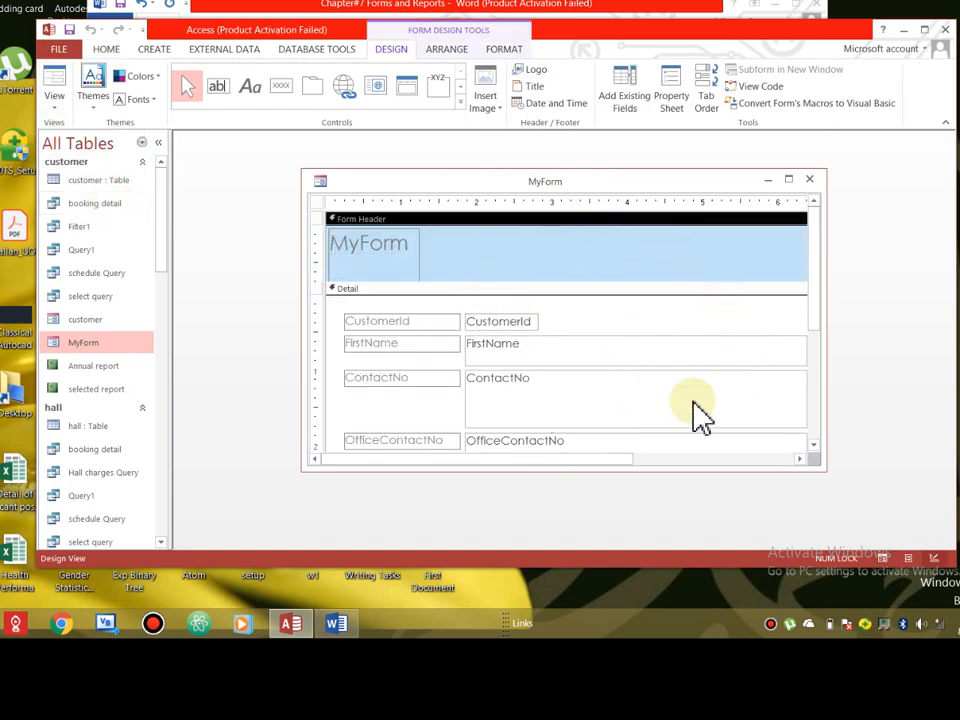
right_click(612, 247)
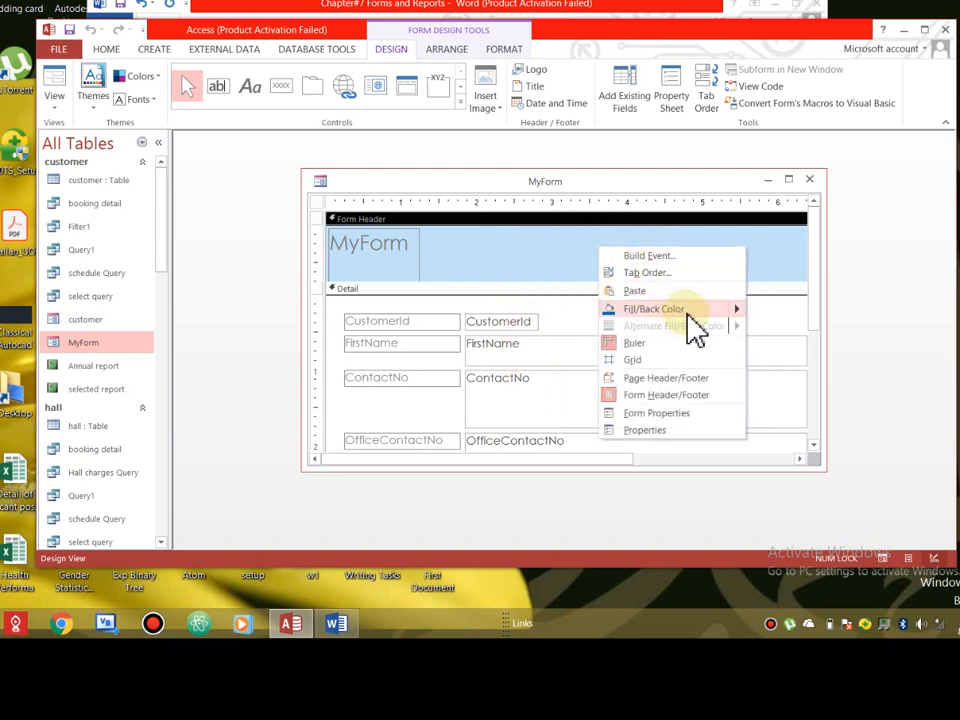
click(514, 49)
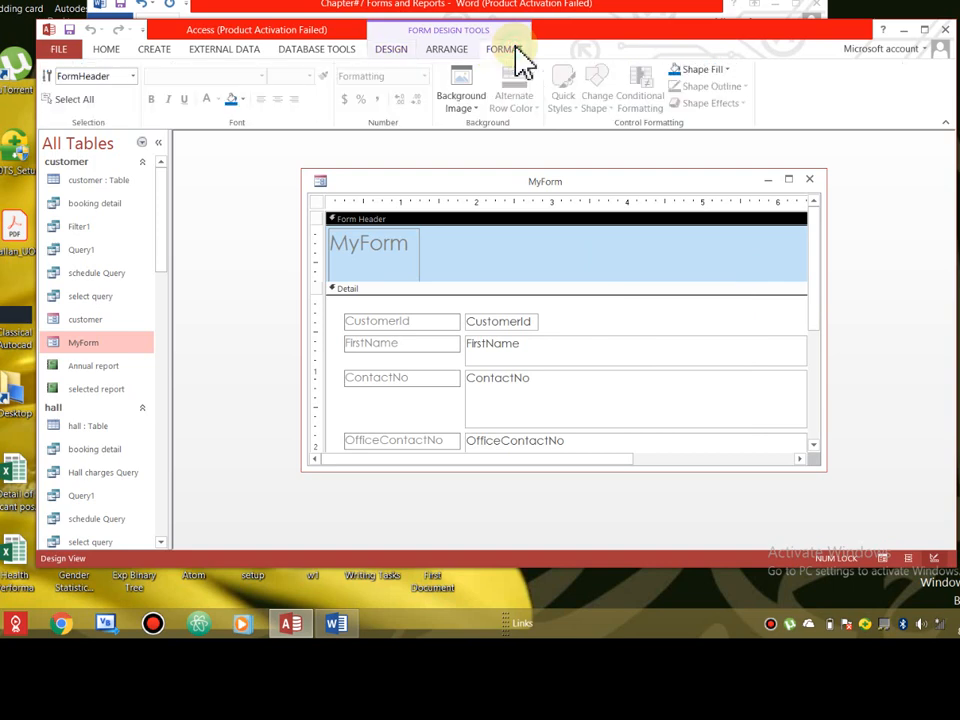
click(726, 72)
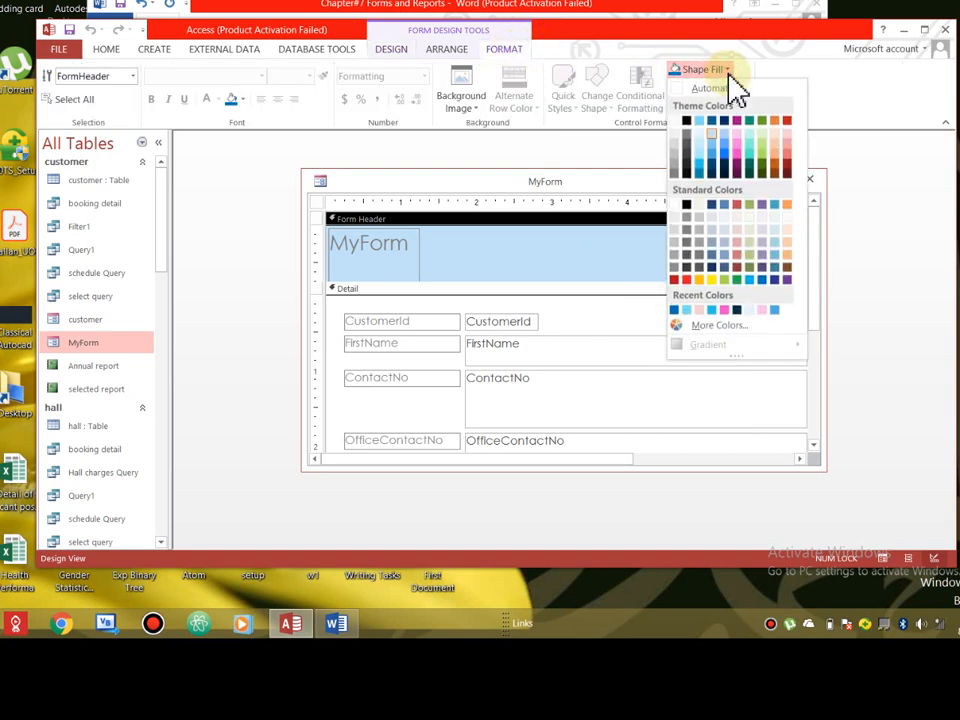
click(784, 280)
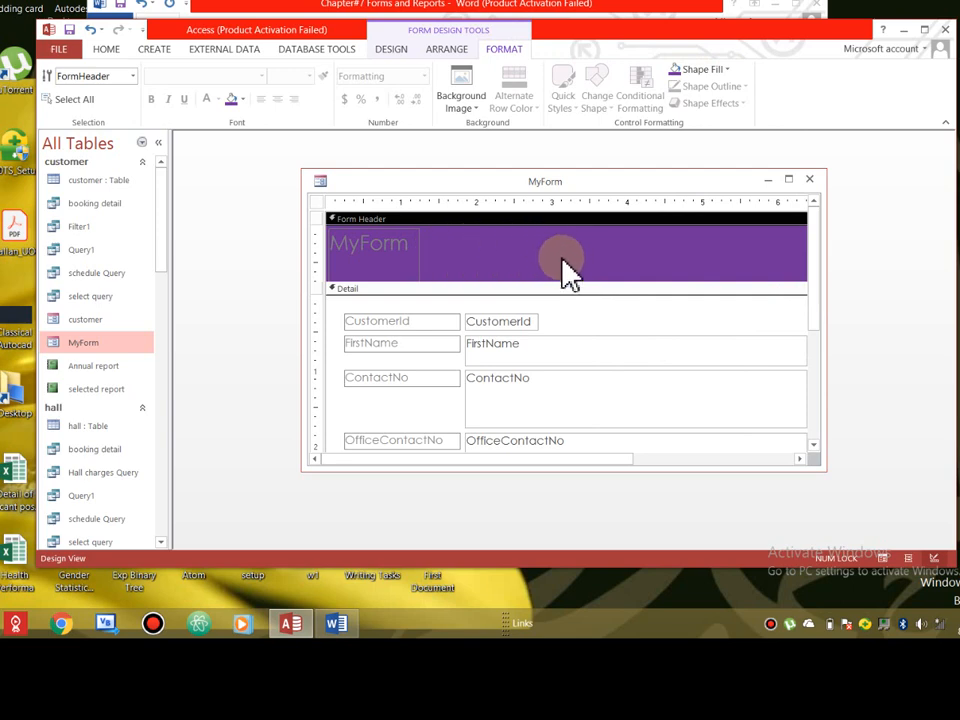
- Fill the Detail section with light pink
click(620, 320)
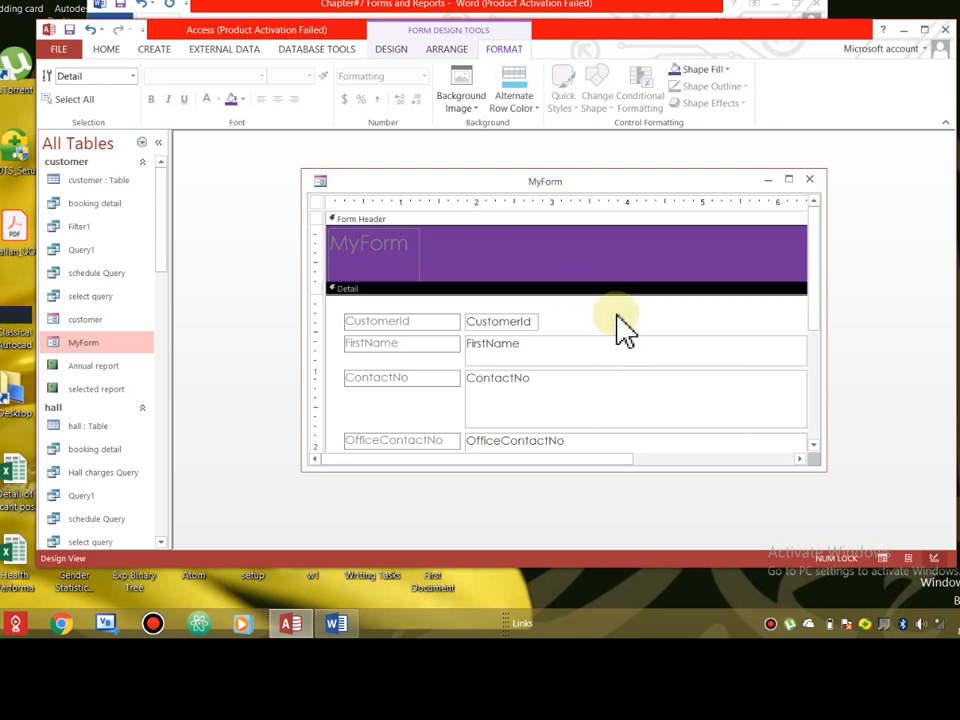
click(729, 70)
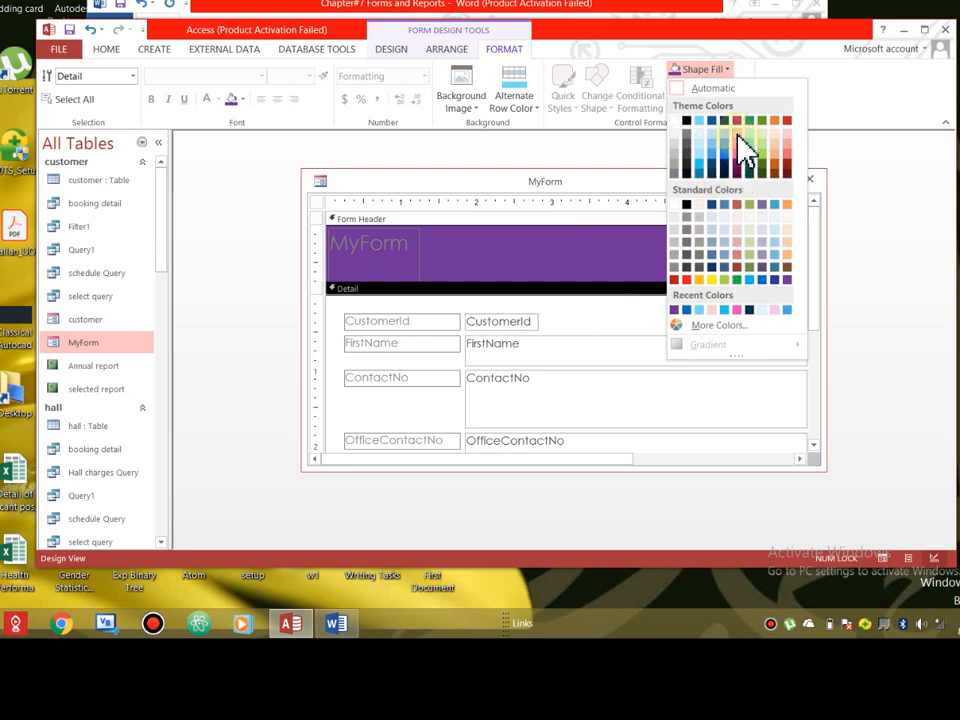
click(737, 133)
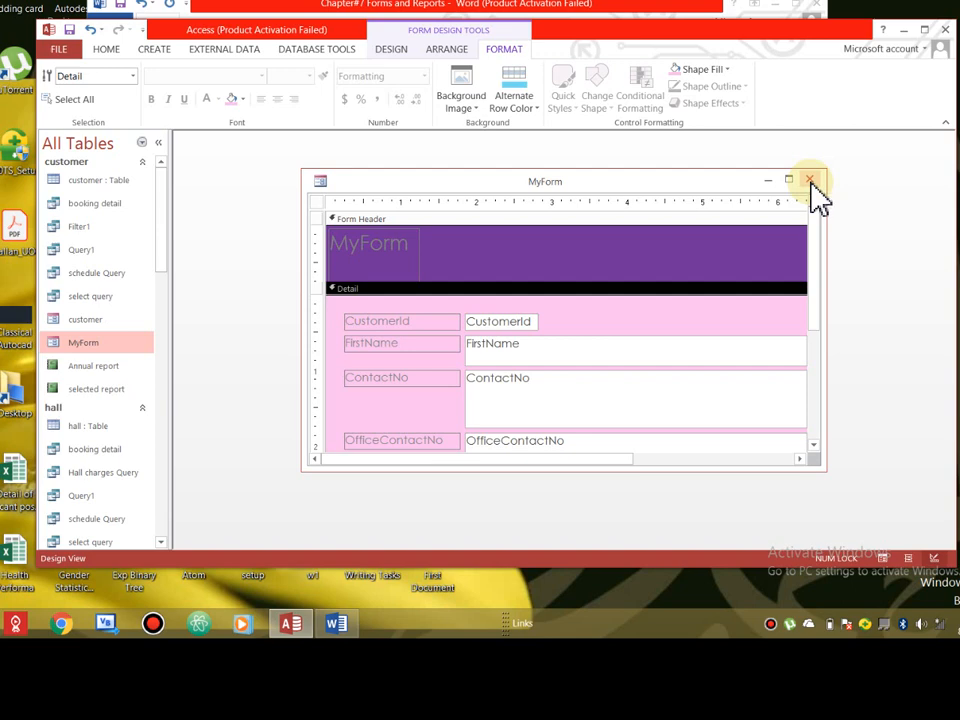
click(456, 261)
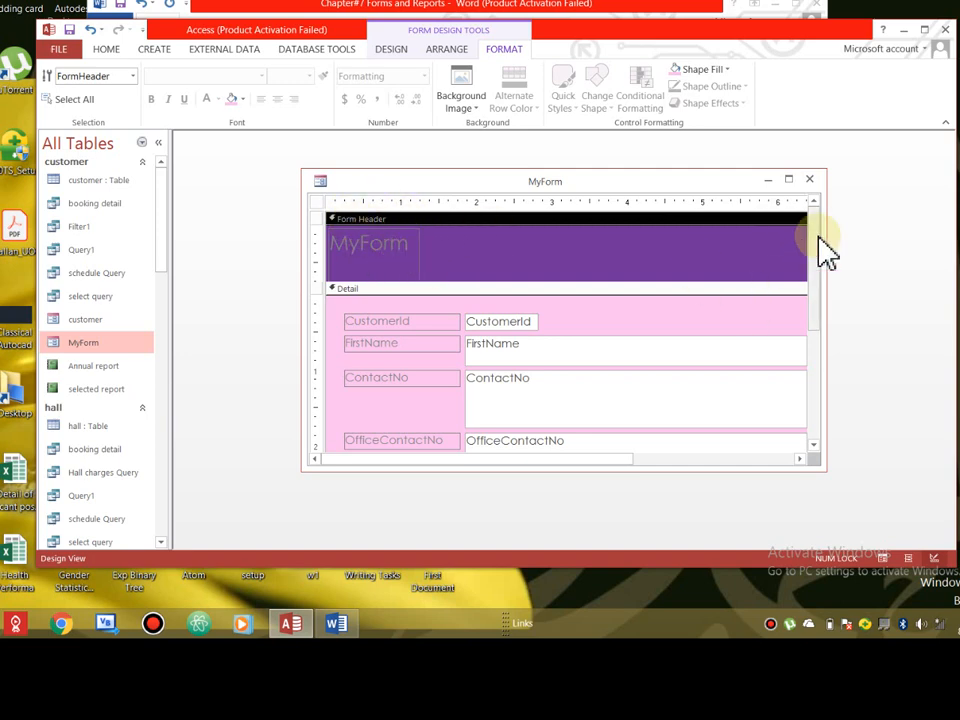
- Open the Form Footer's Property Sheet and make the footer 0.6667" tall
drag(812, 236, 833, 418)
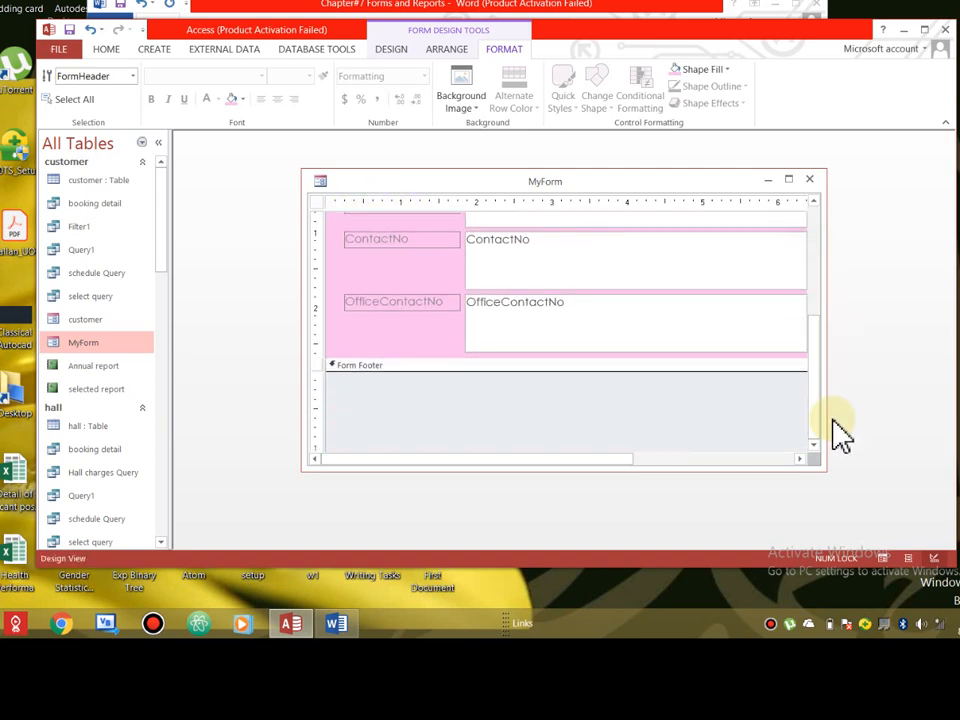
click(418, 392)
click(369, 366)
double_click(369, 366)
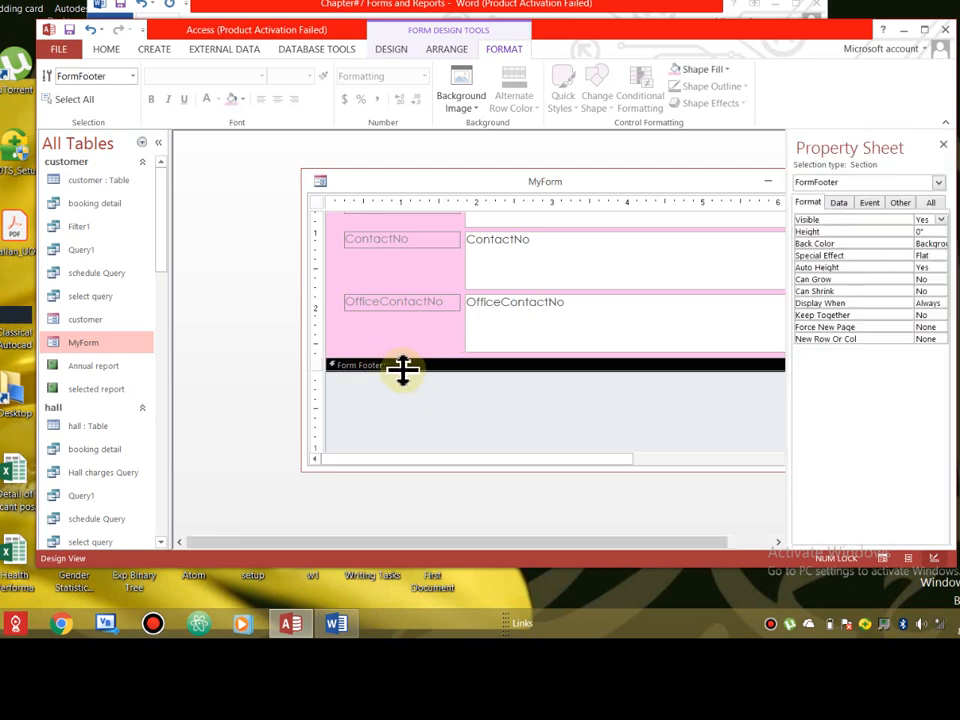
drag(404, 370, 411, 420)
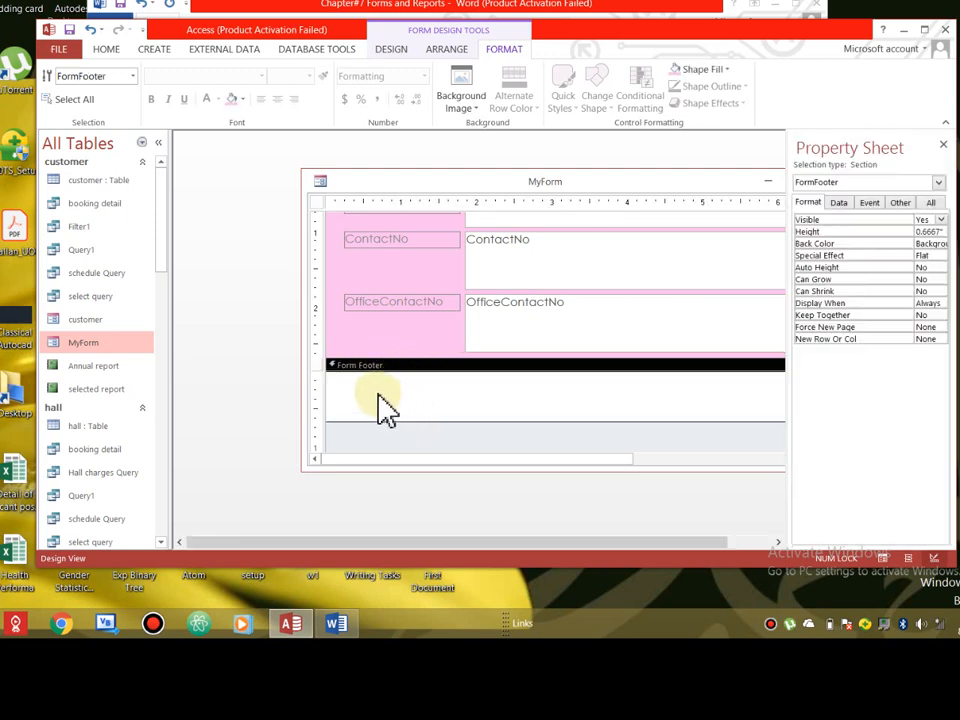
click(497, 412)
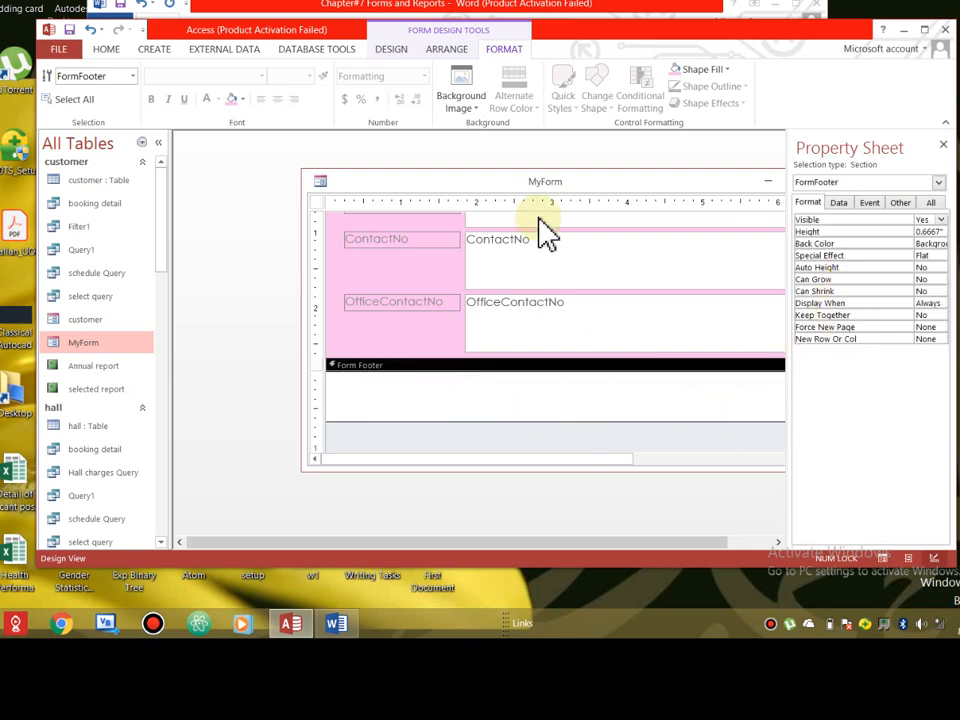
click(443, 52)
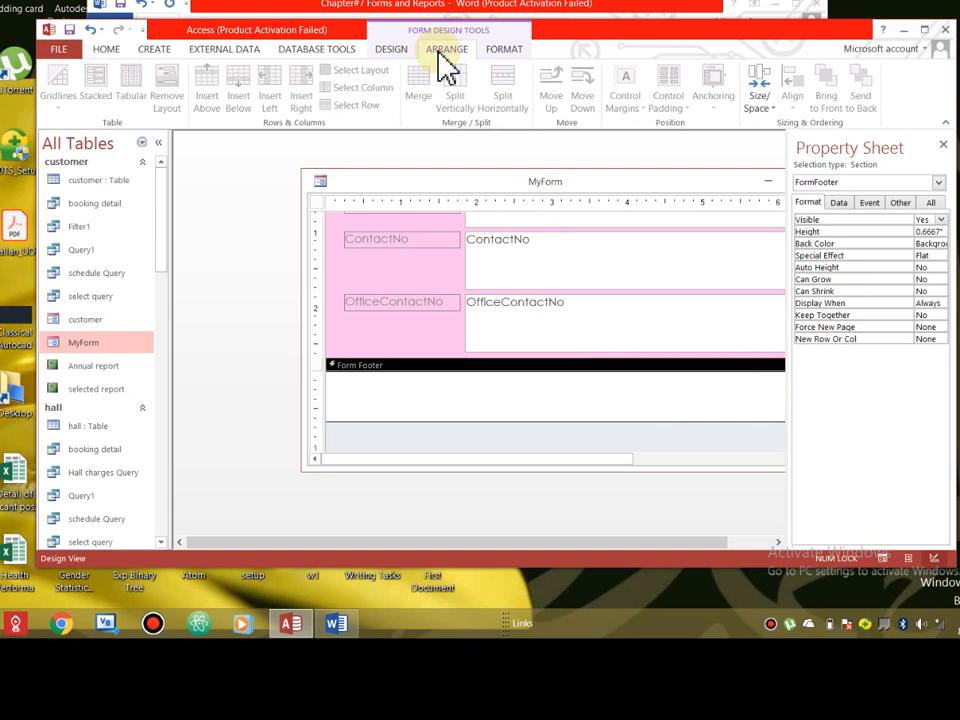
click(393, 52)
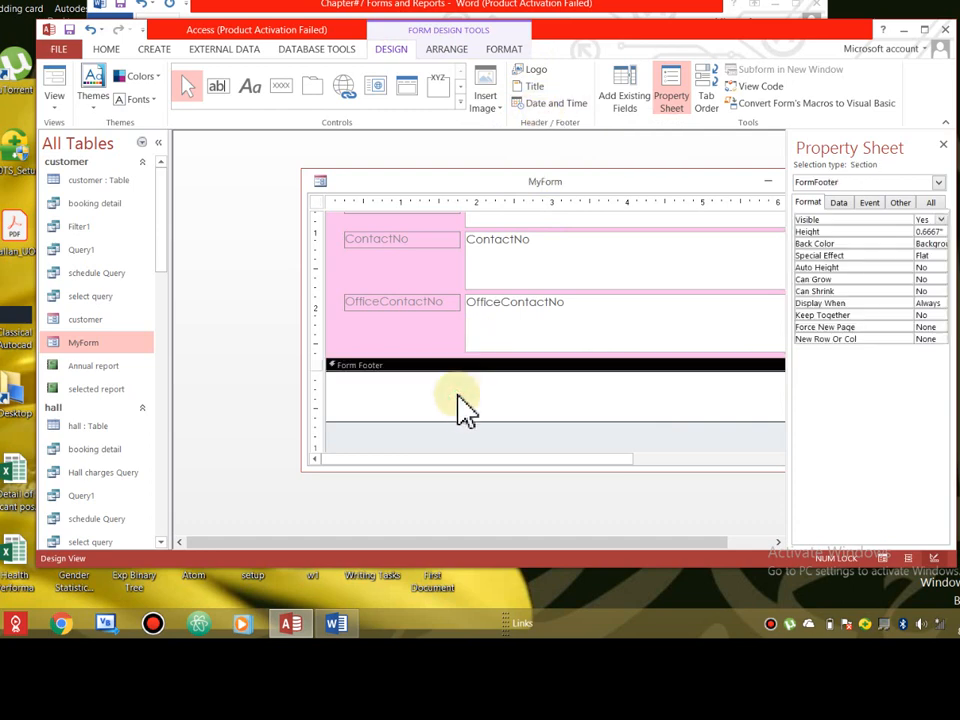
- Insert the date in 12-Aug-20 format and the time in 10:00 AM format into the header
click(537, 104)
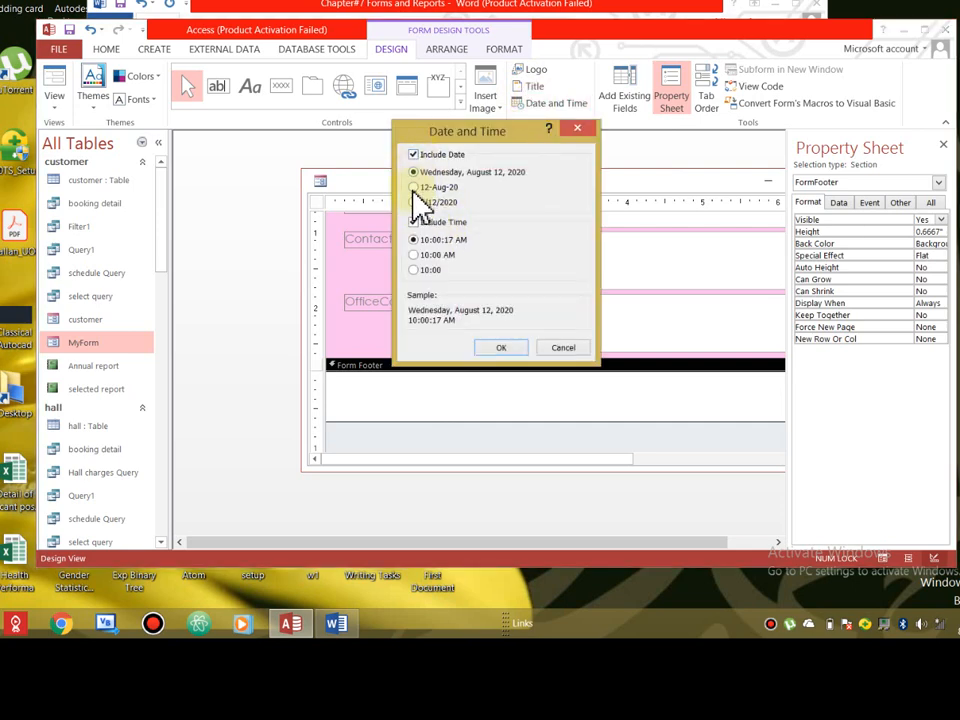
click(413, 202)
click(413, 188)
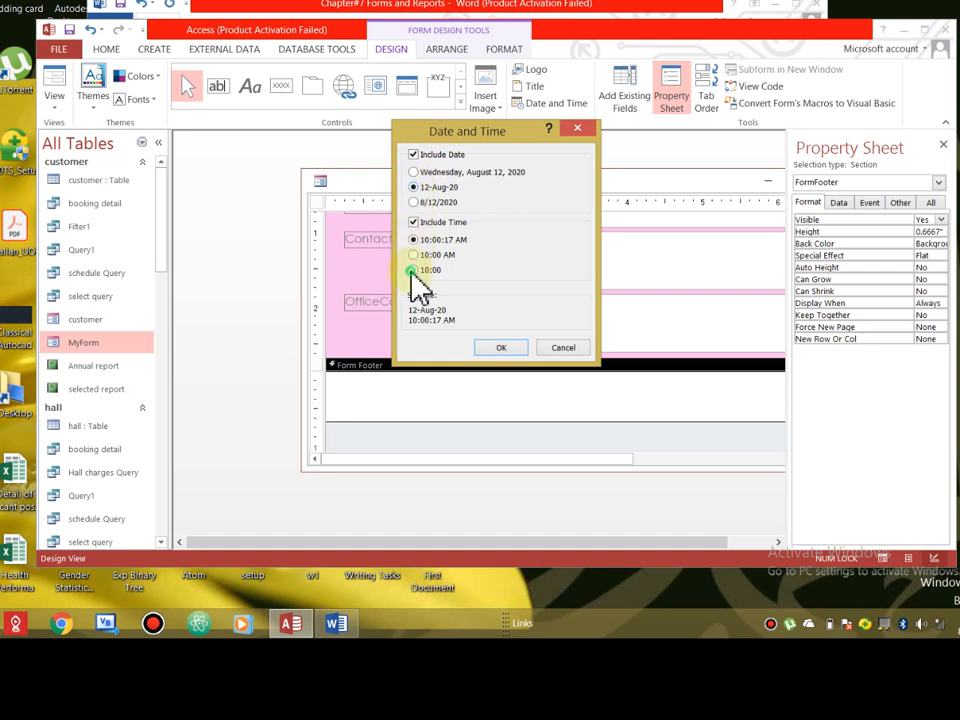
click(505, 345)
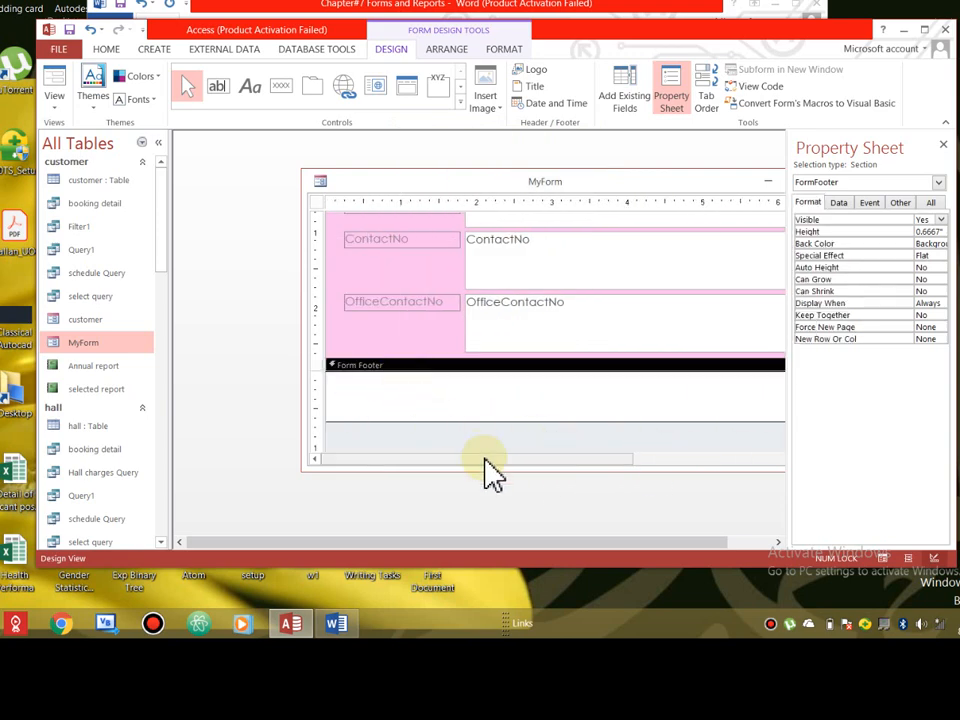
- Move the MyForm window up and left and select the header's time box
drag(599, 173, 522, 153)
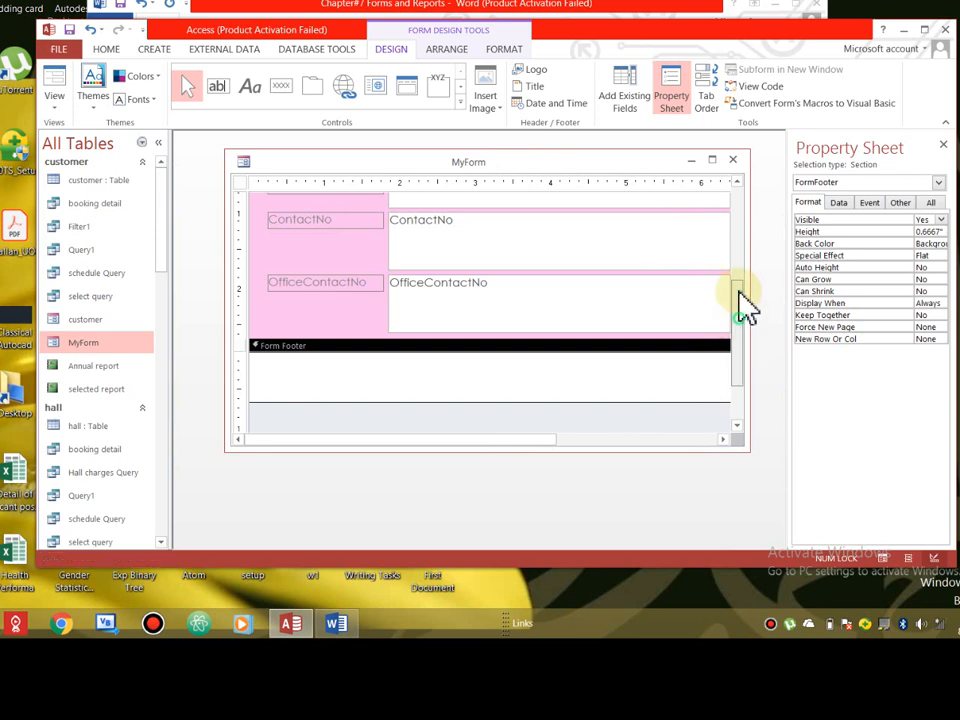
drag(744, 332, 740, 222)
click(615, 225)
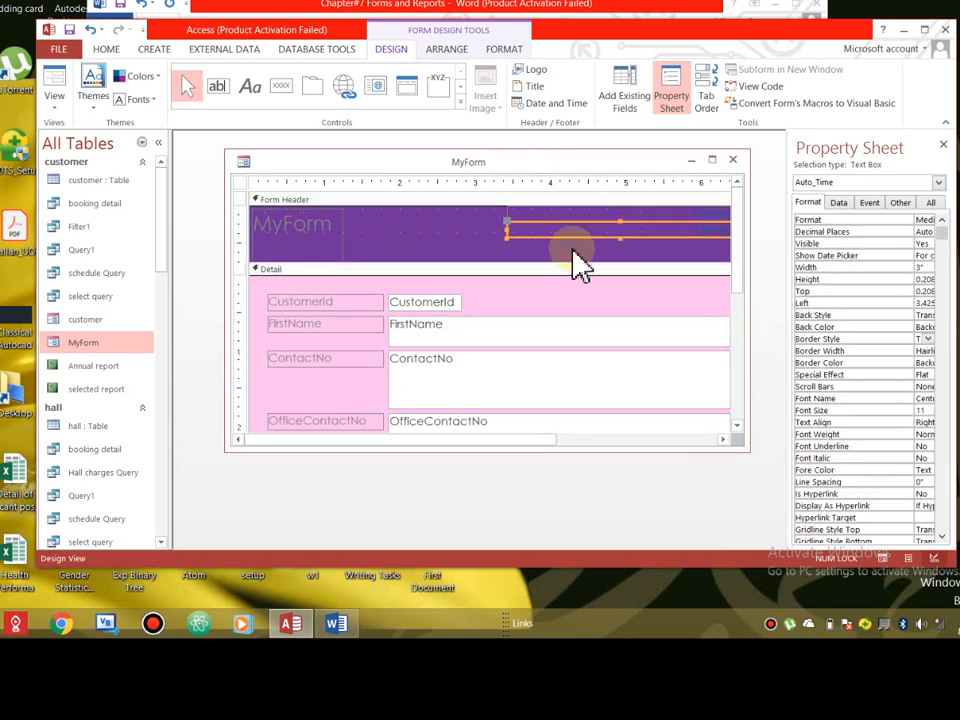
click(493, 442)
drag(601, 438, 629, 436)
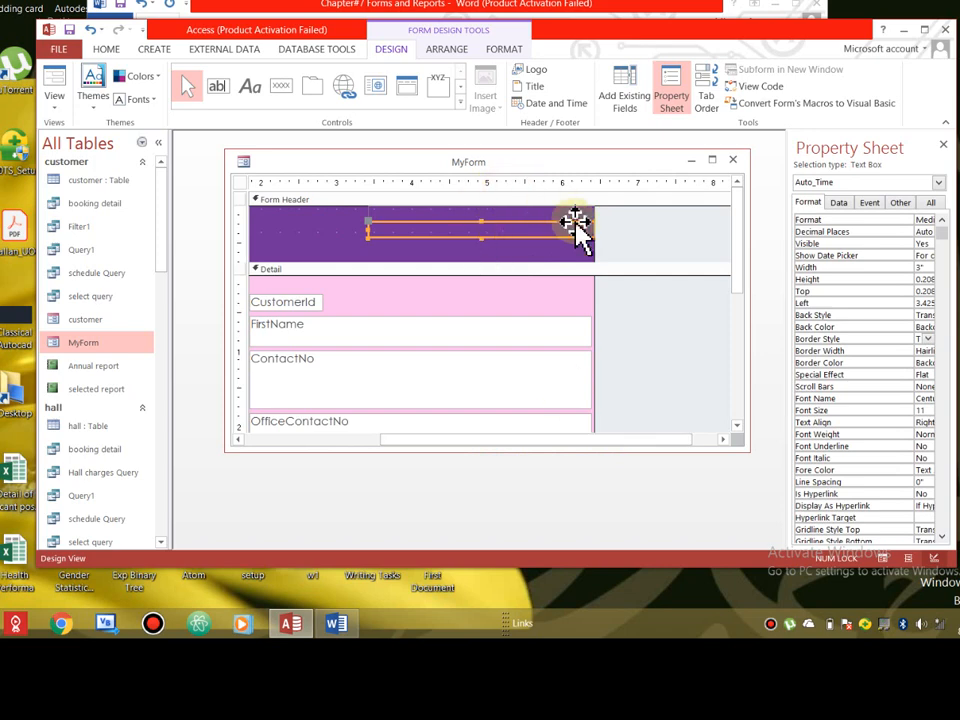
- Widen the design area rightward and move the =Date() box to the header's top, above the time
drag(594, 281, 697, 279)
drag(561, 221, 564, 207)
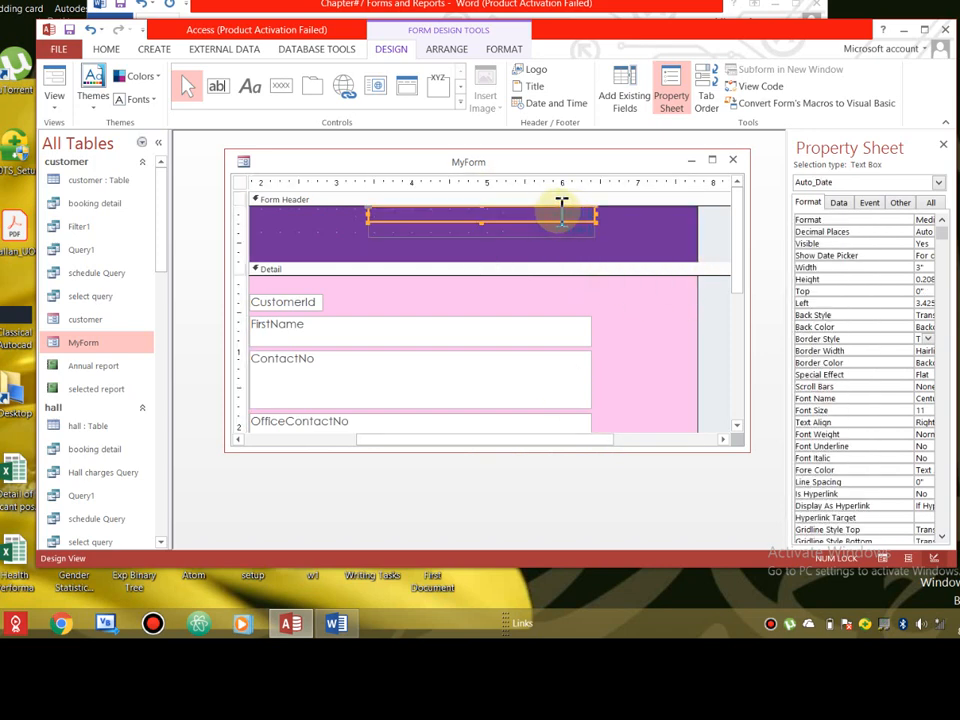
click(561, 207)
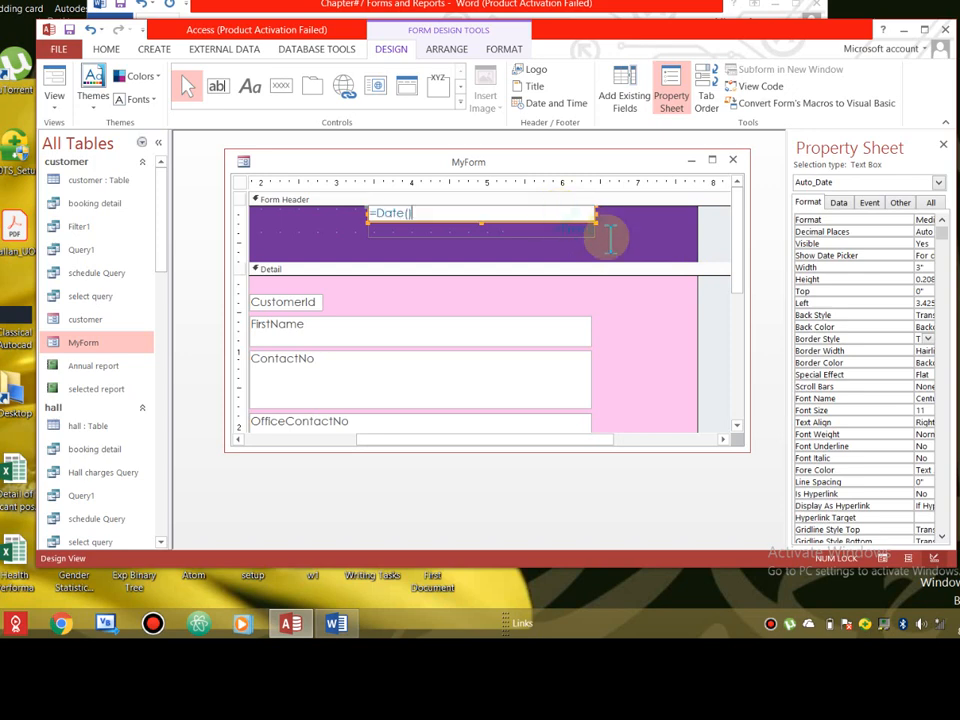
click(401, 230)
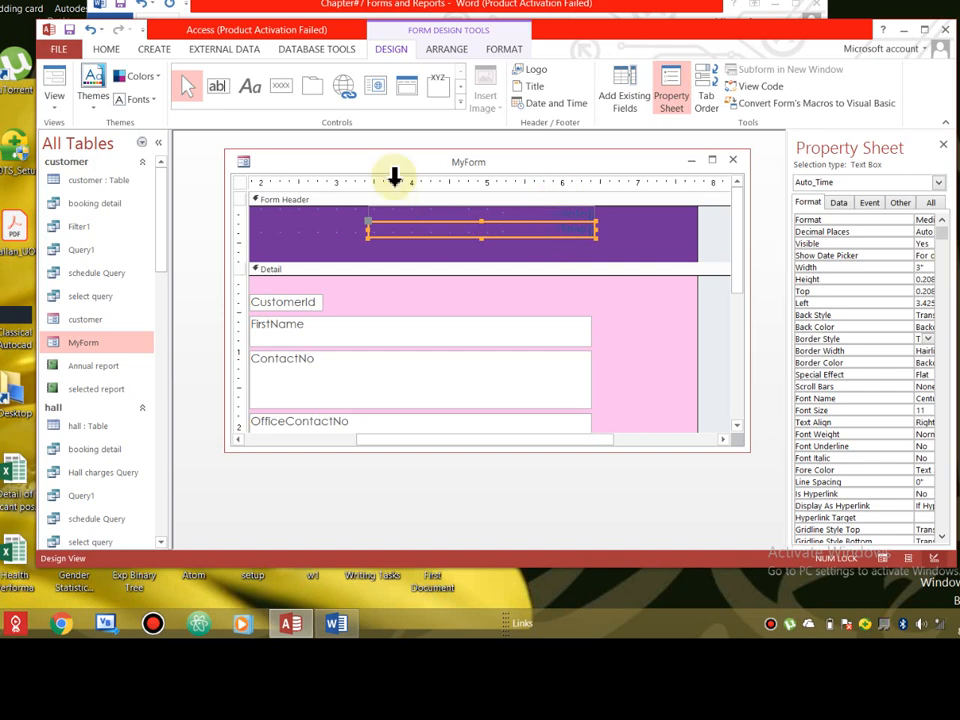
click(150, 78)
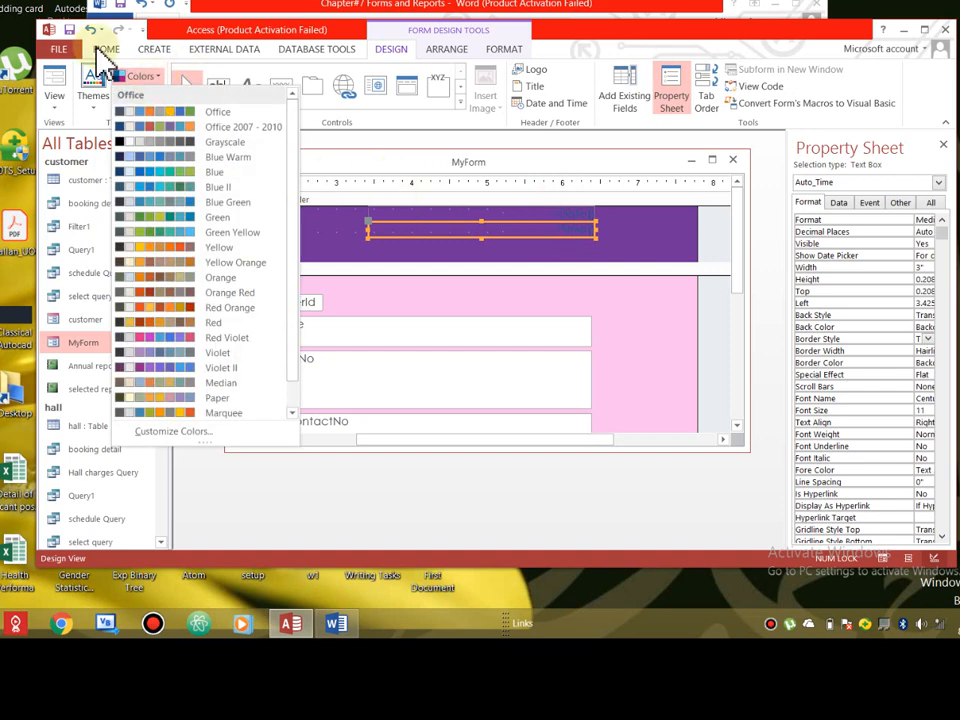
- Make the Auto_Time and Auto_Date text white
click(450, 52)
click(505, 52)
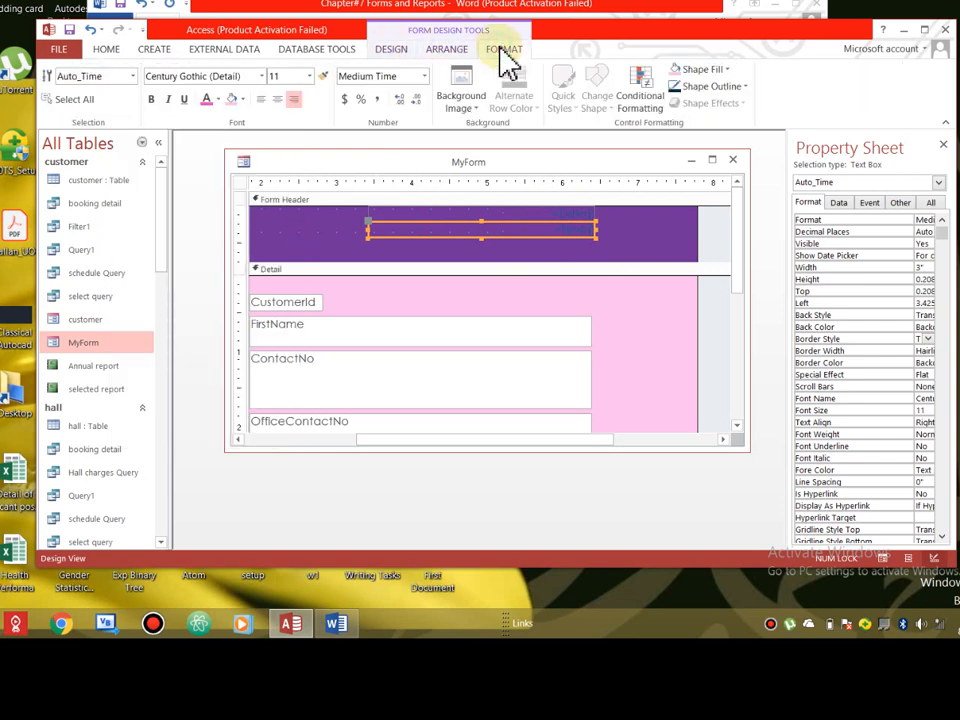
click(217, 100)
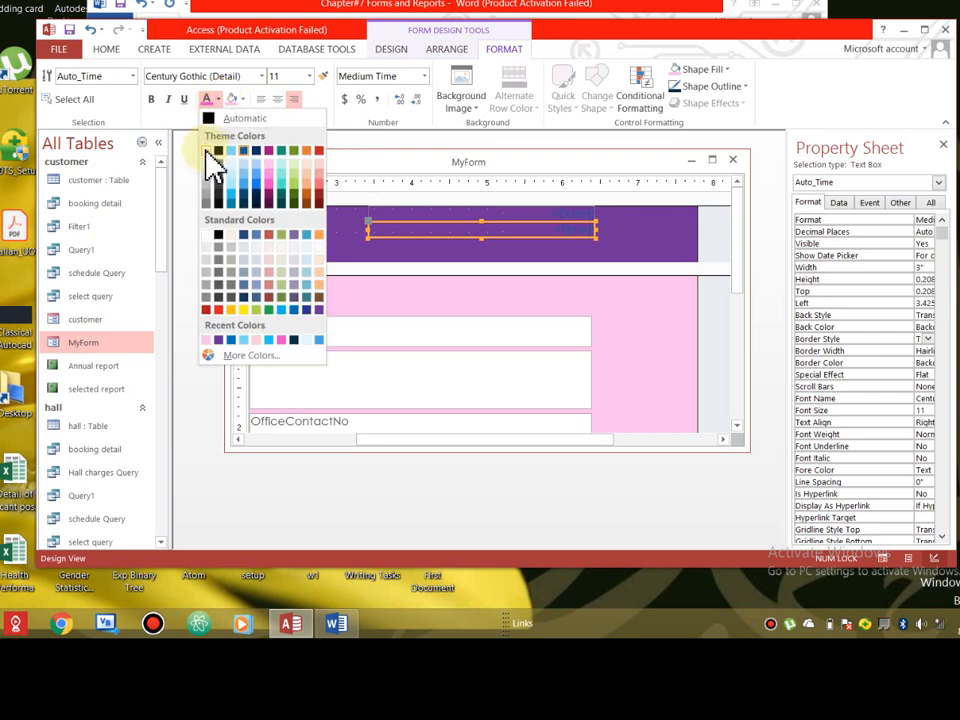
click(206, 152)
click(568, 213)
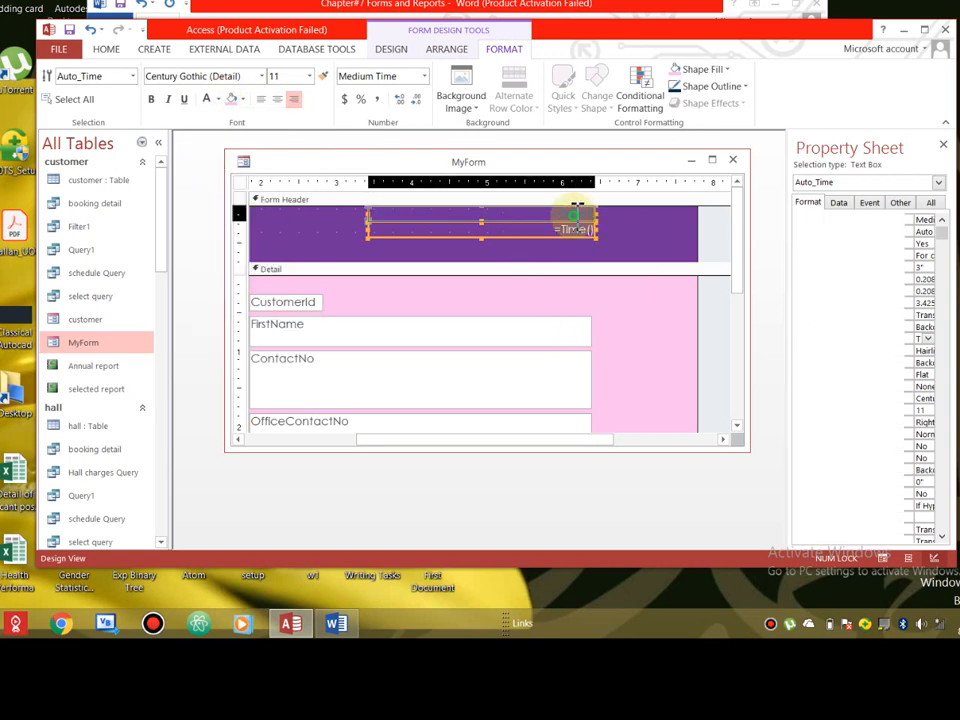
click(207, 100)
click(572, 218)
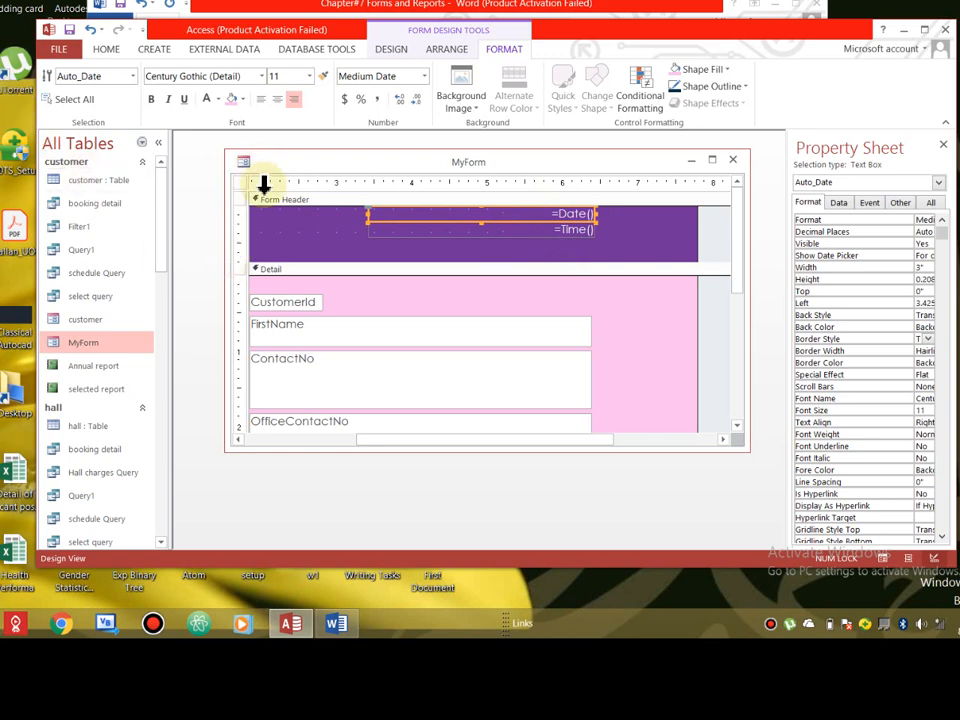
- Switch MyForm to Form View
click(396, 50)
click(55, 100)
click(85, 134)
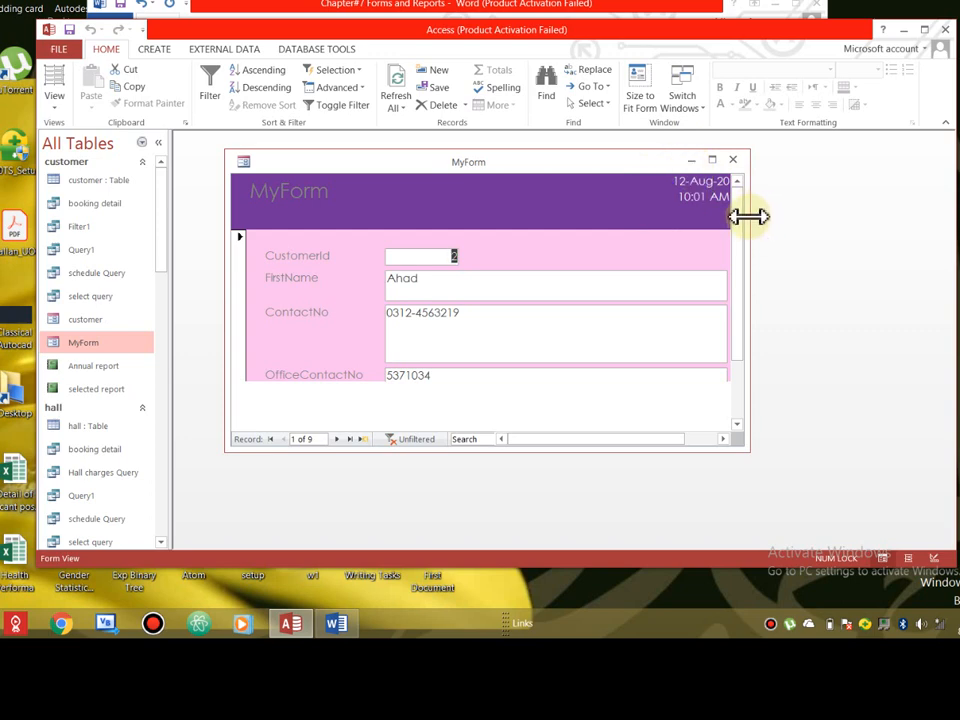
- Widen the MyForm window so the white 12-Aug-20 date and 10:01 AM time fit
drag(760, 216, 812, 218)
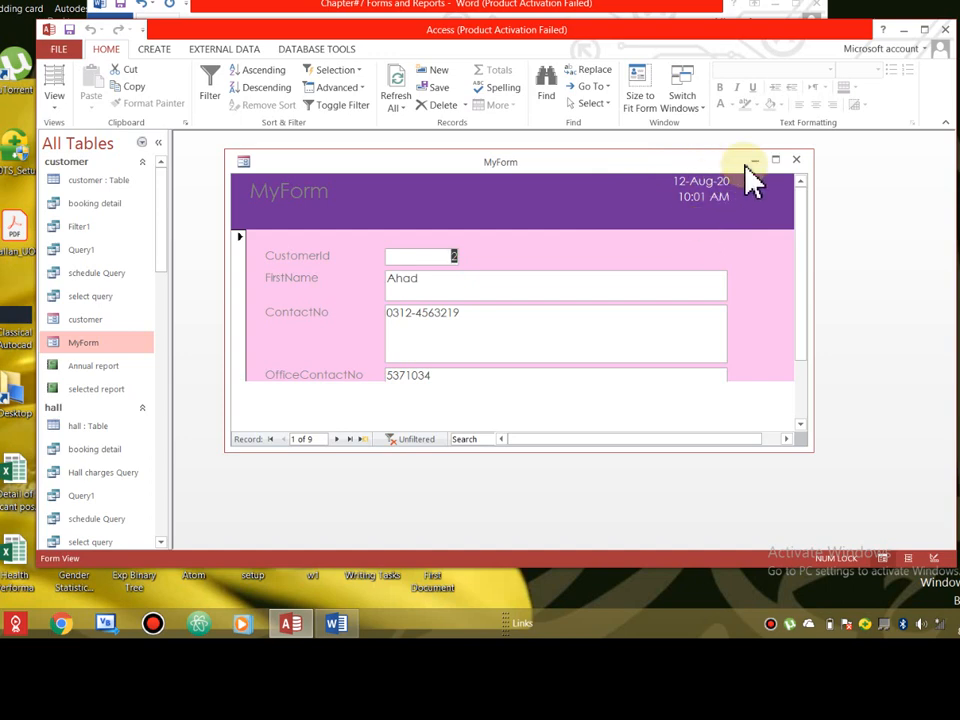
- Close MyForm saving its design changes, reopen it to check, then close it again
click(796, 160)
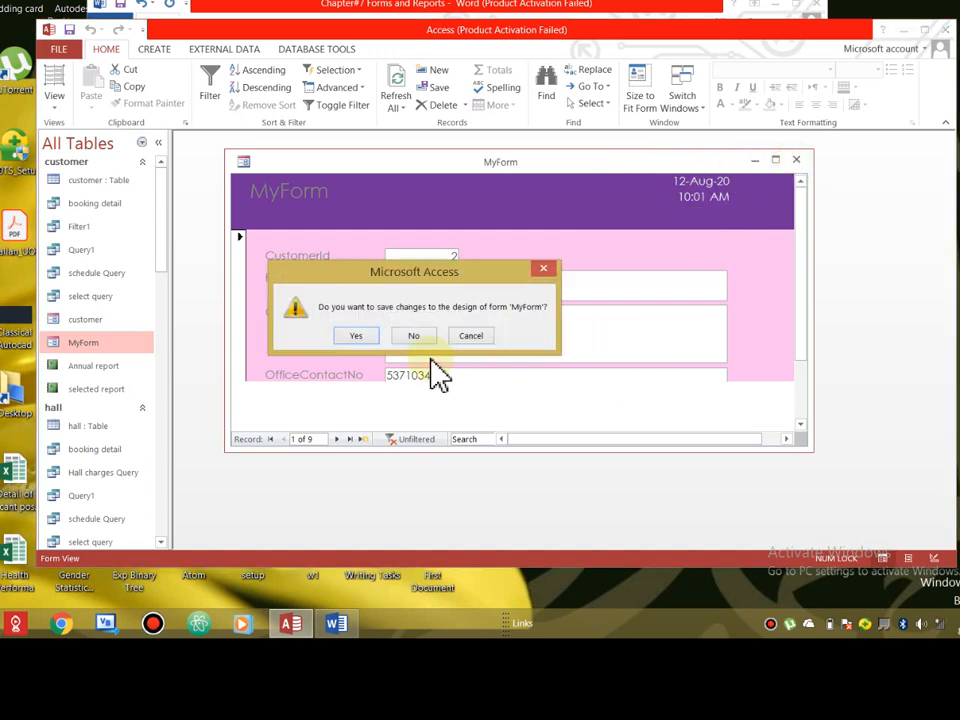
click(360, 338)
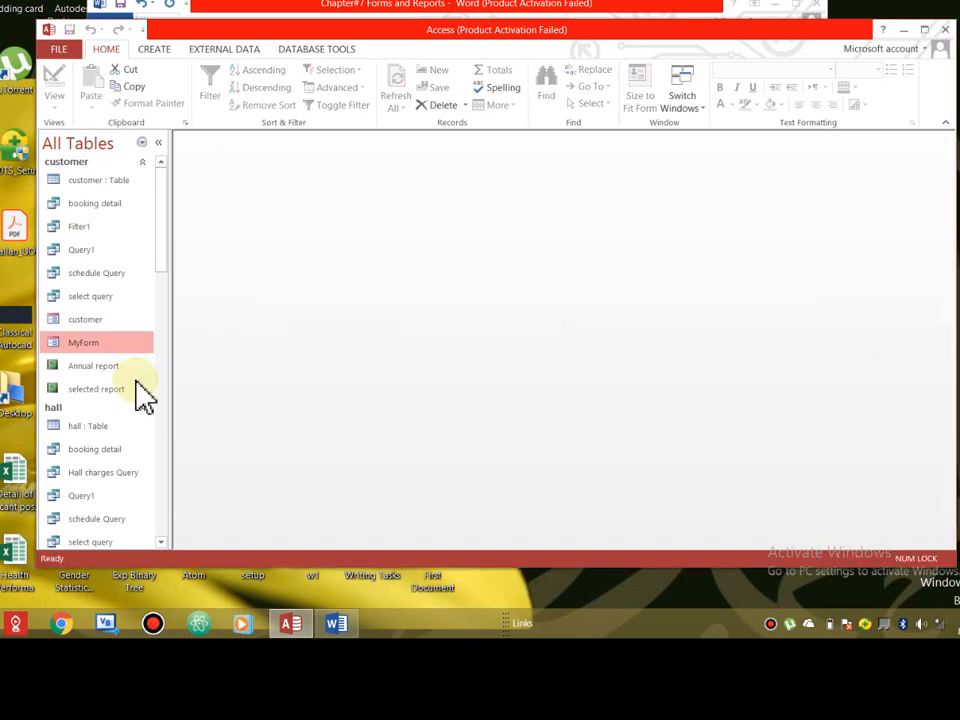
double_click(88, 343)
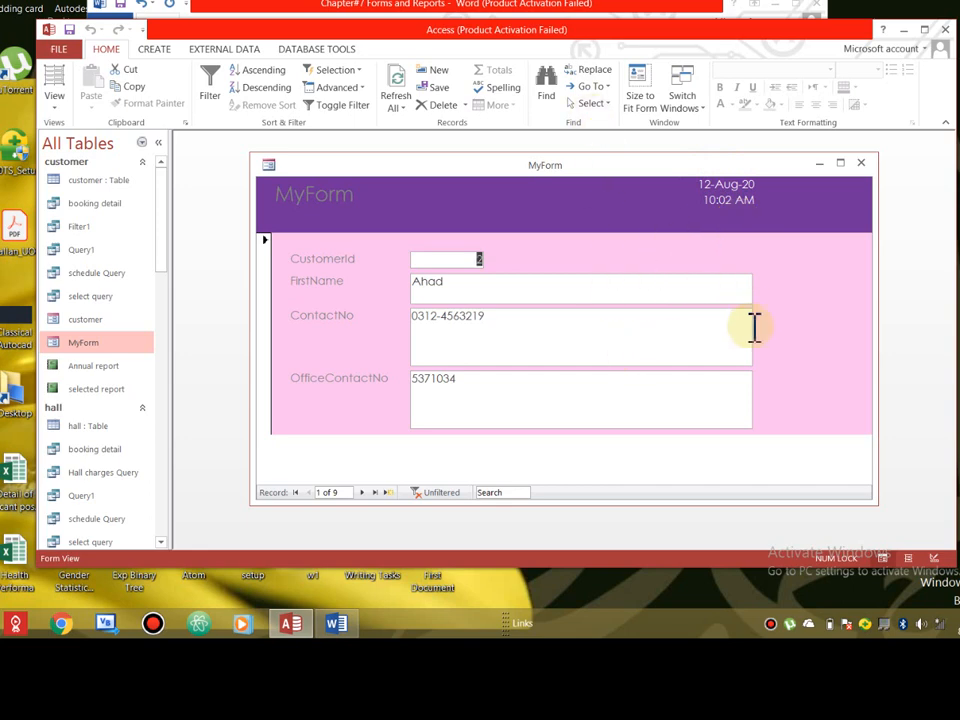
click(861, 164)
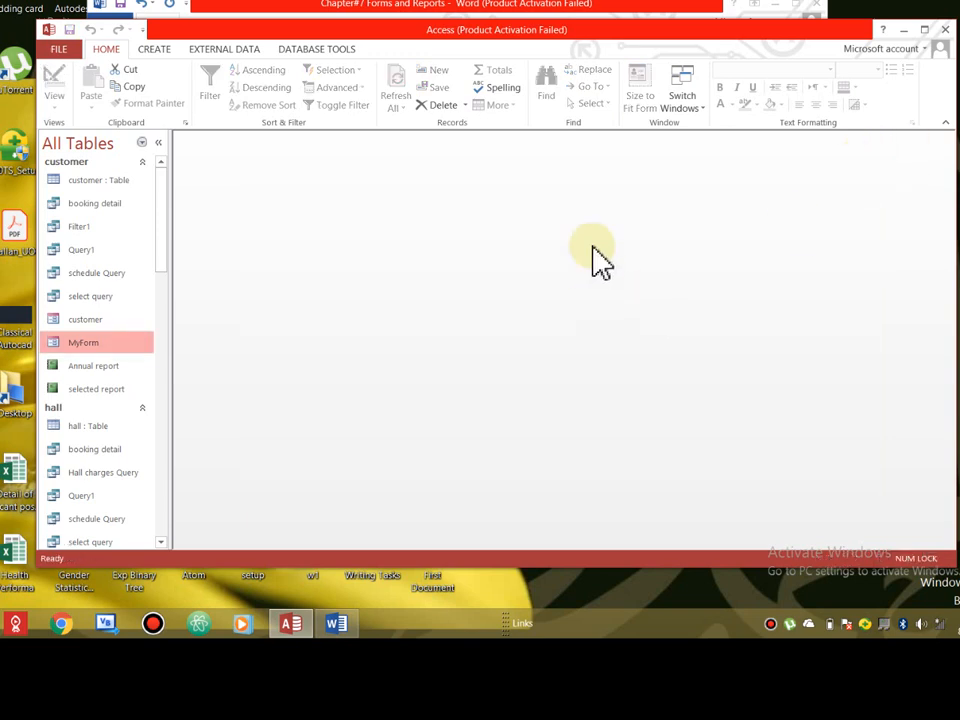